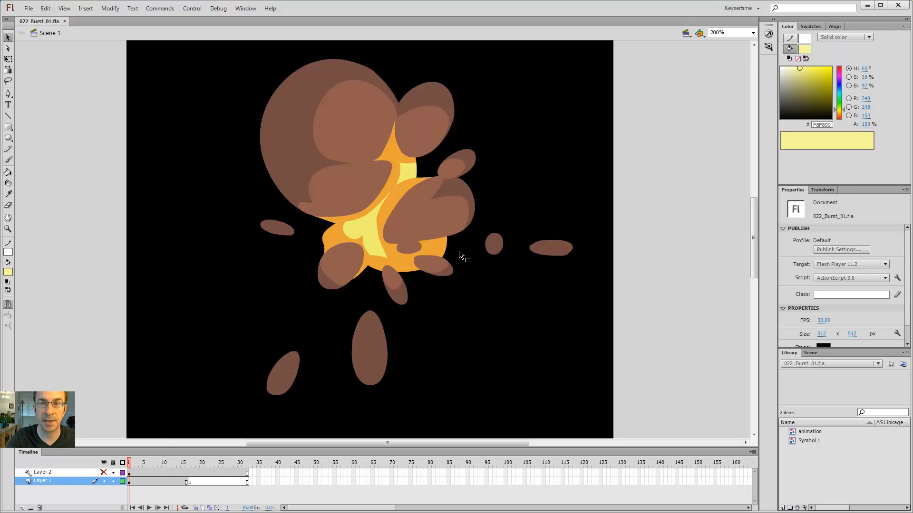
Switch visibility from Layer 1 to Layer 2 to examine the explosion sprite grid, and switch back to Layer 1 only
{"action": "left_click", "coordinate": [104, 472]}
{"action": "left_click", "coordinate": [103, 481]}
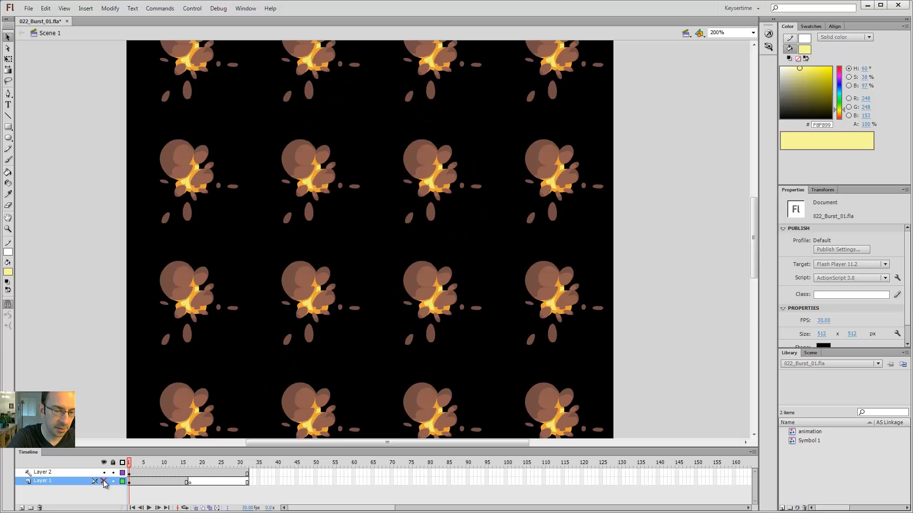
{"action": "key", "text": "ctrl+1"}
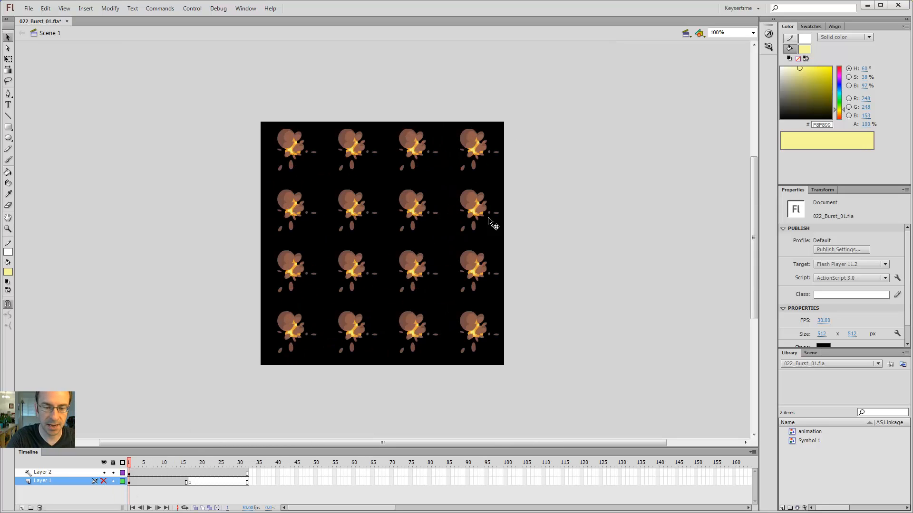
{"action": "key", "text": "z"}
{"action": "left_click", "coordinate": [417, 206]}
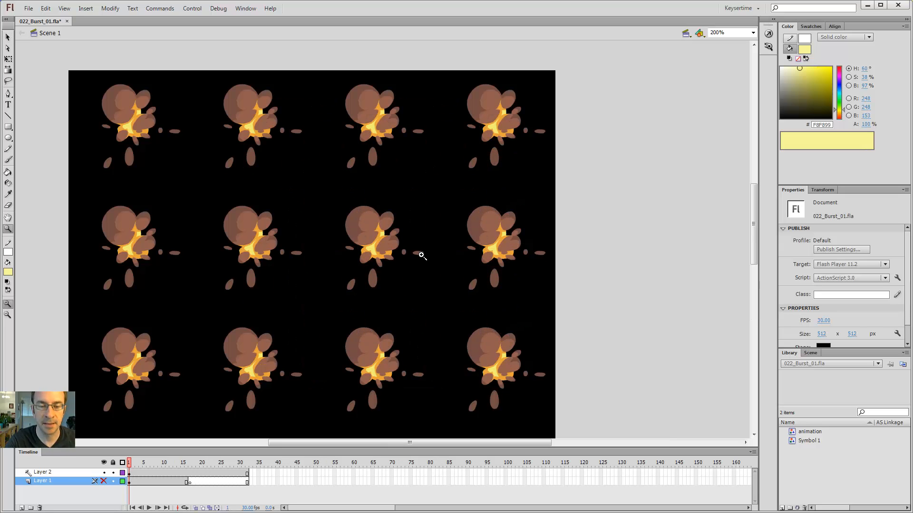
{"action": "left_click", "coordinate": [103, 481]}
{"action": "left_click", "coordinate": [103, 472]}
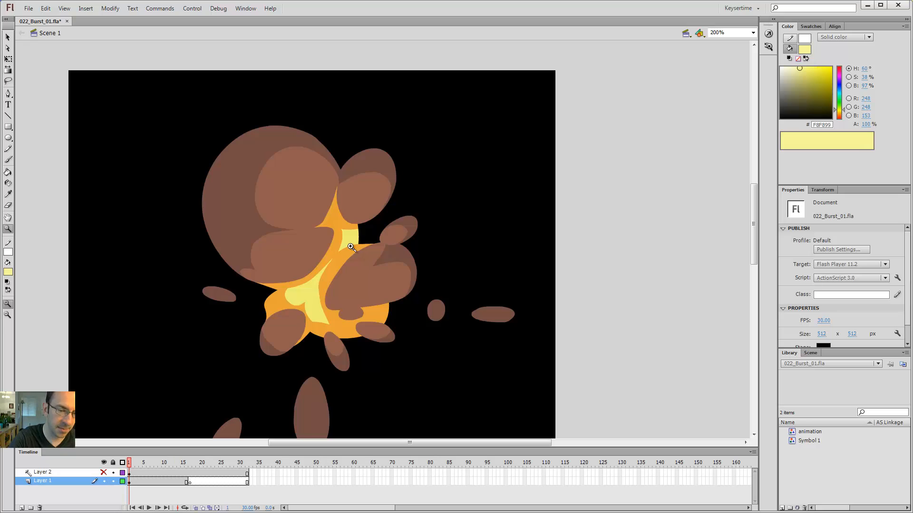
Open the animation symbol on the stage for editing in place
{"action": "key", "text": "v"}
{"action": "left_click", "coordinate": [361, 271]}
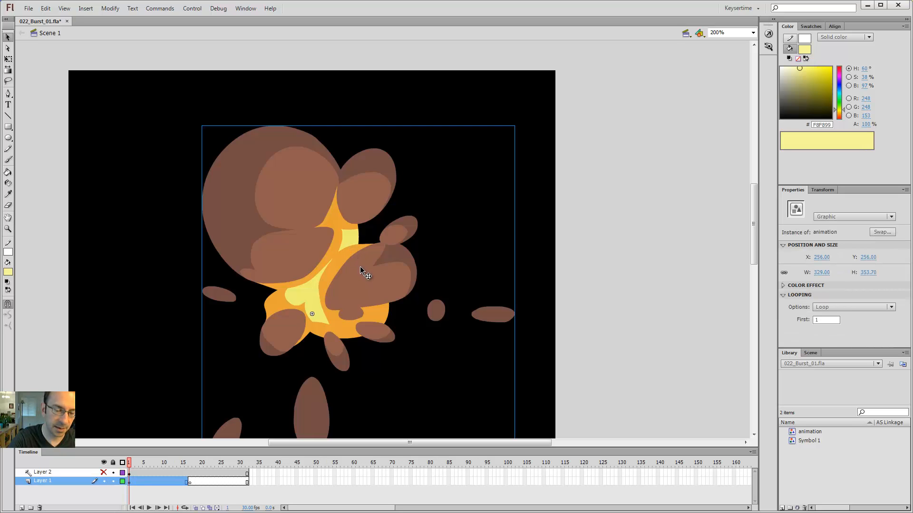
{"action": "double_click", "coordinate": [360, 267]}
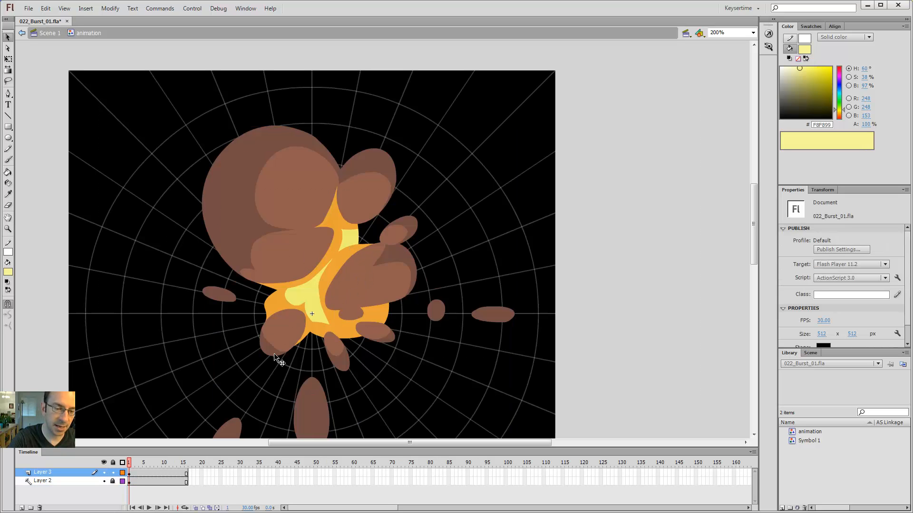
Add a new layer above Layer 3 inside the animation symbol and lock Layer 3
{"action": "left_click", "coordinate": [73, 481]}
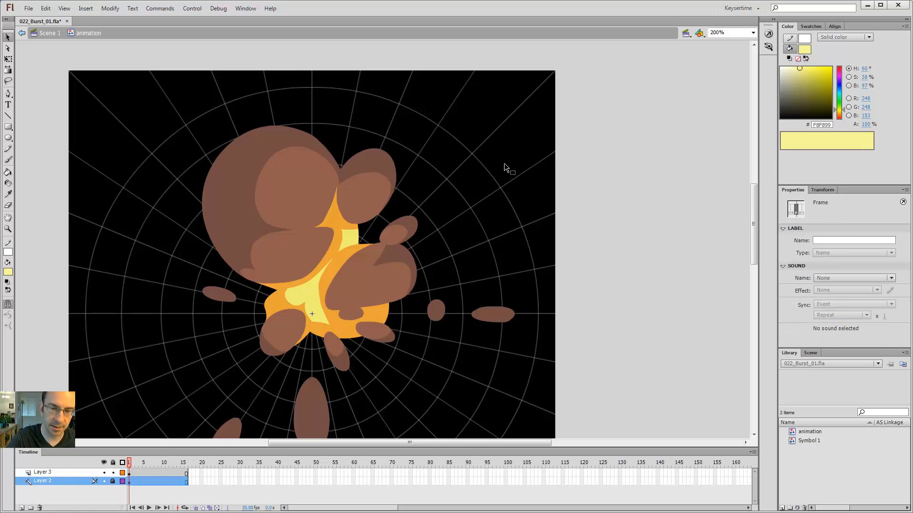
{"action": "left_click_drag", "start_coordinate": [520, 169], "coordinate": [556, 169]}
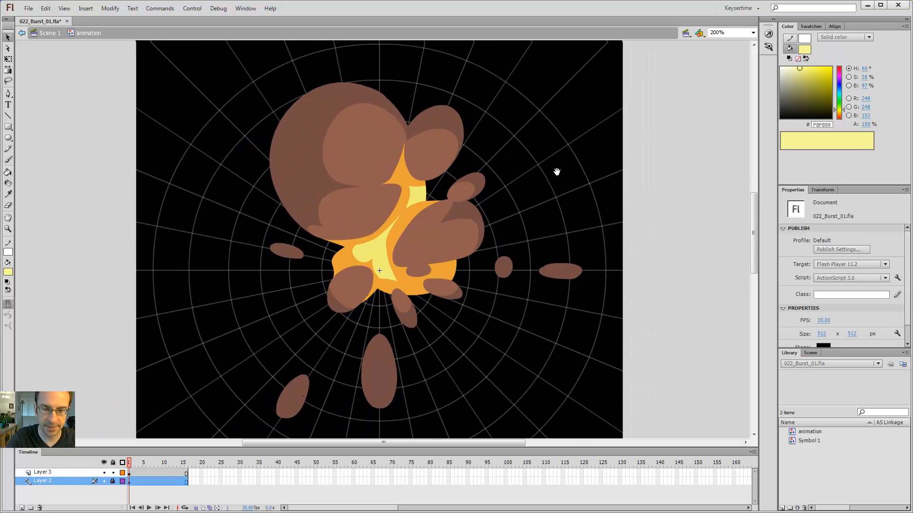
{"action": "left_click", "coordinate": [52, 472]}
{"action": "left_click", "coordinate": [22, 508]}
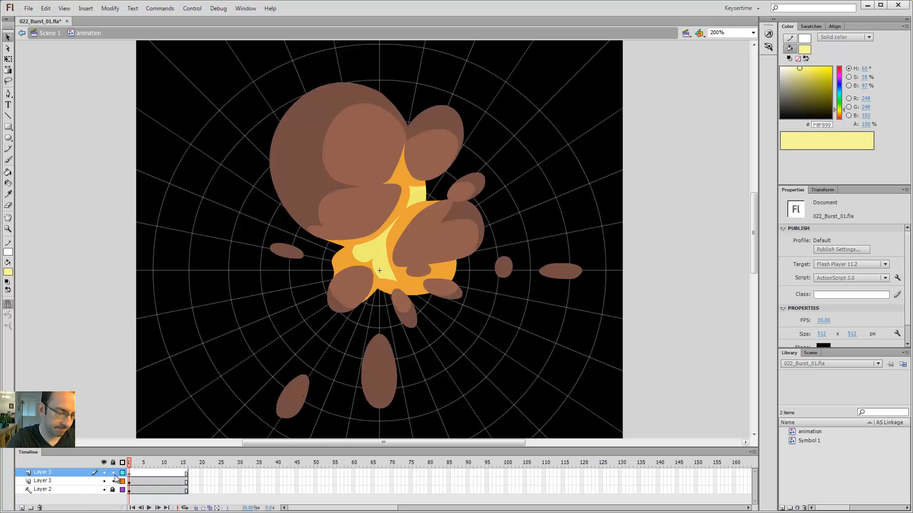
Paint an outline around the large upper smoke puff with a blue (#0000FF) brush, closing it with a full curve through the fire and cleaning up its lower edge
{"action": "key", "text": "b"}
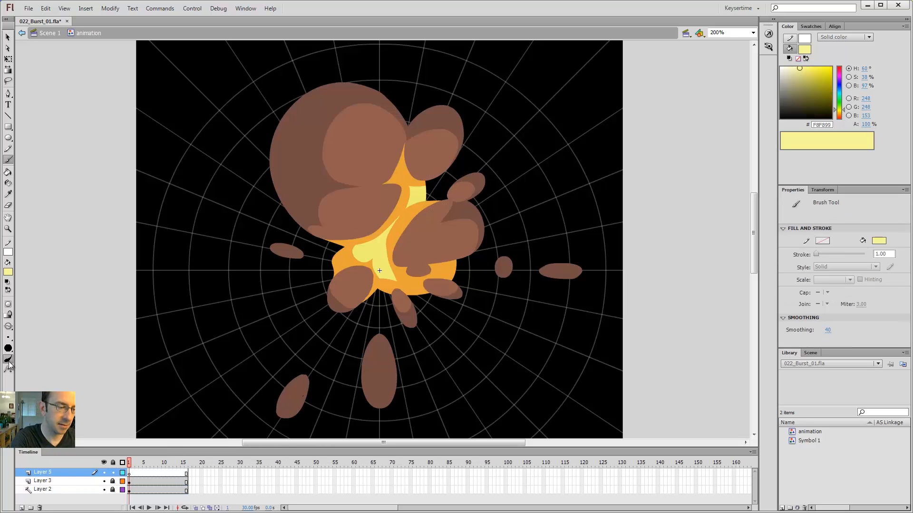
{"action": "left_click", "coordinate": [8, 272]}
{"action": "left_click", "coordinate": [16, 349]}
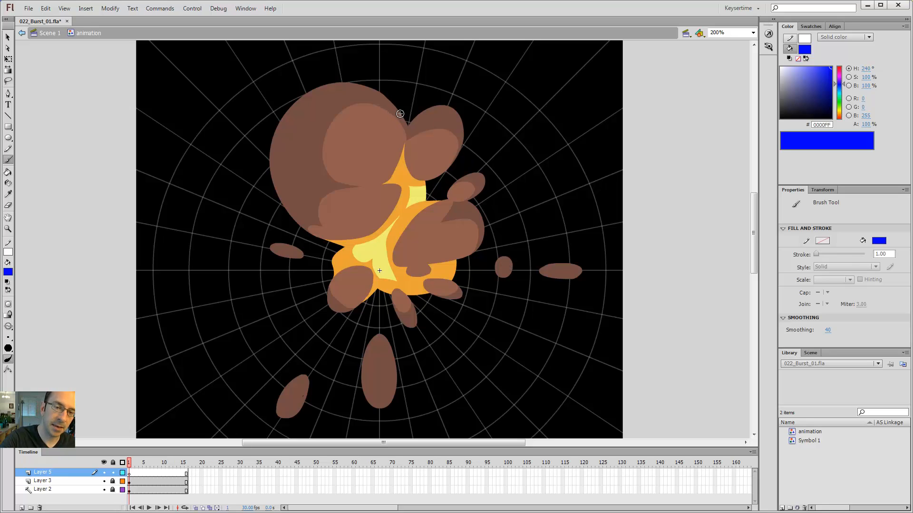
{"action": "mouse_move", "coordinate": [315, 99]}
{"action": "left_mouse_down"}
{"action": "mouse_move", "coordinate": [282, 141]}
{"action": "mouse_move", "coordinate": [288, 206]}
{"action": "left_mouse_up"}
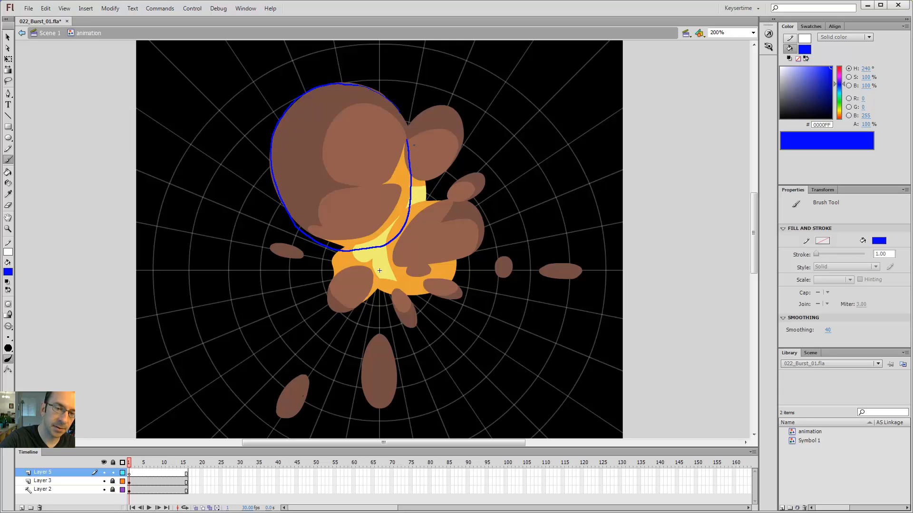
{"action": "key", "text": "e"}
{"action": "left_click_drag", "start_coordinate": [301, 230], "coordinate": [301, 225]}
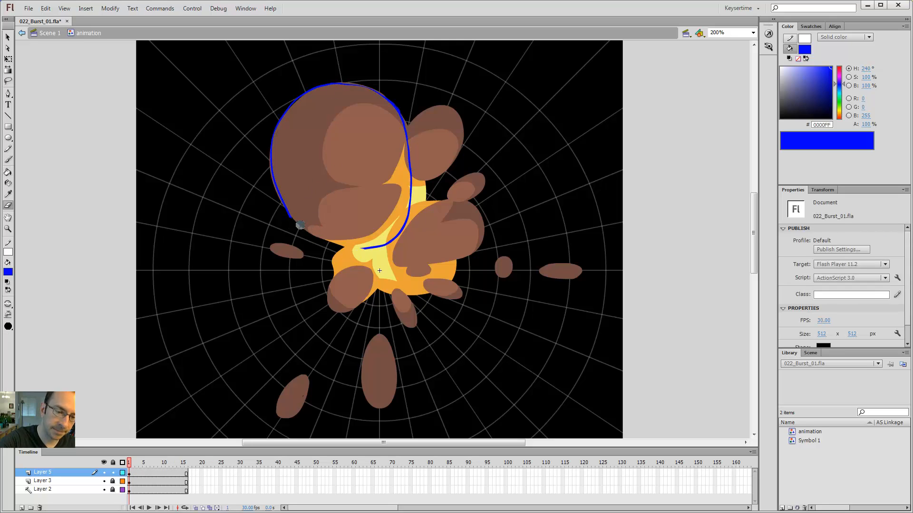
{"action": "key", "text": "b"}
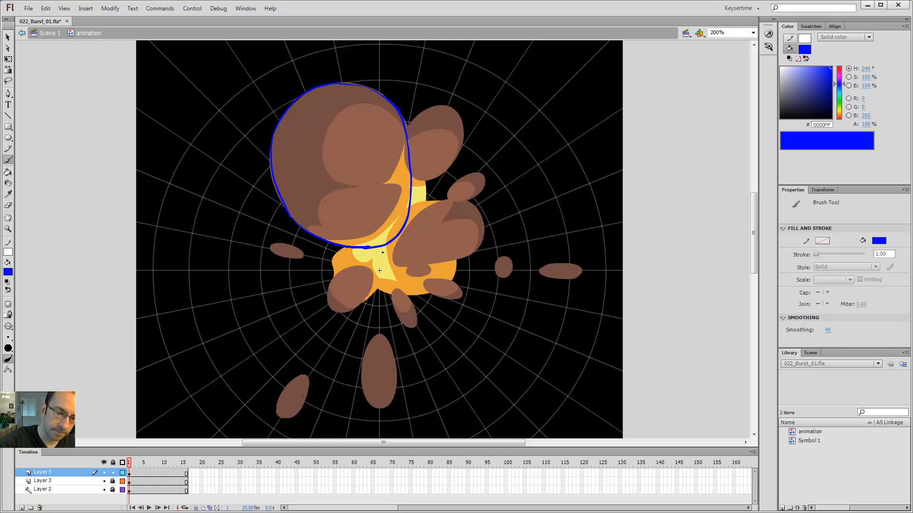
{"action": "key", "text": "e"}
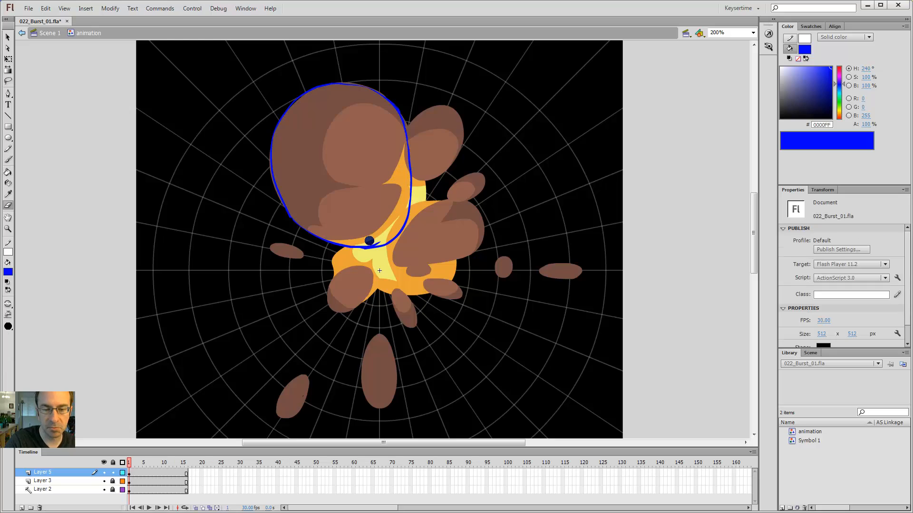
Outline the smoke puff to the right of the large one in blue and clean up the outline's inner edge
{"action": "key", "text": "b"}
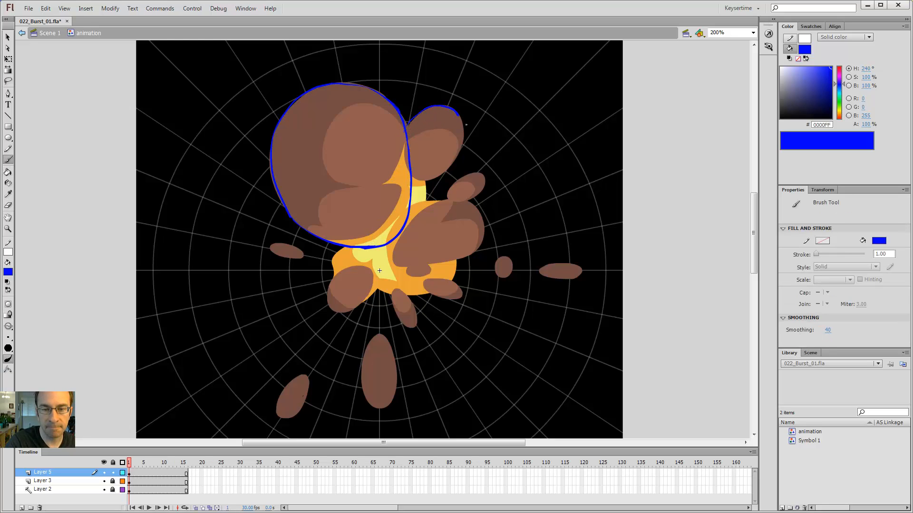
{"action": "left_click_drag", "start_coordinate": [466, 124], "coordinate": [472, 150]}
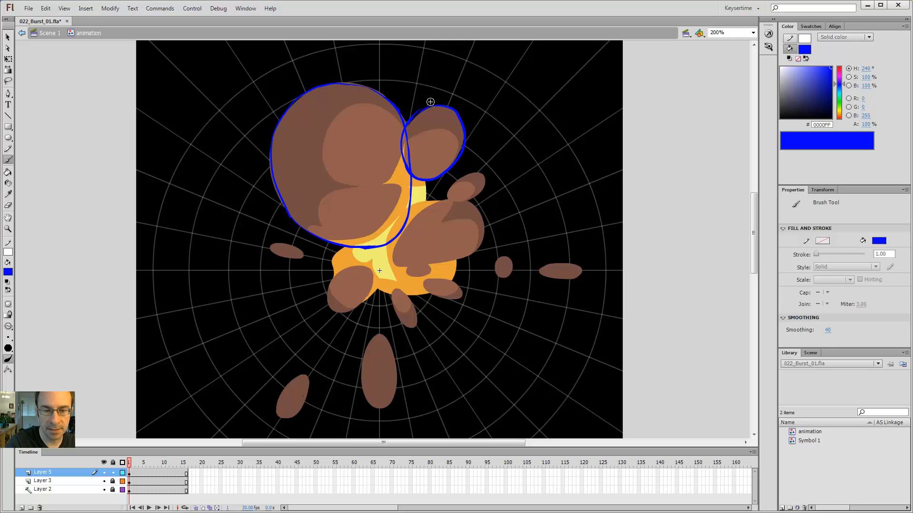
{"action": "key", "text": "e"}
{"action": "left_click_drag", "start_coordinate": [401, 135], "coordinate": [402, 154]}
{"action": "key", "text": "b"}
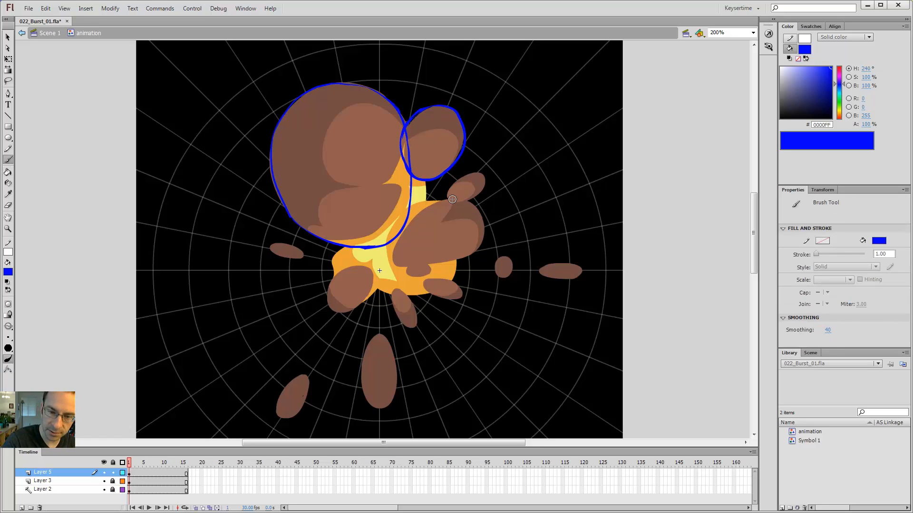
Outline the broad right-hand smoke puff, the small puffs above and below it, and the lower-left puff in blue
{"action": "left_click_drag", "start_coordinate": [448, 200], "coordinate": [422, 214]}
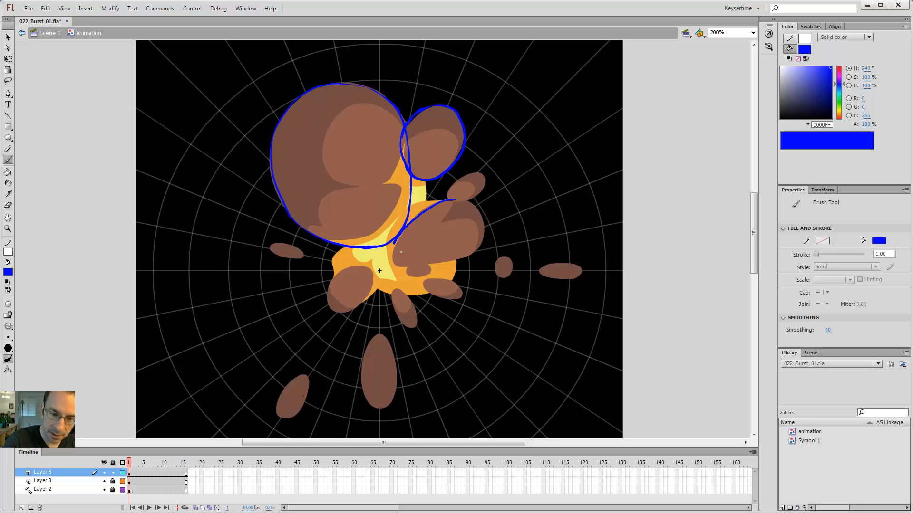
{"action": "left_click_drag", "start_coordinate": [408, 267], "coordinate": [445, 265]}
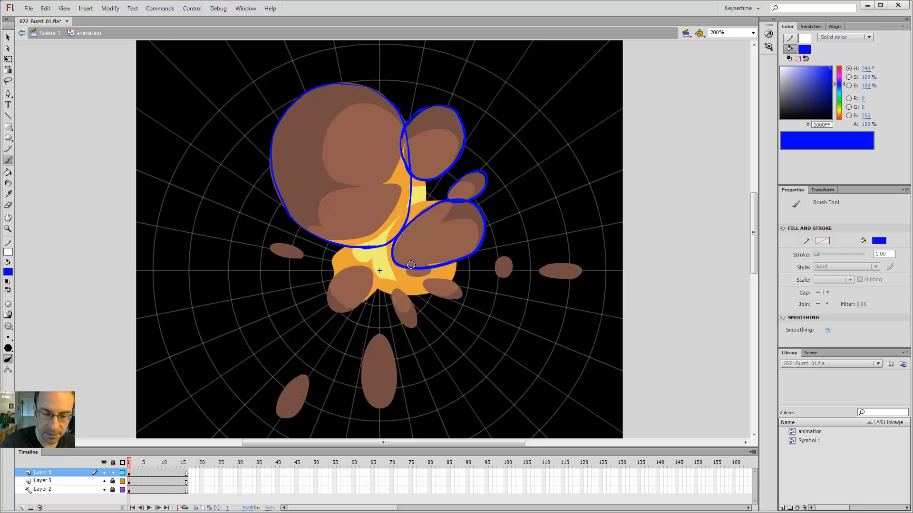
{"action": "left_click_drag", "start_coordinate": [434, 273], "coordinate": [405, 266]}
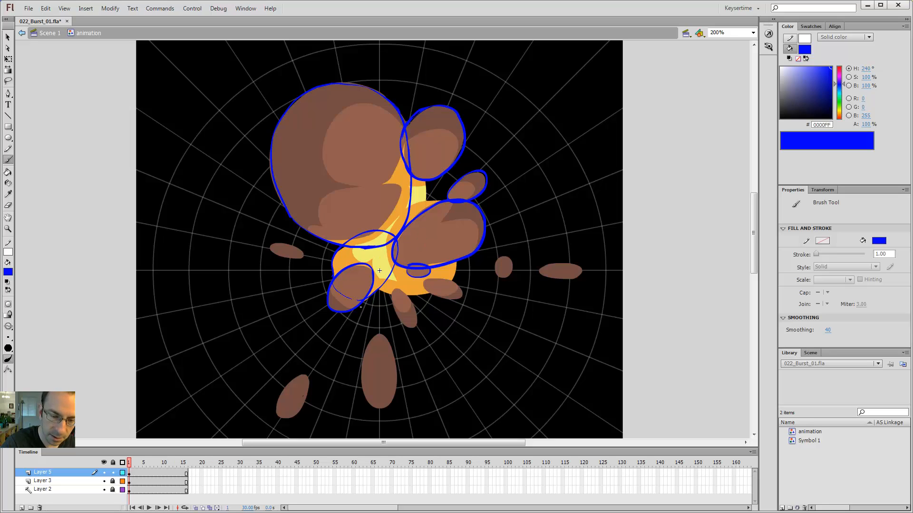
Undo the last brush stroke and outline the two overlapping round fire shapes around the burst's centre
{"action": "key", "text": "ctrl+z"}
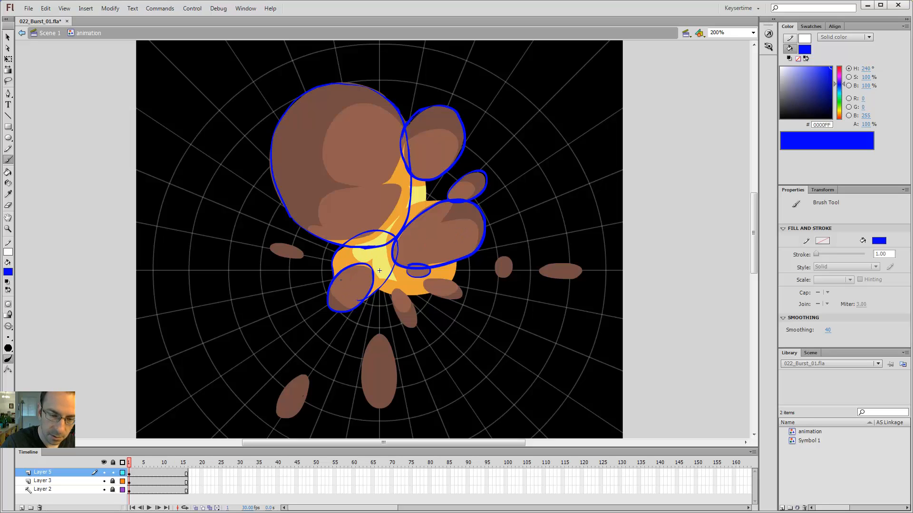
{"action": "left_click_drag", "start_coordinate": [350, 301], "coordinate": [360, 301]}
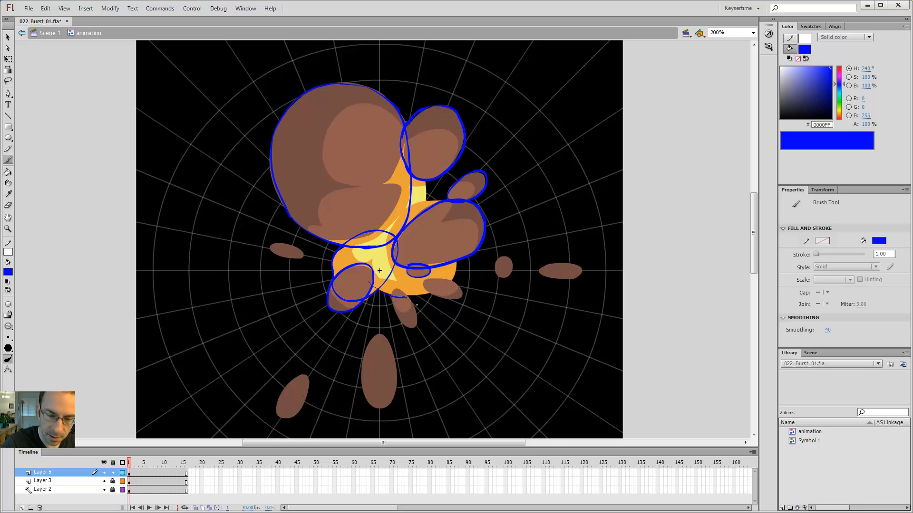
{"action": "left_click_drag", "start_coordinate": [457, 252], "coordinate": [456, 228]}
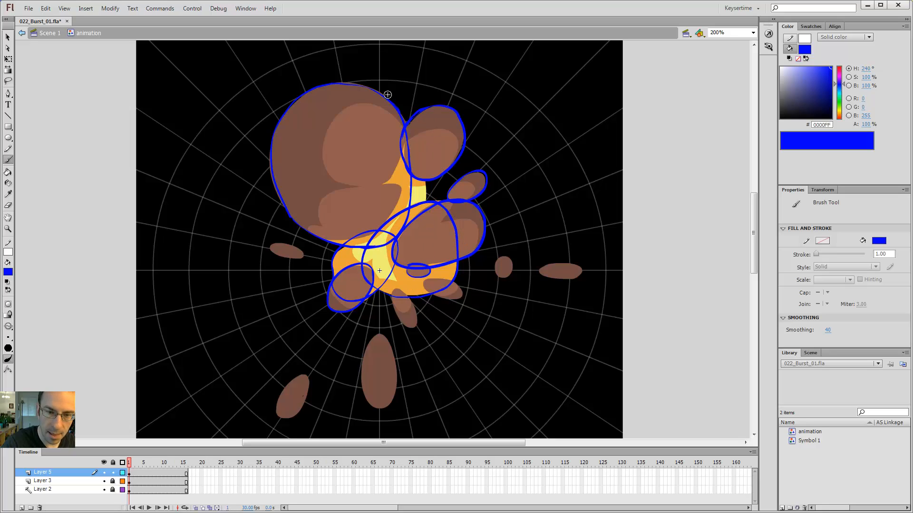
Erase the right side of the large puff's outline and redraw it further out along the yellow fire's outer edge
{"action": "mouse_move", "coordinate": [425, 207]}
{"action": "left_mouse_down"}
{"action": "mouse_move", "coordinate": [420, 152]}
{"action": "mouse_move", "coordinate": [410, 144]}
{"action": "mouse_move", "coordinate": [408, 206]}
{"action": "left_mouse_up"}
{"action": "key", "text": "ctrl+z"}
{"action": "key", "text": "e"}
{"action": "key", "text": "b"}
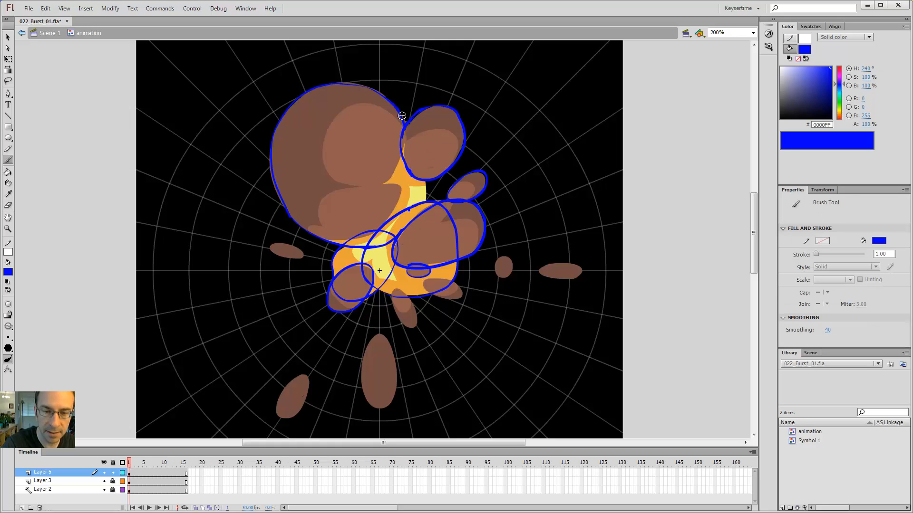
{"action": "left_click_drag", "start_coordinate": [407, 124], "coordinate": [413, 144]}
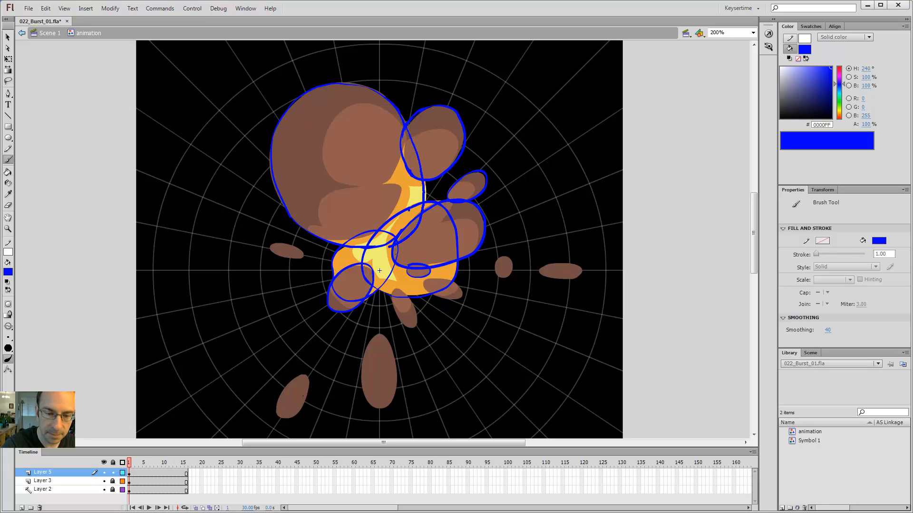
{"action": "key", "text": "e"}
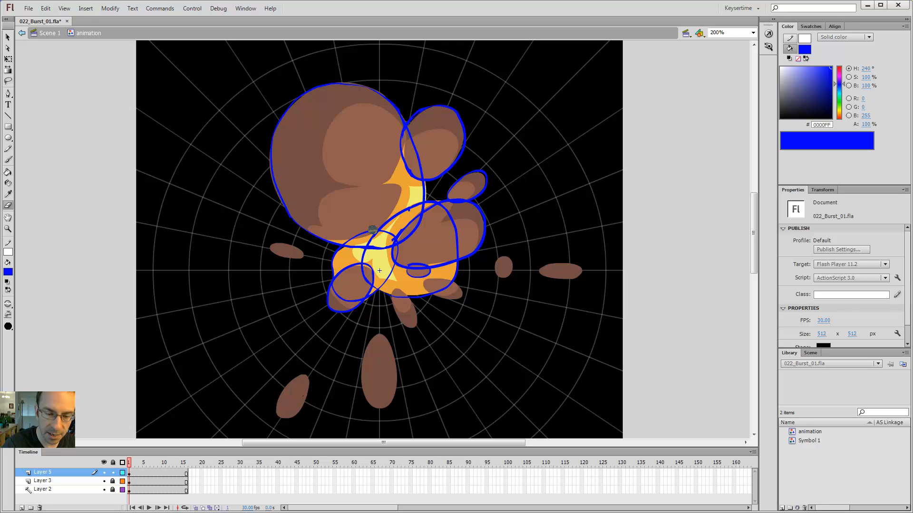
{"action": "key", "text": "b"}
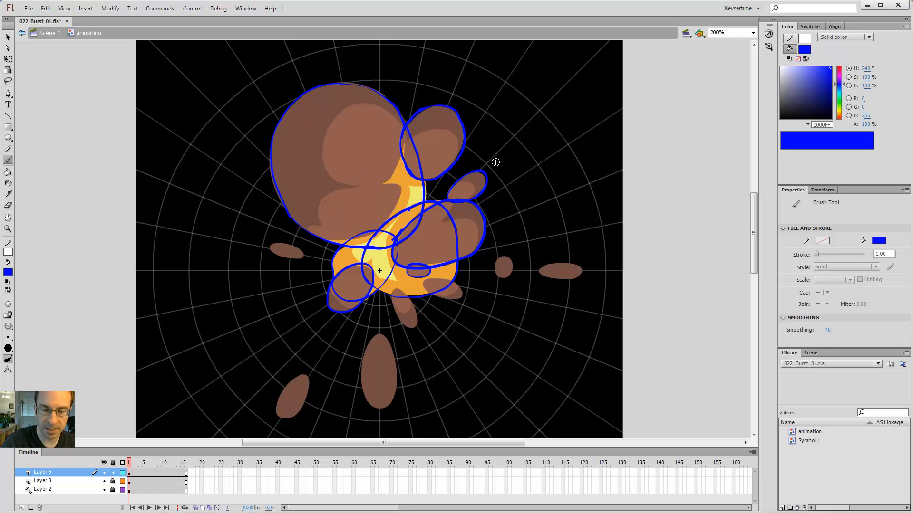
Outline the two small smoke puffs at the lower edge of the fire in blue
{"action": "key", "text": "ctrl+minus"}
{"action": "key", "text": "z"}
{"action": "left_click", "coordinate": [400, 244]}
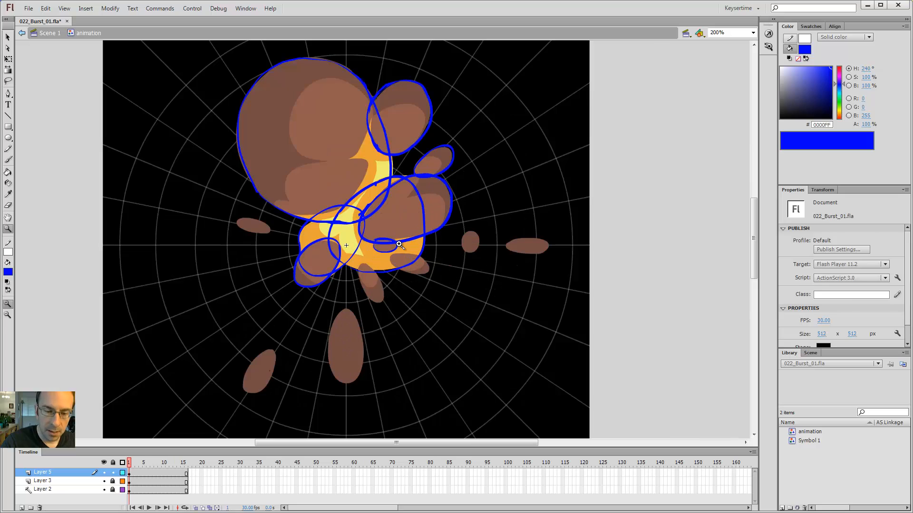
{"action": "key", "text": "b"}
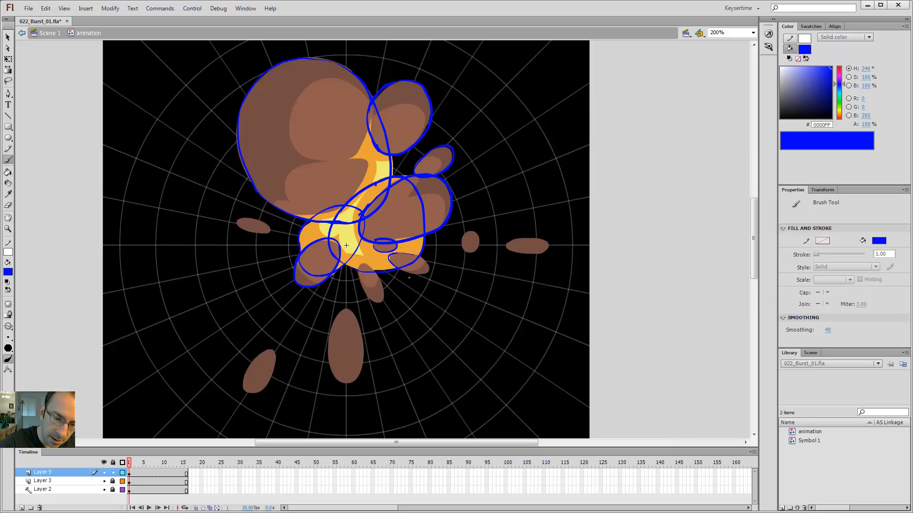
{"action": "mouse_move", "coordinate": [422, 263]}
{"action": "left_mouse_down"}
{"action": "mouse_move", "coordinate": [391, 251]}
{"action": "mouse_move", "coordinate": [367, 259]}
{"action": "mouse_move", "coordinate": [375, 272]}
{"action": "mouse_move", "coordinate": [360, 263]}
{"action": "mouse_move", "coordinate": [365, 285]}
{"action": "left_mouse_up"}
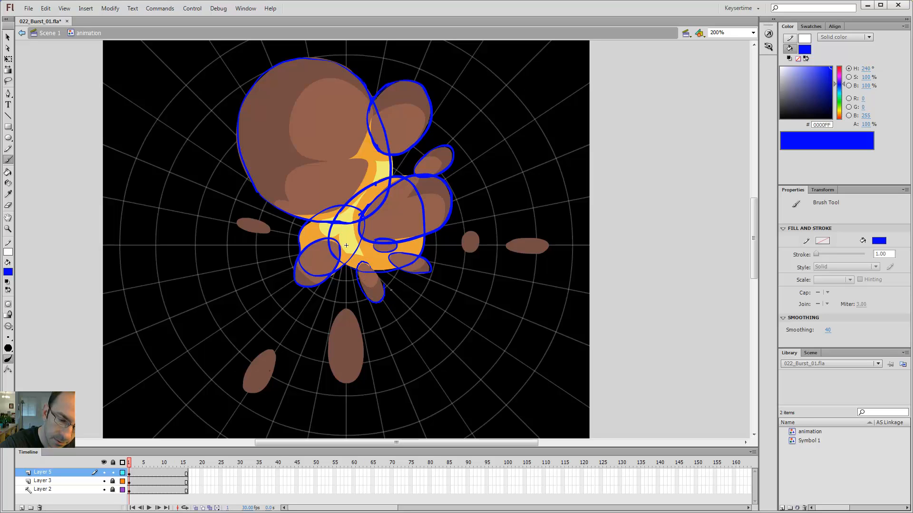
Redo the lowest attached puff's outline and outline the five detached debris pieces around the burst in blue
{"action": "key", "text": "ctrl+z"}
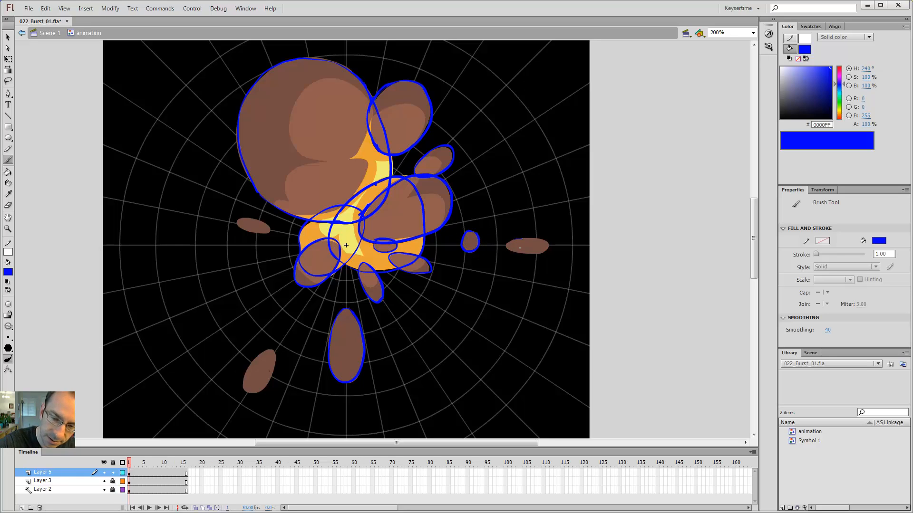
{"action": "left_click_drag", "start_coordinate": [547, 244], "coordinate": [521, 238]}
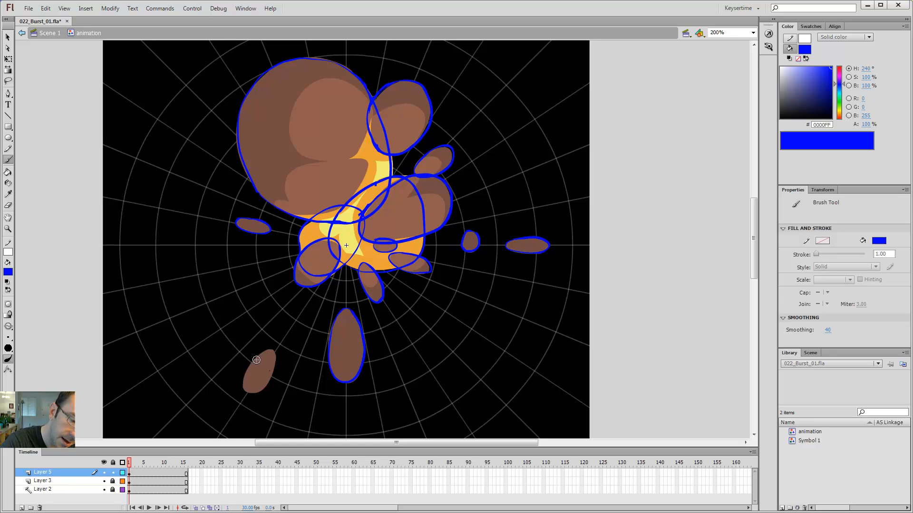
{"action": "mouse_move", "coordinate": [267, 355]}
{"action": "left_mouse_down"}
{"action": "mouse_move", "coordinate": [248, 375]}
{"action": "mouse_move", "coordinate": [254, 396]}
{"action": "left_mouse_up"}
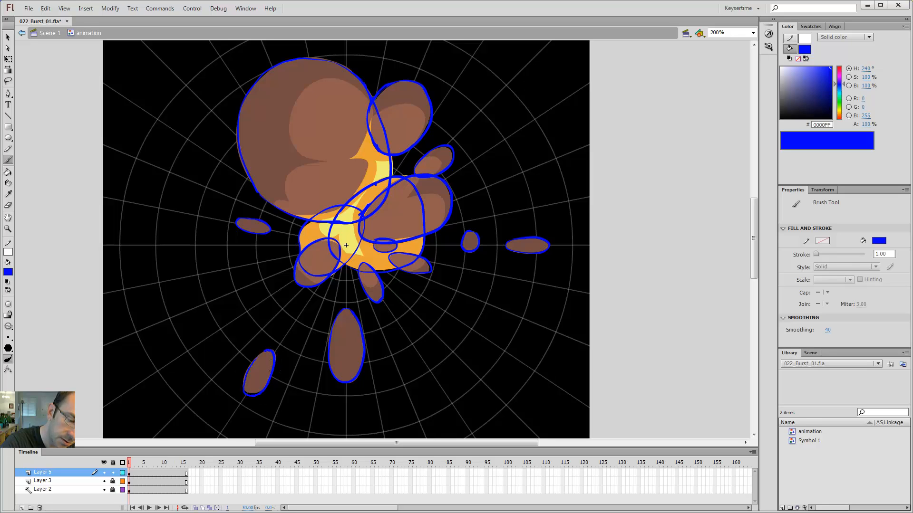
Outline the two overlapping lobes inside the large smoke puff in blue, redrawing the lower lobe wider after undoing its first stroke
{"action": "left_click_drag", "start_coordinate": [517, 156], "coordinate": [537, 180]}
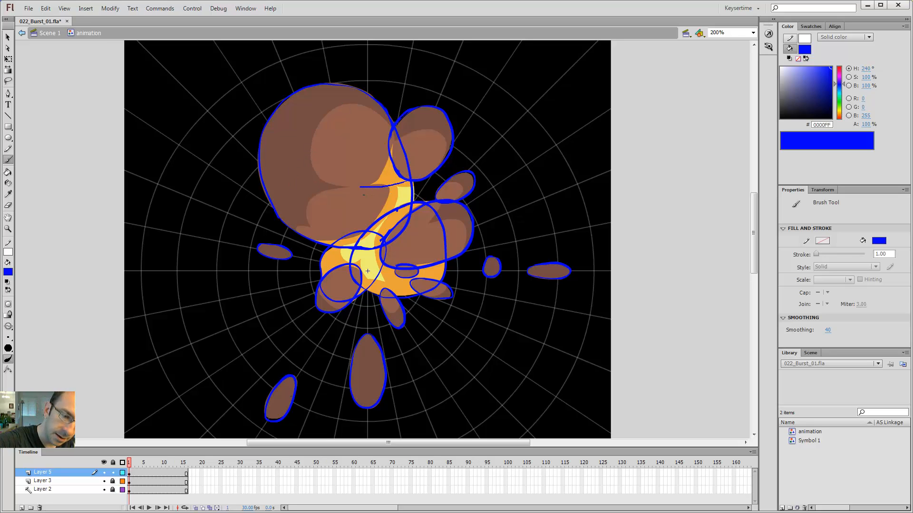
{"action": "mouse_move", "coordinate": [363, 195]}
{"action": "left_mouse_down"}
{"action": "mouse_move", "coordinate": [285, 176]}
{"action": "mouse_move", "coordinate": [263, 132]}
{"action": "left_mouse_up"}
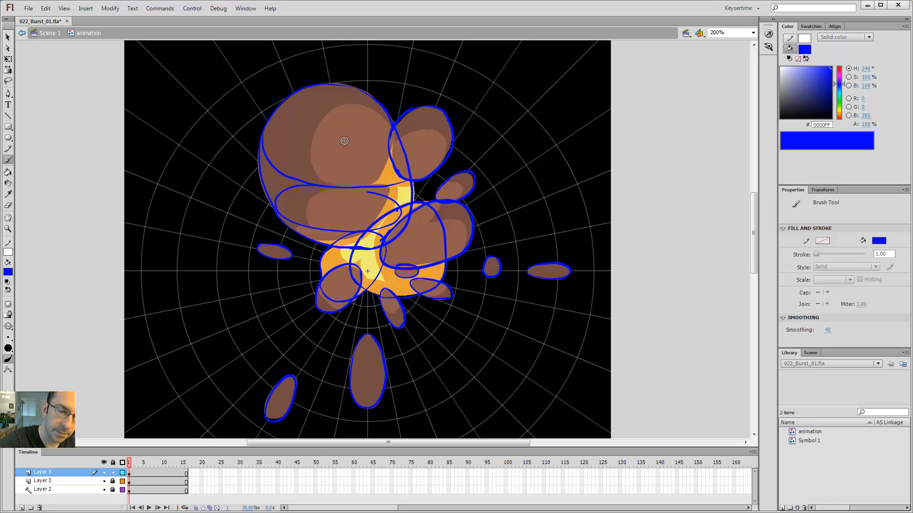
{"action": "key", "text": "ctrl+z"}
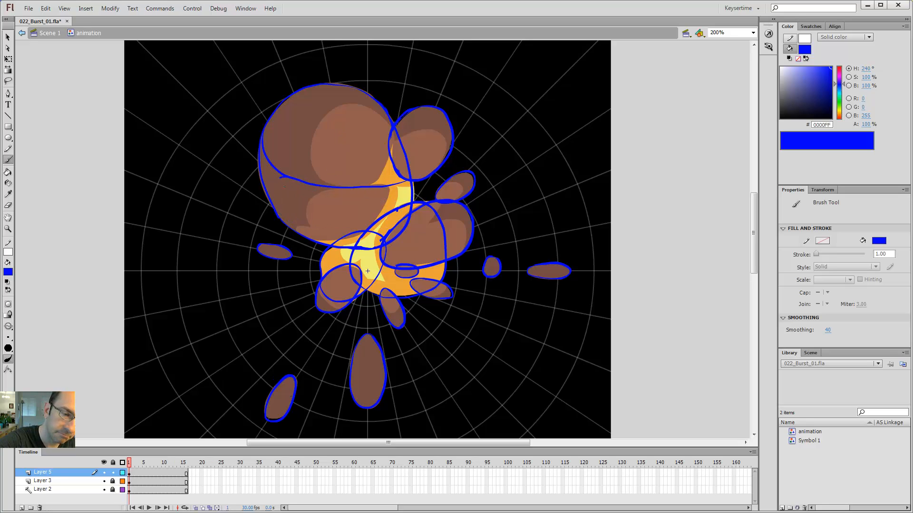
{"action": "mouse_move", "coordinate": [279, 178]}
{"action": "left_mouse_down"}
{"action": "mouse_move", "coordinate": [269, 190]}
{"action": "mouse_move", "coordinate": [292, 219]}
{"action": "left_mouse_up"}
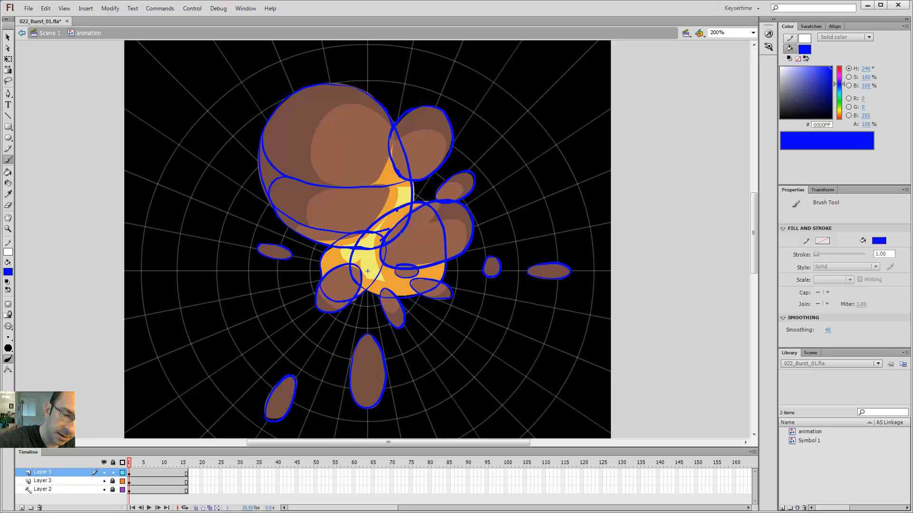
{"action": "left_click_drag", "start_coordinate": [388, 194], "coordinate": [337, 189]}
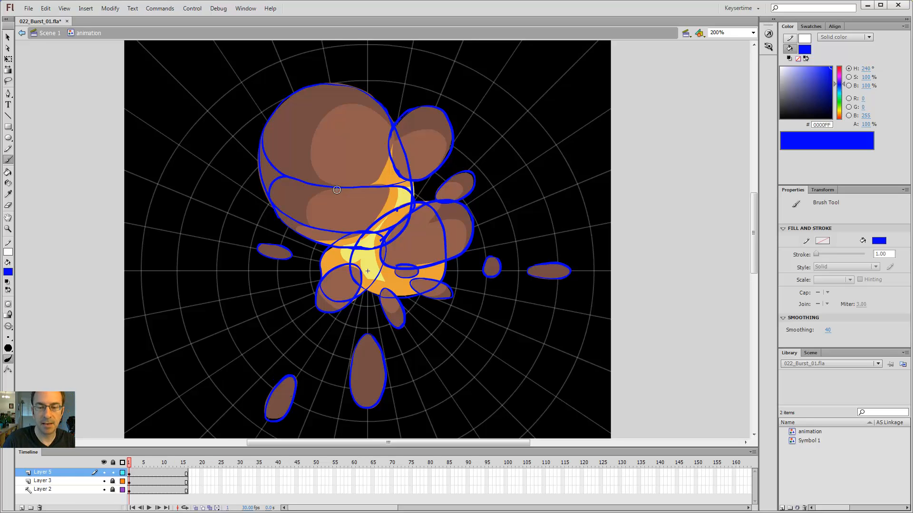
Hide Layer 5 with the blue outlines and convert it to a guide layer
{"action": "left_click", "coordinate": [104, 473]}
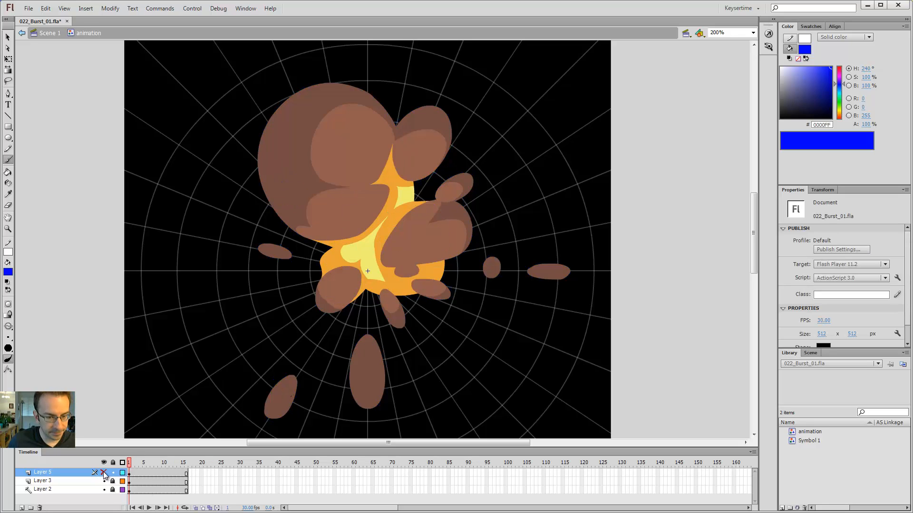
{"action": "right_click", "coordinate": [50, 473]}
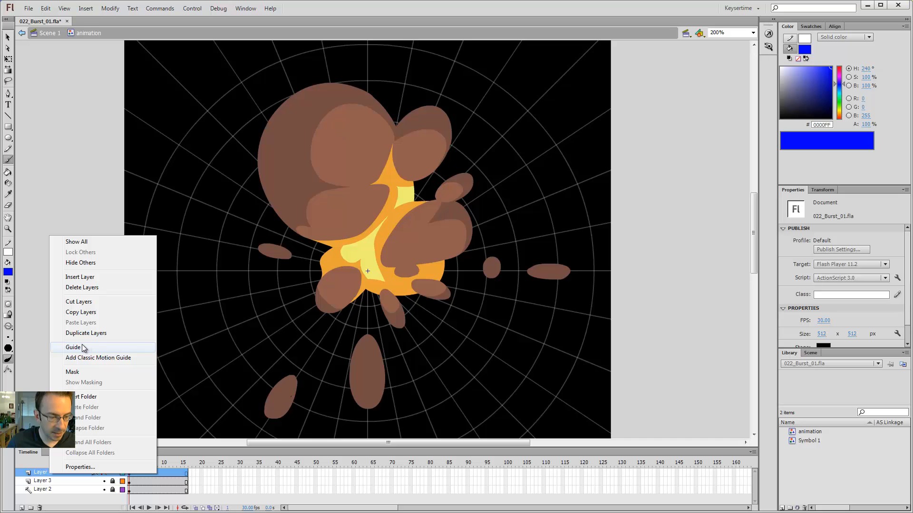
{"action": "left_click", "coordinate": [81, 349]}
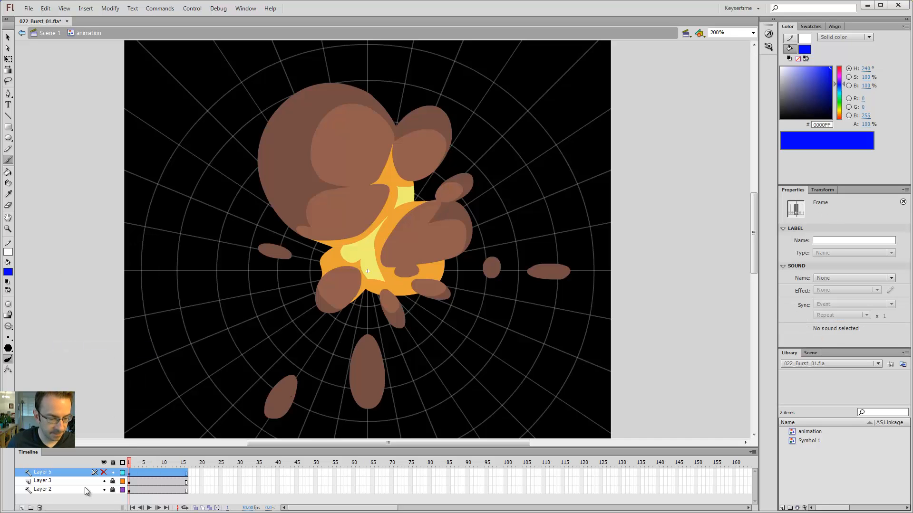
On Layer 3, shift the explosion drawing's keyframe to frame 3 and insert blank keyframes at frames 7, 11 and 15
{"action": "left_click", "coordinate": [134, 482]}
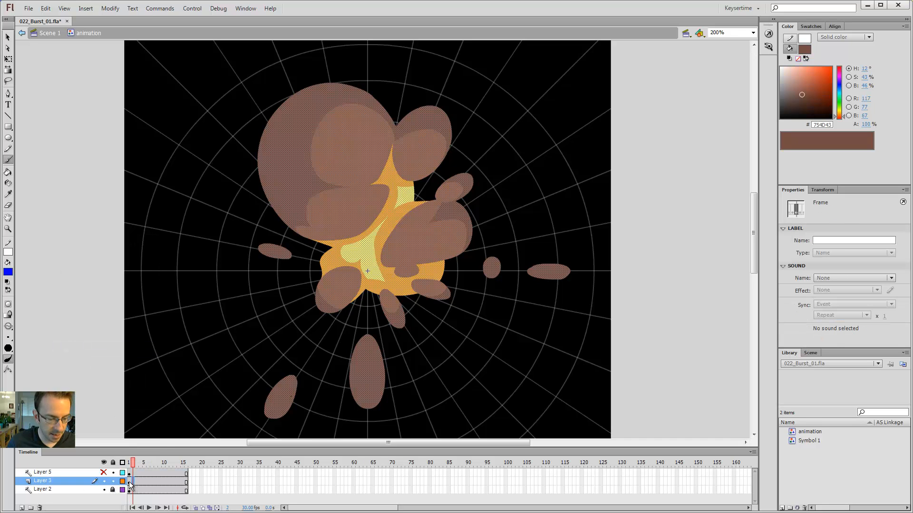
{"action": "left_click", "coordinate": [129, 483]}
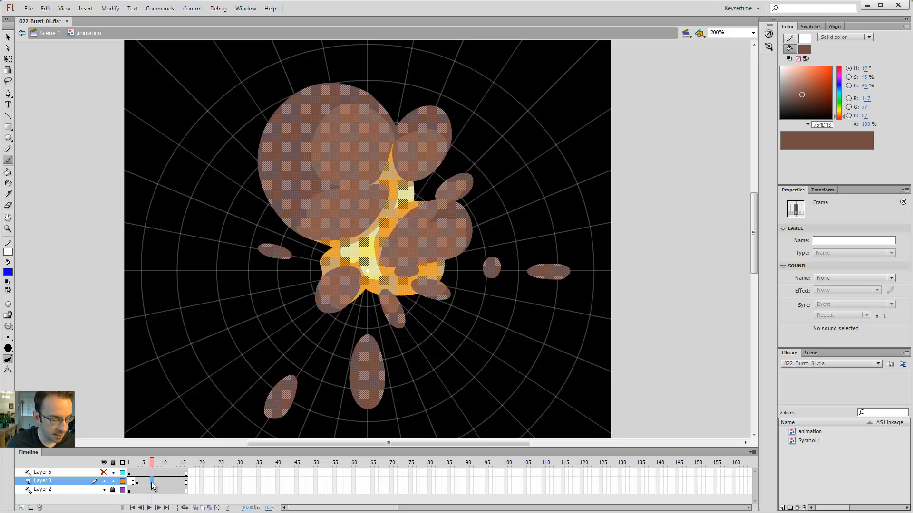
{"action": "key", "text": "F7"}
{"action": "left_click", "coordinate": [168, 483]}
{"action": "key", "text": "F7"}
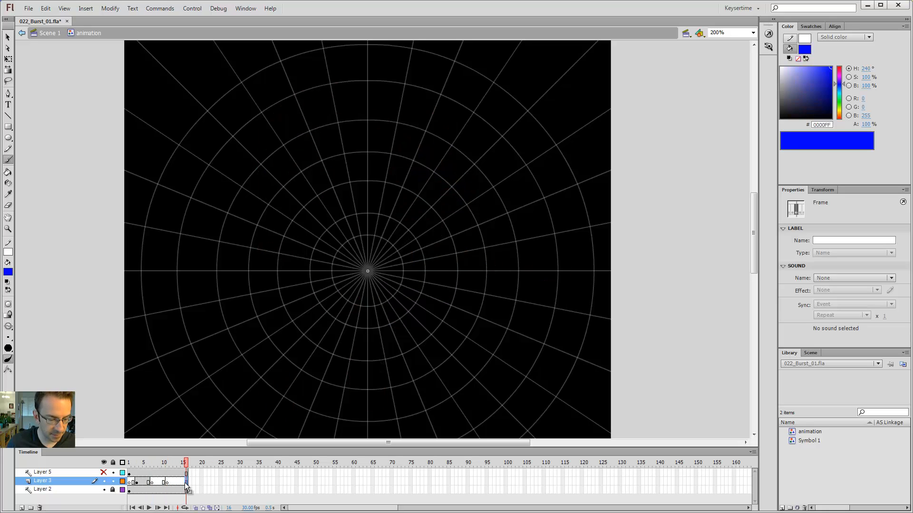
{"action": "left_click", "coordinate": [156, 485]}
{"action": "left_click", "coordinate": [142, 486]}
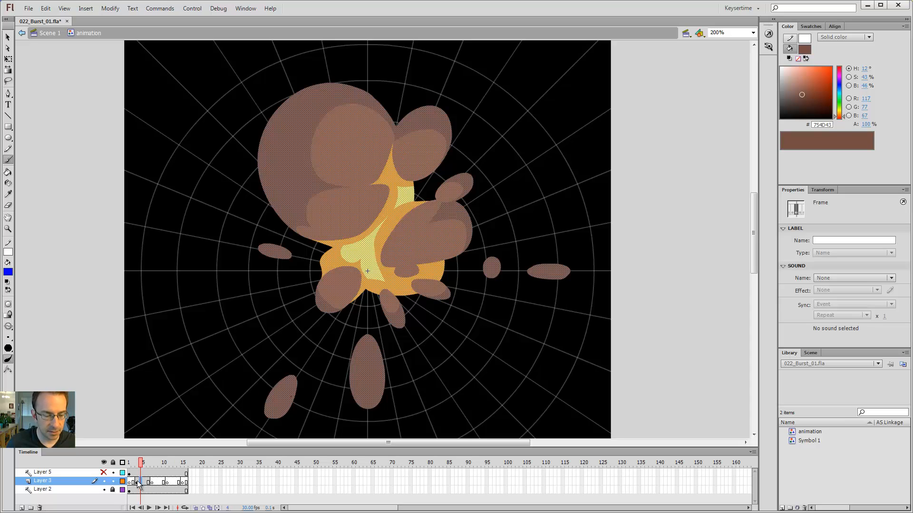
Go to the blank keyframe at frame 7 on Layer 3 and turn on onion skin outlines
{"action": "left_click", "coordinate": [152, 483]}
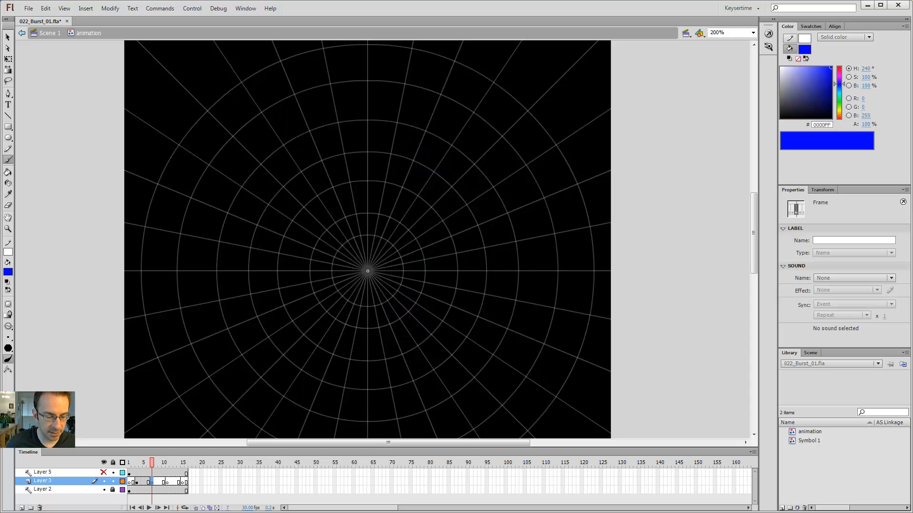
{"action": "left_click", "coordinate": [196, 508]}
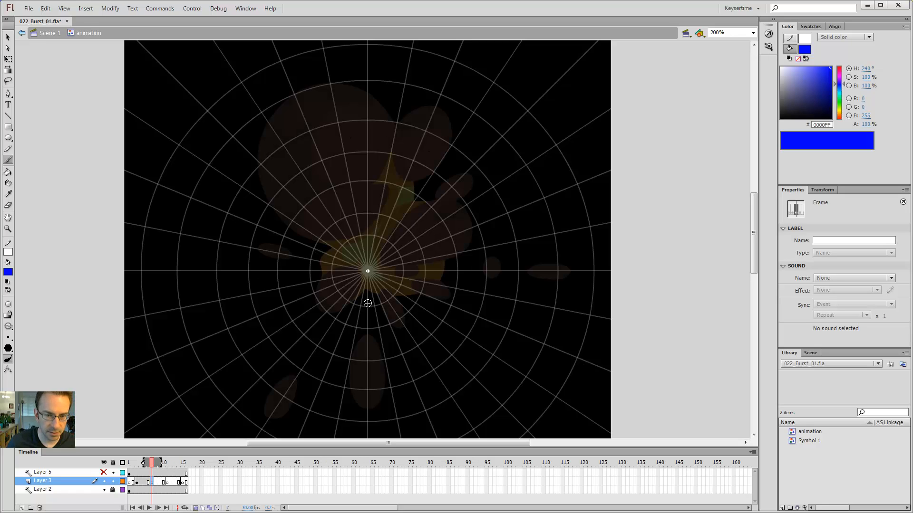
{"action": "left_click", "coordinate": [203, 508]}
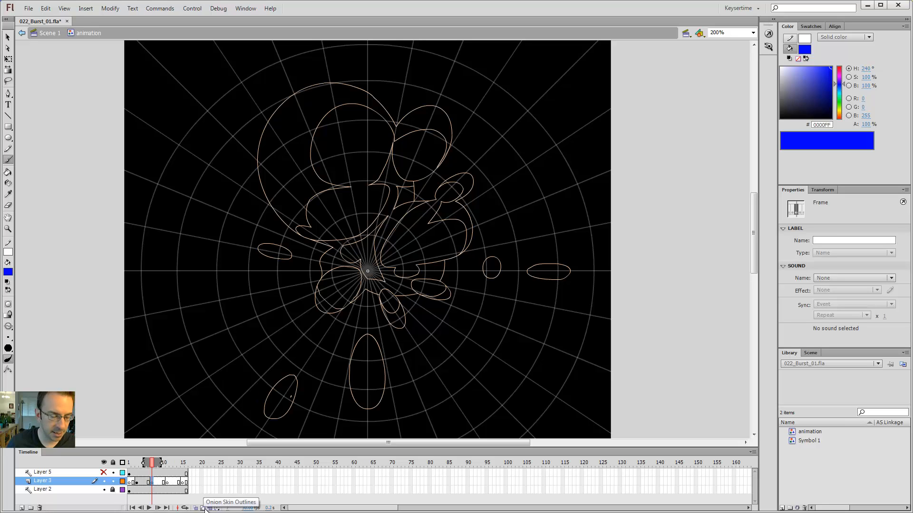
Sample the light brown 915D4D from the large puff on frame 3 as the fill colour and return to frame 7
{"action": "key", "text": "comma"}
{"action": "key", "text": "comma"}
{"action": "key", "text": "comma"}
{"action": "key", "text": "comma"}
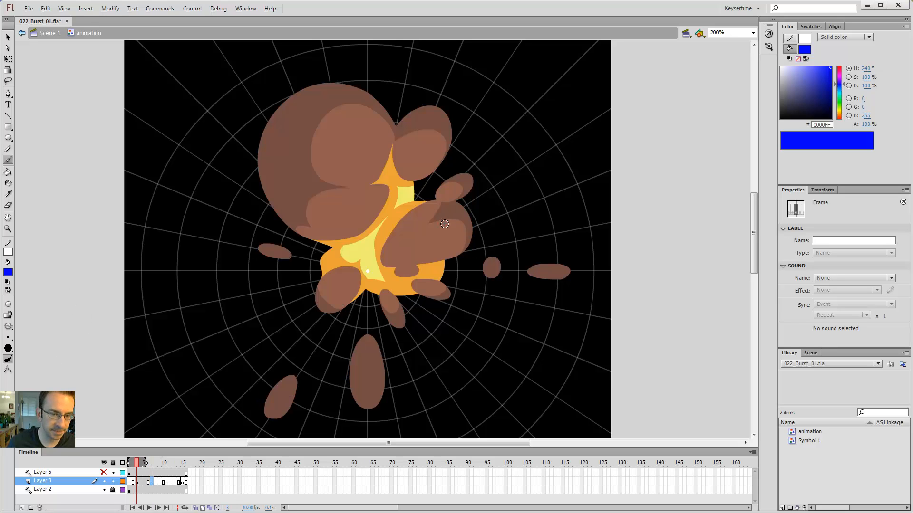
{"action": "key", "text": "i"}
{"action": "left_click", "coordinate": [348, 158]}
{"action": "key", "text": "period"}
{"action": "key", "text": "period"}
{"action": "key", "text": "period"}
{"action": "key", "text": "period"}
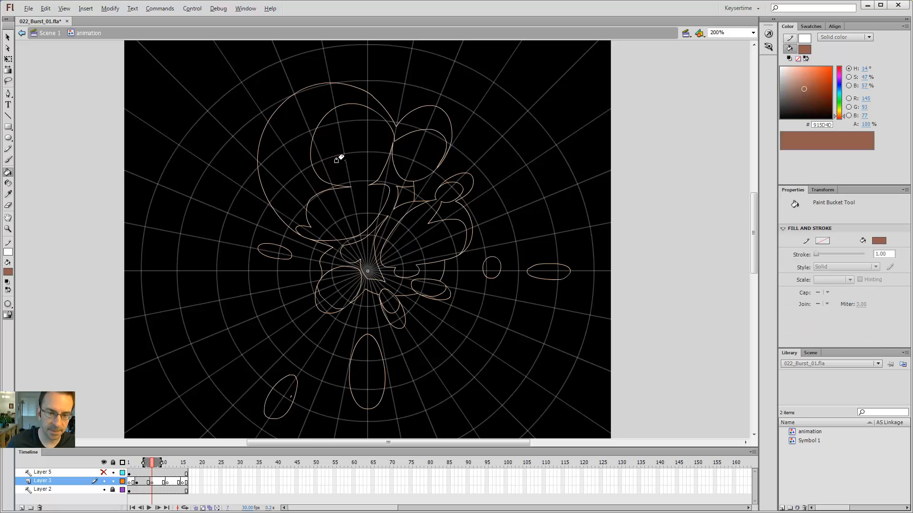
Brush a closed round outline for the large puff on frame 7, shifted up and outward from the onion-skinned puff
{"action": "key", "text": "b"}
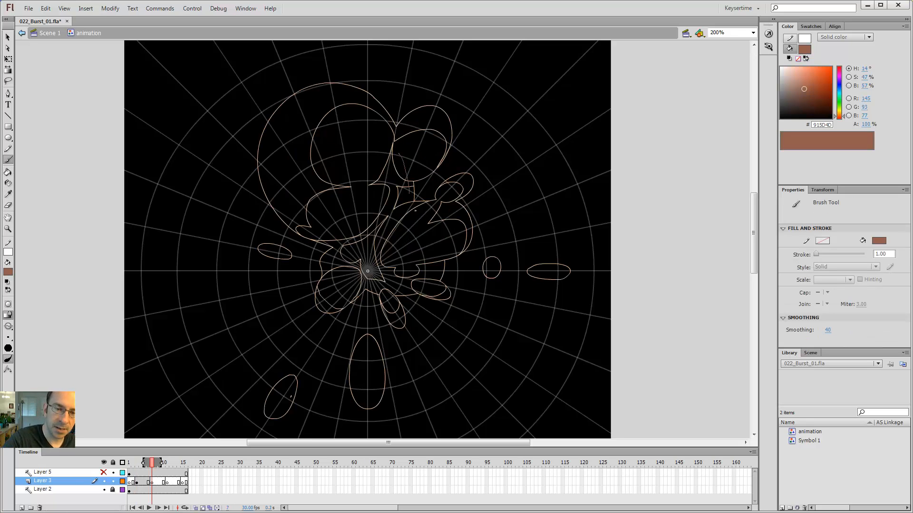
{"action": "left_click_drag", "start_coordinate": [410, 194], "coordinate": [399, 250]}
{"action": "key", "text": "ctrl+z"}
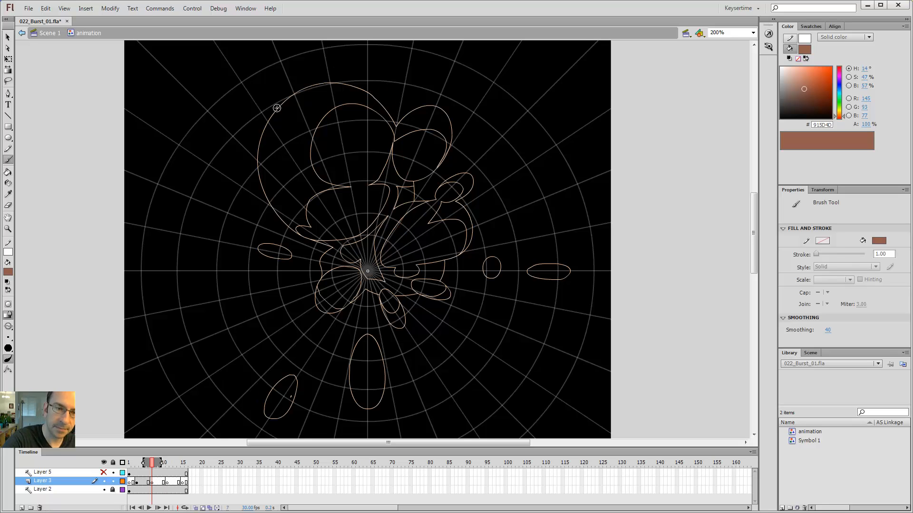
{"action": "left_click_drag", "start_coordinate": [411, 156], "coordinate": [442, 209]}
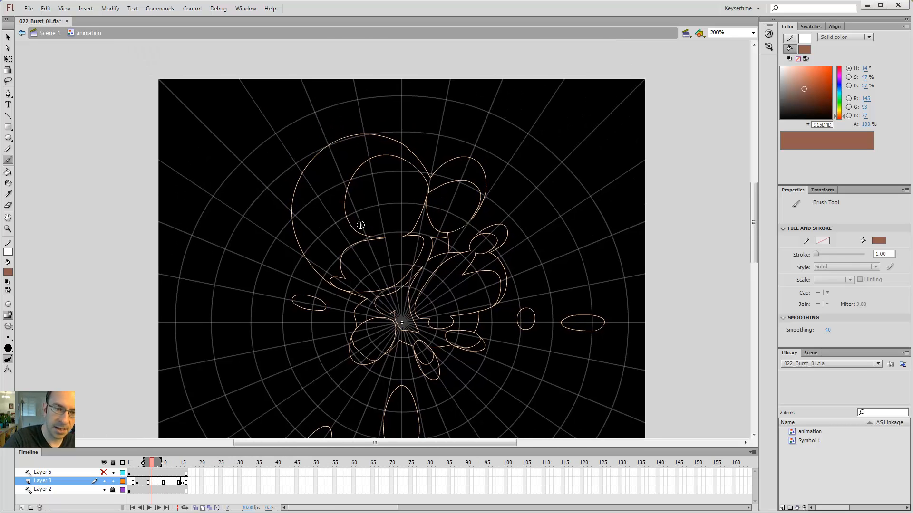
{"action": "key", "text": "ctrl+minus"}
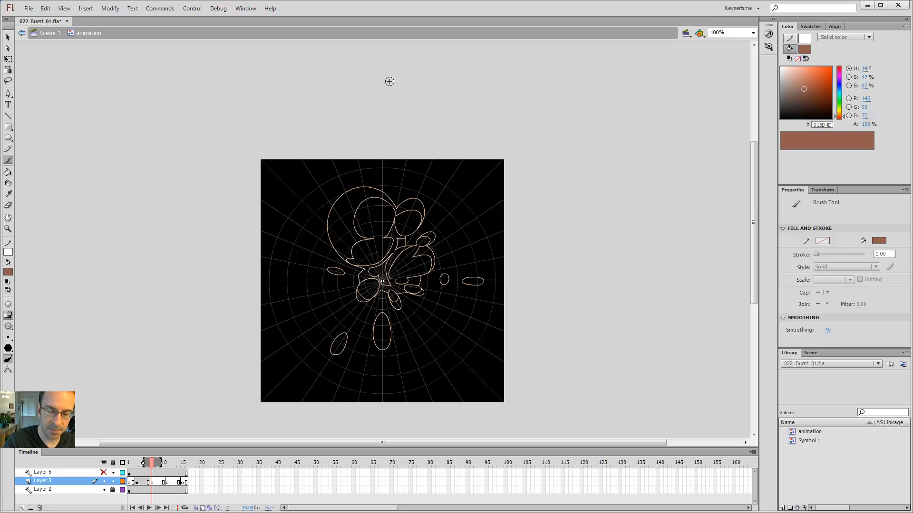
{"action": "key", "text": "ctrl+equal"}
{"action": "left_click_drag", "start_coordinate": [393, 205], "coordinate": [436, 145]}
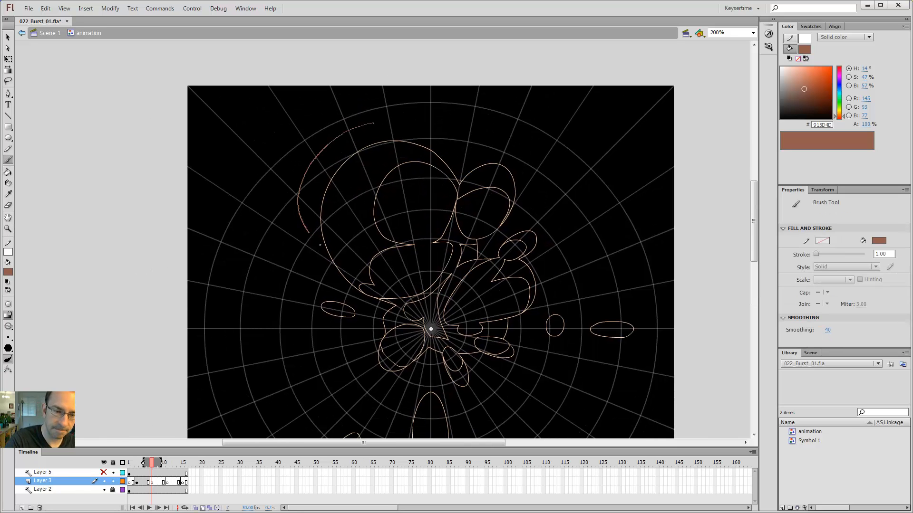
{"action": "left_click_drag", "start_coordinate": [320, 245], "coordinate": [388, 284]}
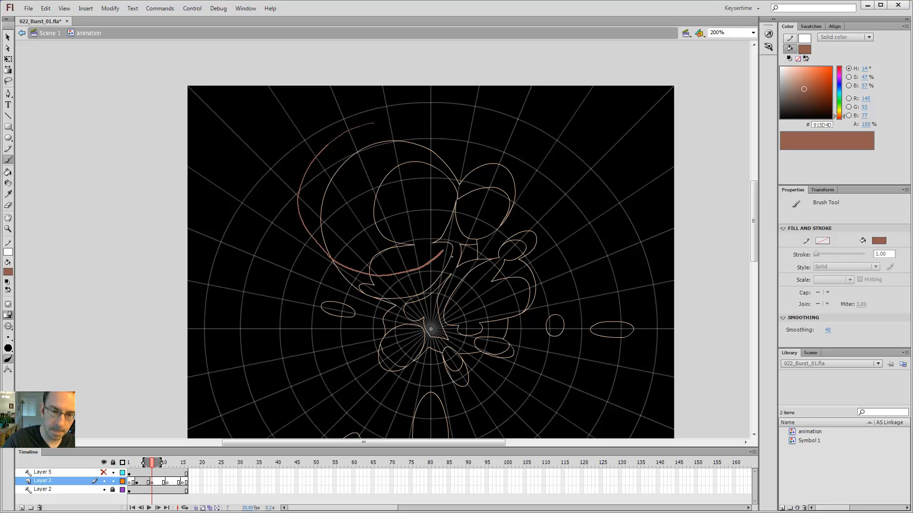
{"action": "mouse_move", "coordinate": [453, 170]}
{"action": "left_mouse_down"}
{"action": "mouse_move", "coordinate": [433, 146]}
{"action": "mouse_move", "coordinate": [373, 124]}
{"action": "left_mouse_up"}
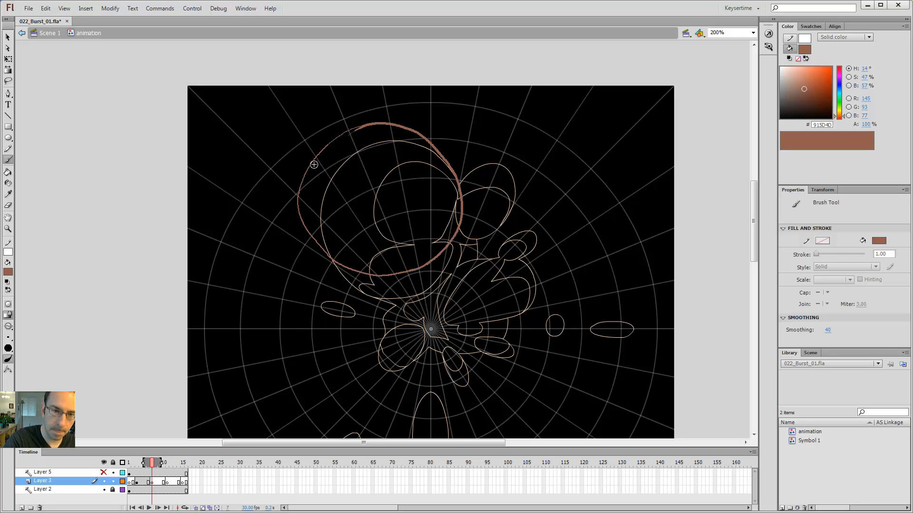
Fill the new puff outline with light brown and compare it with the frame 3 drawing
{"action": "key", "text": "k"}
{"action": "left_click", "coordinate": [400, 160]}
{"action": "key", "text": "Return"}
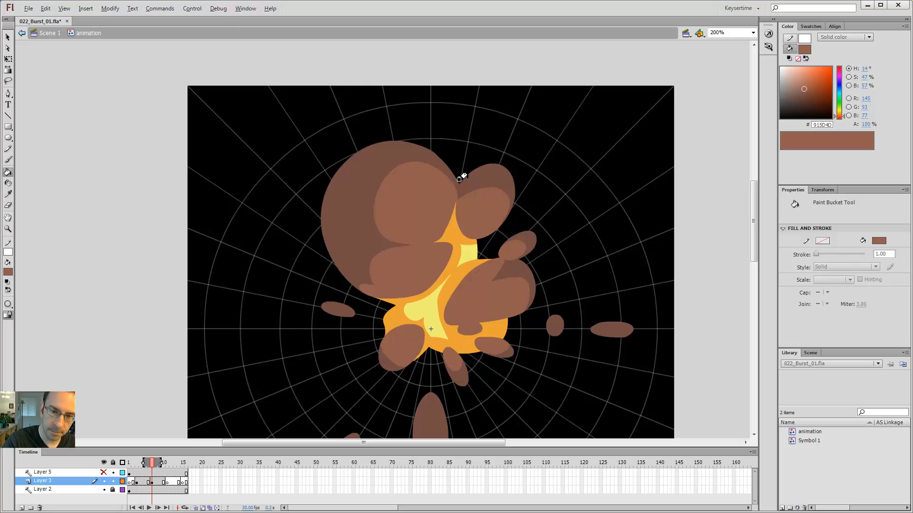
{"action": "key", "text": "b"}
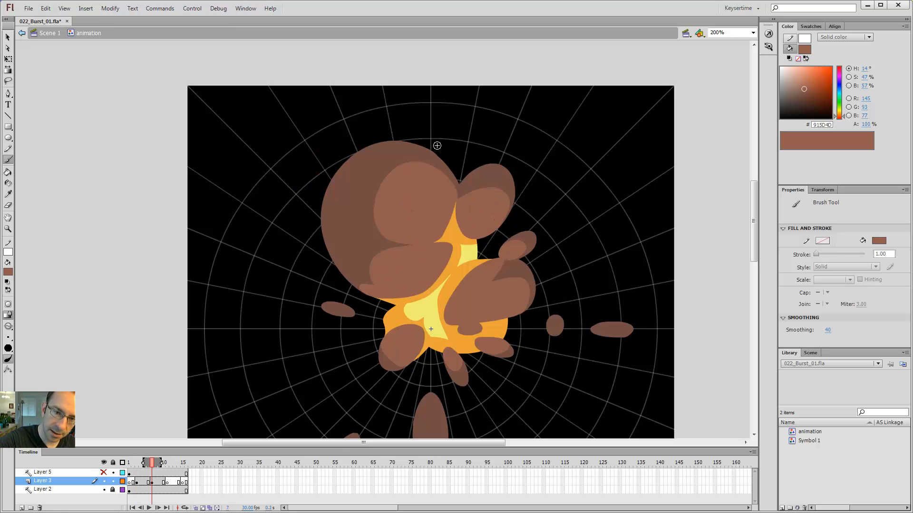
{"action": "key", "text": "Return"}
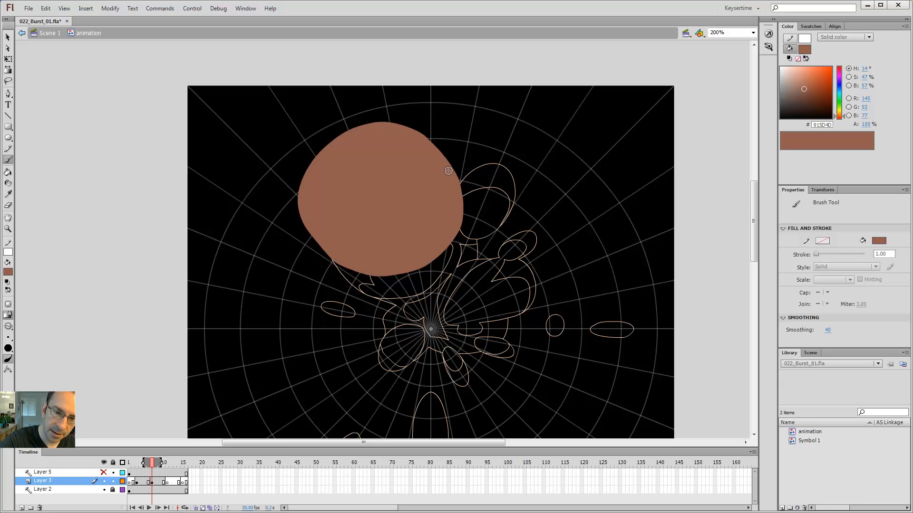
Extend the brown puff's upper right edge with a filled bulge and flip between keyframes to check it
{"action": "mouse_move", "coordinate": [448, 163]}
{"action": "left_mouse_down"}
{"action": "mouse_move", "coordinate": [452, 115]}
{"action": "mouse_move", "coordinate": [439, 139]}
{"action": "left_mouse_up"}
{"action": "key", "text": "ctrl+z"}
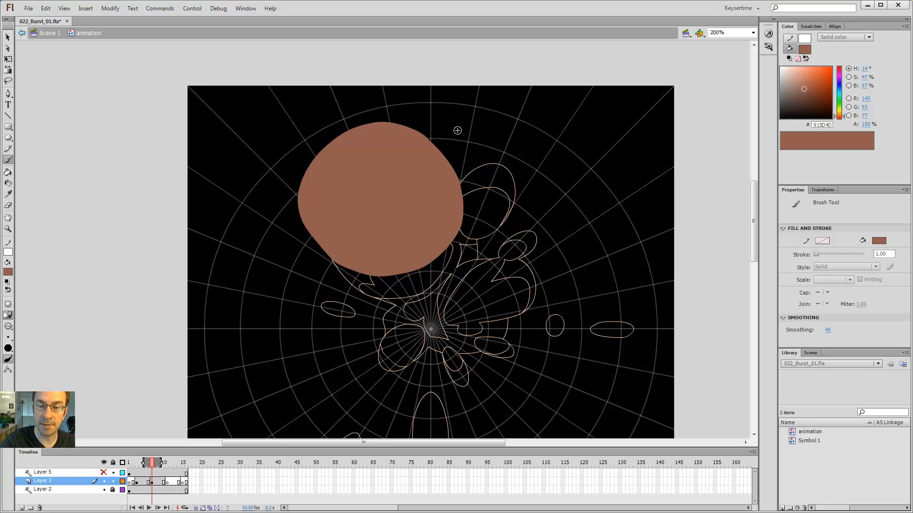
{"action": "left_click_drag", "start_coordinate": [464, 205], "coordinate": [462, 157]}
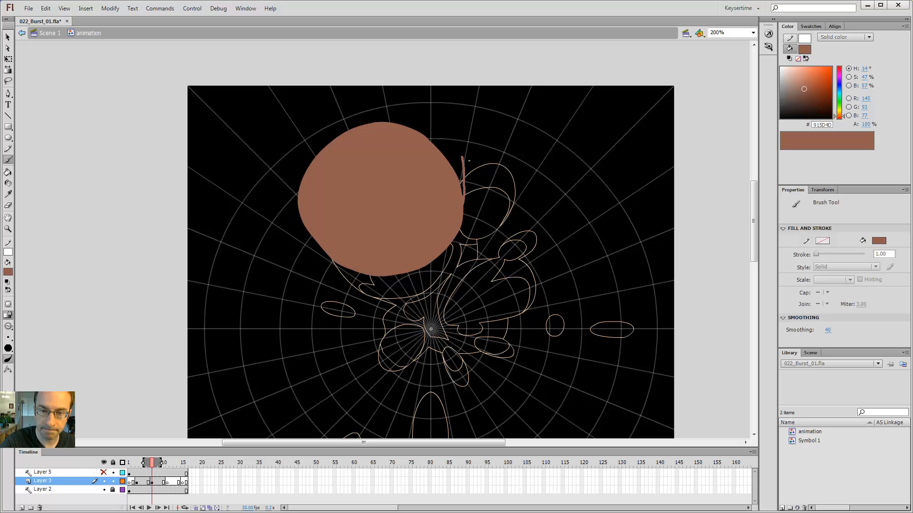
{"action": "left_click_drag", "start_coordinate": [387, 129], "coordinate": [381, 126]}
{"action": "key", "text": "k"}
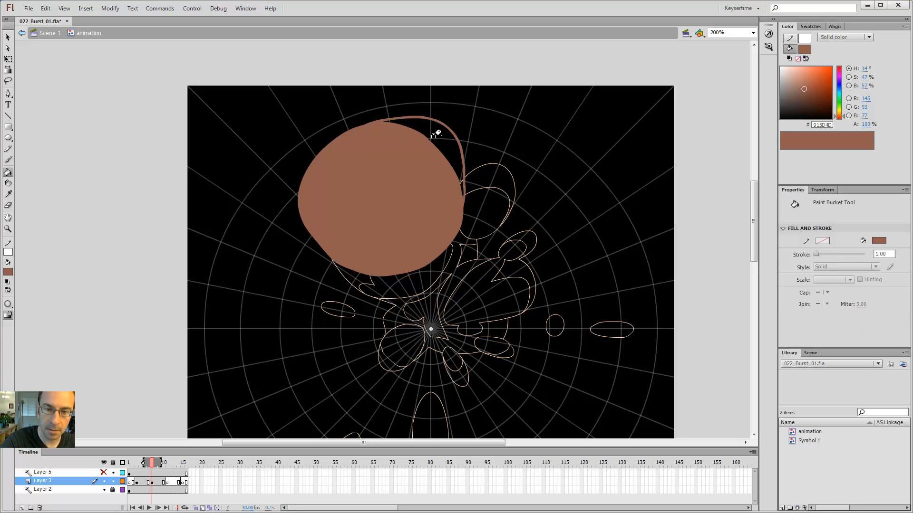
{"action": "left_click", "coordinate": [443, 148]}
{"action": "key", "text": "alt+comma"}
{"action": "key", "text": "alt+period"}
{"action": "key", "text": "alt+comma"}
{"action": "key", "text": "alt+period"}
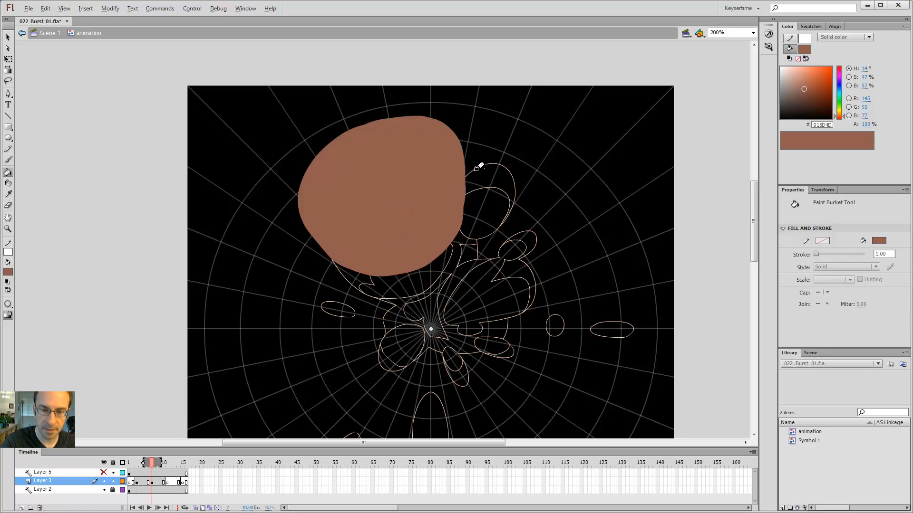
Erase along the puff's upper and upper right edge to trim the bulge, and flip between keyframes to check the shape
{"action": "key", "text": "e"}
{"action": "left_click_drag", "start_coordinate": [466, 155], "coordinate": [444, 126]}
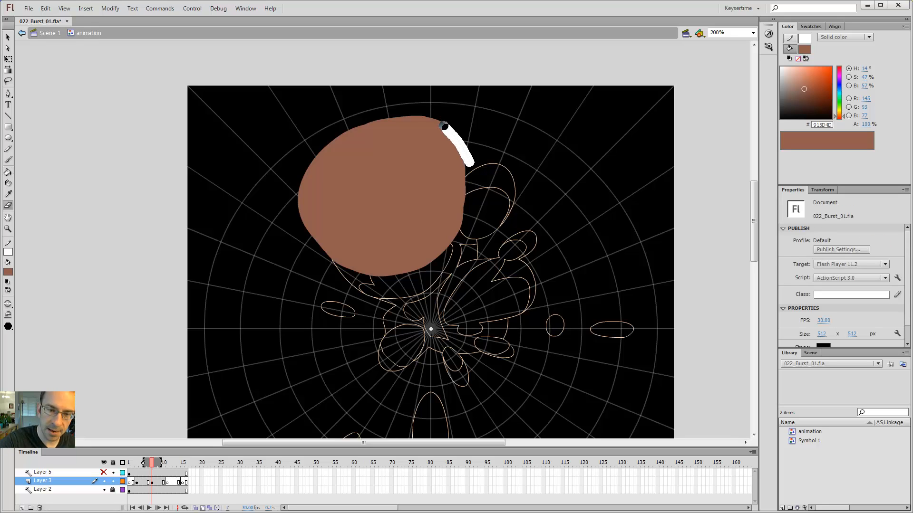
{"action": "mouse_move", "coordinate": [470, 165]}
{"action": "left_mouse_down"}
{"action": "mouse_move", "coordinate": [457, 136]}
{"action": "mouse_move", "coordinate": [430, 121]}
{"action": "mouse_move", "coordinate": [371, 114]}
{"action": "left_mouse_up"}
{"action": "left_click_drag", "start_coordinate": [440, 124], "coordinate": [471, 165]}
{"action": "key", "text": "alt+comma"}
{"action": "key", "text": "alt+period"}
{"action": "key", "text": "alt+comma"}
{"action": "key", "text": "alt+period"}
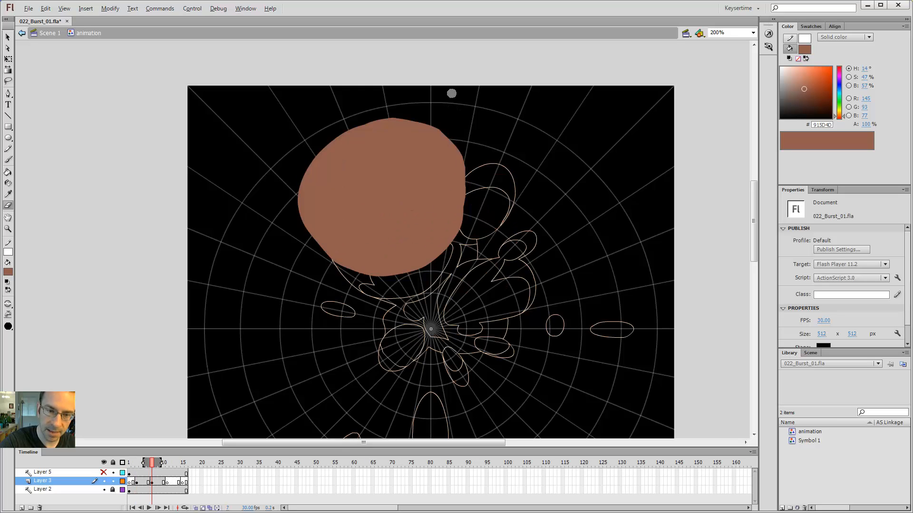
Compare the puff with the previous keyframe and erase a thin strip along its left edge
{"action": "key", "text": "alt+comma"}
{"action": "key", "text": "alt+period"}
{"action": "key", "text": "alt+comma"}
{"action": "key", "text": "alt+period"}
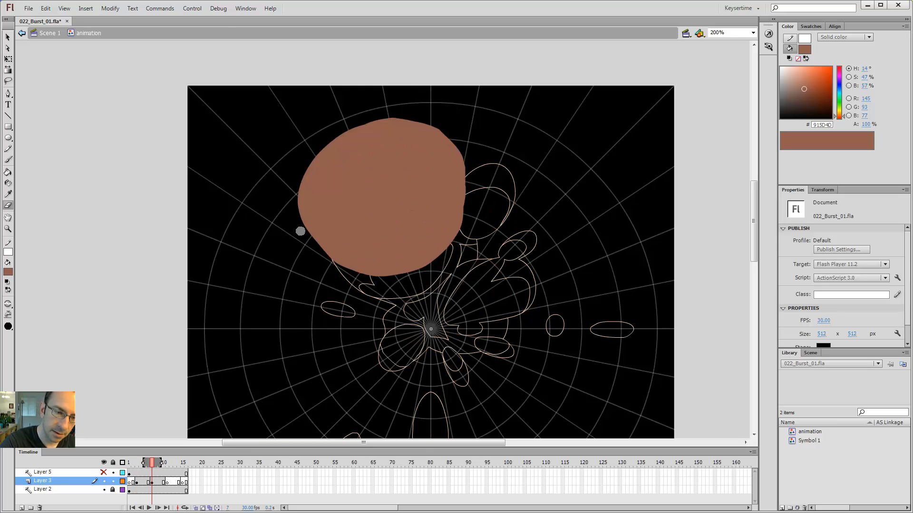
{"action": "mouse_move", "coordinate": [306, 240]}
{"action": "left_mouse_down"}
{"action": "mouse_move", "coordinate": [297, 202]}
{"action": "mouse_move", "coordinate": [305, 157]}
{"action": "mouse_move", "coordinate": [298, 205]}
{"action": "mouse_move", "coordinate": [305, 250]}
{"action": "left_mouse_up"}
{"action": "key", "text": "alt+comma"}
{"action": "key", "text": "alt+period"}
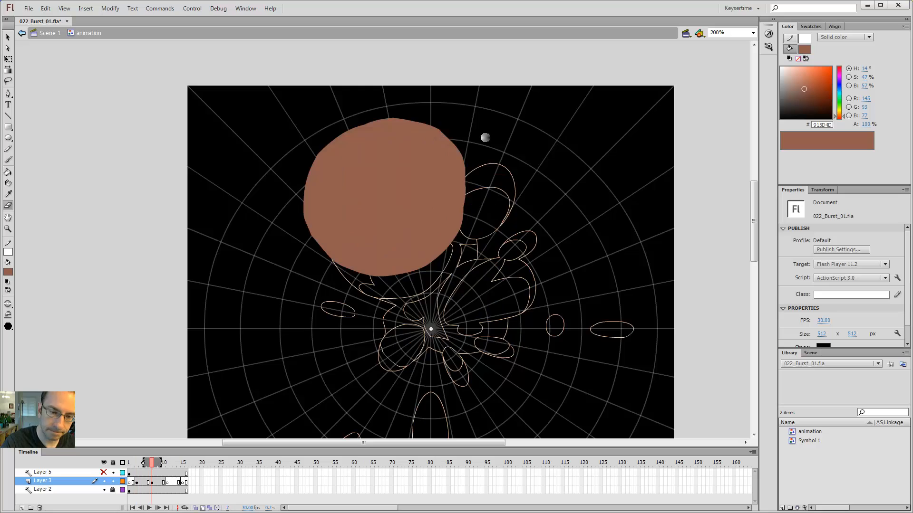
Flip between the frame 3 and frame 7 drawings to compare the large puff's outline
{"action": "key", "text": "alt+comma"}
{"action": "key", "text": "alt+period"}
{"action": "key", "text": "alt+comma"}
{"action": "key", "text": "alt+period"}
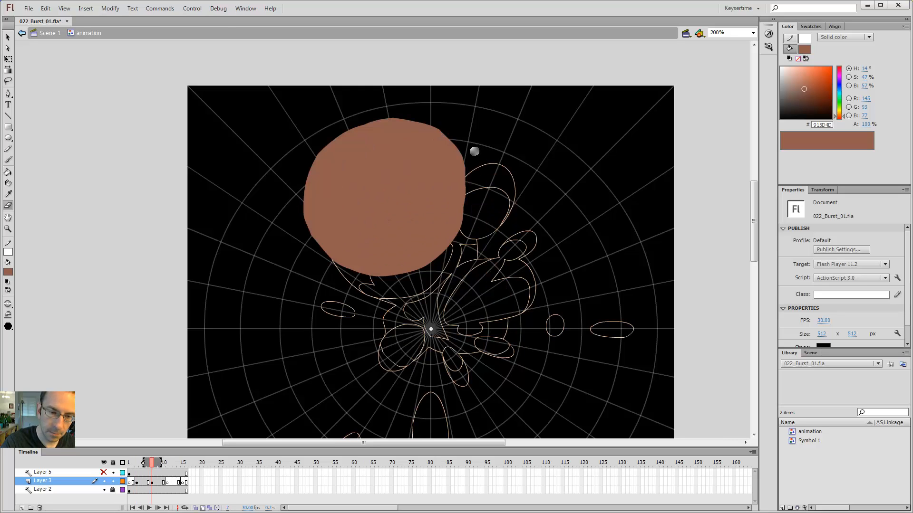
{"action": "key", "text": "y"}
{"action": "key", "text": "alt+comma"}
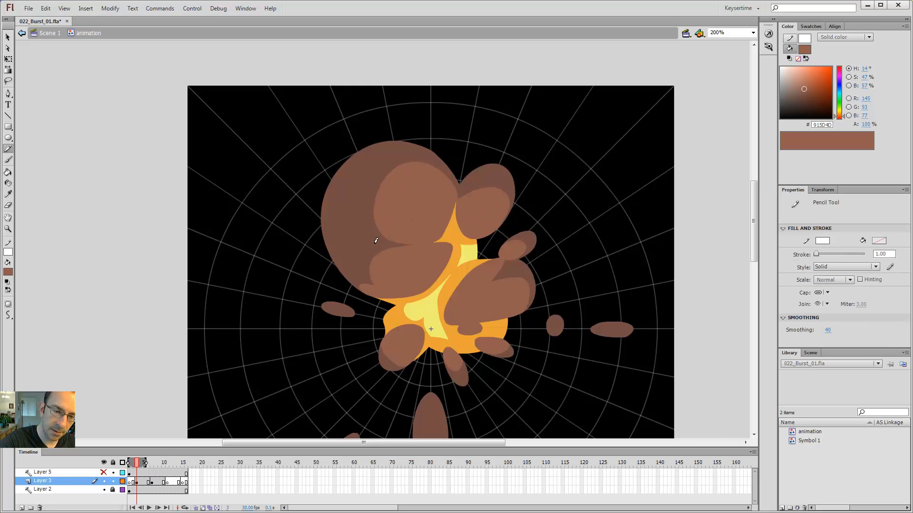
{"action": "left_click_drag", "start_coordinate": [404, 245], "coordinate": [327, 230]}
{"action": "key", "text": "ctrl+z"}
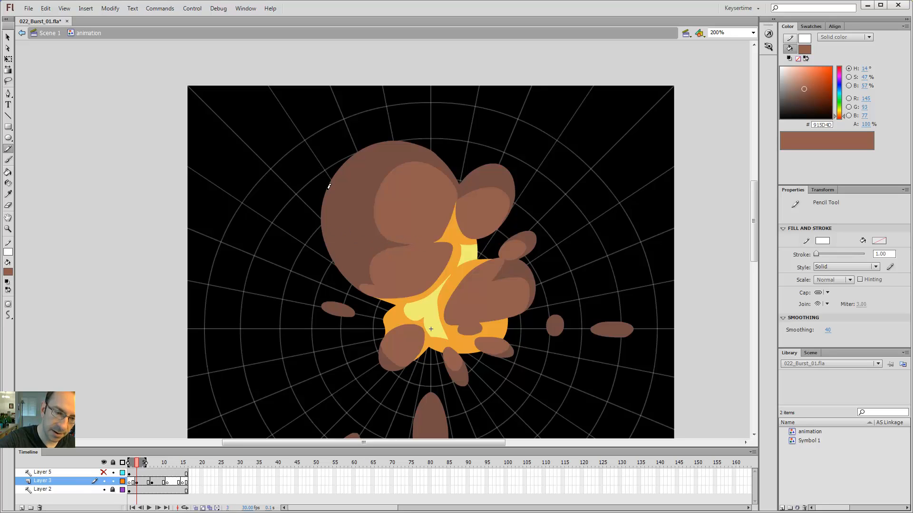
Draw a notched pencil contour along the frame 7 puff's left edge, and delete the cut-off fill and the guide line
{"action": "key", "text": "alt+period"}
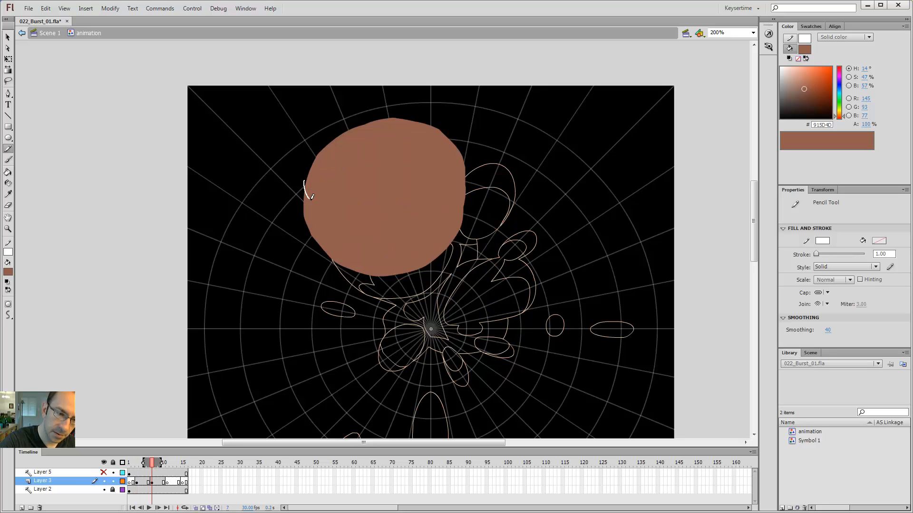
{"action": "left_click_drag", "start_coordinate": [318, 226], "coordinate": [340, 267]}
{"action": "key", "text": "v"}
{"action": "left_click", "coordinate": [314, 231]}
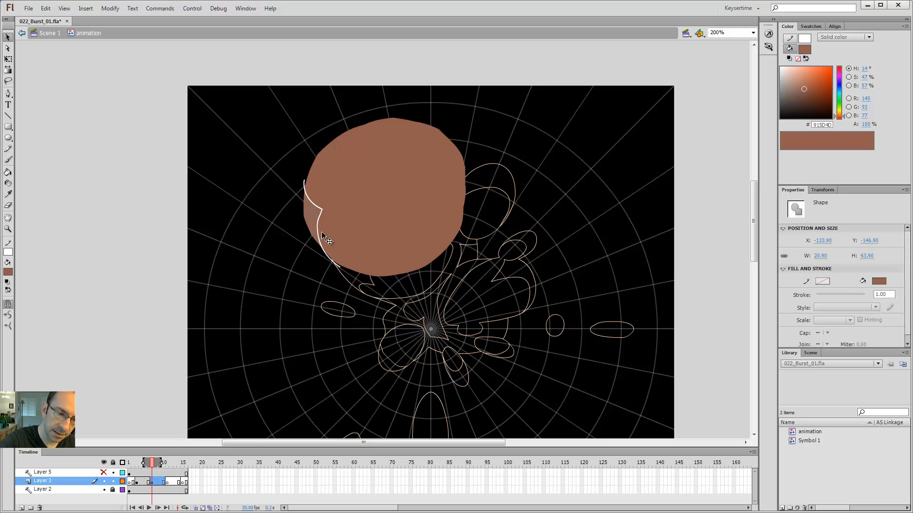
{"action": "key", "text": "Delete"}
{"action": "double_click", "coordinate": [318, 225]}
{"action": "key", "text": "Delete"}
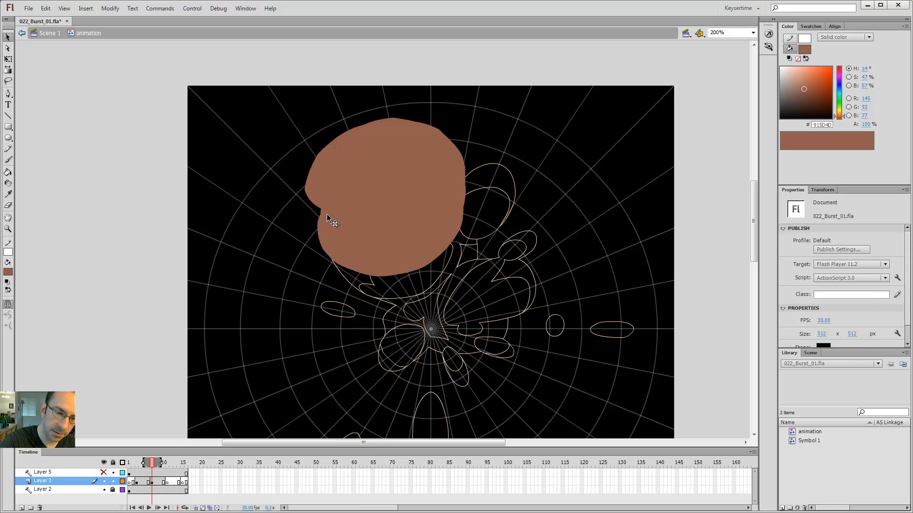
Erase a thin strip along the lobe above the left notch and compare the shape with the frame 3 drawing
{"action": "mouse_move", "coordinate": [323, 211]}
{"action": "left_mouse_down"}
{"action": "mouse_move", "coordinate": [302, 193]}
{"action": "mouse_move", "coordinate": [311, 141]}
{"action": "left_mouse_up"}
{"action": "key", "text": "e"}
{"action": "key", "text": "comma"}
{"action": "key", "text": "comma"}
{"action": "key", "text": "comma"}
{"action": "key", "text": "comma"}
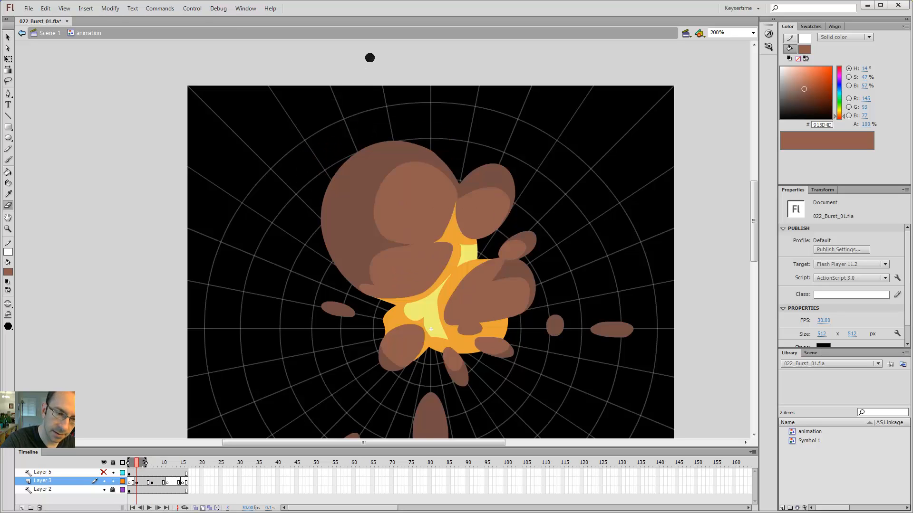
{"action": "key", "text": "period"}
{"action": "key", "text": "period"}
{"action": "key", "text": "period"}
{"action": "key", "text": "period"}
{"action": "key", "text": "comma"}
{"action": "key", "text": "comma"}
{"action": "key", "text": "comma"}
{"action": "key", "text": "comma"}
{"action": "key", "text": "period"}
{"action": "key", "text": "period"}
{"action": "key", "text": "period"}
{"action": "key", "text": "period"}
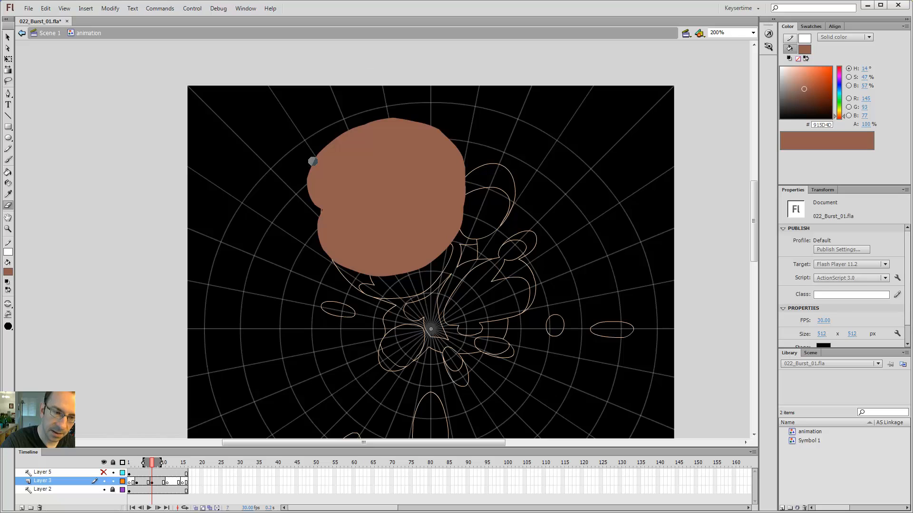
{"action": "key", "text": "b"}
{"action": "left_click_drag", "start_coordinate": [279, 175], "coordinate": [315, 212]}
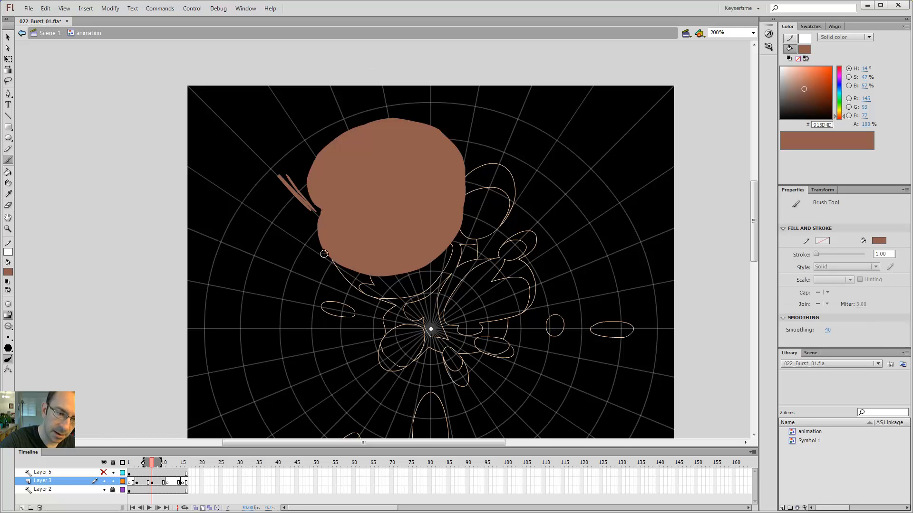
{"action": "key", "text": "ctrl+z"}
{"action": "key", "text": "ctrl+z"}
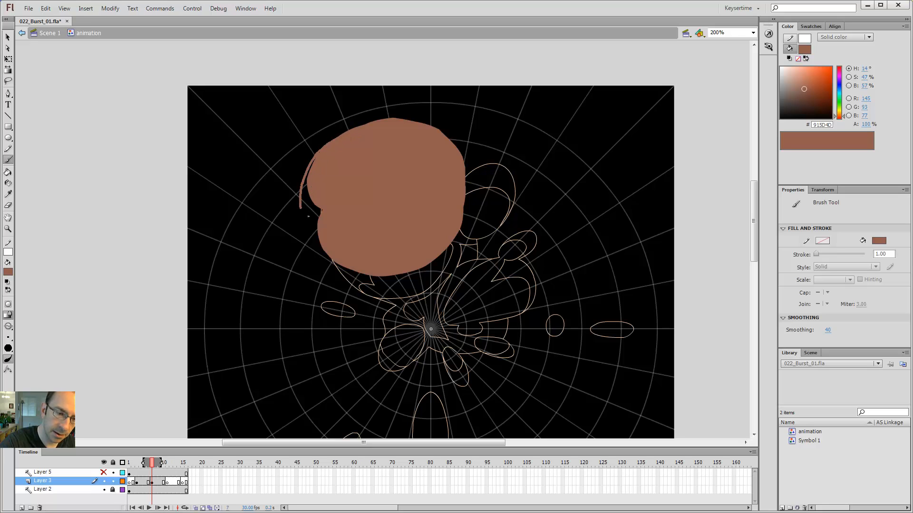
Brush a wider bulge around the puff's left lobe, check it against frame 3, and fill the gap with brown
{"action": "left_click_drag", "start_coordinate": [310, 222], "coordinate": [319, 229]}
{"action": "key", "text": "comma"}
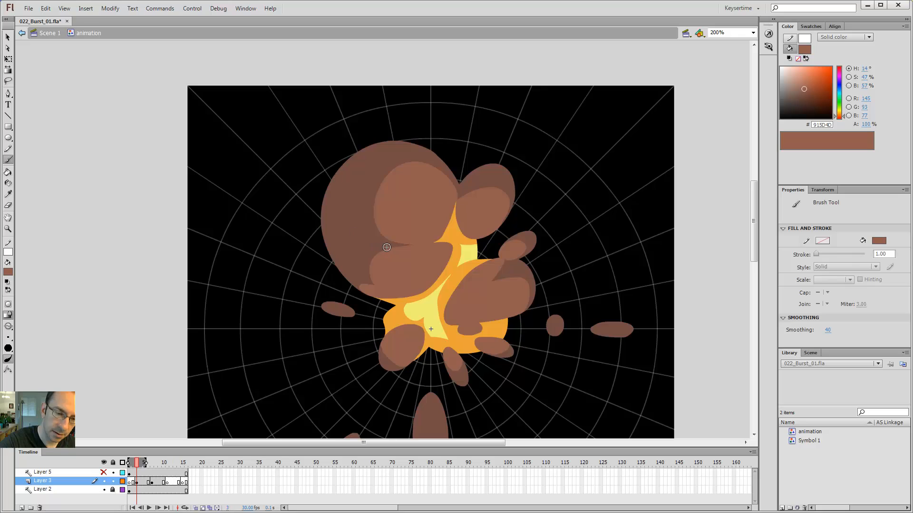
{"action": "key", "text": "period"}
{"action": "key", "text": "k"}
{"action": "left_click", "coordinate": [306, 204]}
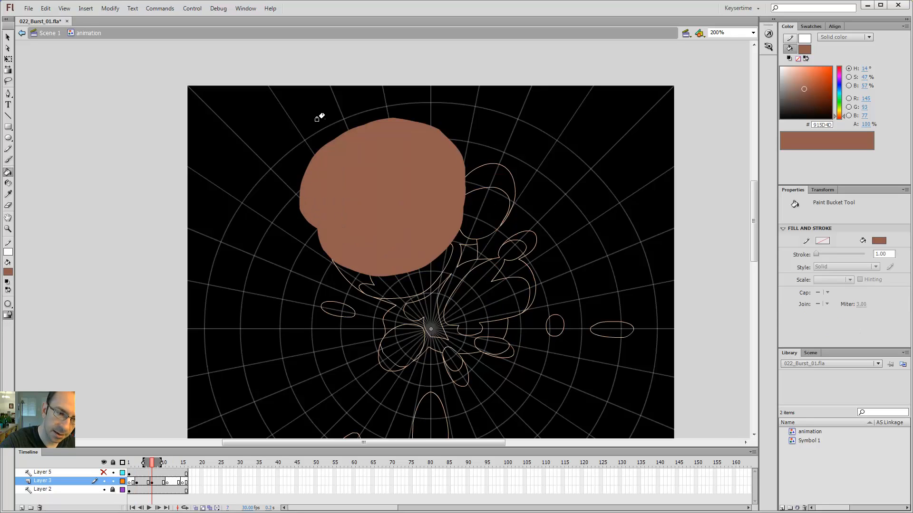
Erase a deeper notch beneath the puff's left lobe and remove the leftover scrap of fill
{"action": "key", "text": "b"}
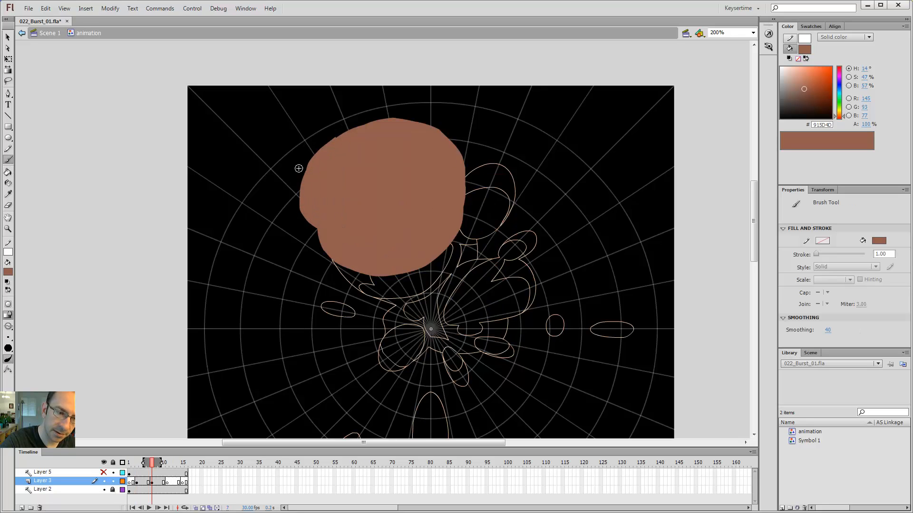
{"action": "key", "text": "e"}
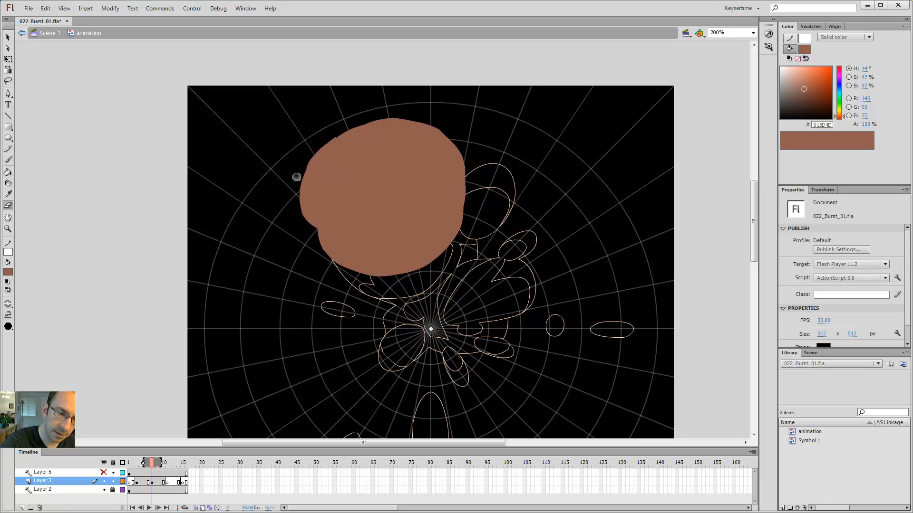
{"action": "mouse_move", "coordinate": [309, 229]}
{"action": "left_mouse_down"}
{"action": "mouse_move", "coordinate": [335, 241]}
{"action": "mouse_move", "coordinate": [343, 274]}
{"action": "left_mouse_up"}
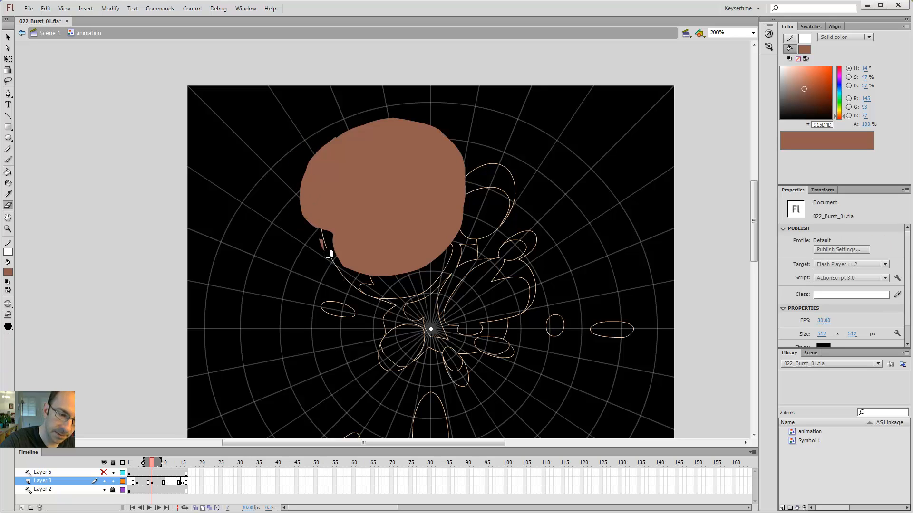
{"action": "mouse_move", "coordinate": [321, 243]}
{"action": "left_mouse_down"}
{"action": "mouse_move", "coordinate": [323, 221]}
{"action": "mouse_move", "coordinate": [328, 236]}
{"action": "mouse_move", "coordinate": [316, 218]}
{"action": "left_mouse_up"}
Trim the puff's upper left edge with the eraser and flip between keyframes to check the contour
{"action": "key", "text": "b"}
{"action": "key", "text": "e"}
{"action": "mouse_move", "coordinate": [301, 169]}
{"action": "left_mouse_down"}
{"action": "mouse_move", "coordinate": [341, 123]}
{"action": "mouse_move", "coordinate": [326, 139]}
{"action": "left_mouse_up"}
{"action": "key", "text": "comma"}
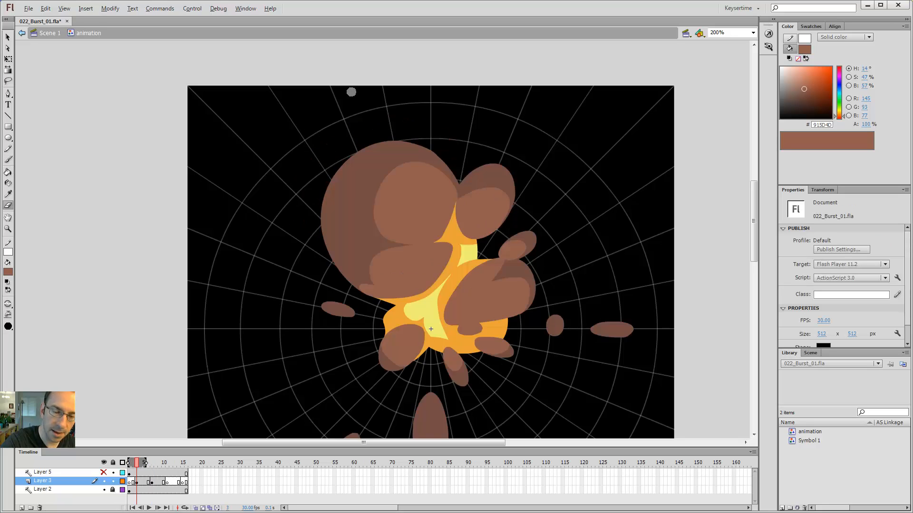
{"action": "key", "text": "period"}
{"action": "key", "text": "comma"}
{"action": "key", "text": "period"}
Smooth the puff's lower left edge below the notch with the eraser and compare it with the frame 3 drawing
{"action": "key", "text": "b"}
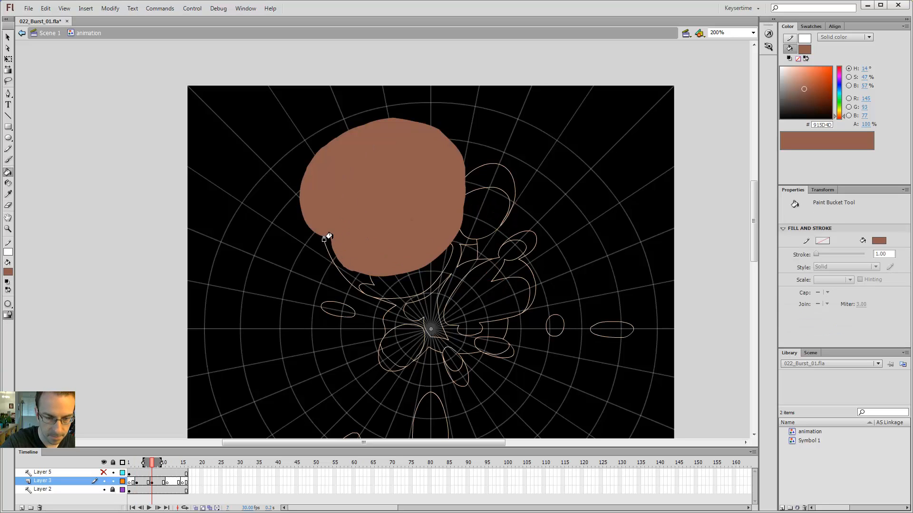
{"action": "key", "text": "e"}
{"action": "left_click_drag", "start_coordinate": [358, 277], "coordinate": [319, 243]}
{"action": "key", "text": "comma"}
{"action": "key", "text": "period"}
{"action": "key", "text": "comma"}
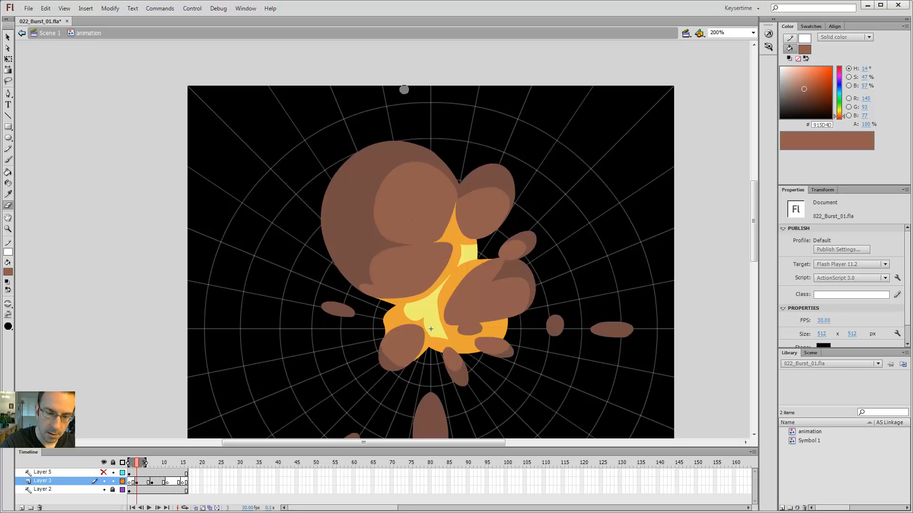
{"action": "key", "text": "period"}
{"action": "key", "text": "comma"}
{"action": "key", "text": "period"}
{"action": "key", "text": "b"}
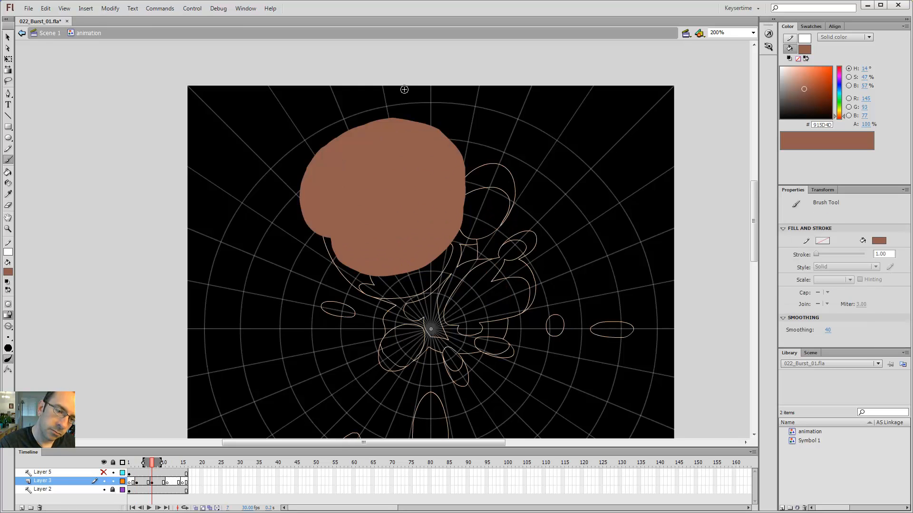
{"action": "key", "text": "comma"}
{"action": "key", "text": "comma"}
{"action": "key", "text": "comma"}
{"action": "key", "text": "comma"}
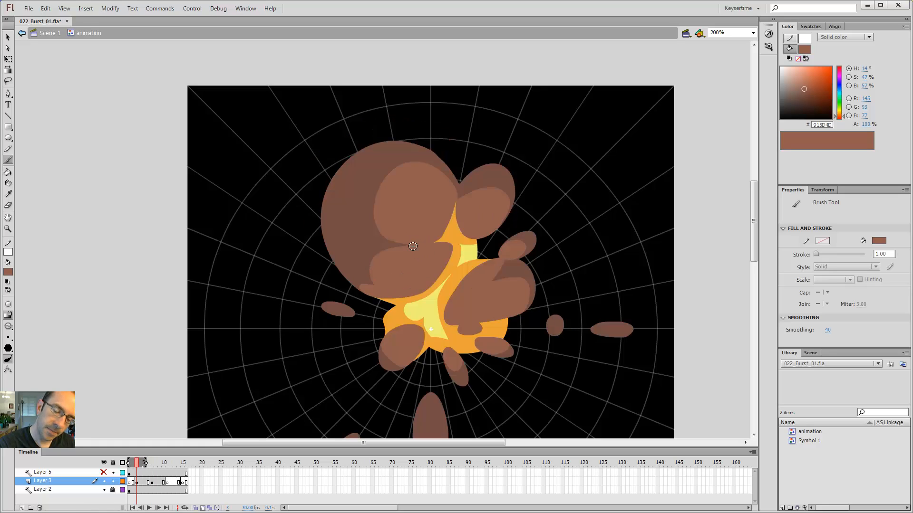
{"action": "key", "text": "period"}
{"action": "key", "text": "period"}
{"action": "key", "text": "period"}
{"action": "key", "text": "period"}
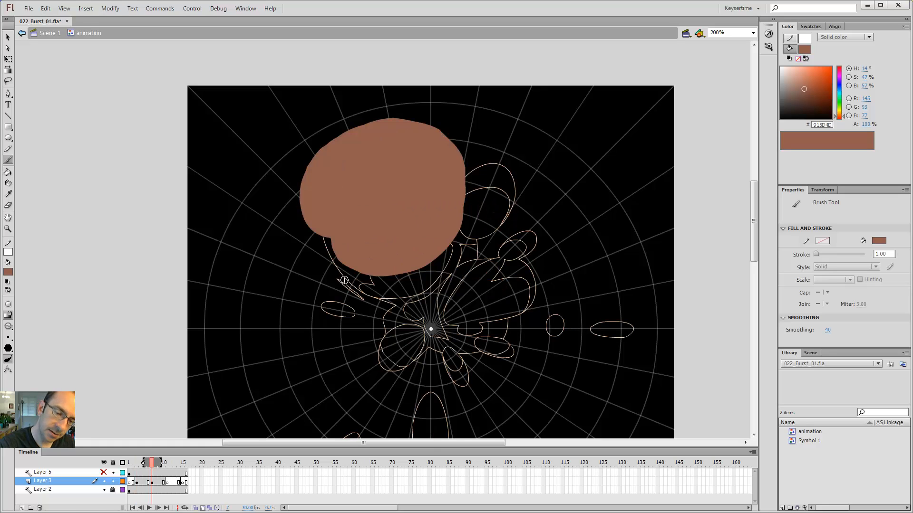
{"action": "left_click_drag", "start_coordinate": [350, 283], "coordinate": [352, 289]}
{"action": "key", "text": "ctrl+z"}
{"action": "key", "text": "comma"}
{"action": "key", "text": "comma"}
{"action": "key", "text": "comma"}
{"action": "key", "text": "comma"}
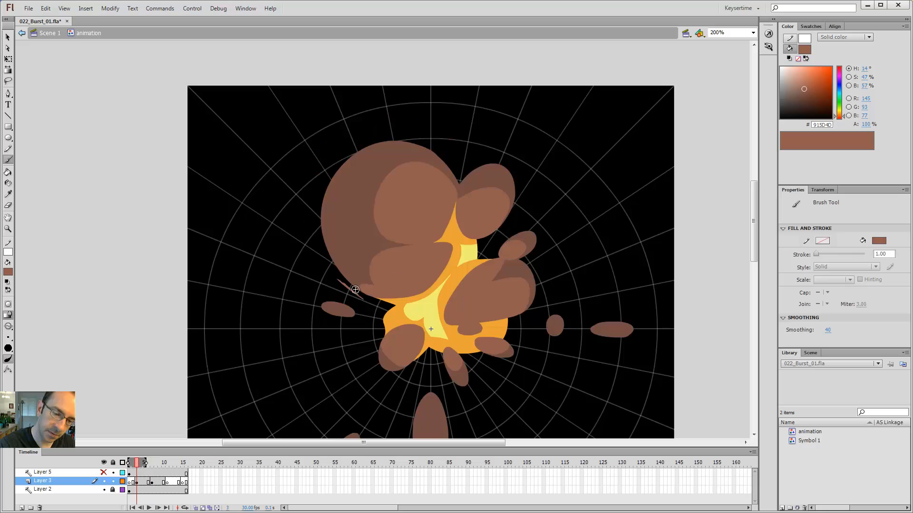
{"action": "key", "text": "v"}
{"action": "key", "text": "period"}
{"action": "key", "text": "period"}
{"action": "key", "text": "period"}
{"action": "key", "text": "period"}
Brush a larger contour around the puff's lower left and bottom edge, fill it with brown, and compare it with frame 3
{"action": "key", "text": "b"}
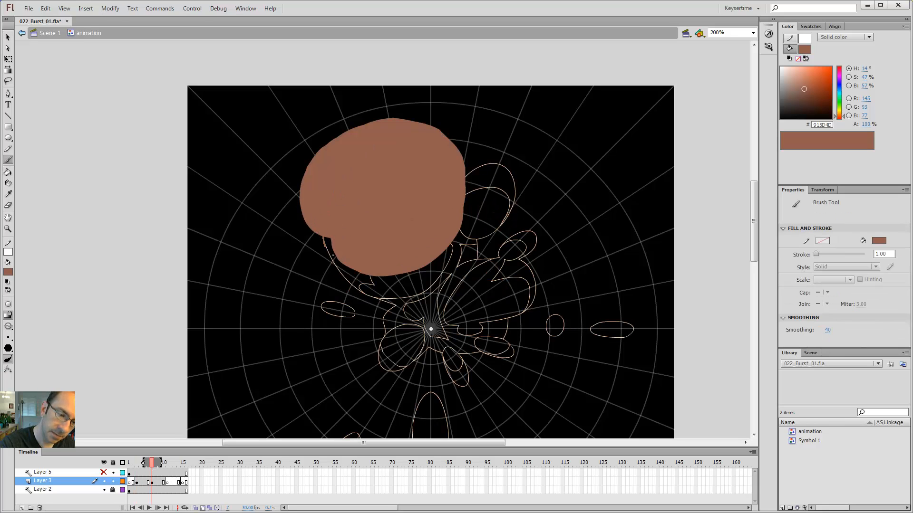
{"action": "left_click_drag", "start_coordinate": [333, 256], "coordinate": [347, 275]}
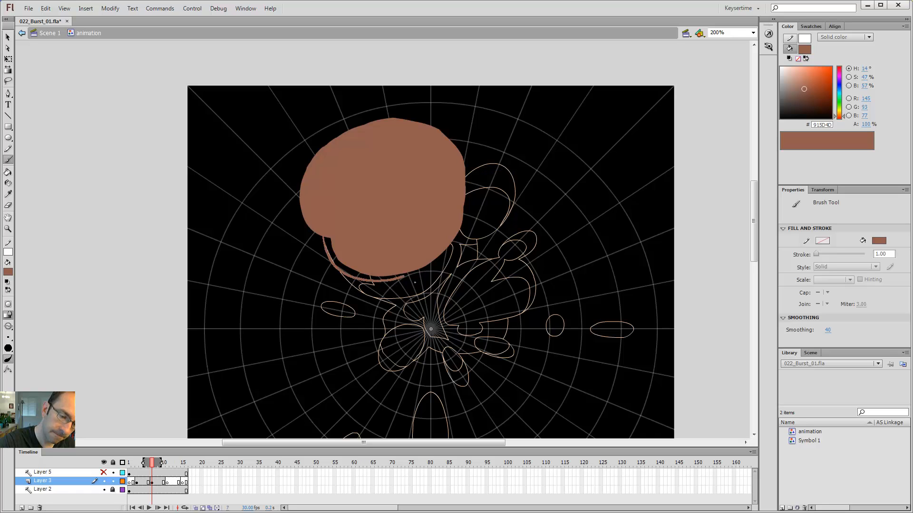
{"action": "key", "text": "k"}
{"action": "left_click", "coordinate": [367, 269]}
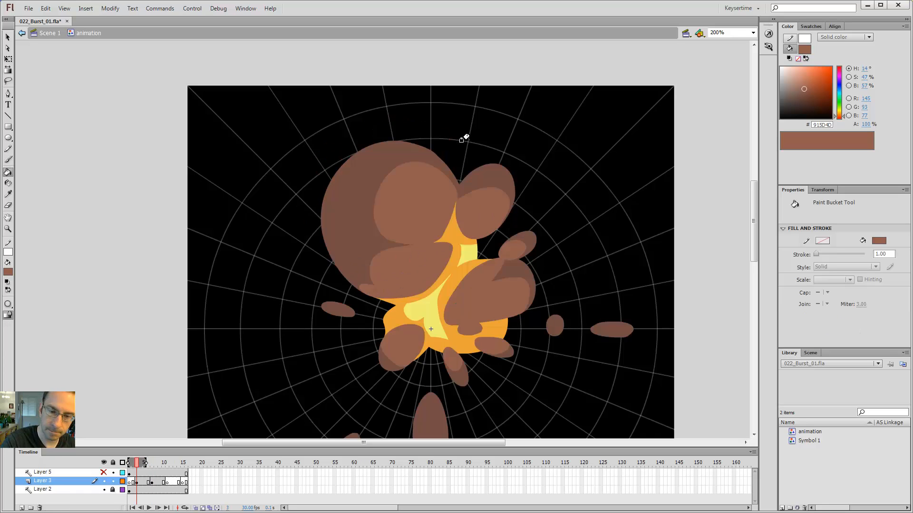
{"action": "key", "text": "alt+comma"}
{"action": "key", "text": "alt+period"}
{"action": "key", "text": "alt+comma"}
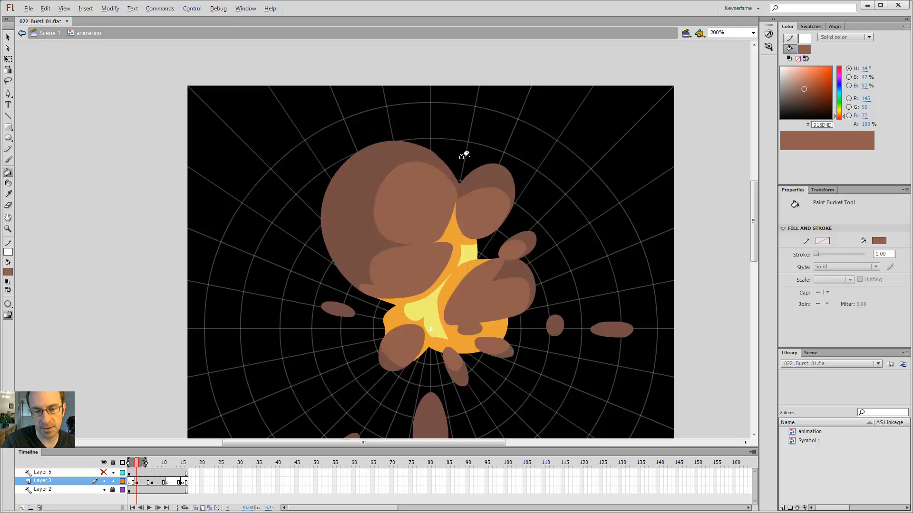
{"action": "key", "text": "alt+period"}
Brush a slight bulge along the puff's right edge and fill the gap with brown
{"action": "key", "text": "b"}
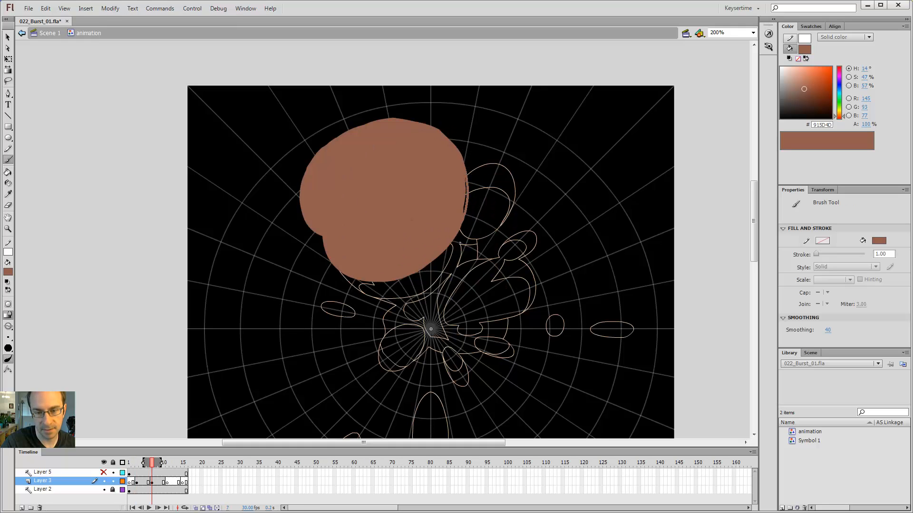
{"action": "key", "text": "k"}
{"action": "left_click", "coordinate": [465, 199]}
Flip repeatedly between the frame 3 and frame 7 keyframes to examine how the large puff expands and moves
{"action": "key", "text": "alt+comma"}
{"action": "key", "text": "alt+period"}
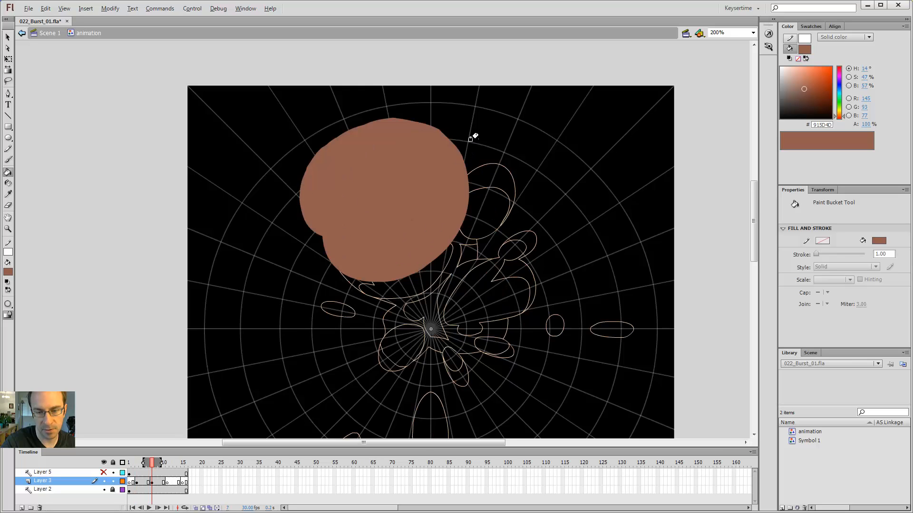
{"action": "key", "text": "alt+comma"}
{"action": "key", "text": "alt+period"}
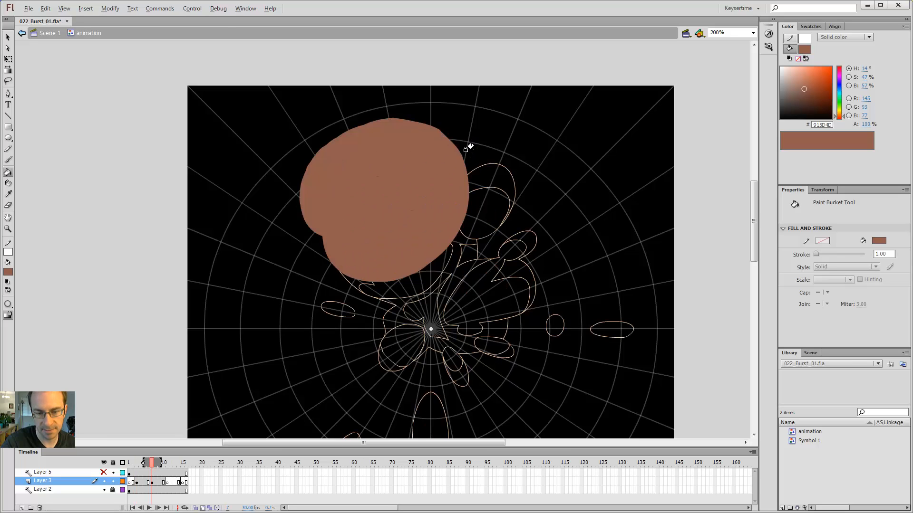
{"action": "key", "text": "alt+comma"}
{"action": "key", "text": "alt+period"}
{"action": "key", "text": "alt+comma"}
{"action": "key", "text": "alt+period"}
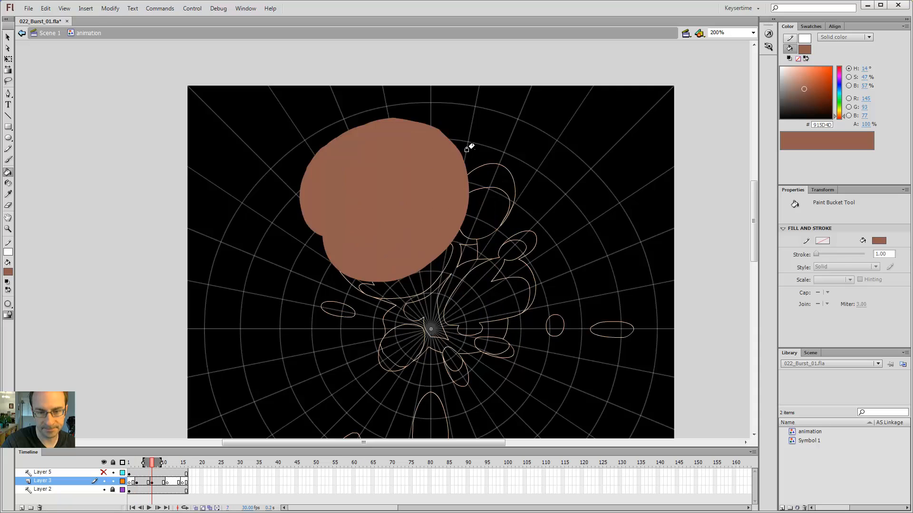
{"action": "key", "text": "alt+comma"}
{"action": "key", "text": "alt+period"}
{"action": "key", "text": "alt+comma"}
{"action": "key", "text": "alt+period"}
{"action": "key", "text": "alt+comma"}
{"action": "key", "text": "alt+period"}
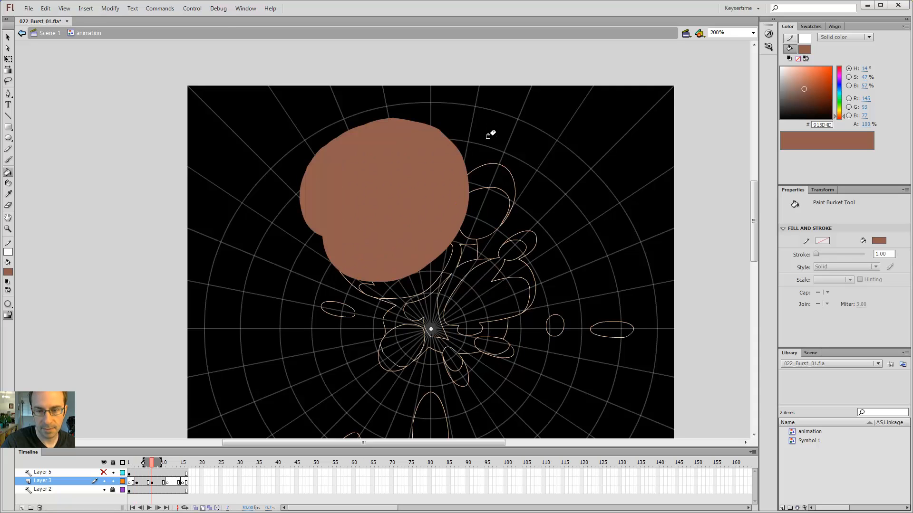
{"action": "key", "text": "alt+comma"}
{"action": "key", "text": "alt+period"}
{"action": "key", "text": "alt+comma"}
{"action": "key", "text": "alt+period"}
{"action": "key", "text": "alt+comma"}
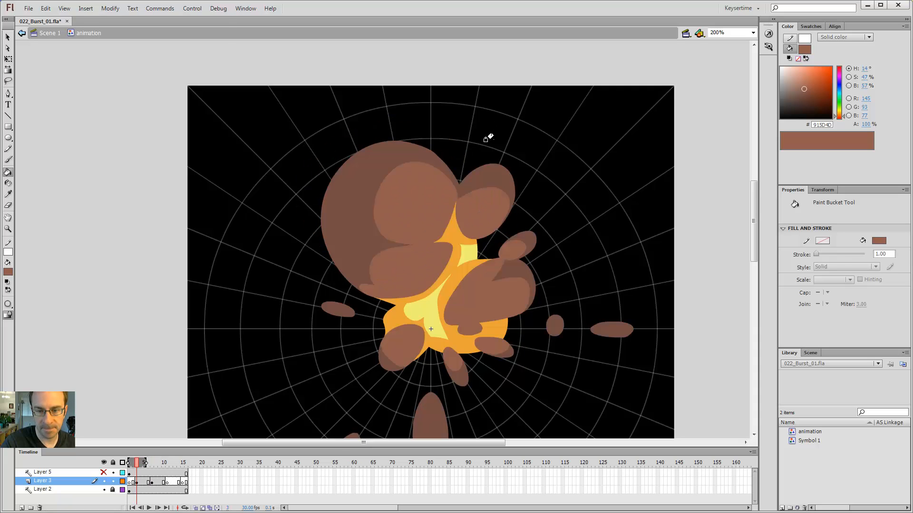
{"action": "key", "text": "alt+period"}
{"action": "key", "text": "alt+comma"}
{"action": "key", "text": "b"}
{"action": "key", "text": "alt+period"}
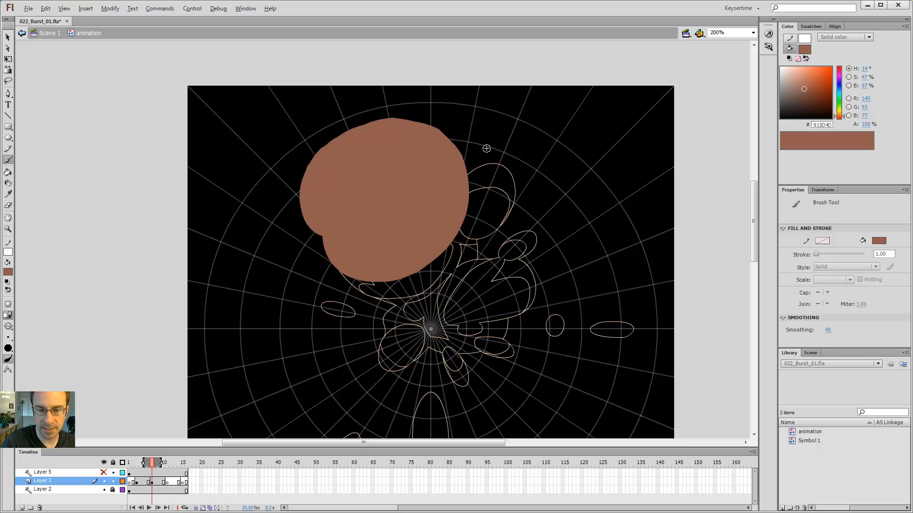
{"action": "key", "text": "alt+comma"}
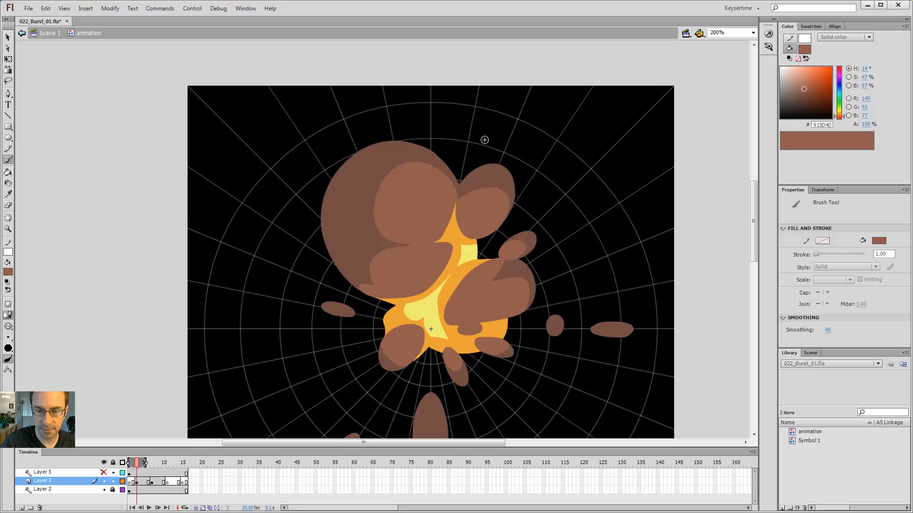
{"action": "key", "text": "alt+period"}
{"action": "key", "text": "alt+comma"}
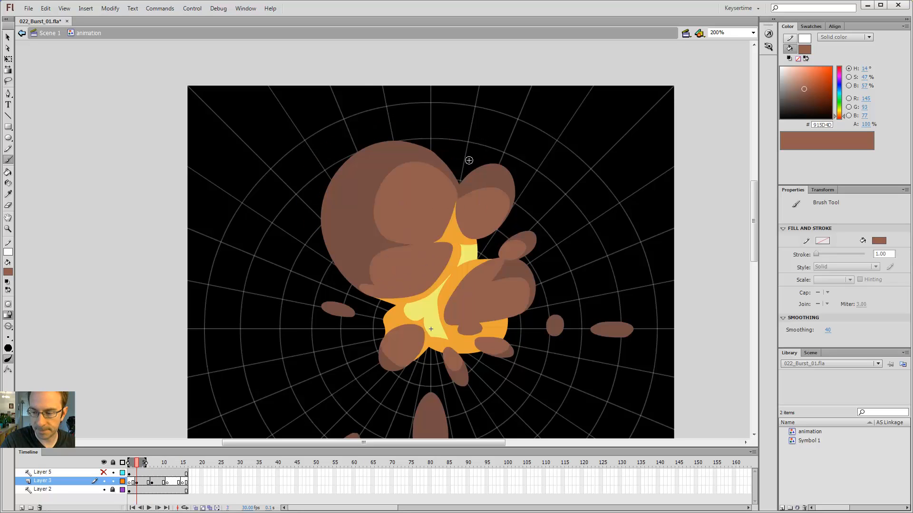
Compare the large puff at frame 7 with the frame 3 drawing once more to judge the spacing between them
{"action": "key", "text": "alt+period"}
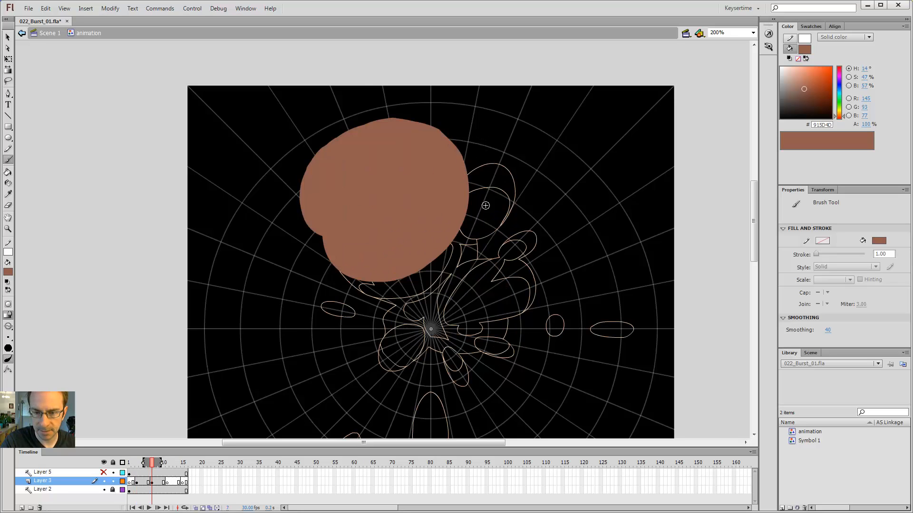
{"action": "key", "text": "alt+comma"}
{"action": "key", "text": "alt+period"}
{"action": "key", "text": "alt+comma"}
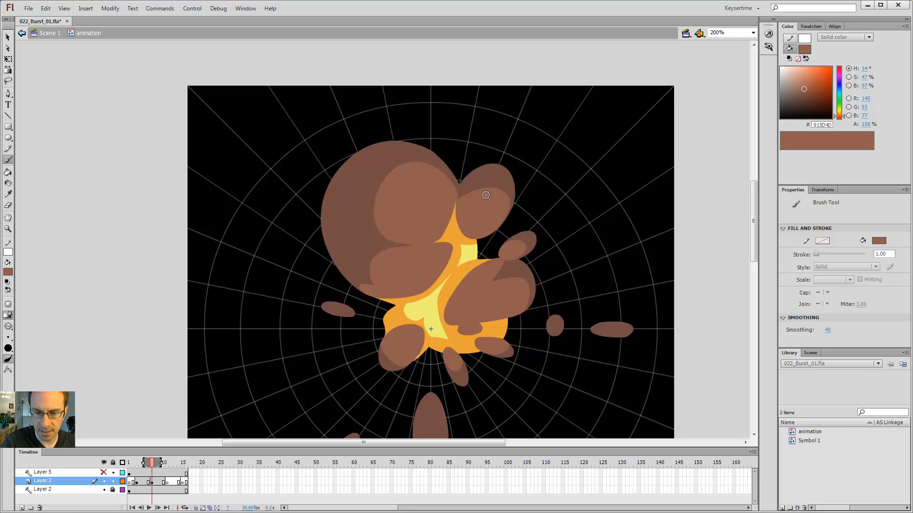
{"action": "key", "text": "alt+period"}
{"action": "key", "text": "alt+comma"}
{"action": "key", "text": "alt+period"}
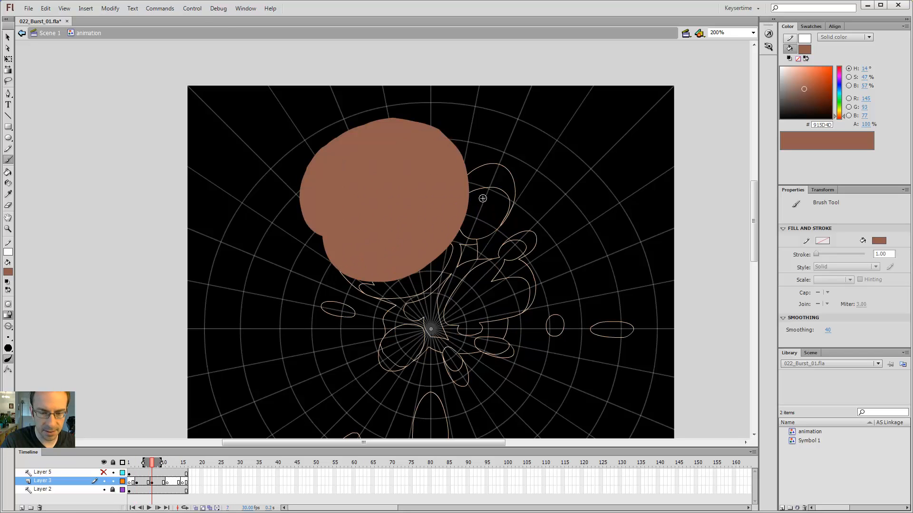
Retime the puff on Layer 3 by moving its keyframe to frame 5 and the following blank keyframe to frame 9
{"action": "left_click", "coordinate": [153, 482]}
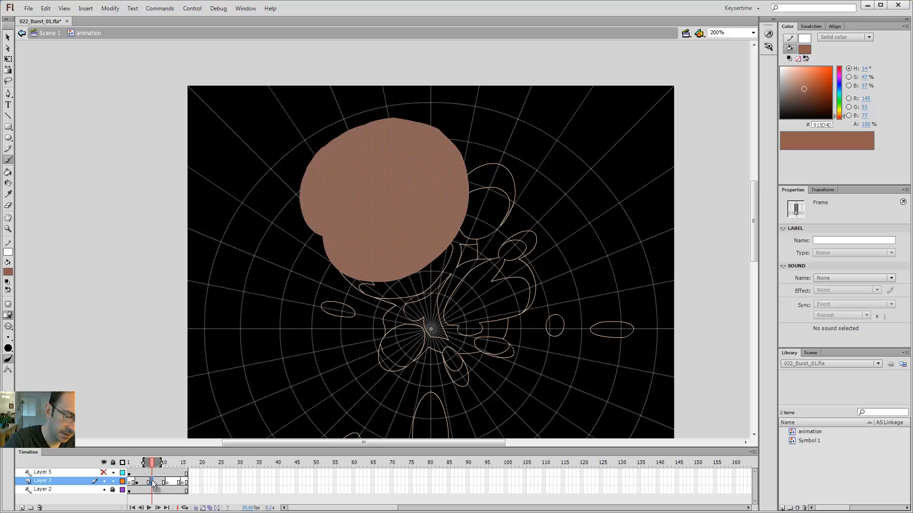
{"action": "key", "text": "alt+comma"}
{"action": "key", "text": "alt+period"}
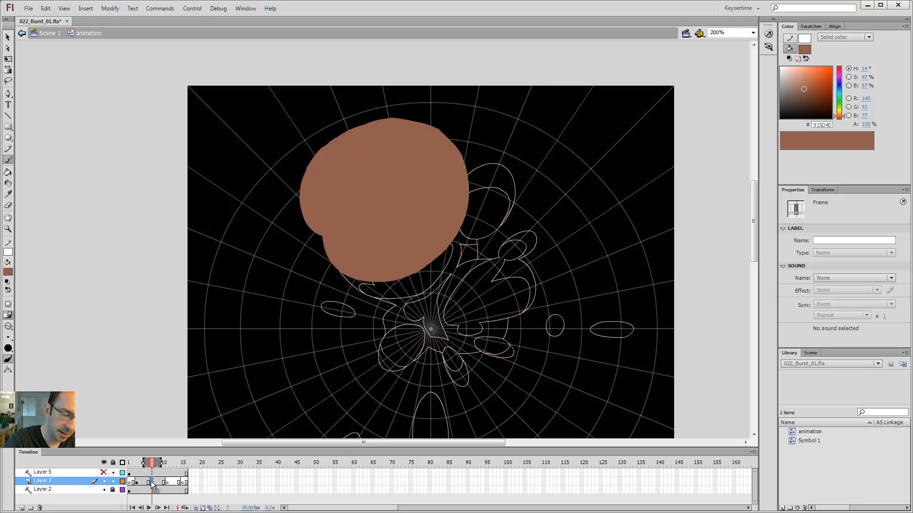
{"action": "left_click_drag", "start_coordinate": [151, 482], "coordinate": [160, 485]}
{"action": "left_click", "coordinate": [167, 482]}
{"action": "left_click", "coordinate": [145, 482]}
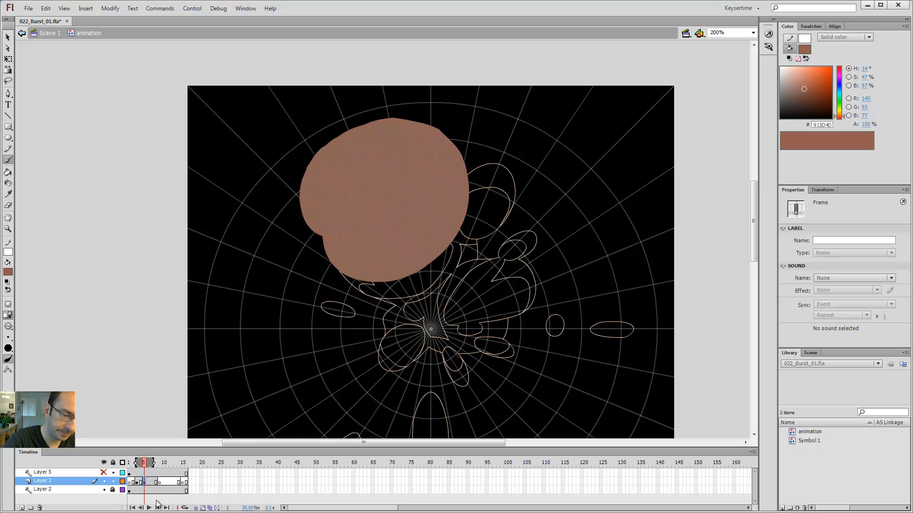
Compare frame 3 with frame 5 and scrub through the frames after it to examine the new timing
{"action": "key", "text": "alt+comma"}
{"action": "key", "text": "alt+period"}
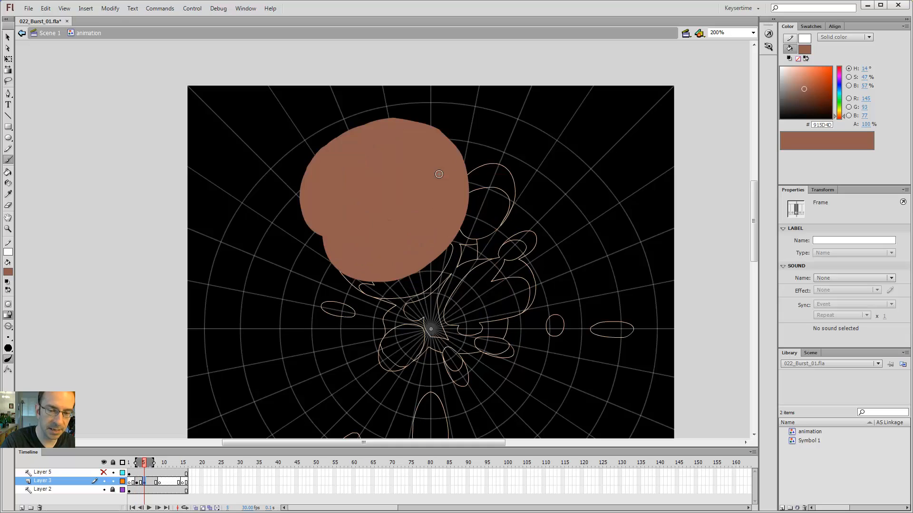
{"action": "key", "text": "alt+comma"}
{"action": "key", "text": "alt+period"}
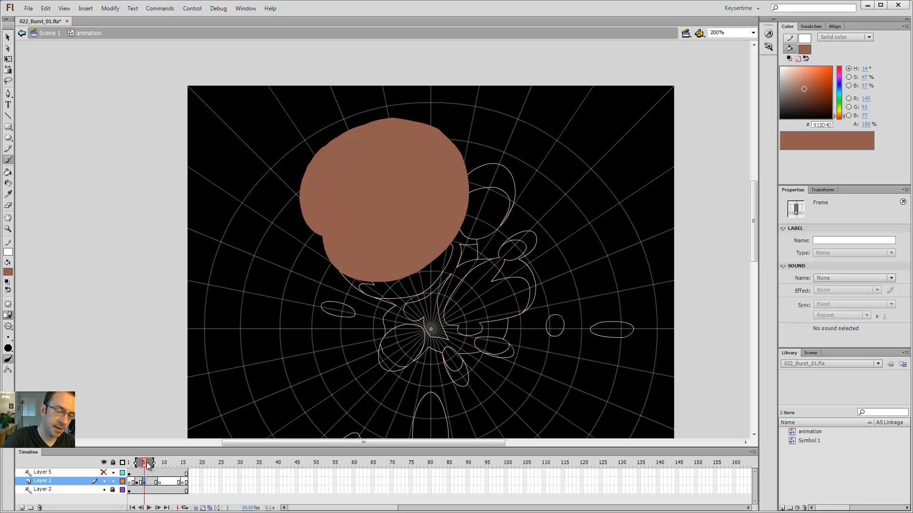
{"action": "left_click_drag", "start_coordinate": [152, 465], "coordinate": [174, 469]}
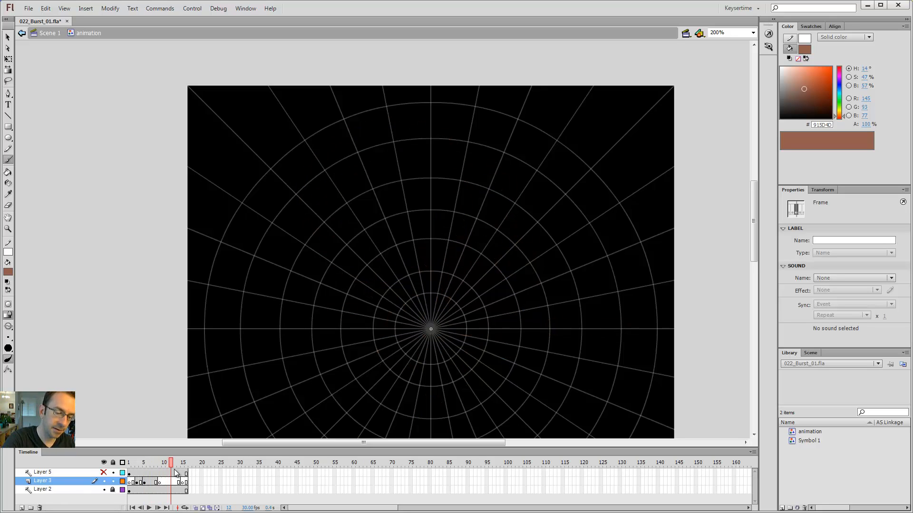
{"action": "left_click", "coordinate": [146, 464]}
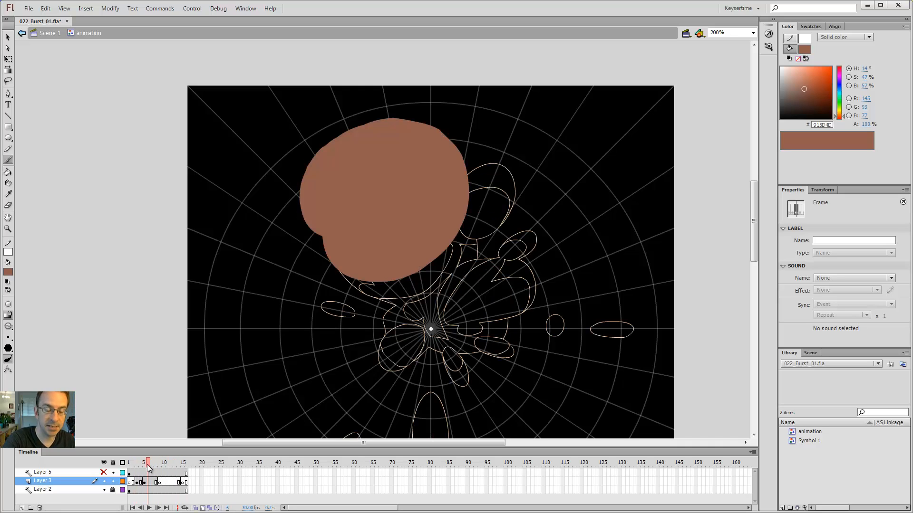
{"action": "mouse_move", "coordinate": [147, 464]}
{"action": "left_mouse_down"}
{"action": "mouse_move", "coordinate": [160, 469]}
{"action": "mouse_move", "coordinate": [142, 463]}
{"action": "left_mouse_up"}
{"action": "key", "text": "period"}
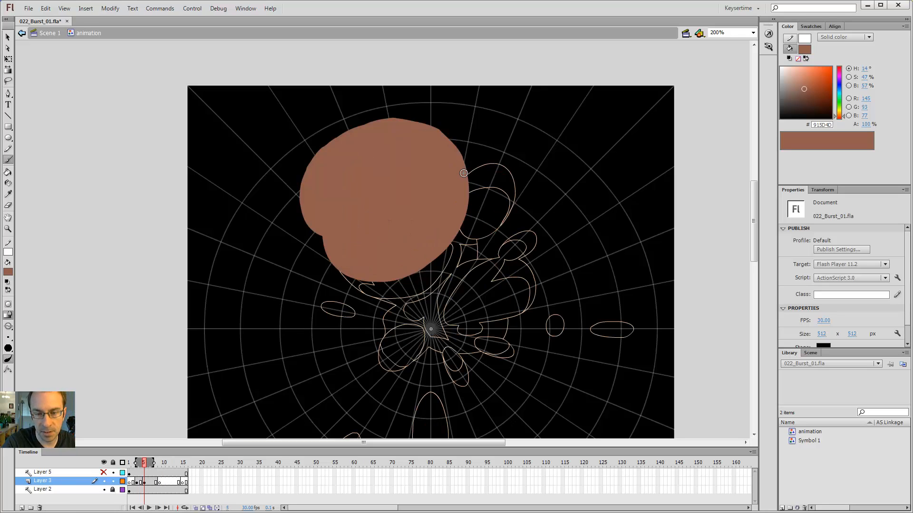
Try a large rounded lobe on the puff's right side at frame 5, filled with brown
{"action": "left_click_drag", "start_coordinate": [502, 162], "coordinate": [528, 190]}
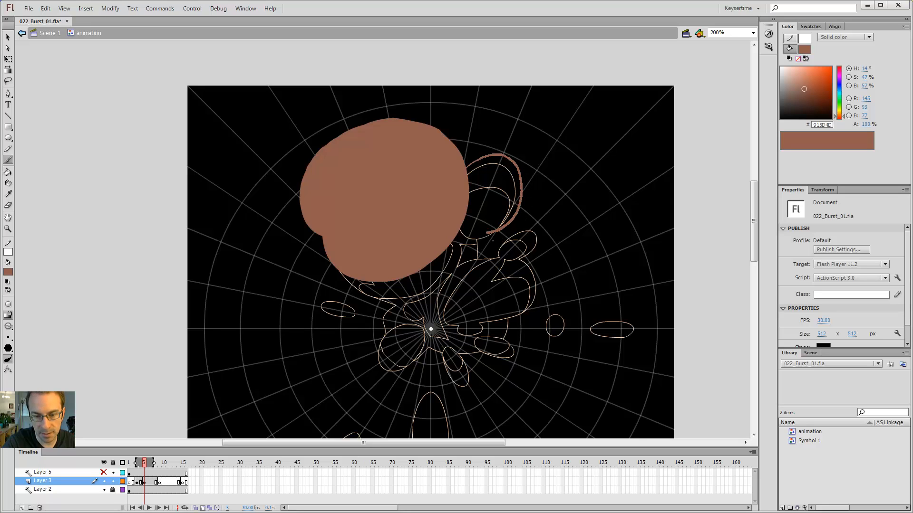
{"action": "key", "text": "k"}
{"action": "left_click", "coordinate": [502, 157]}
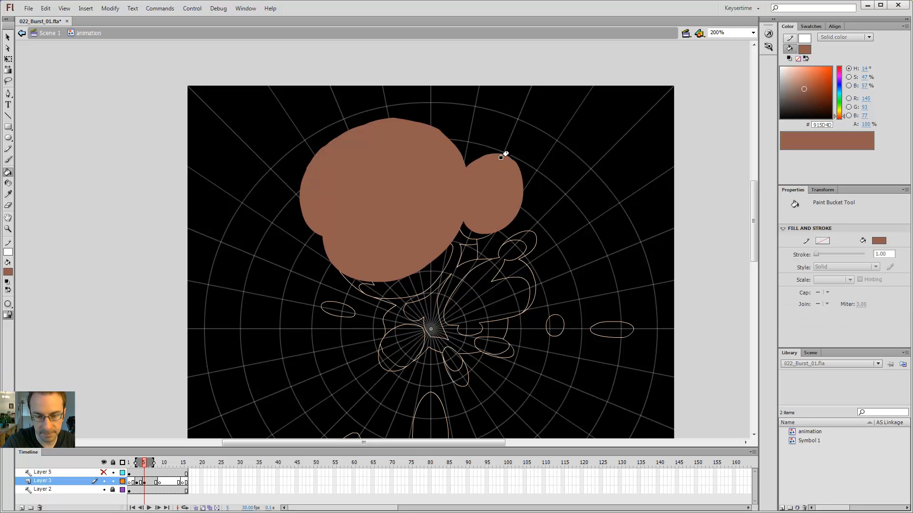
Flip repeatedly between frames 3 and 5 to examine how the large right-hand lobe expands, and undo the lobe
{"action": "key", "text": "comma"}
{"action": "key", "text": "comma"}
{"action": "key", "text": "period"}
{"action": "key", "text": "period"}
{"action": "key", "text": "comma"}
{"action": "key", "text": "comma"}
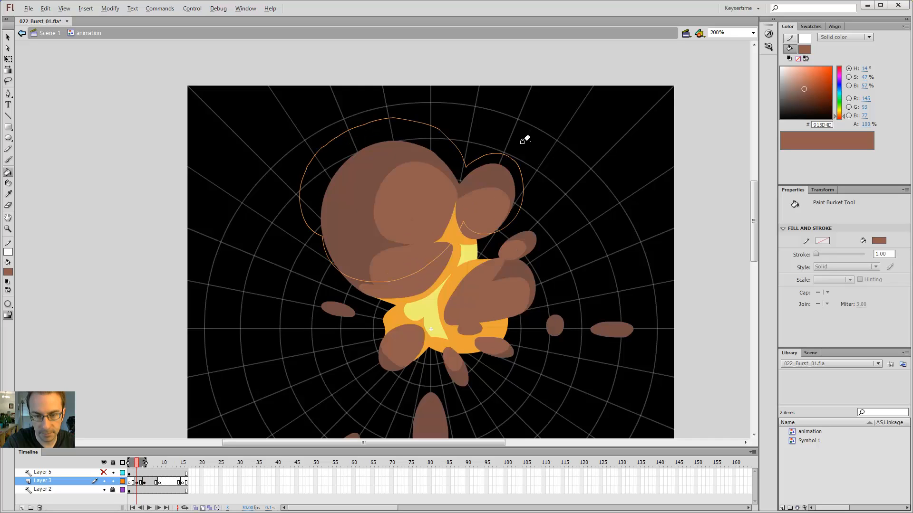
{"action": "key", "text": "period"}
{"action": "key", "text": "period"}
{"action": "key", "text": "comma"}
{"action": "key", "text": "comma"}
{"action": "key", "text": "period"}
{"action": "key", "text": "period"}
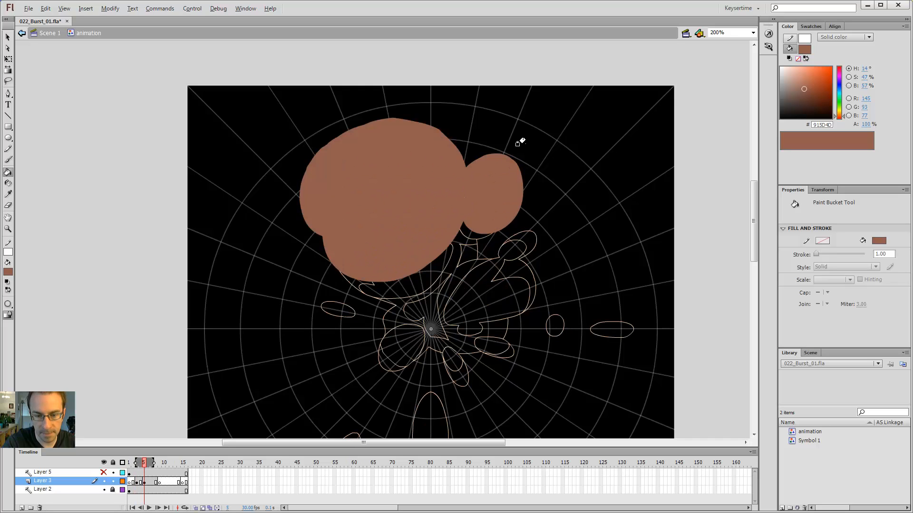
{"action": "key", "text": "comma"}
{"action": "key", "text": "comma"}
{"action": "key", "text": "comma"}
{"action": "key", "text": "comma"}
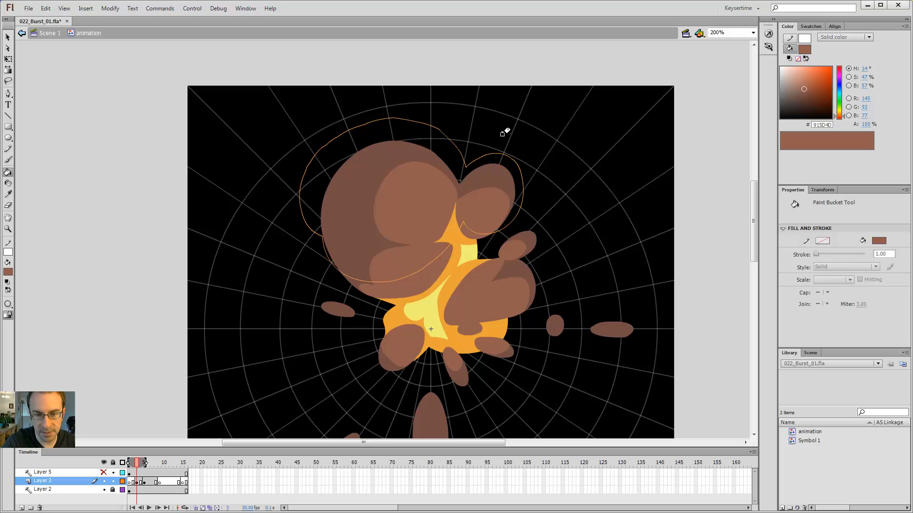
{"action": "key", "text": "b"}
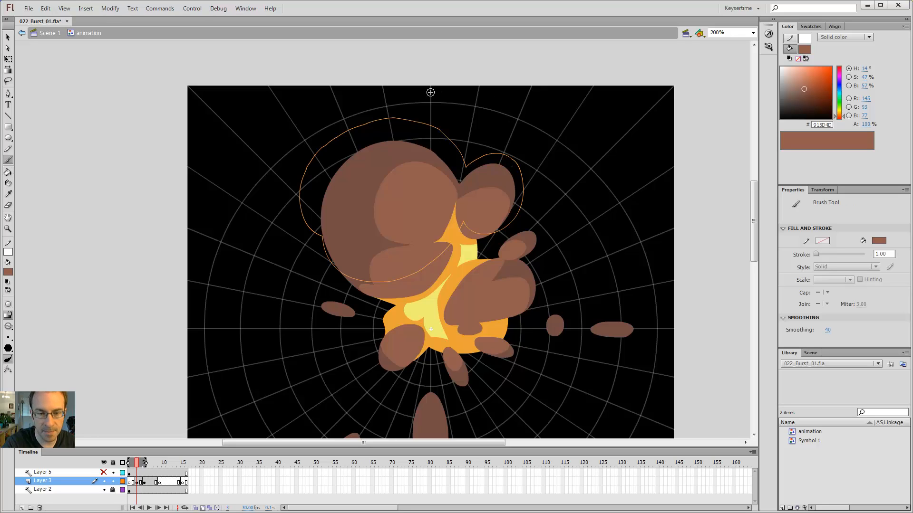
{"action": "key", "text": "period"}
{"action": "key", "text": "period"}
{"action": "key", "text": "v"}
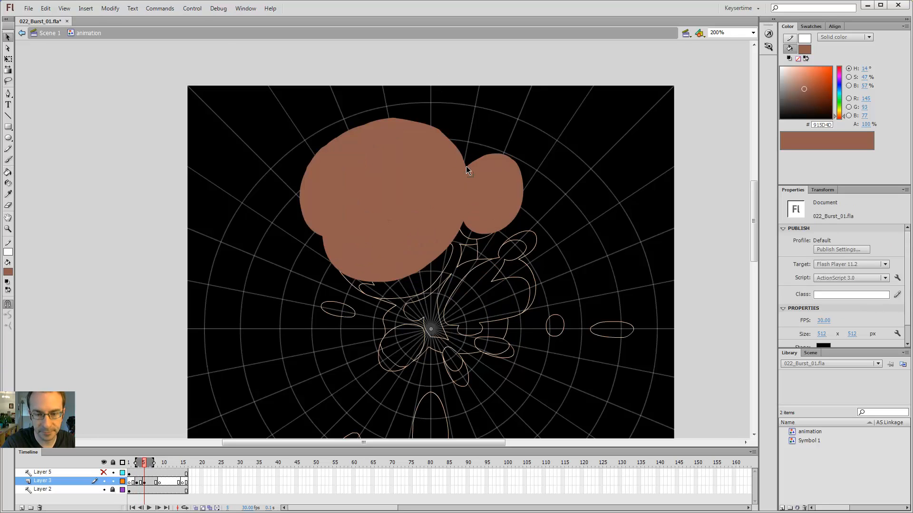
{"action": "key", "text": "comma"}
{"action": "key", "text": "comma"}
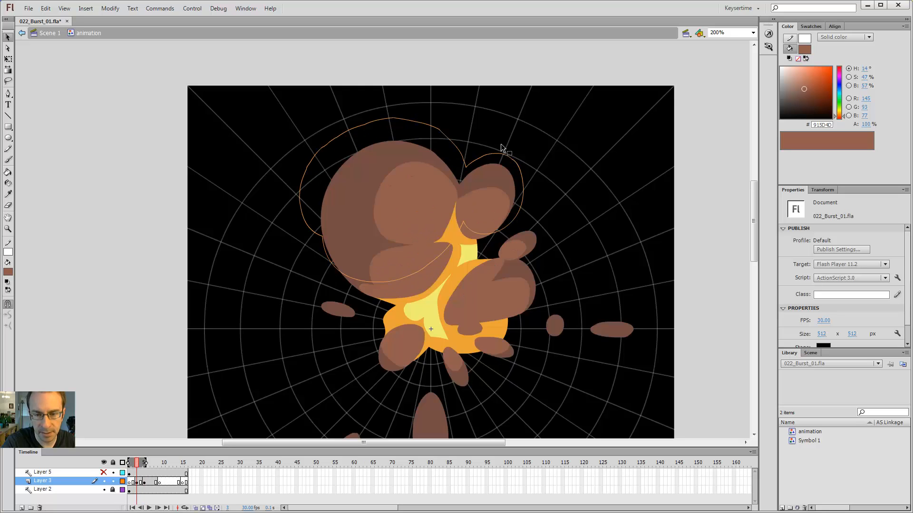
{"action": "key", "text": "period"}
{"action": "key", "text": "period"}
{"action": "key", "text": "comma"}
{"action": "key", "text": "comma"}
{"action": "key", "text": "period"}
{"action": "key", "text": "period"}
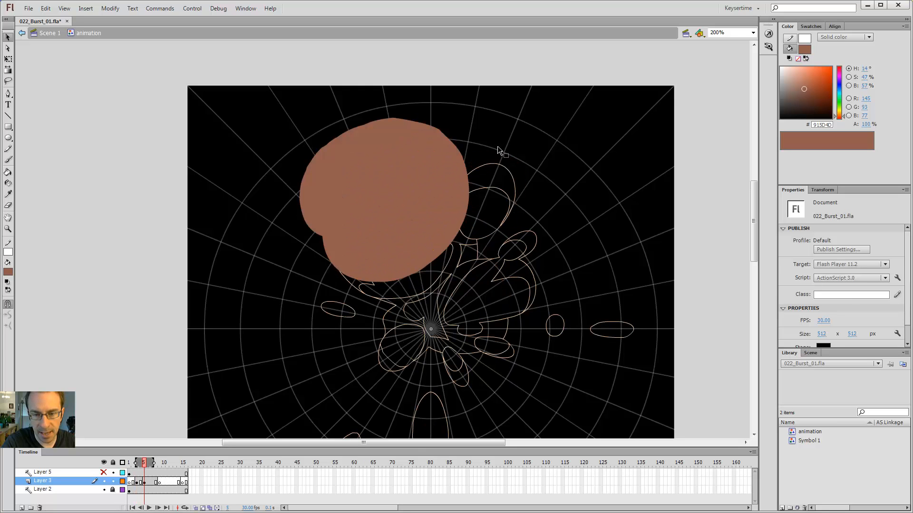
Brush a smaller lobe on the puff's right side, trim its lower right edge with the eraser, and fill it with brown
{"action": "key", "text": "b"}
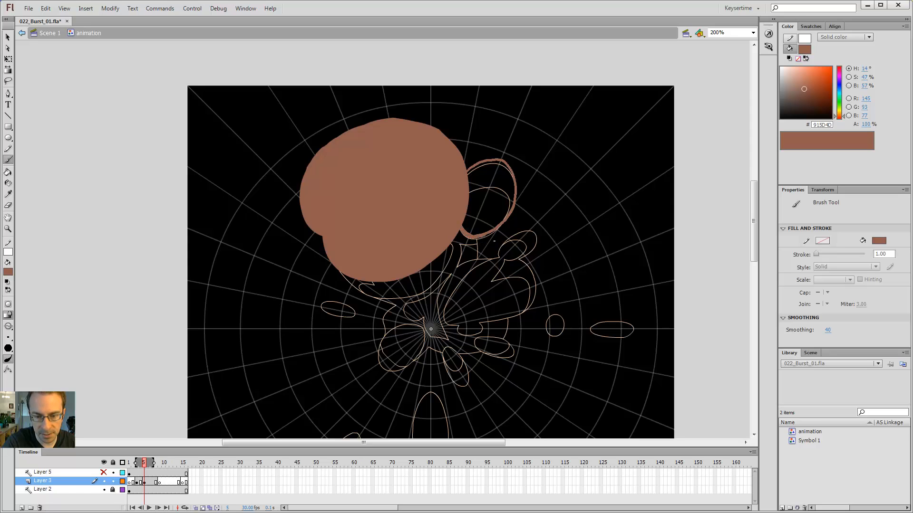
{"action": "key", "text": "e"}
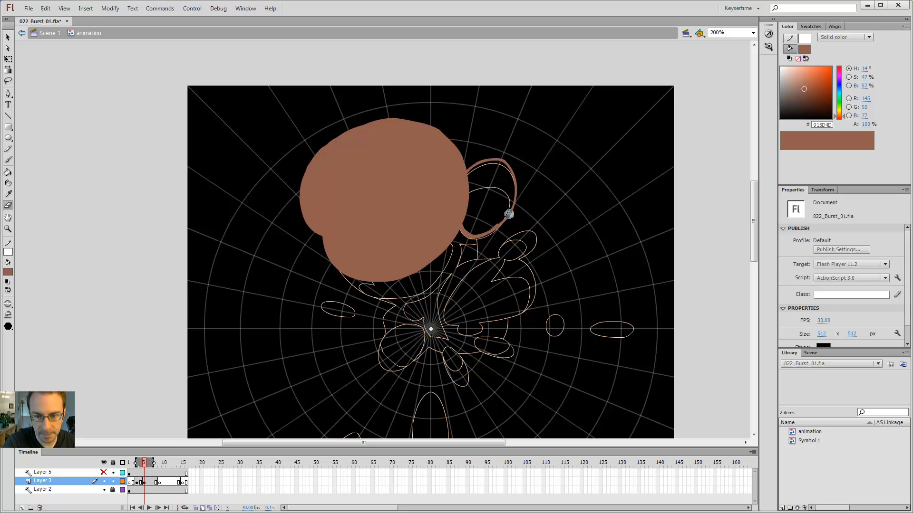
{"action": "left_click_drag", "start_coordinate": [507, 224], "coordinate": [525, 191]}
{"action": "key", "text": "k"}
{"action": "left_click", "coordinate": [496, 198]}
{"action": "key", "text": "e"}
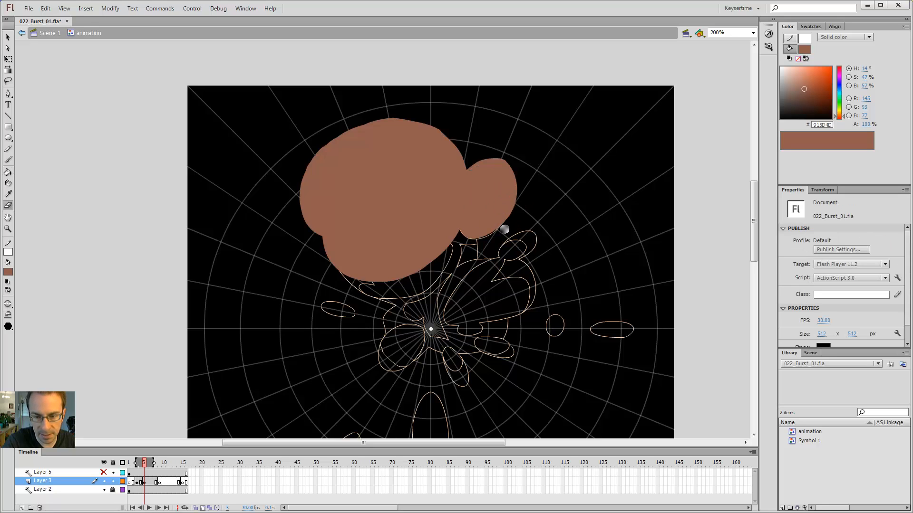
{"action": "left_click_drag", "start_coordinate": [504, 230], "coordinate": [523, 183]}
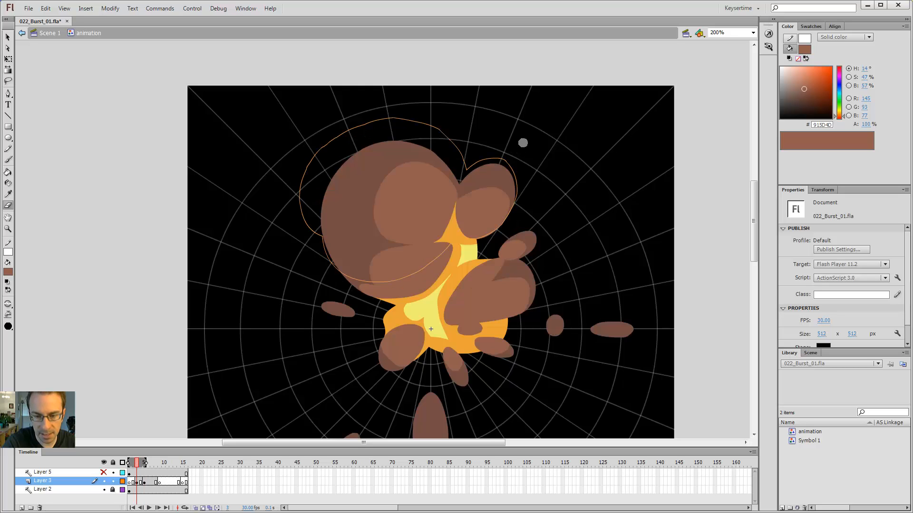
Flip repeatedly between frames 3 and 5 to examine how the smaller right-hand lobe grows
{"action": "key", "text": "comma"}
{"action": "key", "text": "period"}
{"action": "key", "text": "comma"}
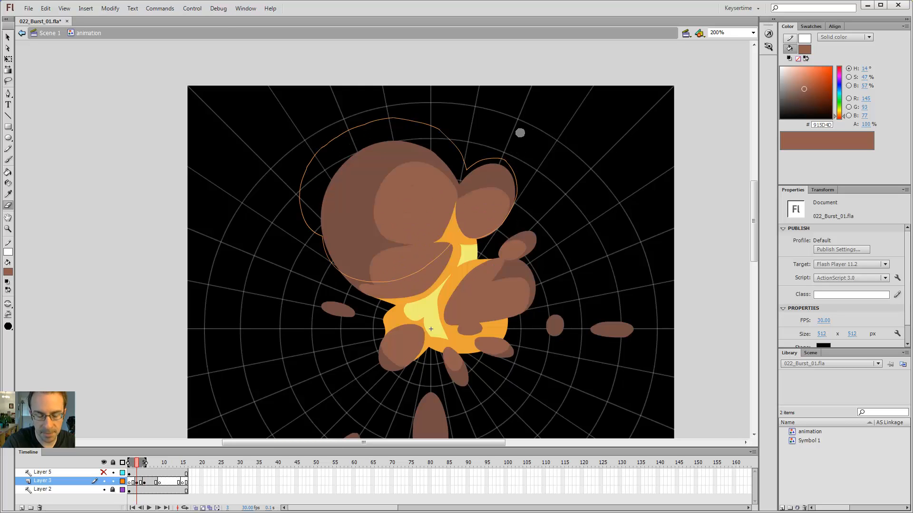
{"action": "key", "text": "period"}
{"action": "key", "text": "comma"}
{"action": "key", "text": "period"}
{"action": "key", "text": "comma"}
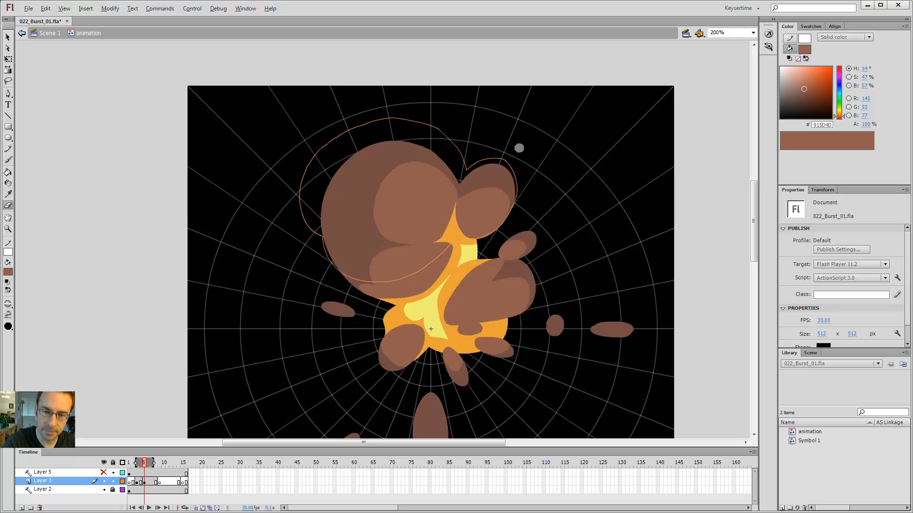
{"action": "key", "text": "period"}
{"action": "key", "text": "comma"}
{"action": "key", "text": "period"}
{"action": "key", "text": "comma"}
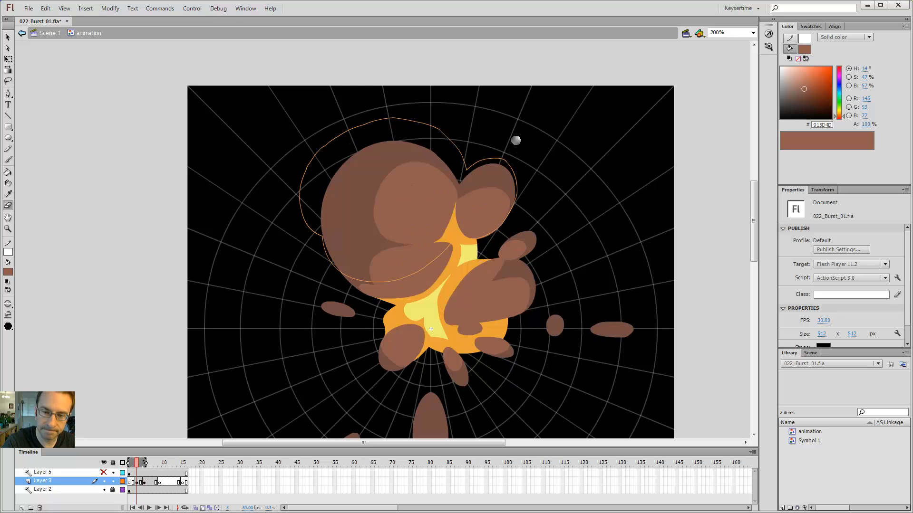
{"action": "key", "text": "period"}
{"action": "key", "text": "comma"}
{"action": "key", "text": "period"}
{"action": "key", "text": "comma"}
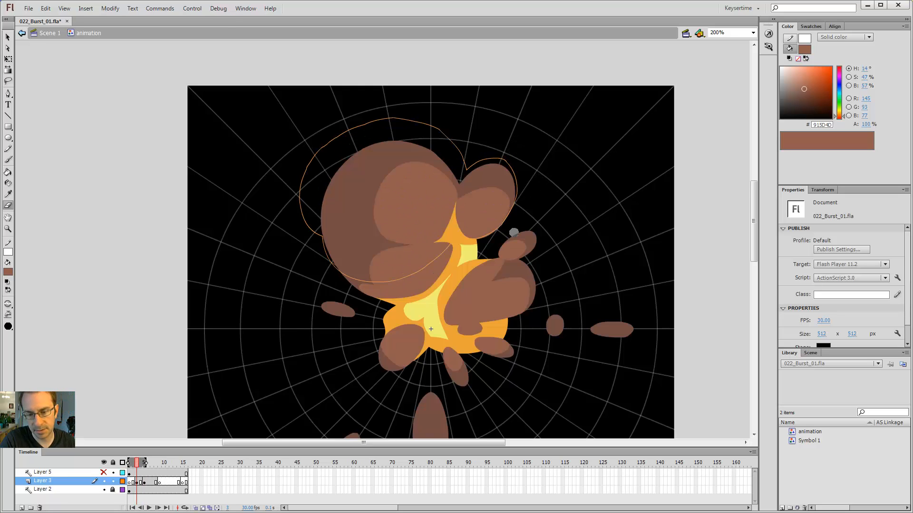
Step through the opening frames up to frame 5 to examine how the puff and its lobe move from the start
{"action": "key", "text": "comma"}
{"action": "key", "text": "comma"}
{"action": "key", "text": "comma"}
{"action": "key", "text": "period"}
{"action": "key", "text": "period"}
{"action": "key", "text": "period"}
{"action": "key", "text": "period"}
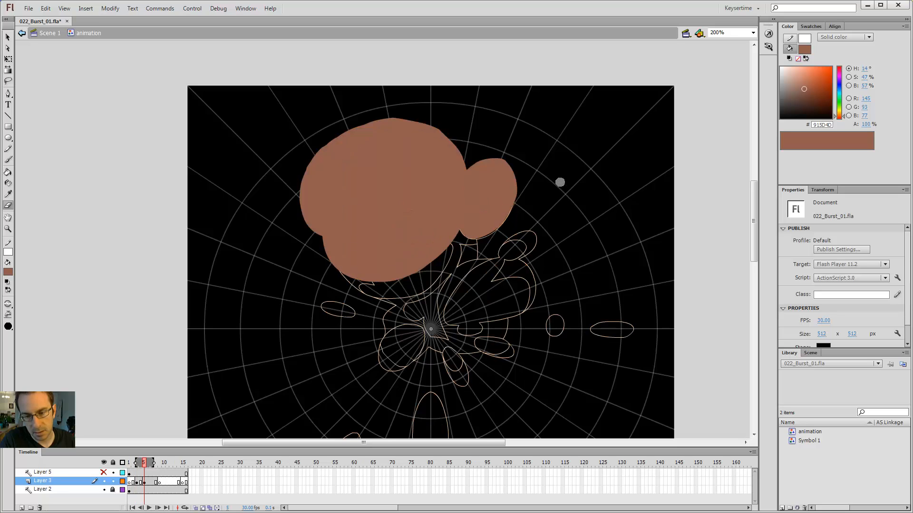
{"action": "key", "text": "comma"}
{"action": "key", "text": "period"}
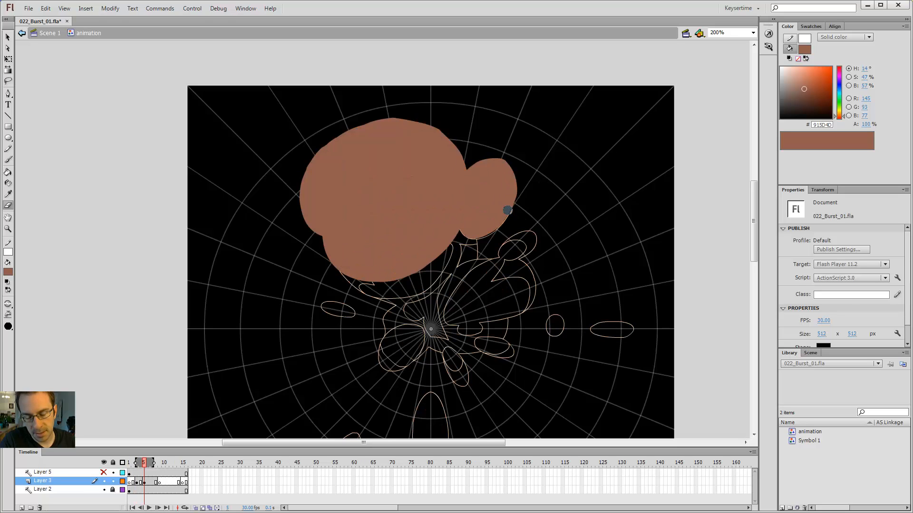
{"action": "key", "text": "b"}
{"action": "key", "text": "comma"}
{"action": "key", "text": "period"}
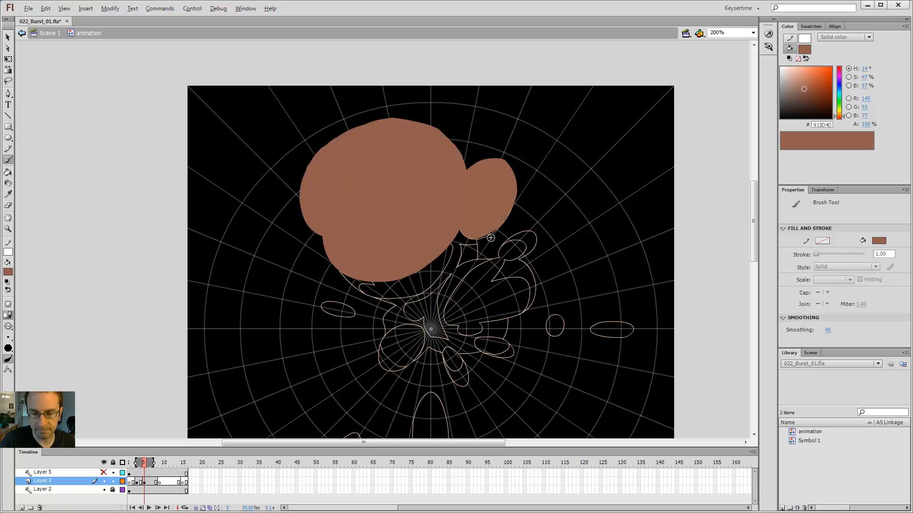
{"action": "key", "text": "comma"}
{"action": "key", "text": "comma"}
{"action": "key", "text": "period"}
{"action": "key", "text": "period"}
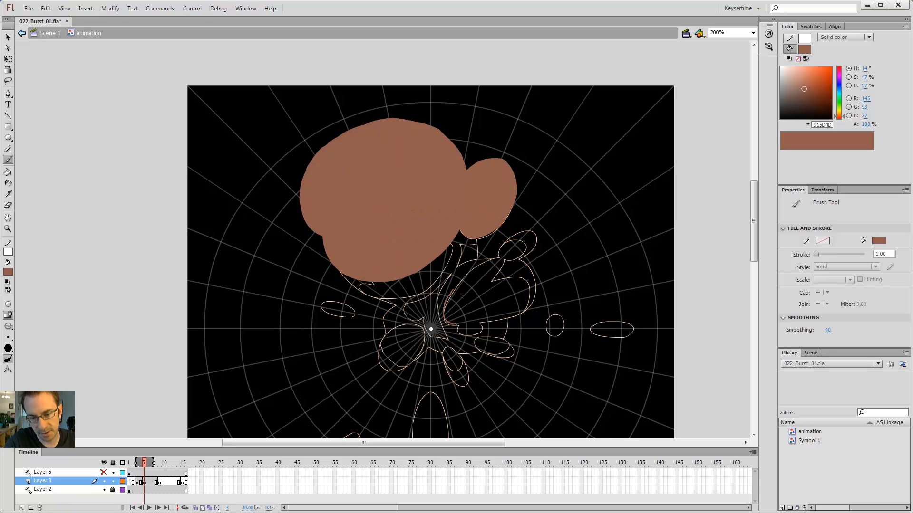
Brush a long teardrop-shaped puff extending up and right from the burst's centre at frame 5, fill it with brown, and compare it with frame 3
{"action": "left_click_drag", "start_coordinate": [487, 270], "coordinate": [523, 251]}
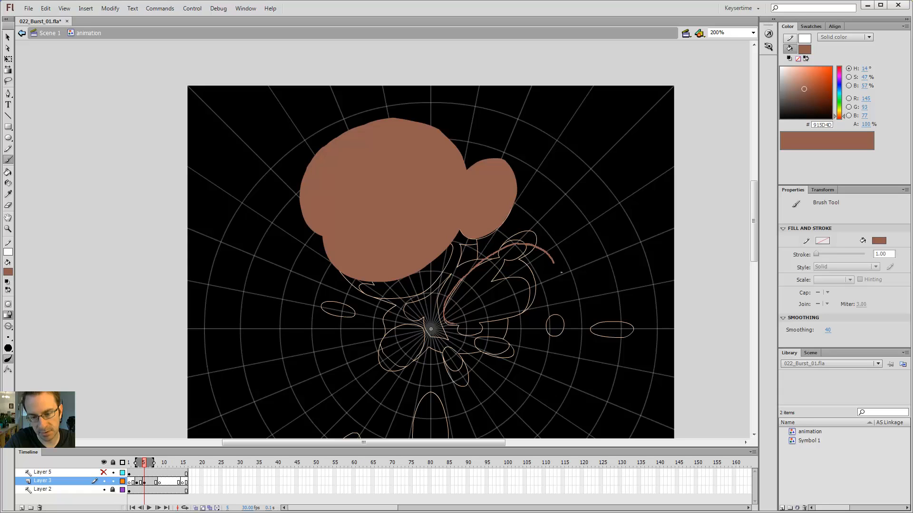
{"action": "key", "text": "ctrl+z"}
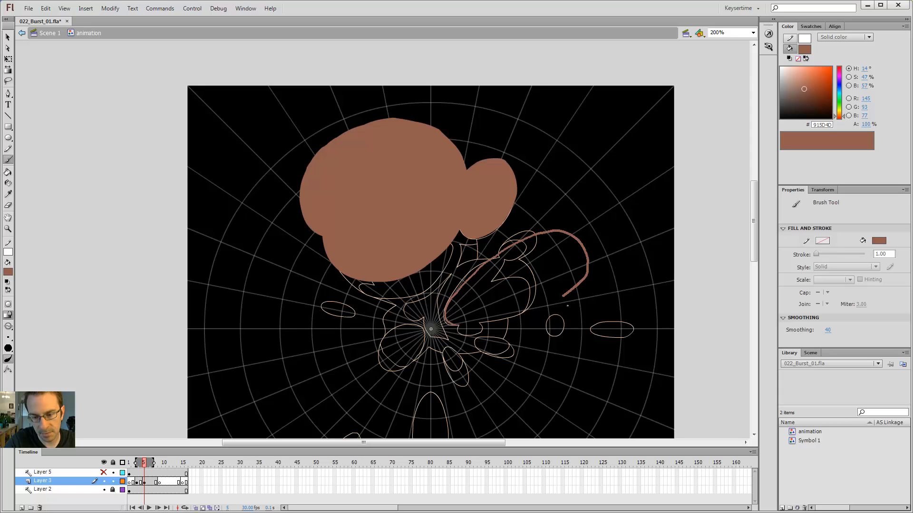
{"action": "left_click_drag", "start_coordinate": [537, 319], "coordinate": [461, 324]}
{"action": "key", "text": "k"}
{"action": "left_click", "coordinate": [523, 290]}
{"action": "key", "text": "comma"}
{"action": "key", "text": "comma"}
{"action": "key", "text": "period"}
{"action": "key", "text": "period"}
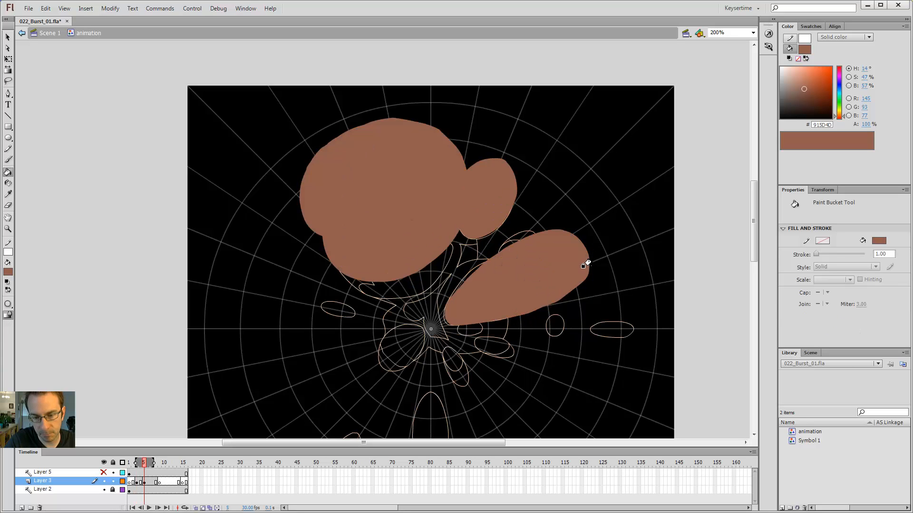
Flip repeatedly between frames 3 and 5 to examine how the teardrop-shaped puff extends from the burst's centre
{"action": "key", "text": "comma"}
{"action": "key", "text": "comma"}
{"action": "key", "text": "period"}
{"action": "key", "text": "period"}
{"action": "key", "text": "comma"}
{"action": "key", "text": "comma"}
{"action": "key", "text": "period"}
{"action": "key", "text": "period"}
{"action": "key", "text": "comma"}
{"action": "key", "text": "comma"}
{"action": "key", "text": "period"}
{"action": "key", "text": "period"}
{"action": "key", "text": "comma"}
{"action": "key", "text": "comma"}
{"action": "key", "text": "period"}
{"action": "key", "text": "period"}
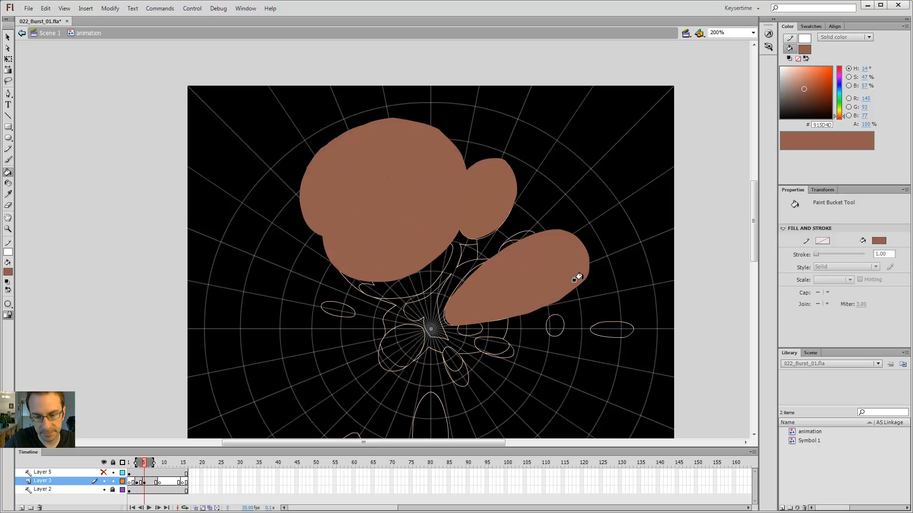
{"action": "key", "text": "comma"}
{"action": "key", "text": "comma"}
{"action": "key", "text": "period"}
{"action": "key", "text": "period"}
{"action": "key", "text": "comma"}
{"action": "key", "text": "comma"}
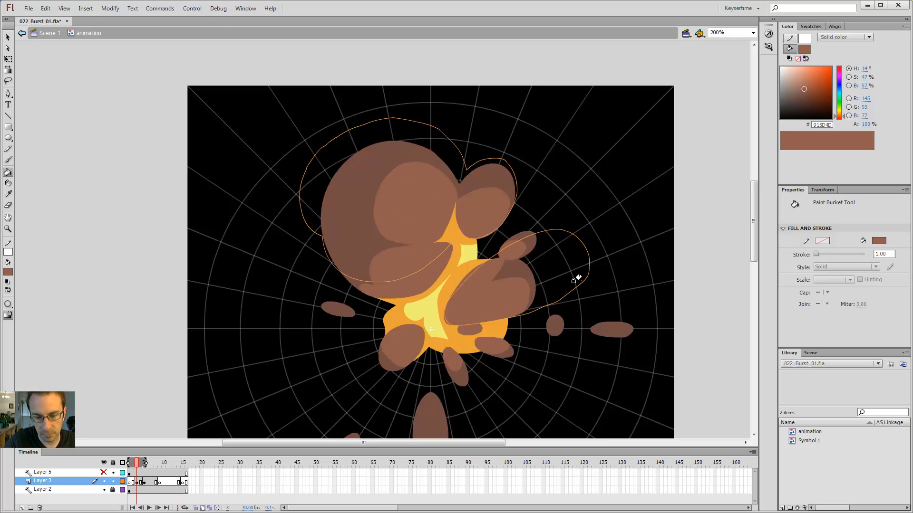
{"action": "key", "text": "period"}
{"action": "key", "text": "period"}
{"action": "key", "text": "comma"}
{"action": "key", "text": "comma"}
{"action": "key", "text": "period"}
{"action": "key", "text": "period"}
Delete the teardrop-shaped puff at frame 5 and replace it with a shorter, rounder brushed puff filled with brown
{"action": "key", "text": "v"}
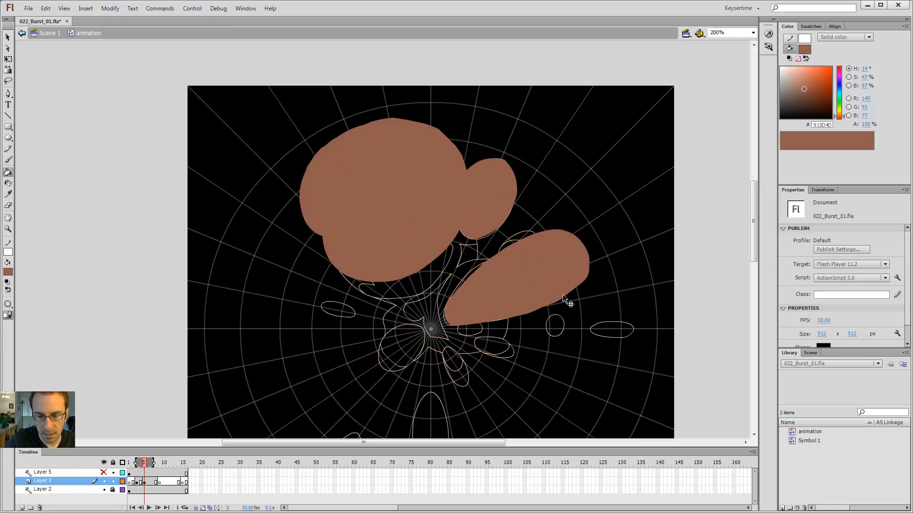
{"action": "left_click", "coordinate": [566, 287]}
{"action": "key", "text": "Delete"}
{"action": "key", "text": "b"}
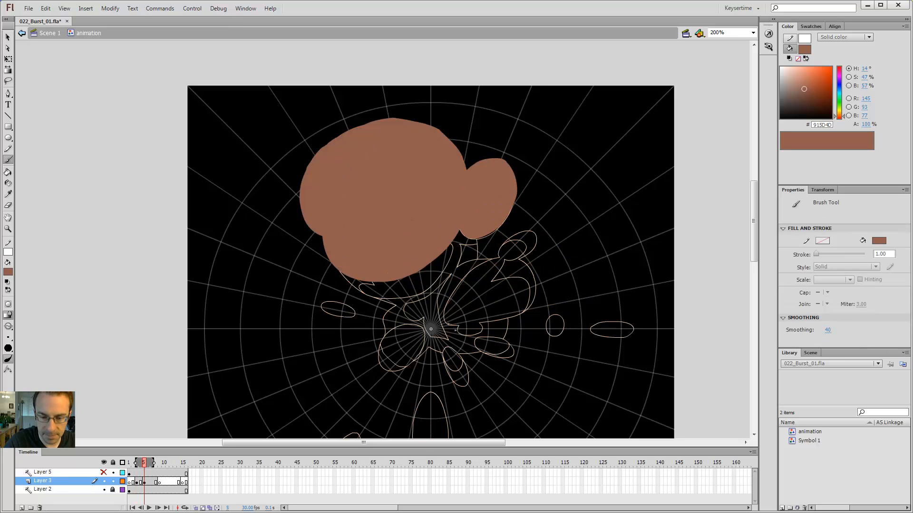
{"action": "left_click_drag", "start_coordinate": [465, 284], "coordinate": [483, 269]}
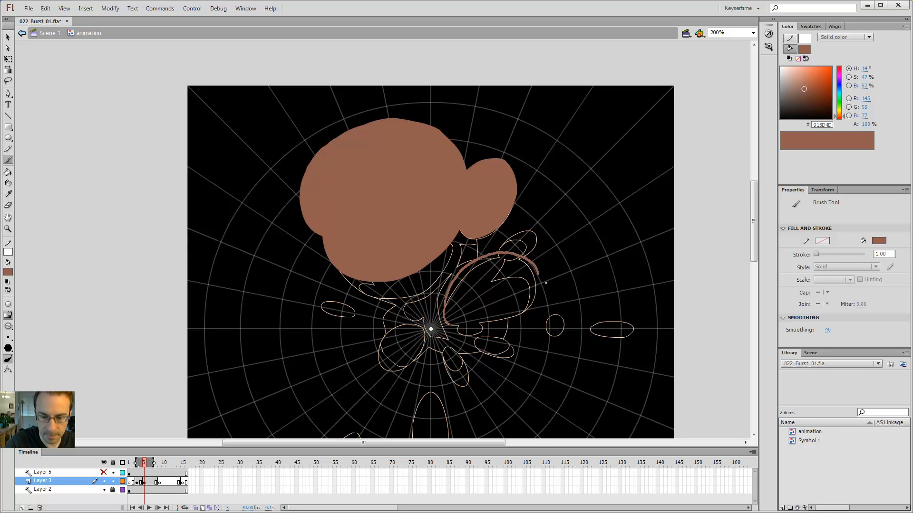
{"action": "left_click_drag", "start_coordinate": [519, 325], "coordinate": [462, 330]}
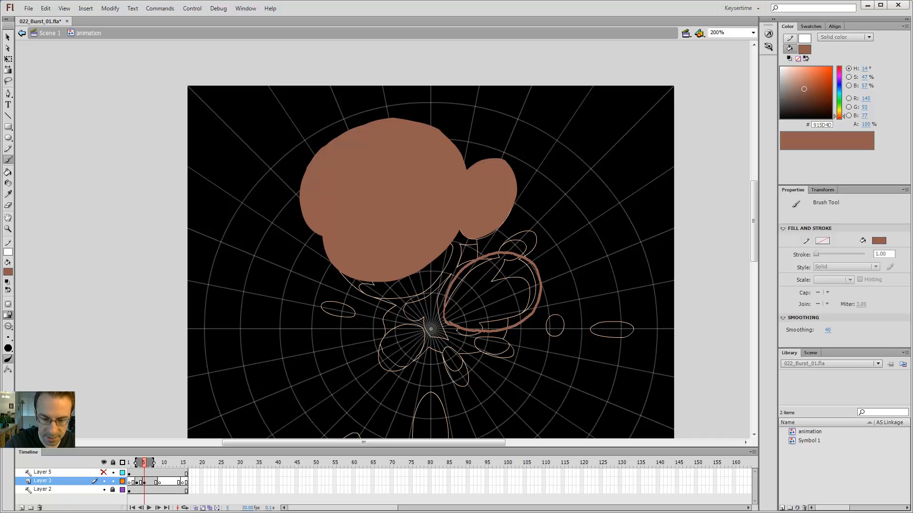
{"action": "key", "text": "k"}
{"action": "left_click", "coordinate": [495, 263]}
Compare the new rounder right-hand puff at frame 5 with its shape at frame 3
{"action": "key", "text": "comma"}
{"action": "key", "text": "comma"}
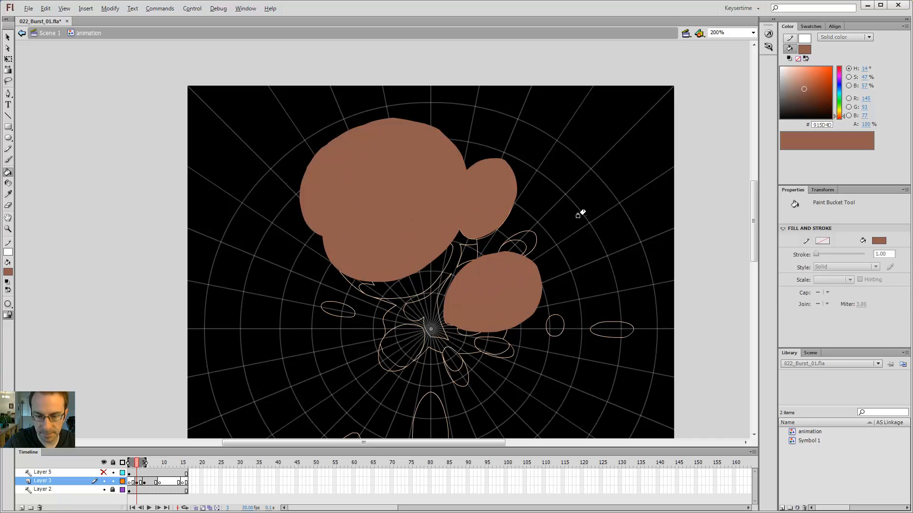
{"action": "key", "text": "period"}
{"action": "key", "text": "period"}
{"action": "key", "text": "comma"}
{"action": "key", "text": "comma"}
{"action": "key", "text": "period"}
{"action": "key", "text": "period"}
Flip between the neighbouring drawings to examine the small smoke piece above the right-hand puff and judge its movement
{"action": "key", "text": "b"}
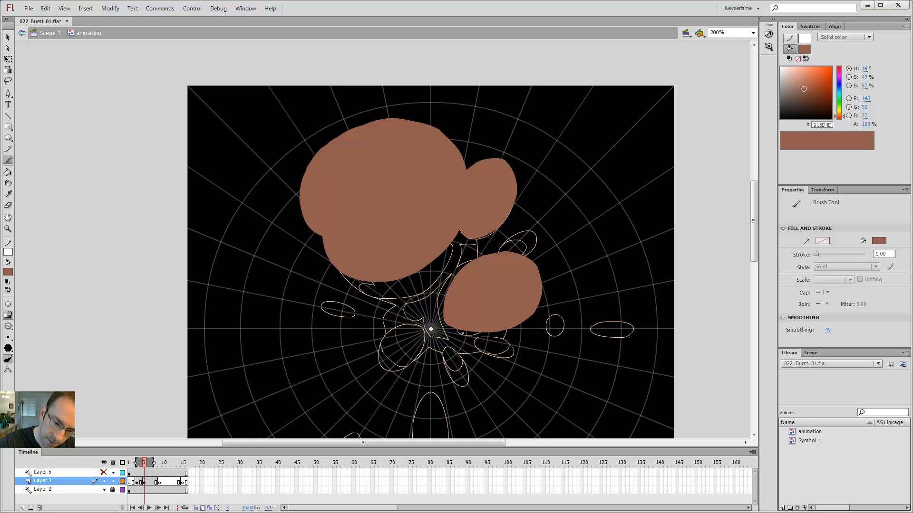
{"action": "key", "text": "comma"}
{"action": "key", "text": "period"}
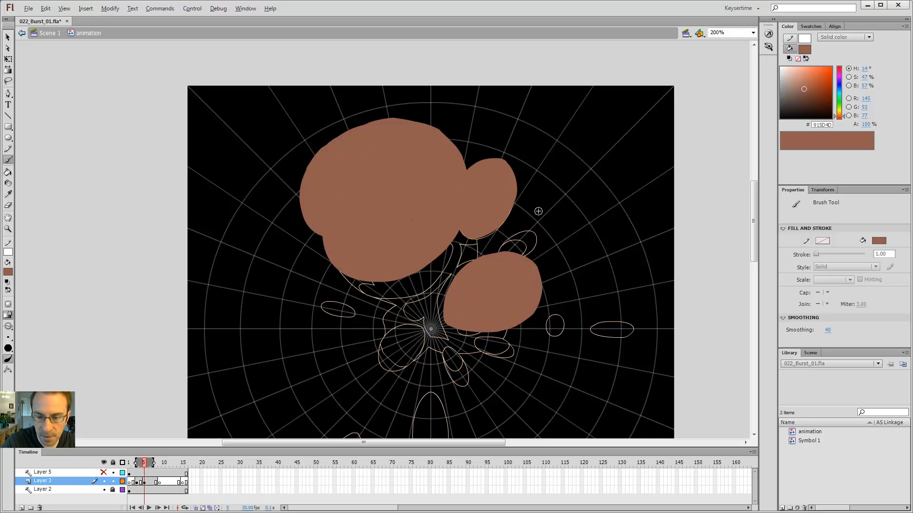
{"action": "key", "text": "comma"}
{"action": "key", "text": "period"}
{"action": "key", "text": "comma"}
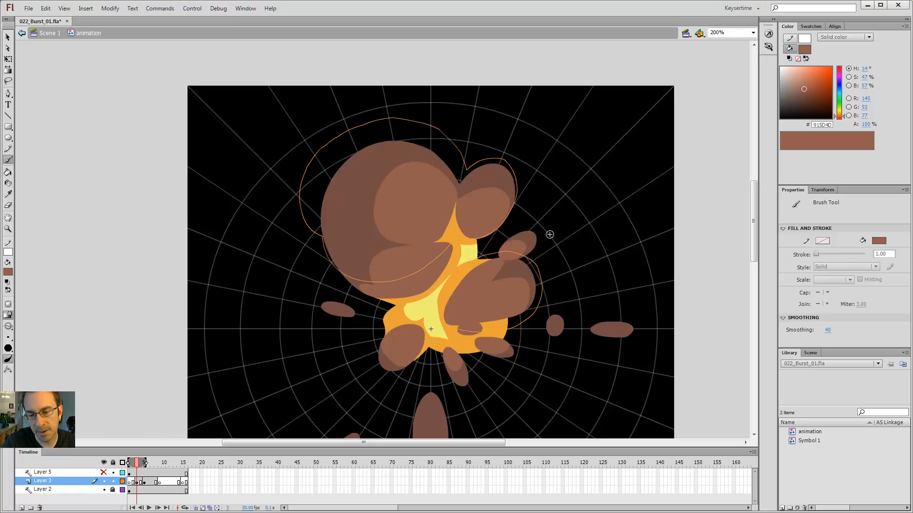
{"action": "key", "text": "period"}
{"action": "key", "text": "comma"}
{"action": "key", "text": "period"}
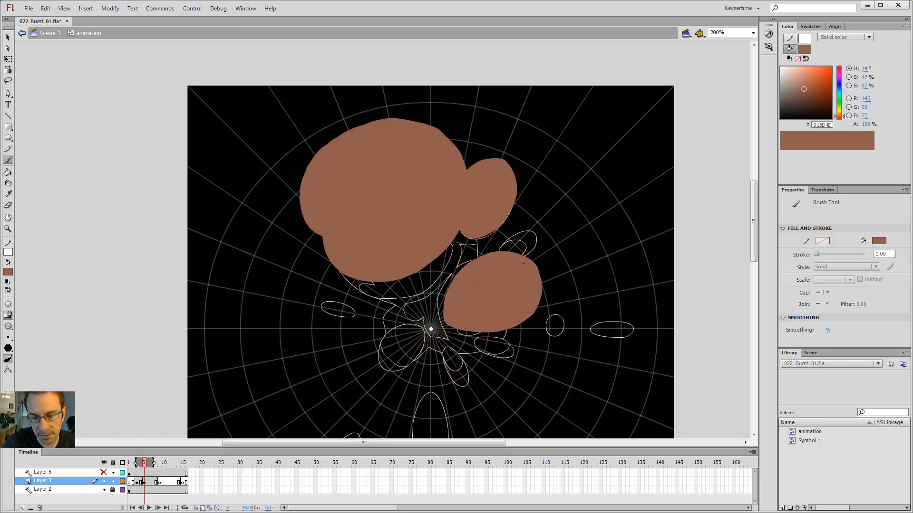
{"action": "key", "text": "comma"}
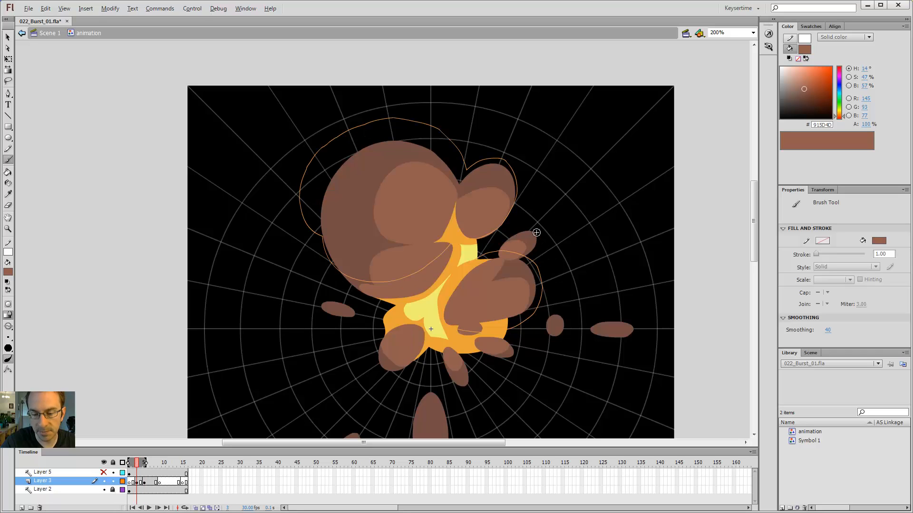
{"action": "key", "text": "period"}
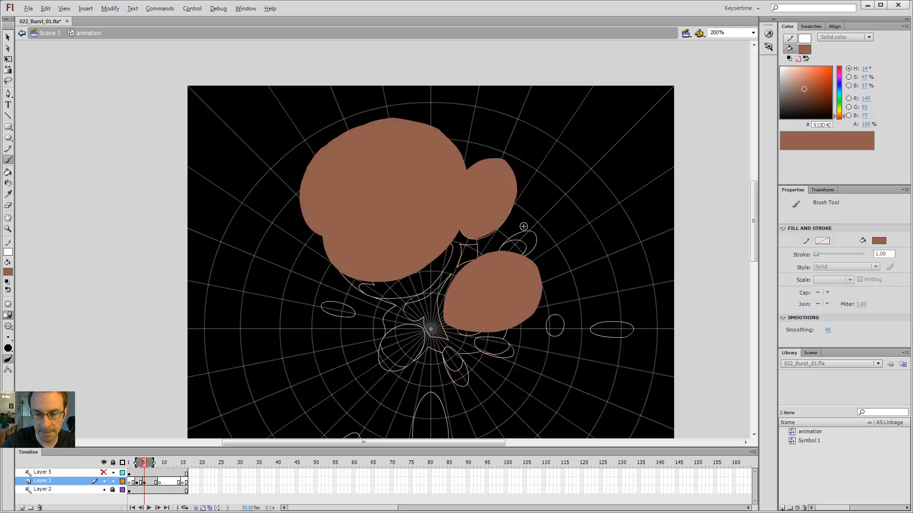
{"action": "key", "text": "comma"}
{"action": "key", "text": "period"}
{"action": "key", "text": "comma"}
{"action": "key", "text": "period"}
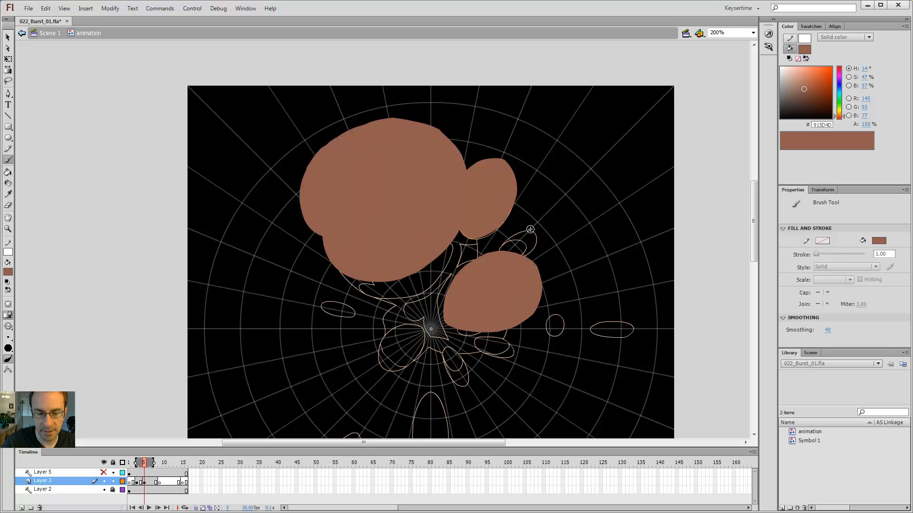
{"action": "key", "text": "comma"}
{"action": "key", "text": "period"}
{"action": "key", "text": "comma"}
{"action": "key", "text": "period"}
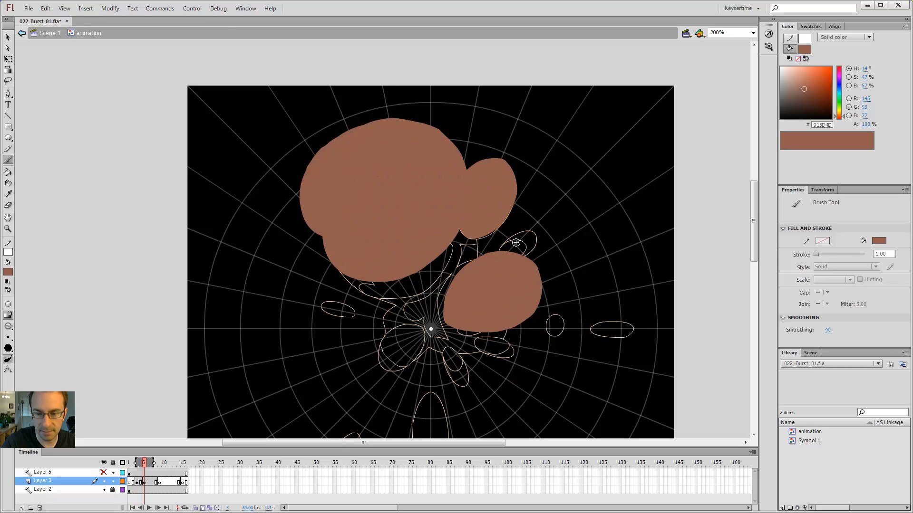
{"action": "key", "text": "comma"}
{"action": "key", "text": "period"}
{"action": "key", "text": "comma"}
{"action": "key", "text": "period"}
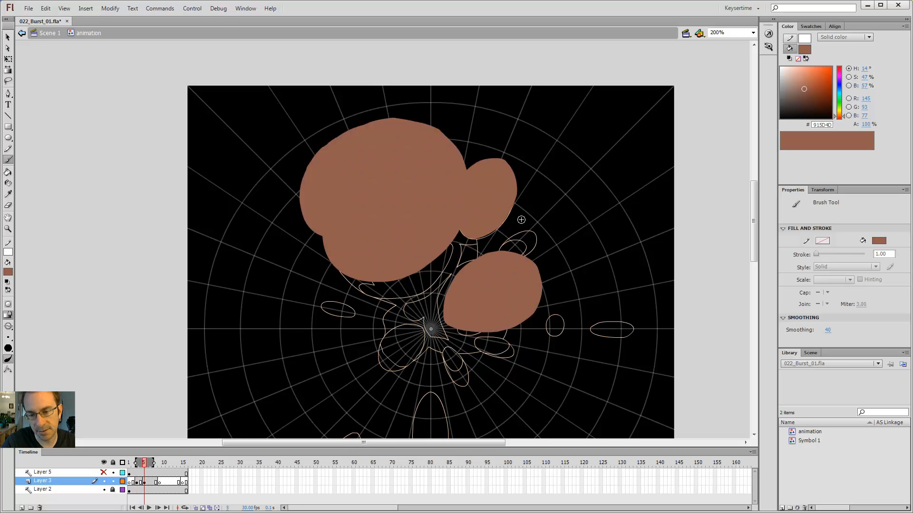
{"action": "key", "text": "comma"}
{"action": "key", "text": "period"}
{"action": "key", "text": "comma"}
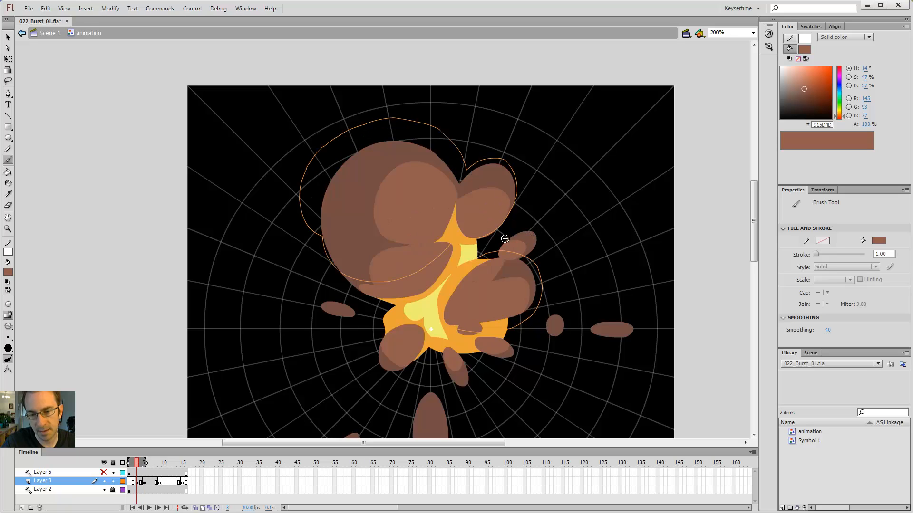
{"action": "key", "text": "period"}
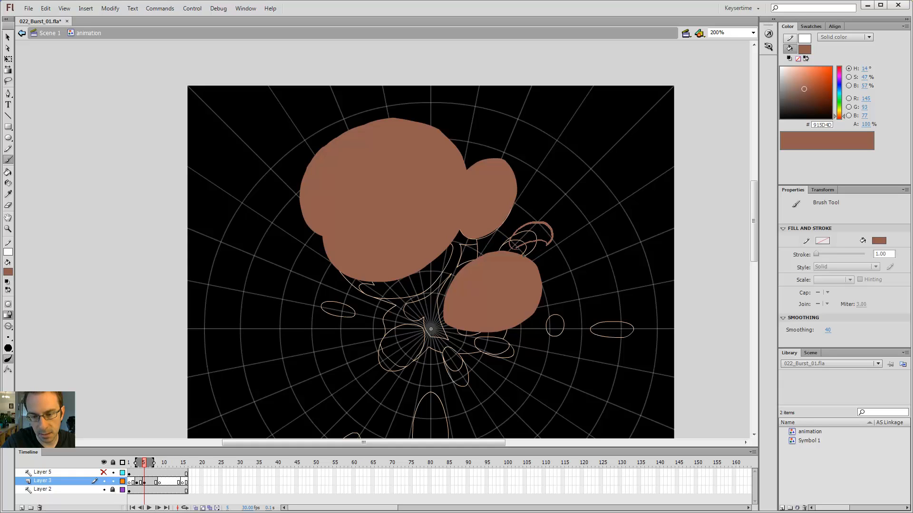
Brush a small crescent-shaped puff just above the right-hand puff, fill it with brown, tidy its underside with the eraser, and compare it with frame 3
{"action": "left_click_drag", "start_coordinate": [546, 244], "coordinate": [516, 248]}
{"action": "key", "text": "e"}
{"action": "key", "text": "k"}
{"action": "left_click", "coordinate": [531, 233]}
{"action": "key", "text": "e"}
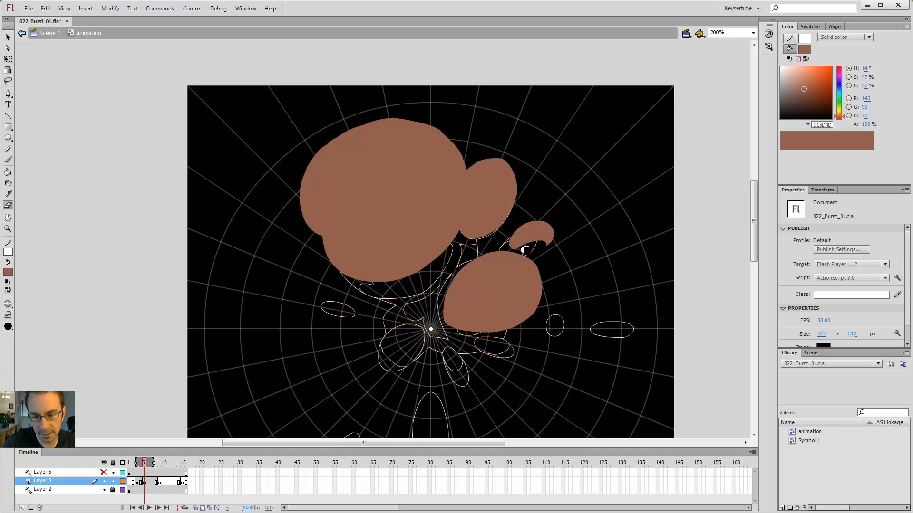
{"action": "key", "text": "ctrl+="}
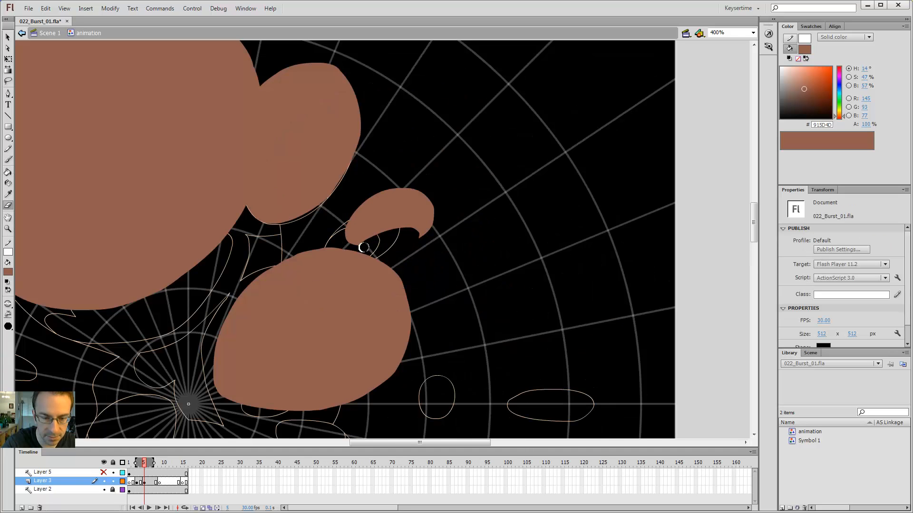
{"action": "key", "text": "."}
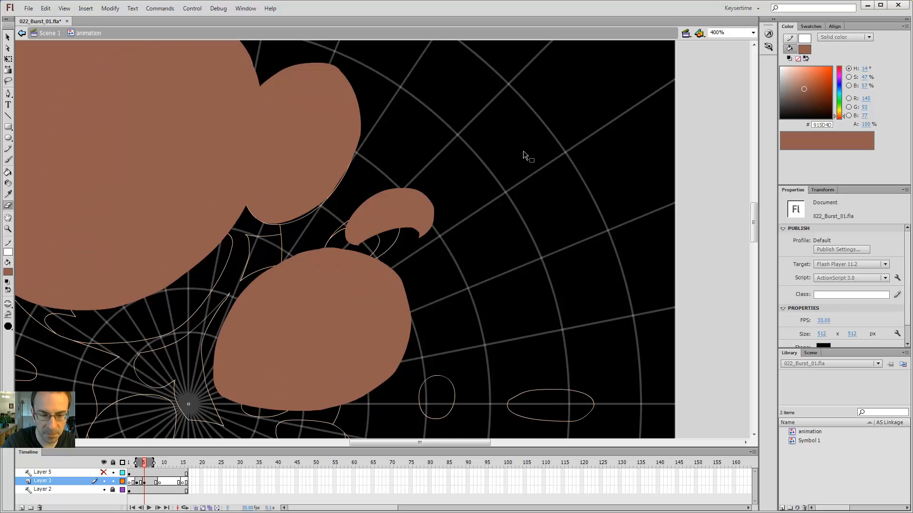
{"action": "key", "text": "ctrl+minus"}
{"action": "key", "text": "comma"}
{"action": "key", "text": "period"}
Brush an oval puff extending down and left from the burst's centre at frame 5, following frame 3, and fill it with brown
{"action": "left_click_drag", "start_coordinate": [520, 189], "coordinate": [644, 126]}
{"action": "key", "text": "comma"}
{"action": "key", "text": "period"}
{"action": "key", "text": "b"}
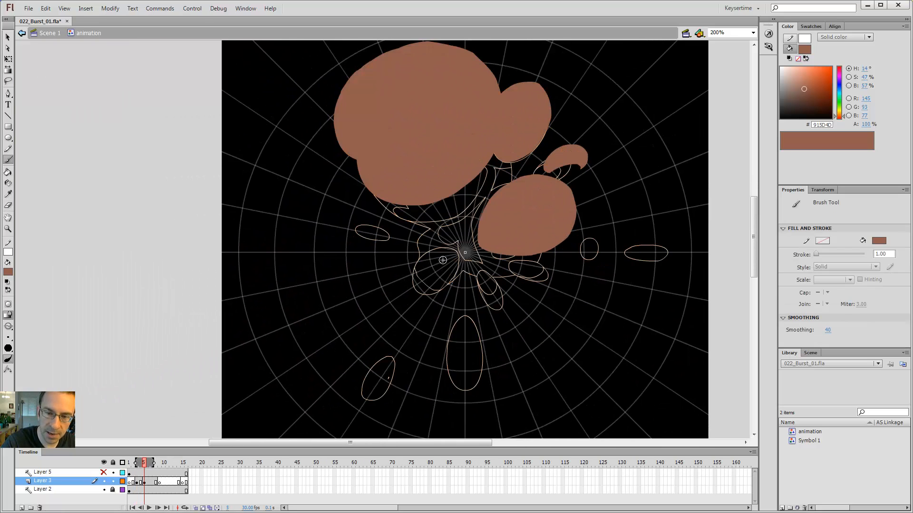
{"action": "key", "text": "comma"}
{"action": "key", "text": "period"}
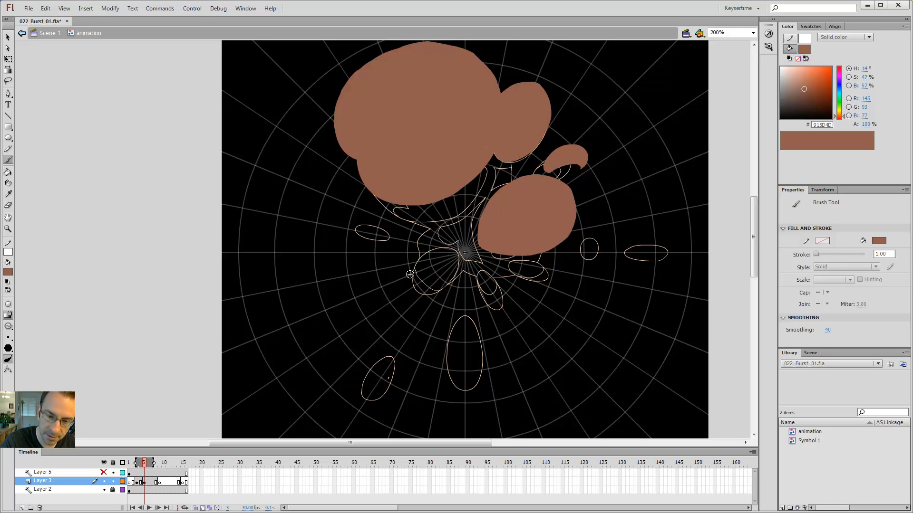
{"action": "key", "text": "comma"}
{"action": "key", "text": "comma"}
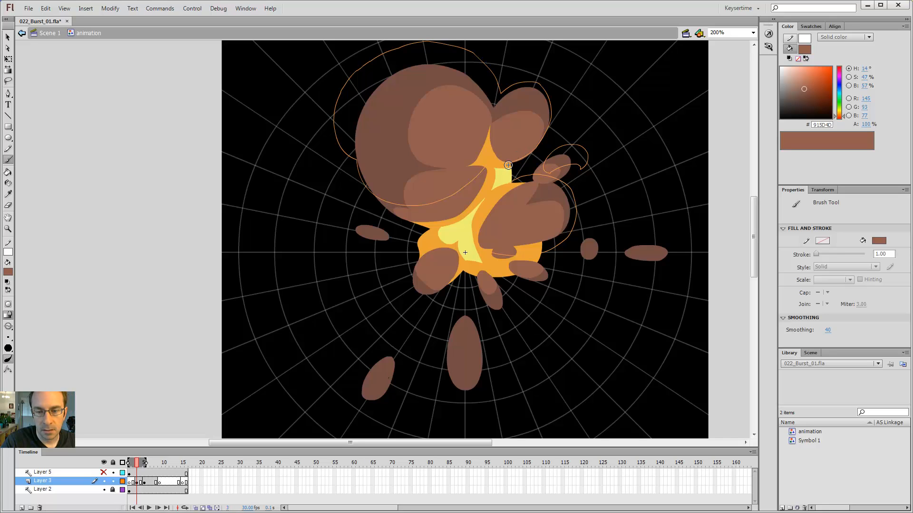
{"action": "key", "text": "period"}
{"action": "key", "text": "period"}
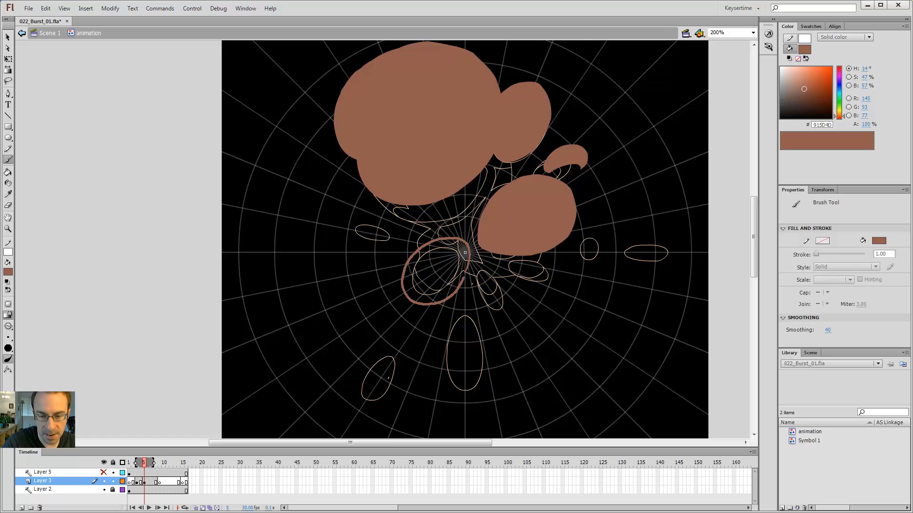
{"action": "key", "text": "k"}
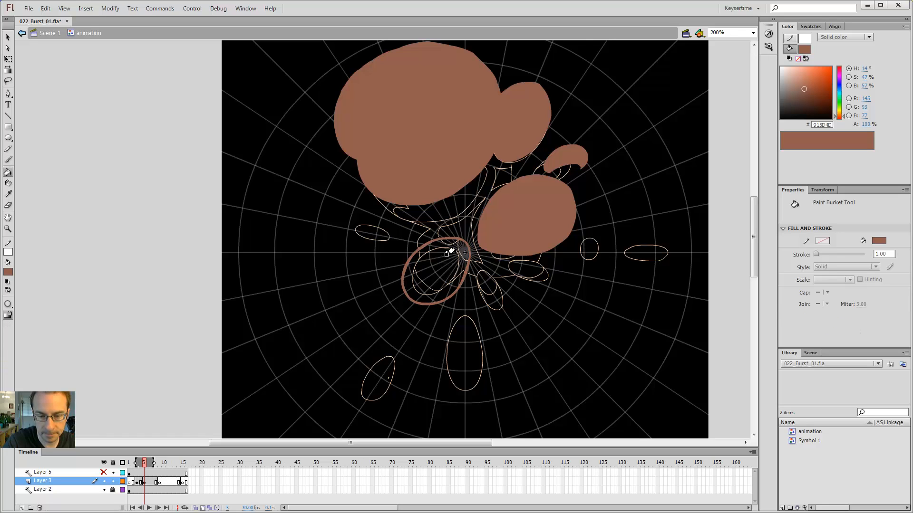
{"action": "left_click", "coordinate": [447, 254]}
Flip repeatedly between frames 3 and 5 to examine how the lower-left oval puff grows
{"action": "key", "text": "comma"}
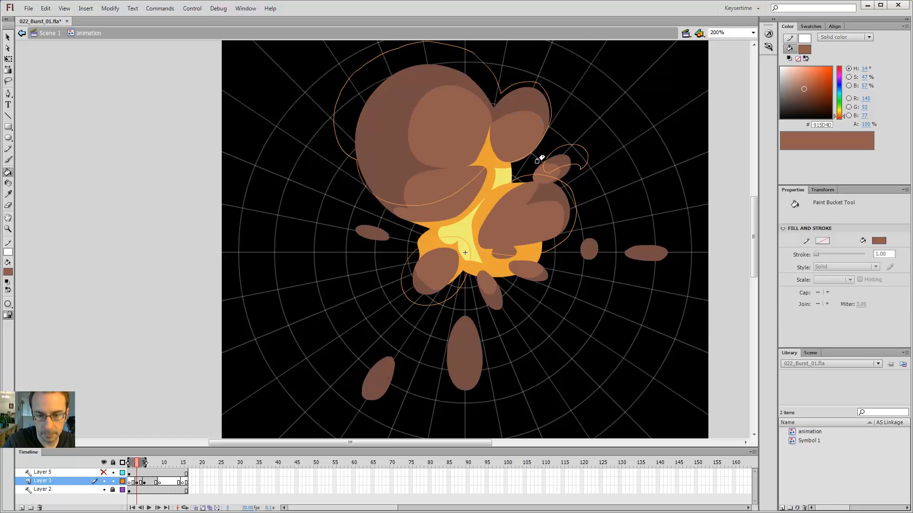
{"action": "key", "text": "period"}
{"action": "key", "text": "comma"}
{"action": "key", "text": "period"}
{"action": "key", "text": "comma"}
{"action": "key", "text": "comma"}
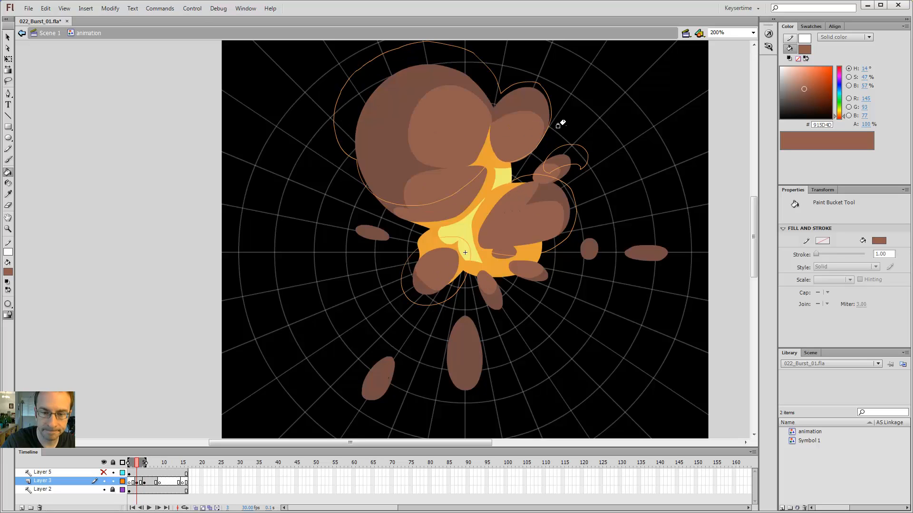
{"action": "key", "text": "period"}
{"action": "key", "text": "period"}
{"action": "key", "text": "comma"}
{"action": "key", "text": "comma"}
{"action": "key", "text": "period"}
{"action": "key", "text": "period"}
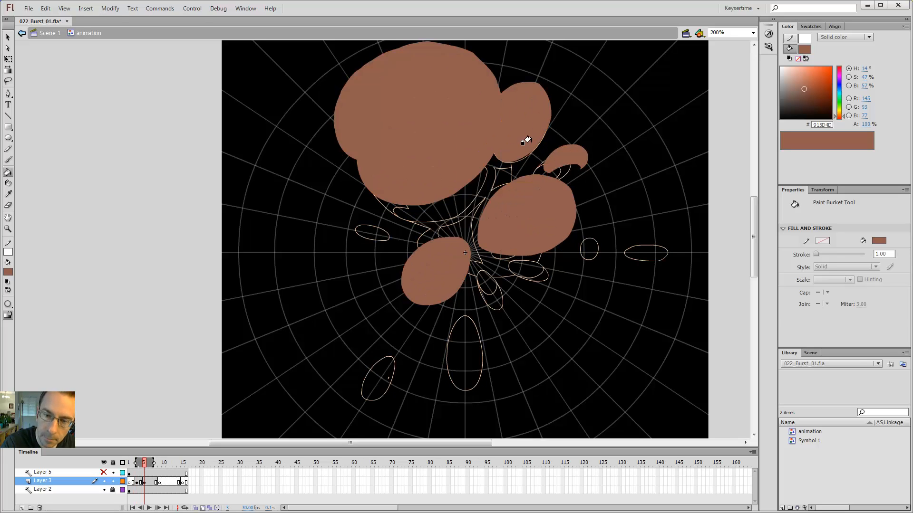
Brush a small round puff at the outer end of the left-hand debris outline on frame 5 and fill it with brown
{"action": "key", "text": "b"}
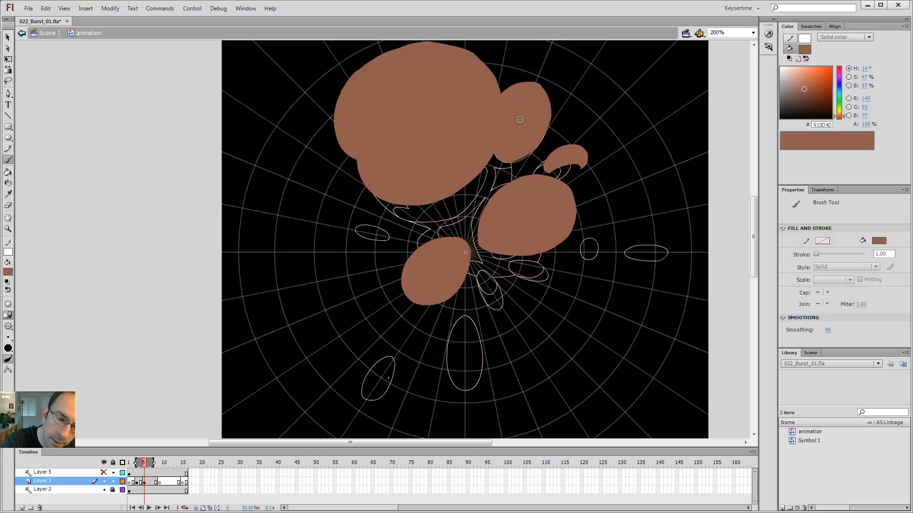
{"action": "key", "text": "comma"}
{"action": "key", "text": "period"}
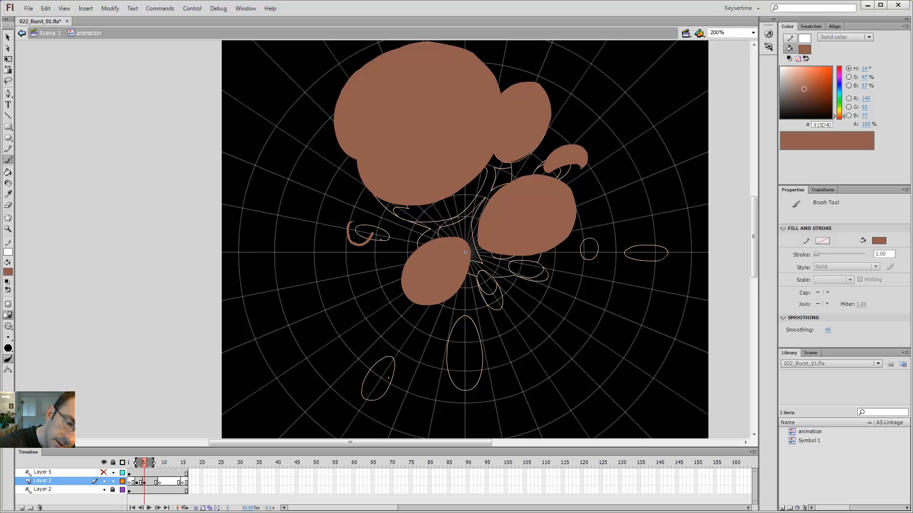
{"action": "key", "text": "k"}
{"action": "left_click", "coordinate": [355, 227]}
Flip repeatedly between frames 3 and 5 to examine how the small left-hand puff moves outward
{"action": "key", "text": "comma"}
{"action": "key", "text": "period"}
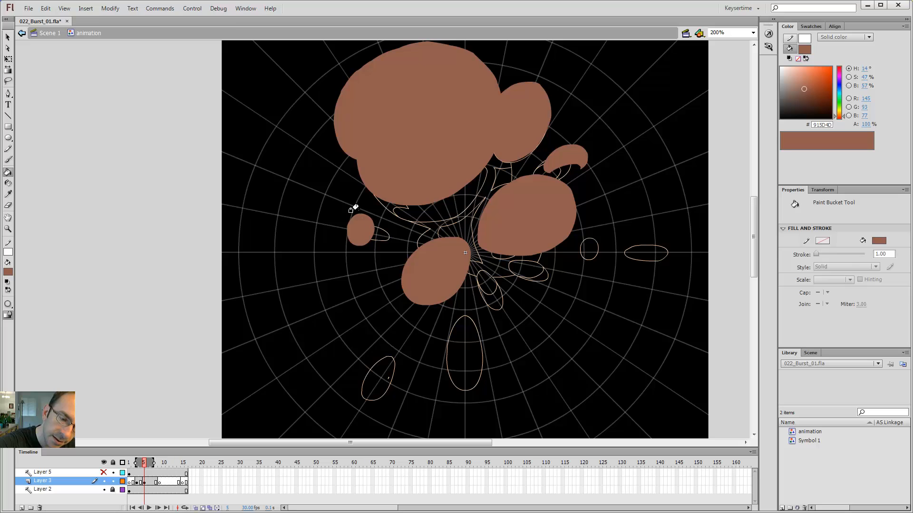
{"action": "key", "text": "comma"}
{"action": "key", "text": "comma"}
{"action": "key", "text": "period"}
{"action": "key", "text": "period"}
{"action": "key", "text": "comma"}
{"action": "key", "text": "comma"}
{"action": "key", "text": "period"}
{"action": "key", "text": "period"}
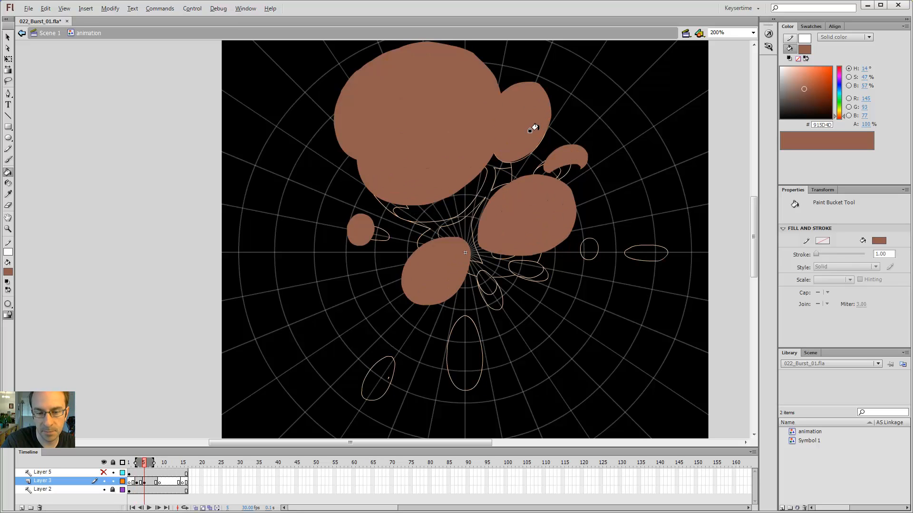
{"action": "key", "text": "comma"}
{"action": "key", "text": "comma"}
{"action": "key", "text": "period"}
{"action": "key", "text": "period"}
Scale the small round left-hand puff down slightly with Free Transform
{"action": "key", "text": "q"}
{"action": "left_click", "coordinate": [360, 229]}
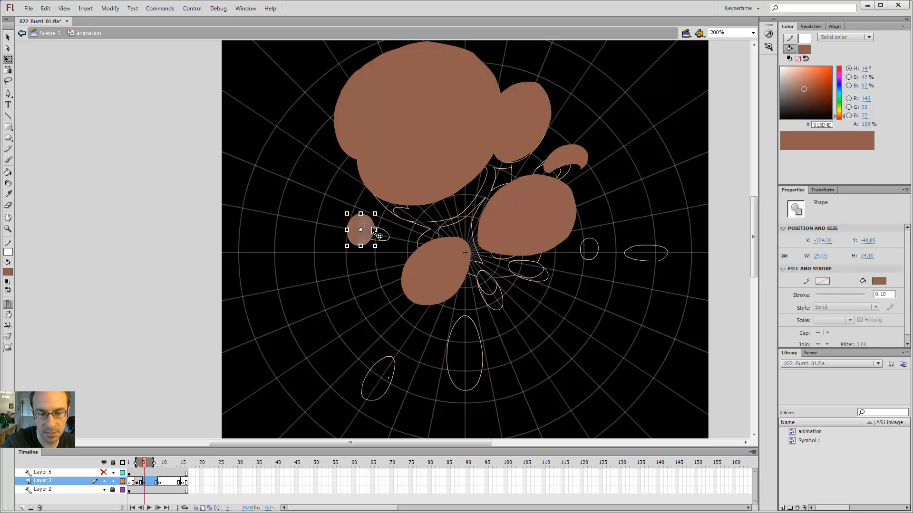
{"action": "left_click", "coordinate": [389, 219]}
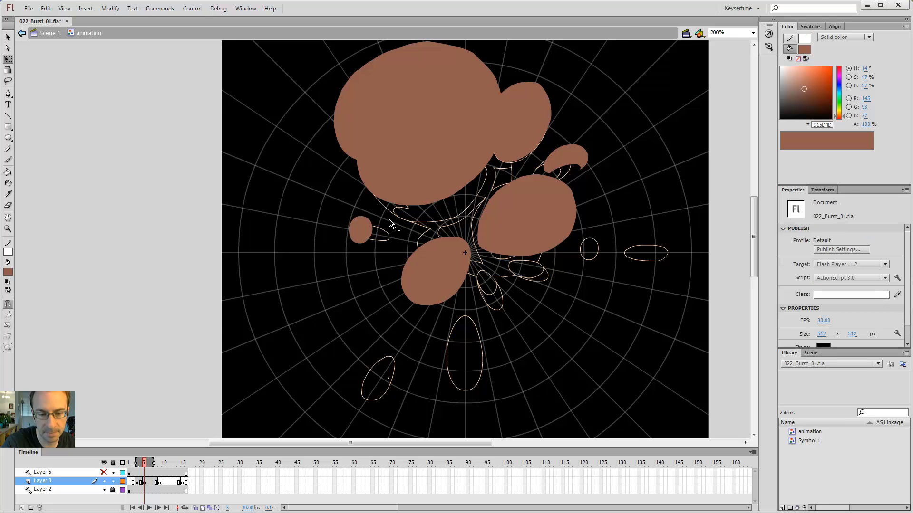
{"action": "key", "text": "comma"}
{"action": "key", "text": "comma"}
{"action": "key", "text": "period"}
{"action": "key", "text": "period"}
{"action": "key", "text": "v"}
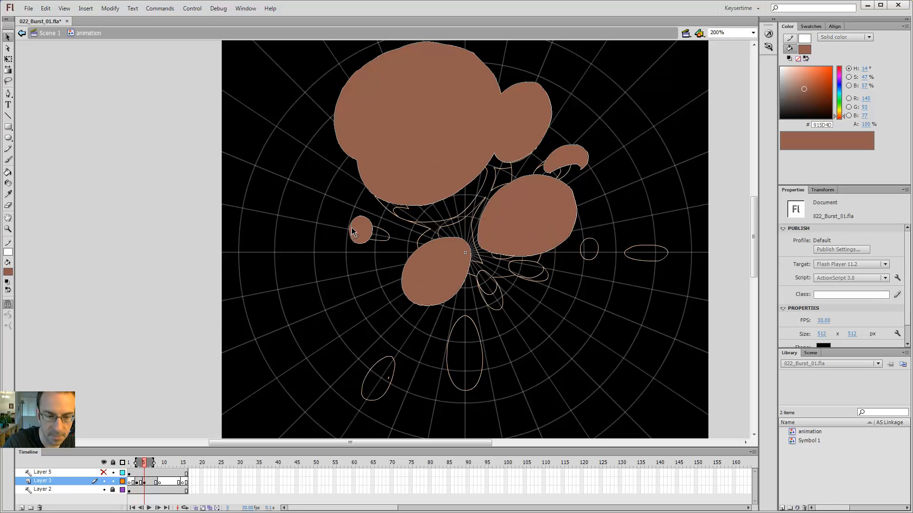
{"action": "key", "text": "b"}
{"action": "left_click_drag", "start_coordinate": [350, 206], "coordinate": [340, 250]}
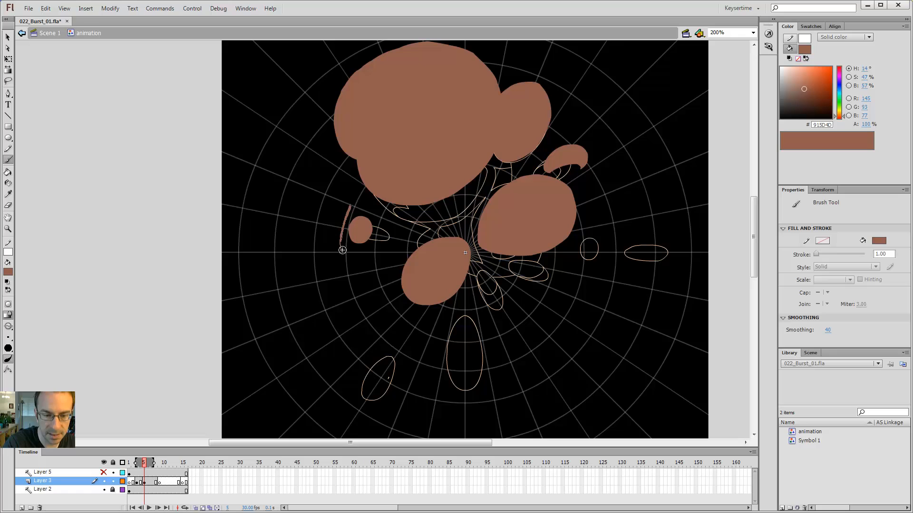
{"action": "key", "text": "ctrl+z"}
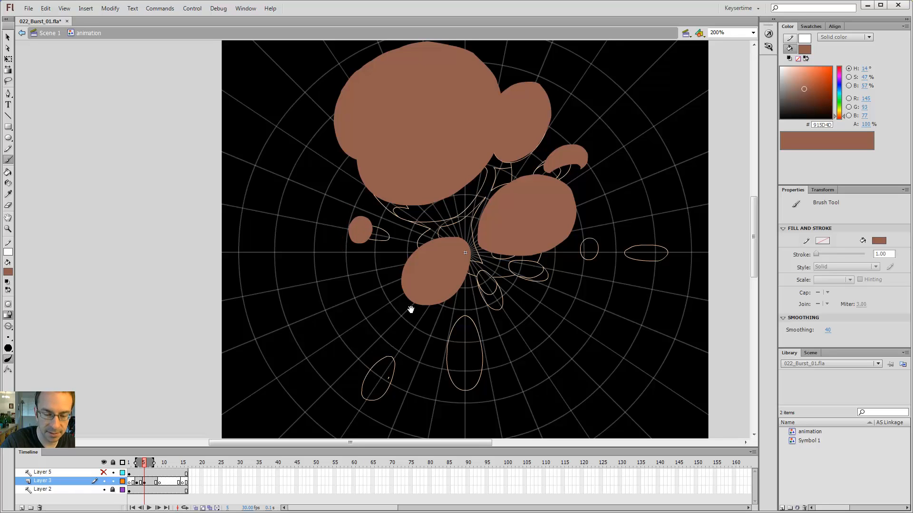
Brush a tall narrow oval puff overlapping the outer half of the outline straight below the centre on frame 5 and fill it with brown
{"action": "left_click_drag", "start_coordinate": [411, 310], "coordinate": [422, 206]}
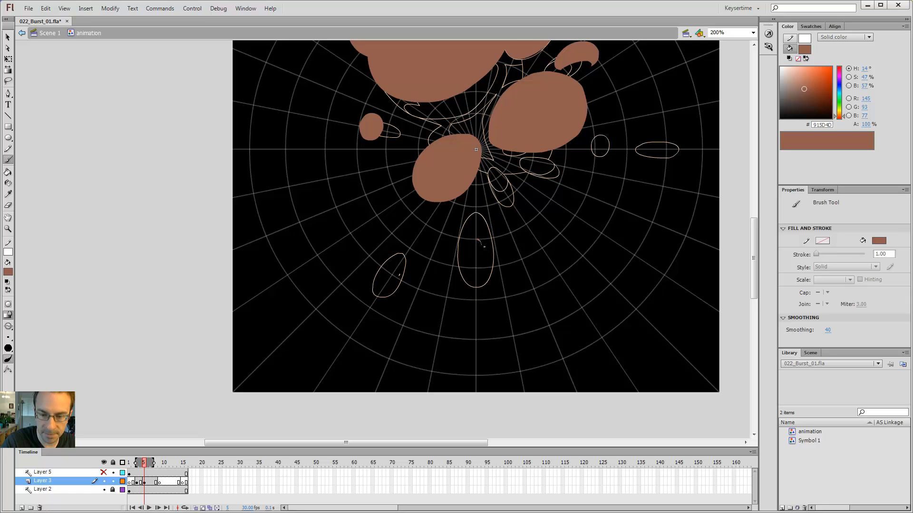
{"action": "left_click_drag", "start_coordinate": [470, 297], "coordinate": [474, 315]}
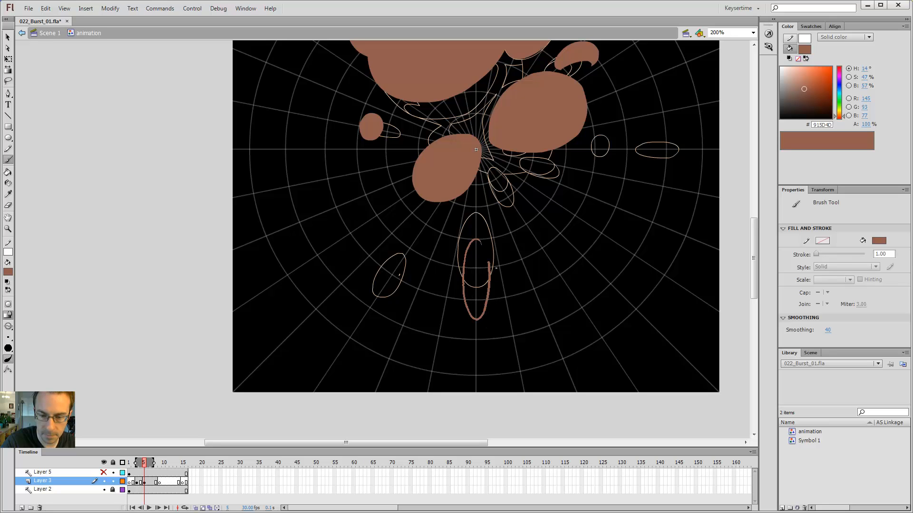
{"action": "key", "text": "k"}
{"action": "left_click", "coordinate": [475, 262]}
{"action": "key", "text": "comma"}
{"action": "key", "text": "period"}
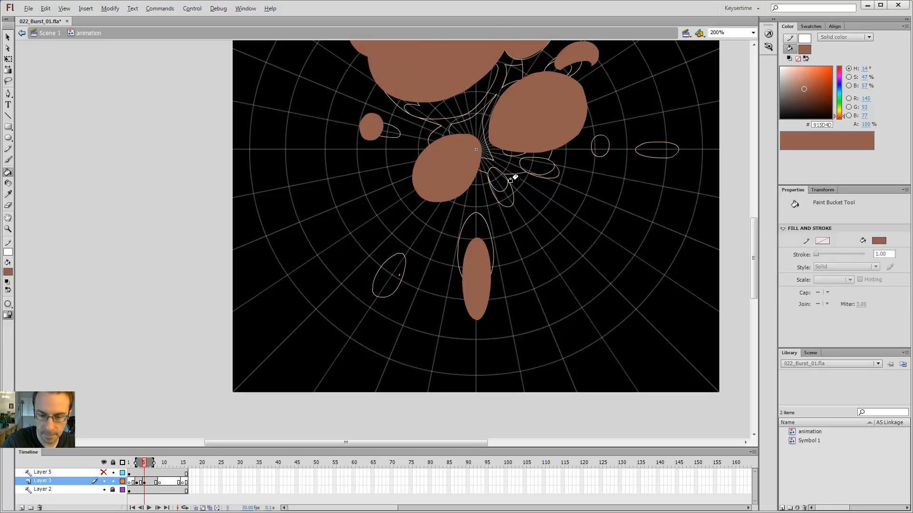
Compare the tall oval puff with the previous drawing and pull its outer tip slightly inward
{"action": "key", "text": "comma"}
{"action": "key", "text": "period"}
{"action": "key", "text": "comma"}
{"action": "key", "text": "period"}
{"action": "key", "text": "v"}
{"action": "left_click_drag", "start_coordinate": [477, 320], "coordinate": [477, 318]}
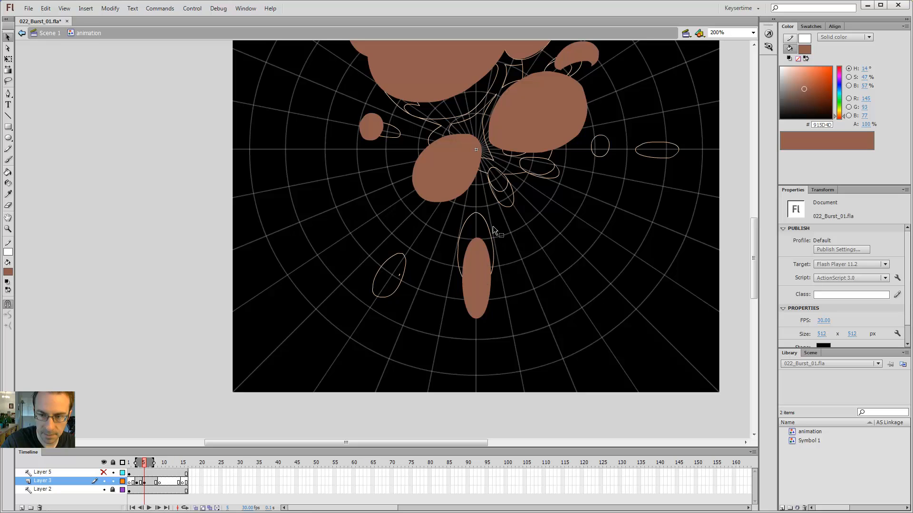
Brush a rounded puff tapering toward the centre at the outer end of the far right-hand debris outline and fill it with brown
{"action": "scroll", "coordinate": [639, 145], "scroll_direction": "right", "scroll_amount": 3}
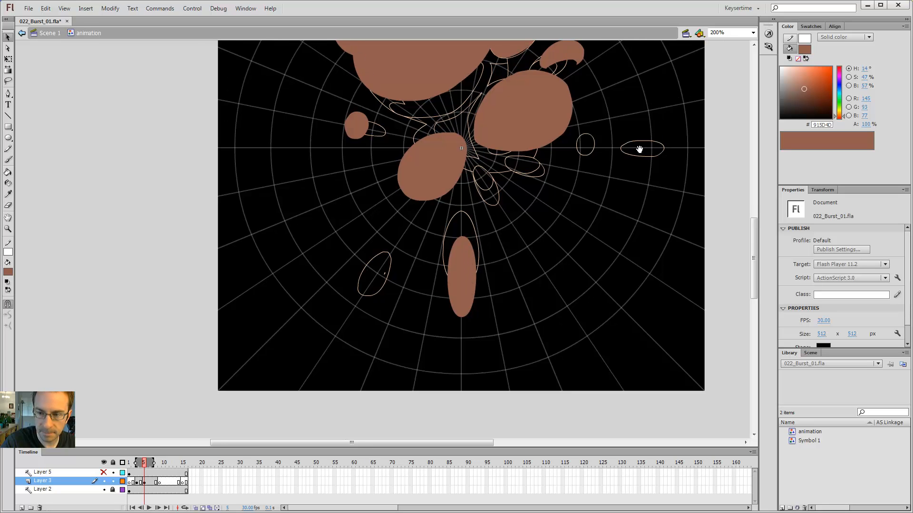
{"action": "key", "text": "b"}
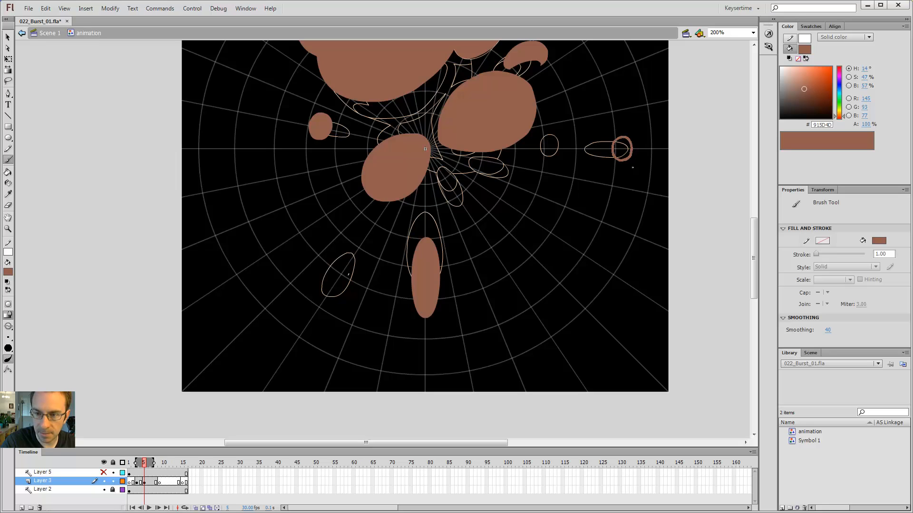
{"action": "mouse_move", "coordinate": [622, 149]}
{"action": "left_mouse_down"}
{"action": "mouse_move", "coordinate": [601, 150]}
{"action": "mouse_move", "coordinate": [608, 142]}
{"action": "mouse_move", "coordinate": [607, 155]}
{"action": "left_mouse_up"}
{"action": "key", "text": "v"}
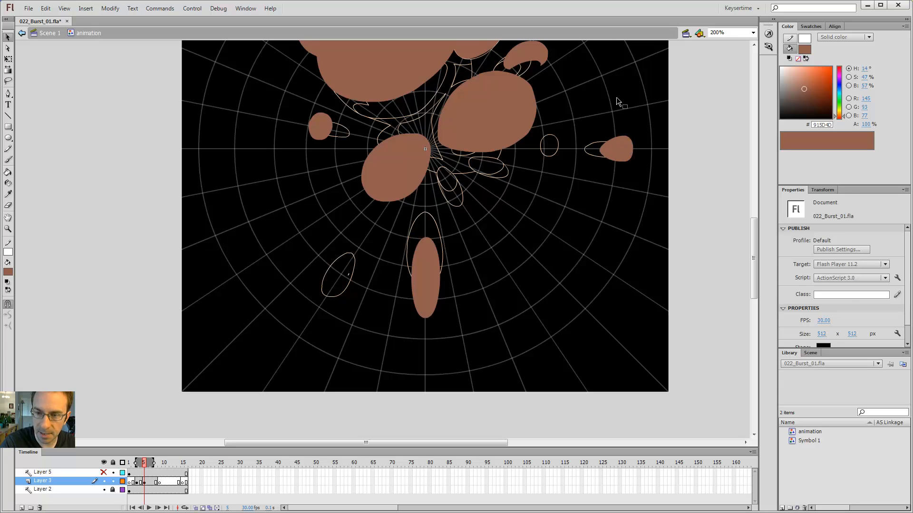
Brush a small puff over the small round right-hand outline on frame 5 and fill it with brown
{"action": "key", "text": "b"}
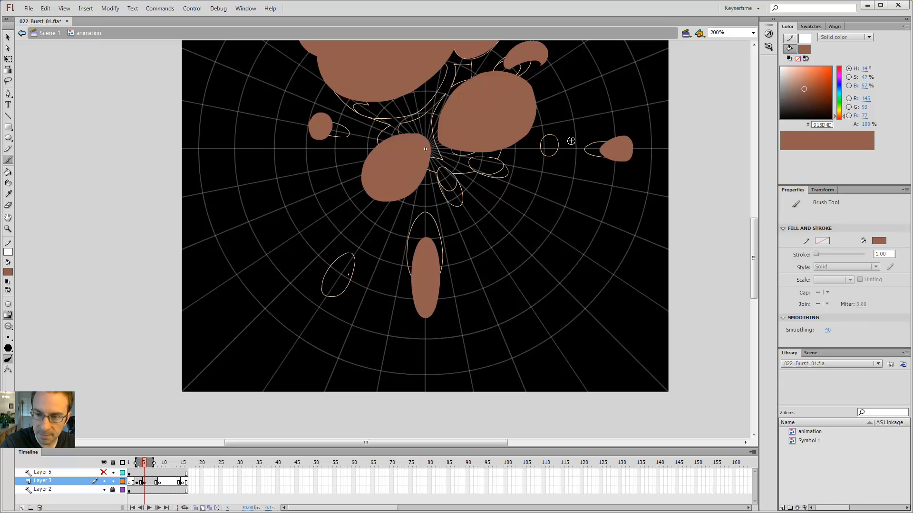
{"action": "key", "text": "comma"}
{"action": "key", "text": "period"}
{"action": "key", "text": "comma"}
{"action": "key", "text": "period"}
{"action": "left_click_drag", "start_coordinate": [554, 143], "coordinate": [548, 138]}
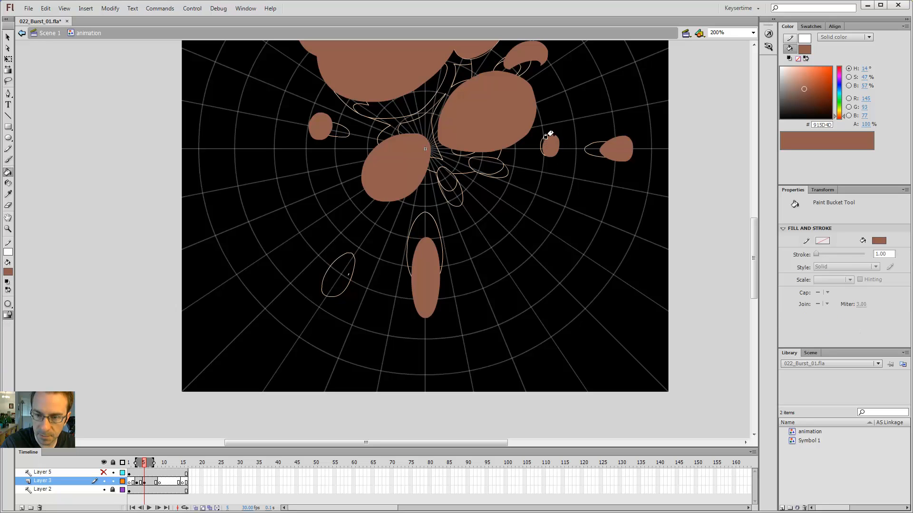
{"action": "key", "text": "v"}
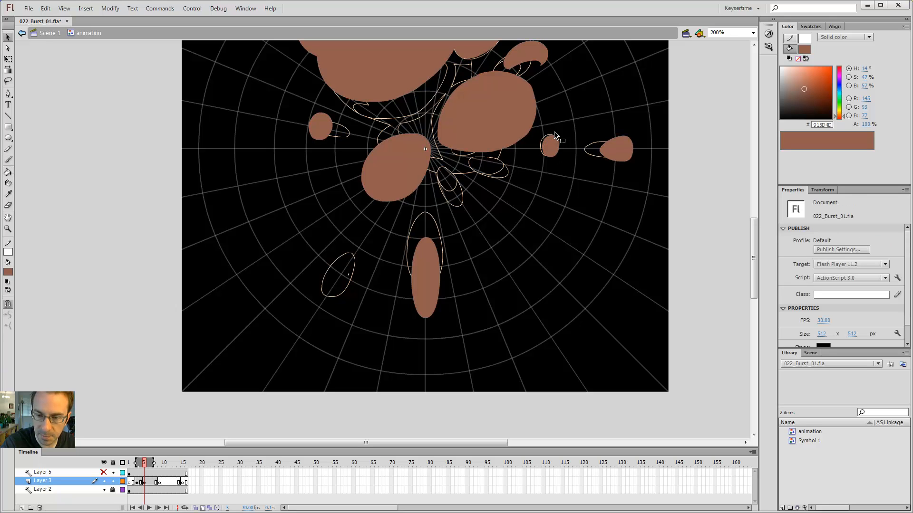
Compare the small round right-hand puff with the previous drawing and squash its height to about 20 px with Free Transform
{"action": "key", "text": "comma"}
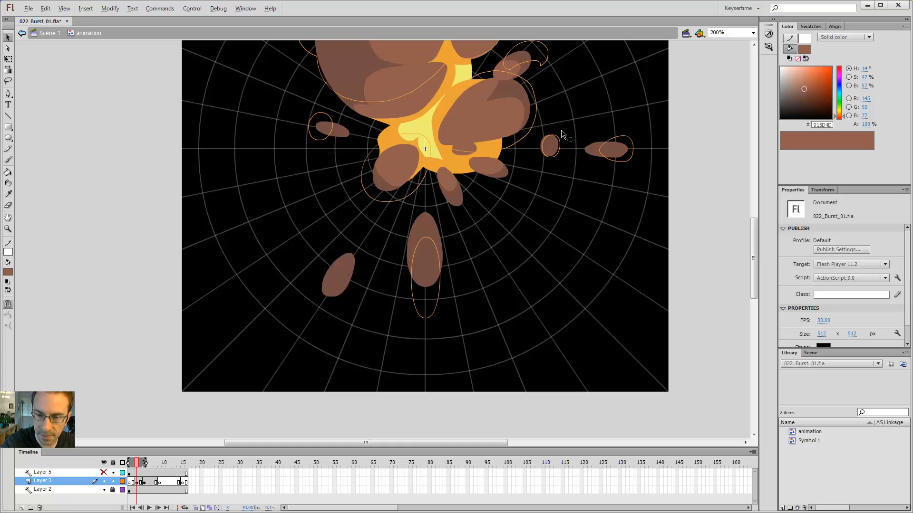
{"action": "key", "text": "period"}
{"action": "key", "text": "comma"}
{"action": "key", "text": "period"}
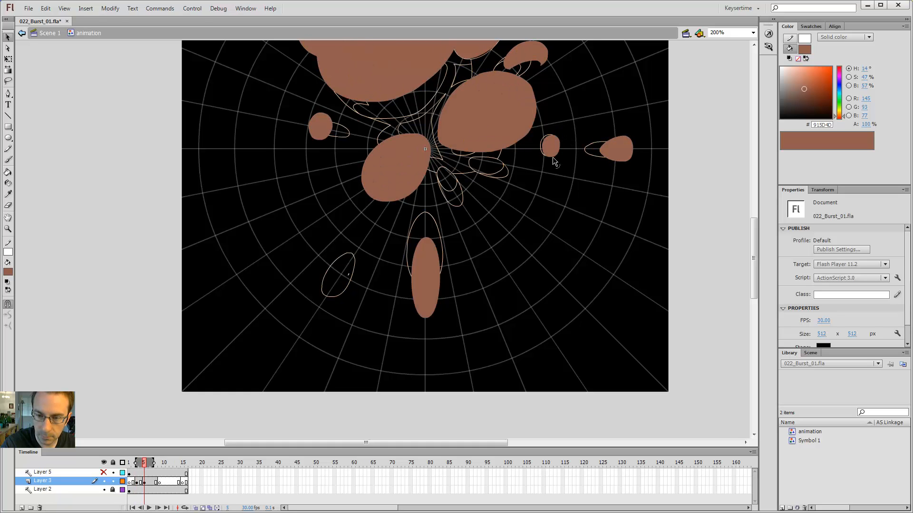
{"action": "left_click", "coordinate": [553, 153]}
{"action": "key", "text": "q"}
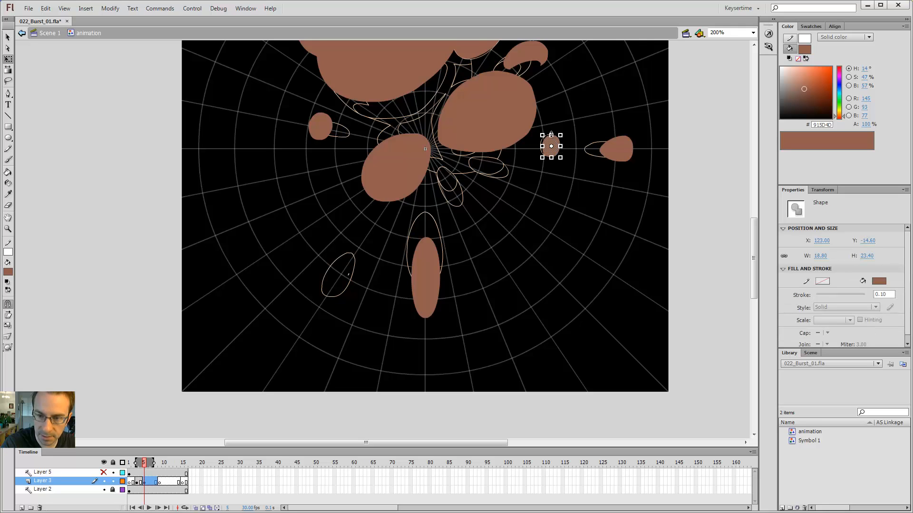
{"action": "left_click_drag", "start_coordinate": [551, 158], "coordinate": [551, 156]}
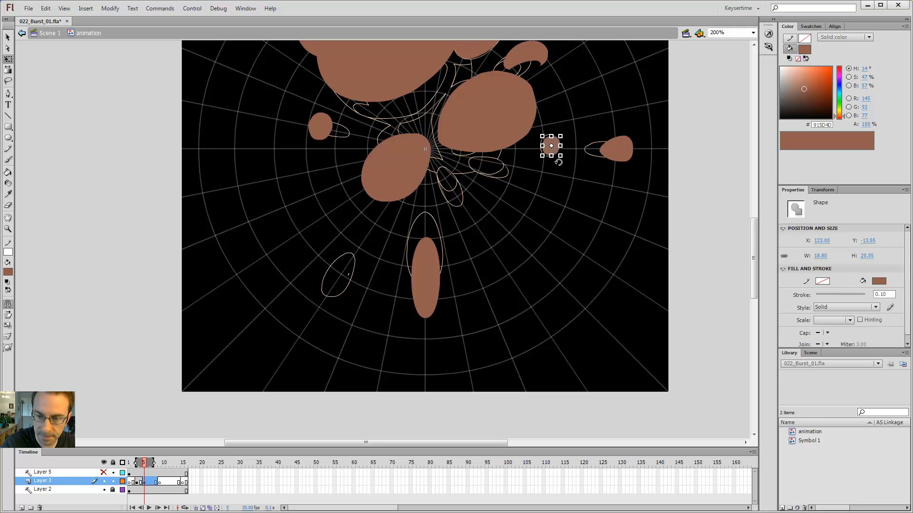
{"action": "left_click", "coordinate": [566, 176]}
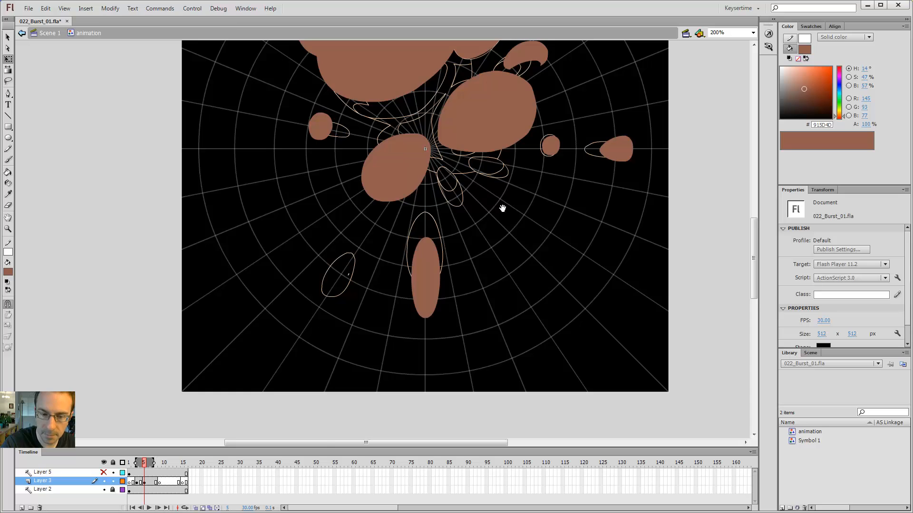
Widen the tall oval puff below the centre by bending its sides outward to match the previous outline's width
{"action": "left_click_drag", "start_coordinate": [501, 206], "coordinate": [594, 140]}
{"action": "key", "text": "b"}
{"action": "key", "text": "comma"}
{"action": "key", "text": "period"}
{"action": "key", "text": "v"}
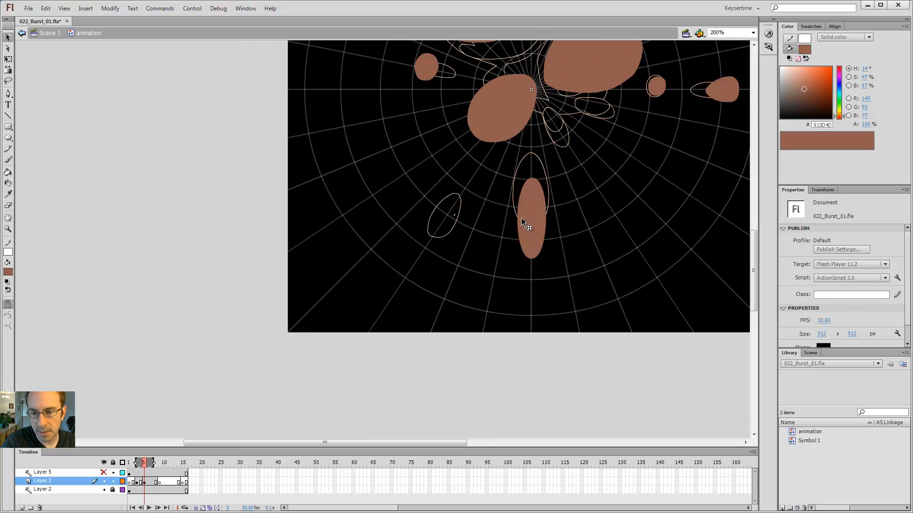
{"action": "left_click_drag", "start_coordinate": [516, 220], "coordinate": [548, 221]}
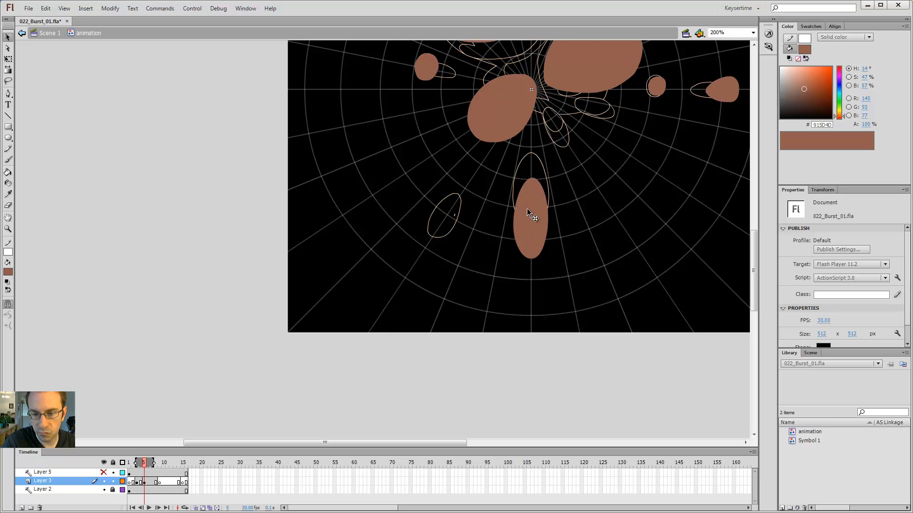
Flip repeatedly between frames 3 and 5 to examine how the tall oval puff moves outward
{"action": "key", "text": "comma"}
{"action": "key", "text": "comma"}
{"action": "key", "text": "period"}
{"action": "key", "text": "period"}
{"action": "key", "text": "comma"}
{"action": "key", "text": "comma"}
{"action": "key", "text": "period"}
{"action": "key", "text": "period"}
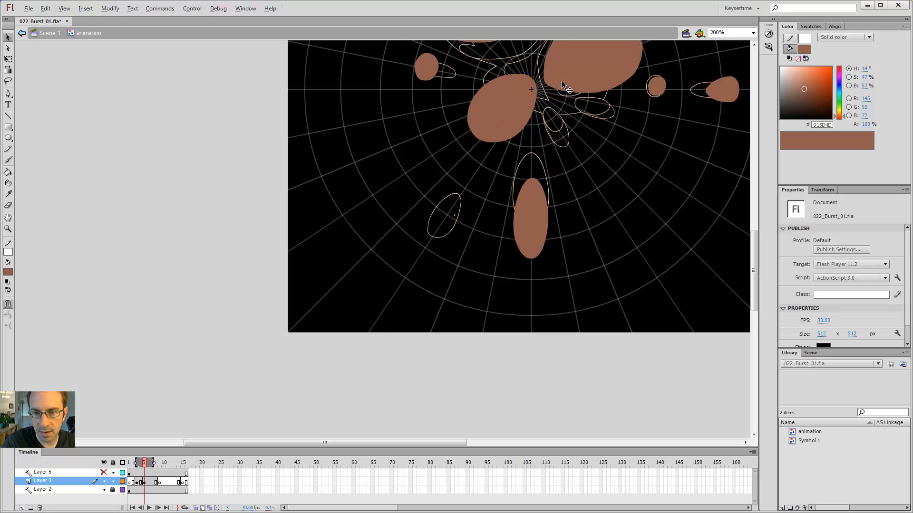
Brush an egg-shaped puff just outside the lower-left debris outline on frame 5 and fill it with brown
{"action": "key", "text": "b"}
{"action": "key", "text": "comma"}
{"action": "key", "text": "comma"}
{"action": "key", "text": "period"}
{"action": "key", "text": "period"}
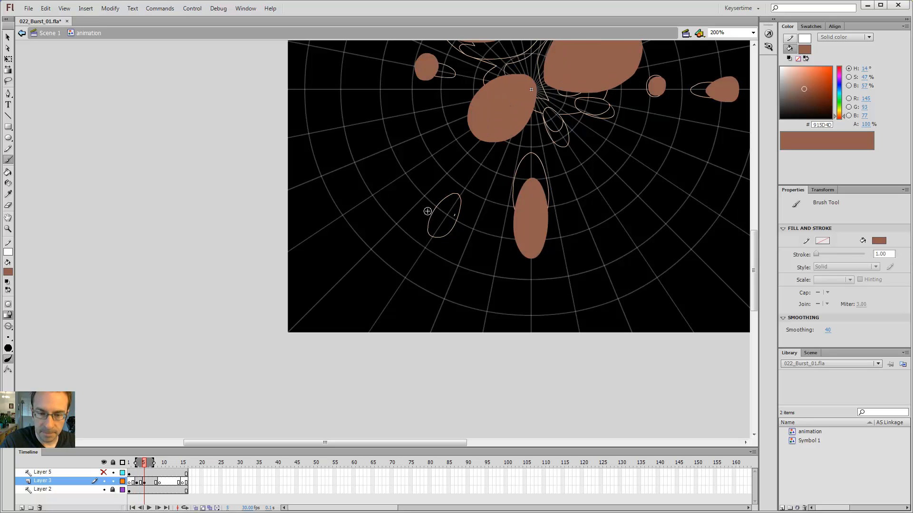
{"action": "left_click_drag", "start_coordinate": [428, 211], "coordinate": [416, 255]}
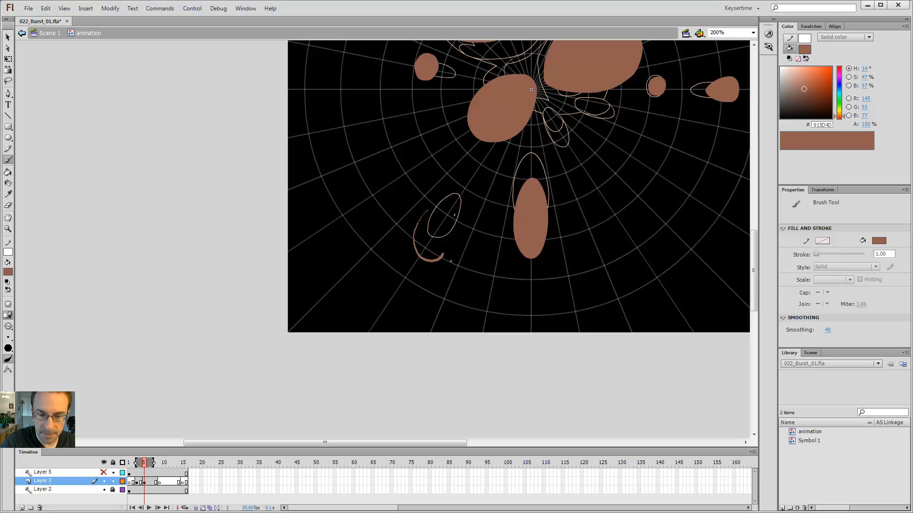
{"action": "left_click_drag", "start_coordinate": [423, 213], "coordinate": [414, 238]}
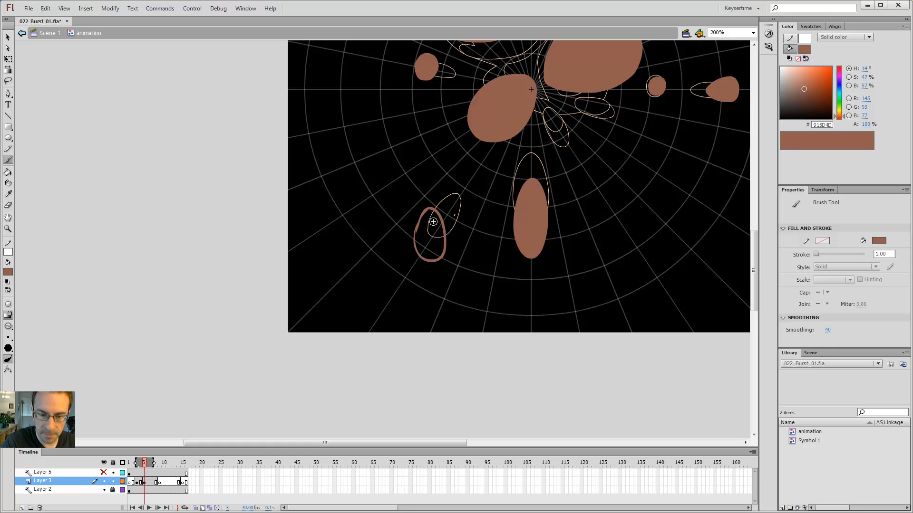
{"action": "key", "text": "k"}
{"action": "left_click", "coordinate": [429, 230]}
Erase the inner side of the lower-left egg-shaped puff to carve it into a crescent
{"action": "key", "text": "v"}
{"action": "key", "text": "comma"}
{"action": "key", "text": "comma"}
{"action": "key", "text": "period"}
{"action": "key", "text": "period"}
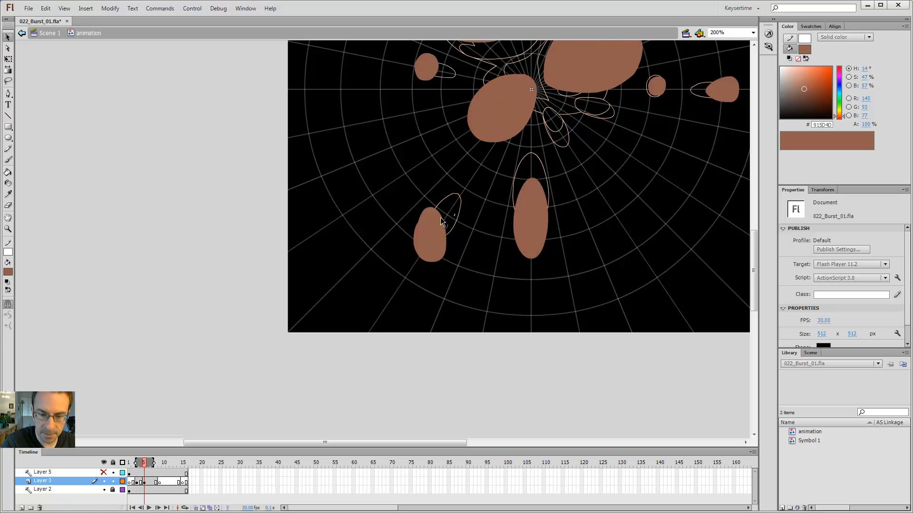
{"action": "key", "text": "e"}
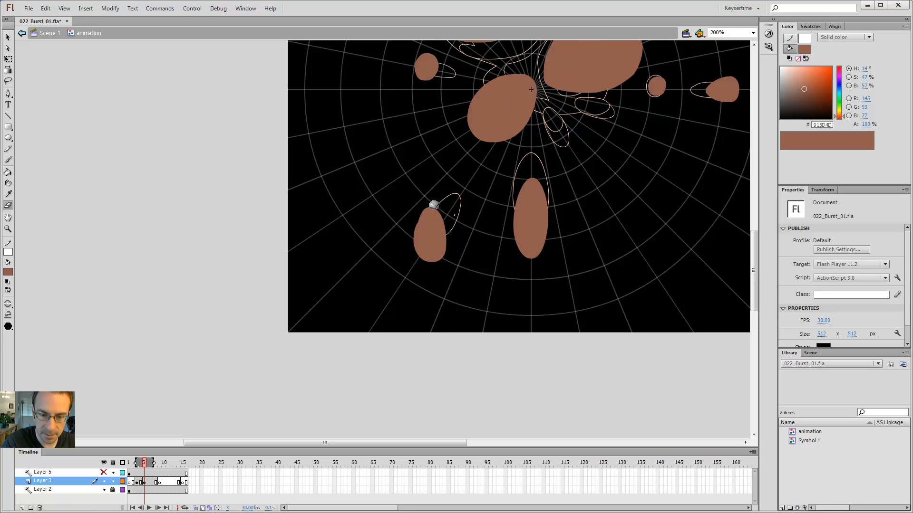
{"action": "mouse_move", "coordinate": [435, 204]}
{"action": "left_mouse_down"}
{"action": "mouse_move", "coordinate": [439, 241]}
{"action": "mouse_move", "coordinate": [458, 237]}
{"action": "left_mouse_up"}
Flip repeatedly between frames 3 and 5 to examine how the lower-left crescent follows the earlier puff
{"action": "key", "text": "comma"}
{"action": "key", "text": "comma"}
{"action": "key", "text": "period"}
{"action": "key", "text": "period"}
{"action": "key", "text": "comma"}
{"action": "key", "text": "comma"}
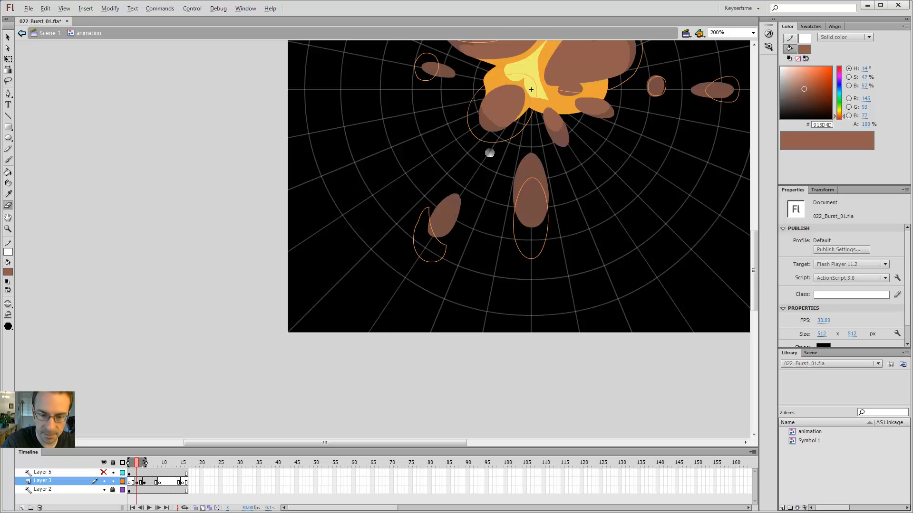
{"action": "key", "text": "period"}
{"action": "key", "text": "period"}
Nudge the lower-left crescent puff slightly upward
{"action": "left_click_drag", "start_coordinate": [571, 188], "coordinate": [563, 204]}
{"action": "key", "text": "v"}
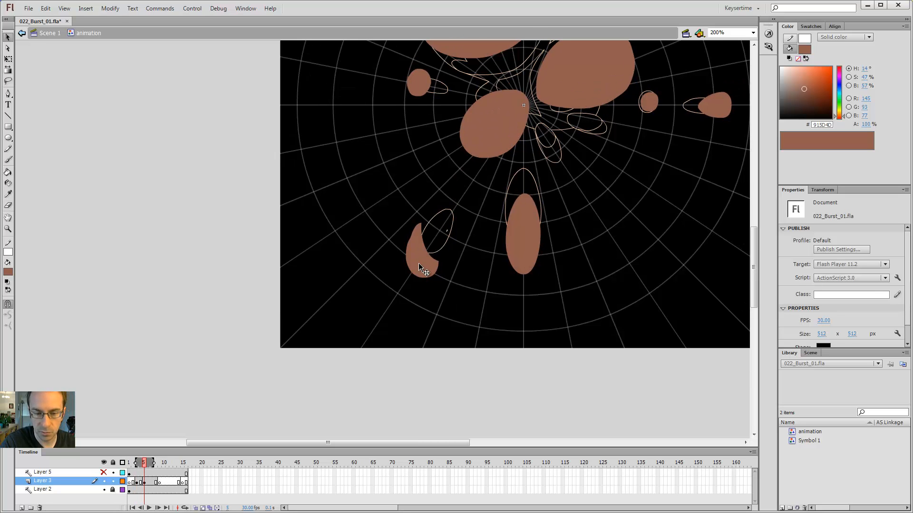
{"action": "left_click", "coordinate": [424, 268]}
{"action": "key", "text": "shift+Up"}
{"action": "left_click", "coordinate": [446, 232]}
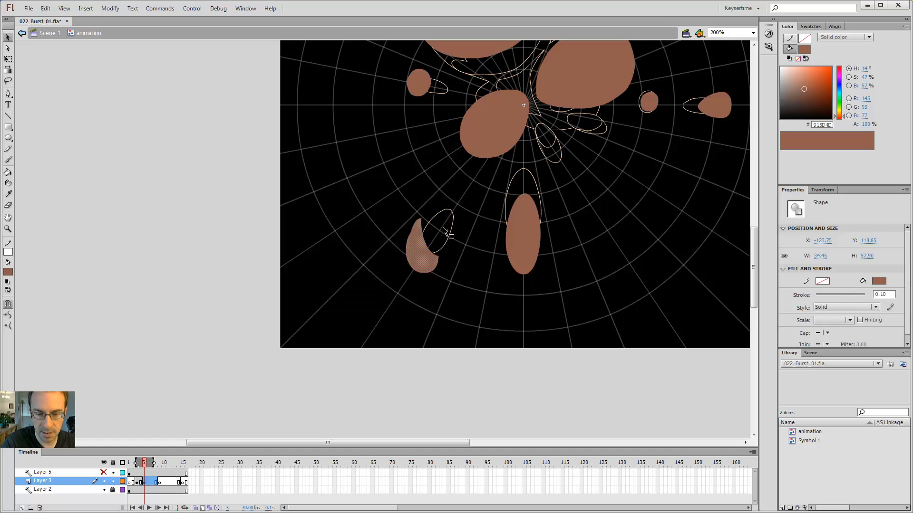
Erase more of the crescent's inner edge to thin it and check it against the previous drawing
{"action": "key", "text": "e"}
{"action": "mouse_move", "coordinate": [404, 233]}
{"action": "left_mouse_down"}
{"action": "mouse_move", "coordinate": [441, 205]}
{"action": "mouse_move", "coordinate": [428, 217]}
{"action": "mouse_move", "coordinate": [430, 252]}
{"action": "mouse_move", "coordinate": [454, 251]}
{"action": "left_mouse_up"}
{"action": "key", "text": "comma"}
{"action": "key", "text": "period"}
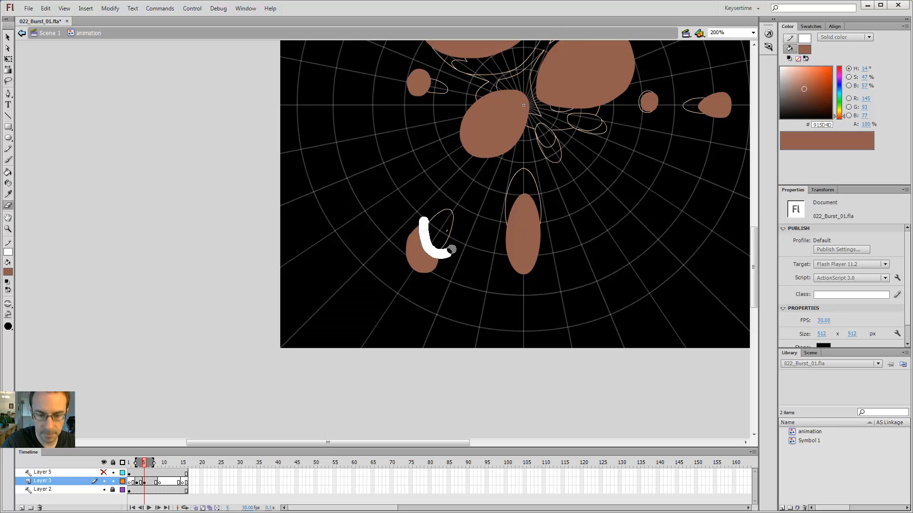
{"action": "key", "text": "comma"}
{"action": "key", "text": "period"}
Flip repeatedly between frames 3 and 5 to examine the motion of the small debris just below the explosion's centre
{"action": "scroll", "coordinate": [474, 163], "scroll_direction": "up", "scroll_amount": 3}
{"action": "scroll", "coordinate": [474, 163], "scroll_direction": "right", "scroll_amount": 3}
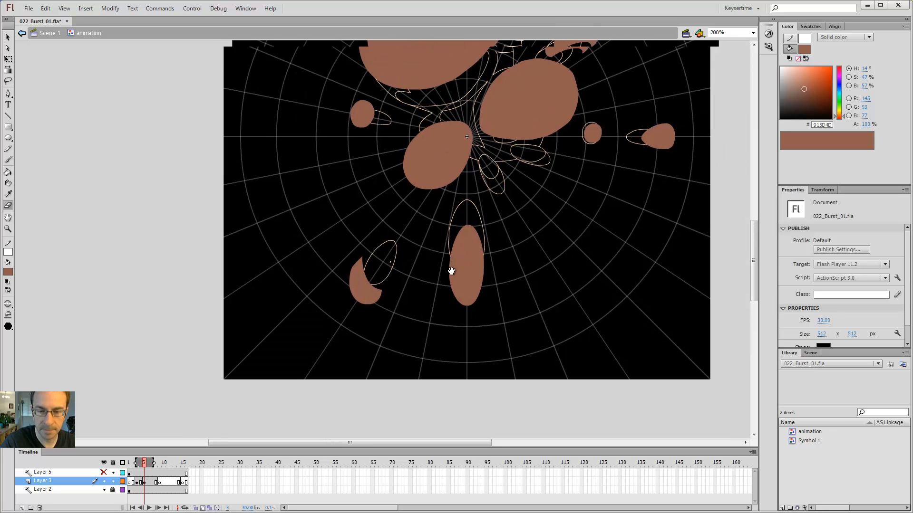
{"action": "key", "text": "b"}
{"action": "key", "text": "comma"}
{"action": "key", "text": "comma"}
{"action": "key", "text": "period"}
{"action": "key", "text": "period"}
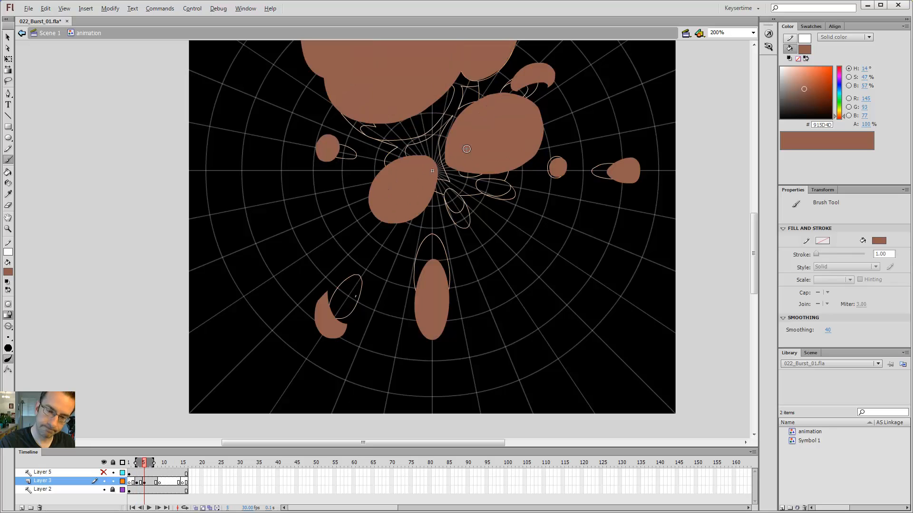
{"action": "key", "text": "comma"}
{"action": "key", "text": "comma"}
{"action": "key", "text": "period"}
{"action": "key", "text": "period"}
{"action": "key", "text": "comma"}
{"action": "key", "text": "comma"}
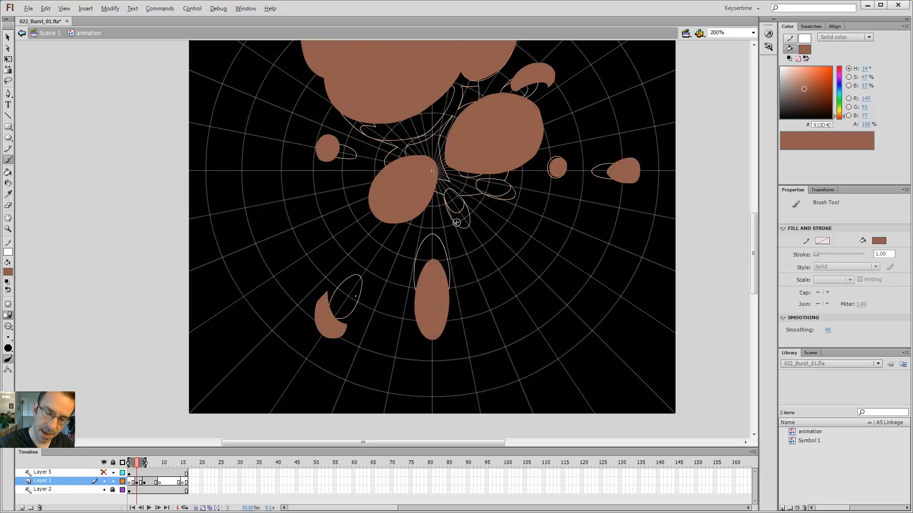
Brush a small slanted oval puff over the debris outline just below and right of the centre and fill it with brown
{"action": "key", "text": "period"}
{"action": "key", "text": "period"}
{"action": "key", "text": "comma"}
{"action": "key", "text": "comma"}
{"action": "key", "text": "period"}
{"action": "key", "text": "period"}
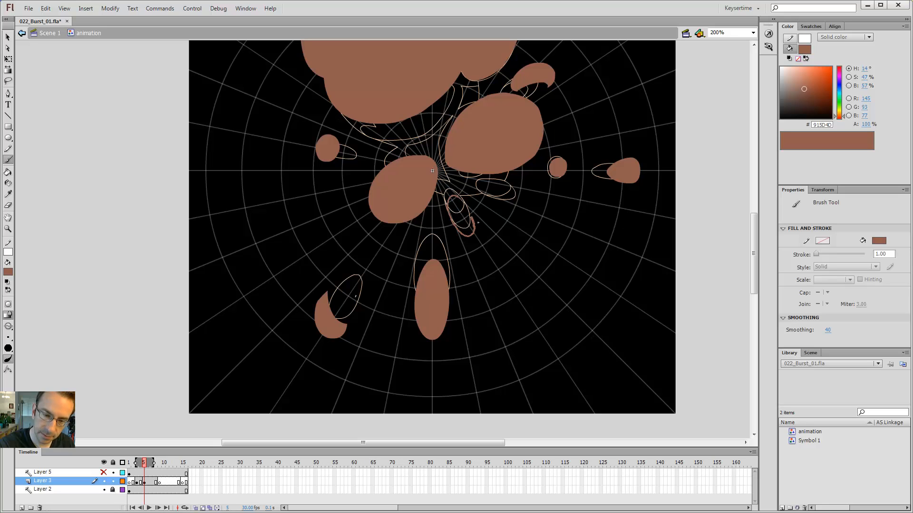
{"action": "key", "text": "comma"}
{"action": "key", "text": "comma"}
{"action": "key", "text": "period"}
{"action": "key", "text": "period"}
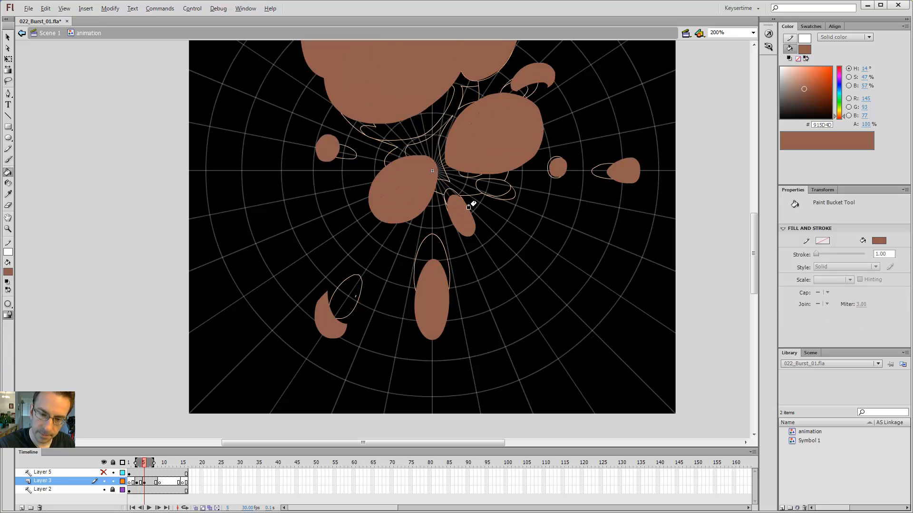
Flip repeatedly between frames 3 and 5 to examine the motion of the small debris just below and right of the centre
{"action": "key", "text": "v"}
{"action": "key", "text": "comma"}
{"action": "key", "text": "comma"}
{"action": "key", "text": "period"}
{"action": "key", "text": "period"}
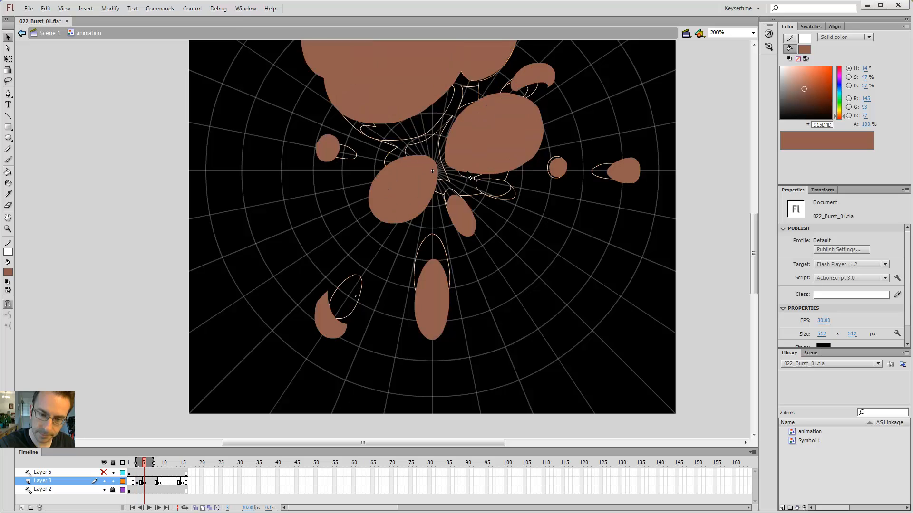
{"action": "key", "text": "comma"}
{"action": "key", "text": "comma"}
{"action": "key", "text": "period"}
{"action": "key", "text": "period"}
{"action": "key", "text": "comma"}
{"action": "key", "text": "comma"}
{"action": "key", "text": "period"}
{"action": "key", "text": "period"}
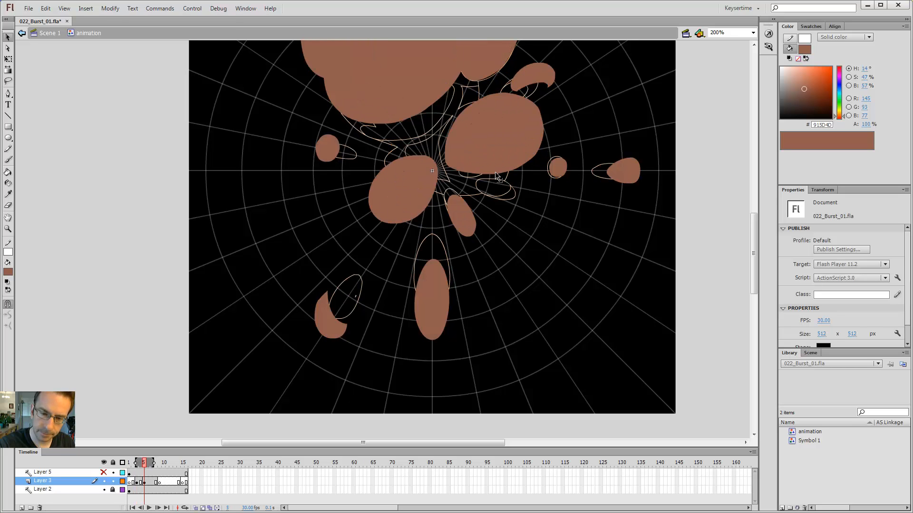
{"action": "key", "text": "comma"}
{"action": "key", "text": "comma"}
{"action": "key", "text": "period"}
{"action": "key", "text": "period"}
{"action": "key", "text": "comma"}
{"action": "key", "text": "comma"}
{"action": "key", "text": "period"}
{"action": "key", "text": "period"}
Brush a flat slanted oval puff beyond the debris outline right of the centre, fill it with brown and compare it with frame 3
{"action": "key", "text": "b"}
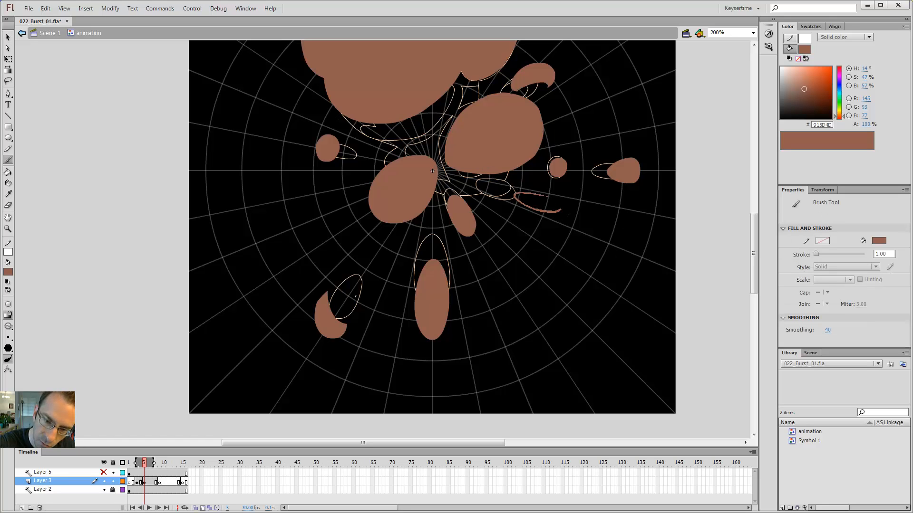
{"action": "key", "text": "k"}
{"action": "key", "text": "comma"}
{"action": "key", "text": "comma"}
{"action": "key", "text": "period"}
{"action": "key", "text": "period"}
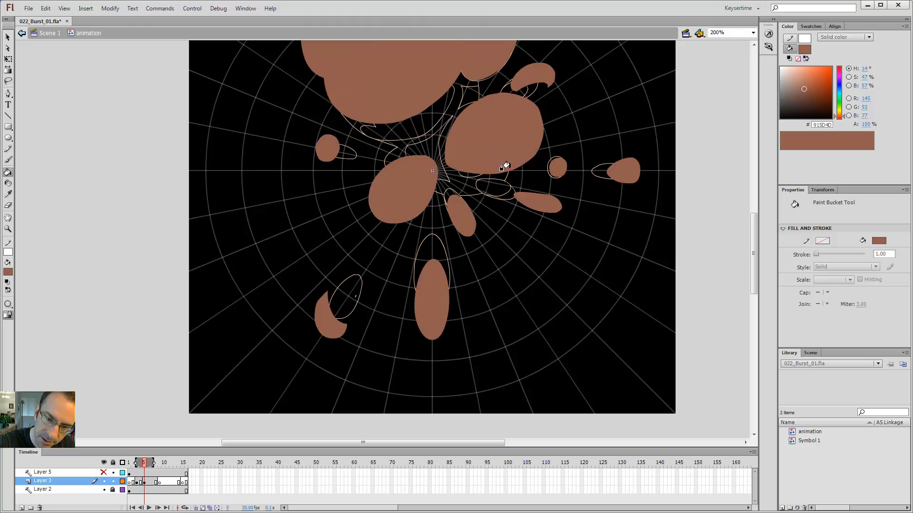
{"action": "key", "text": "comma"}
{"action": "key", "text": "comma"}
{"action": "key", "text": "period"}
{"action": "key", "text": "period"}
{"action": "key", "text": "v"}
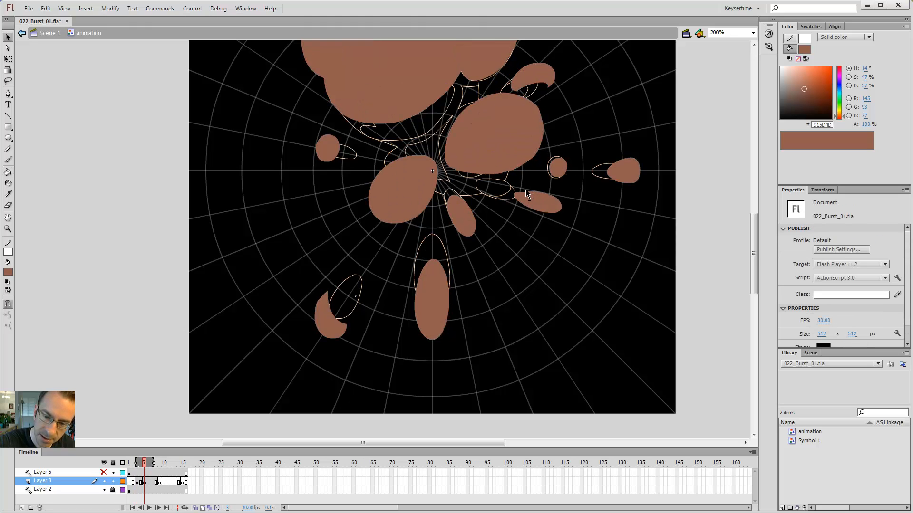
View the whole explosion at 100% and flip between frames 3 and 5 to examine the overall motion
{"action": "key", "text": "ctrl+1"}
{"action": "key", "text": "comma"}
{"action": "key", "text": "comma"}
{"action": "key", "text": "period"}
{"action": "key", "text": "period"}
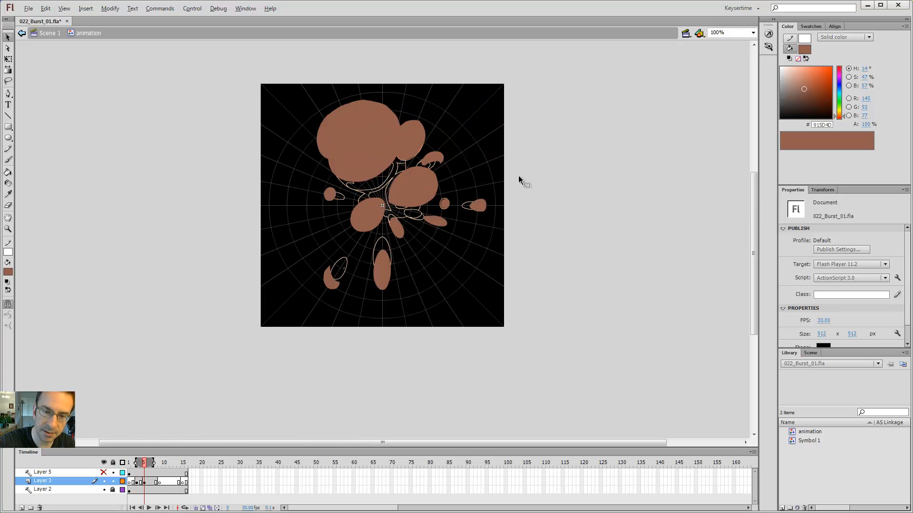
{"action": "key", "text": "comma"}
{"action": "key", "text": "comma"}
{"action": "key", "text": "period"}
{"action": "key", "text": "period"}
{"action": "key", "text": "comma"}
{"action": "key", "text": "comma"}
{"action": "key", "text": "period"}
{"action": "key", "text": "period"}
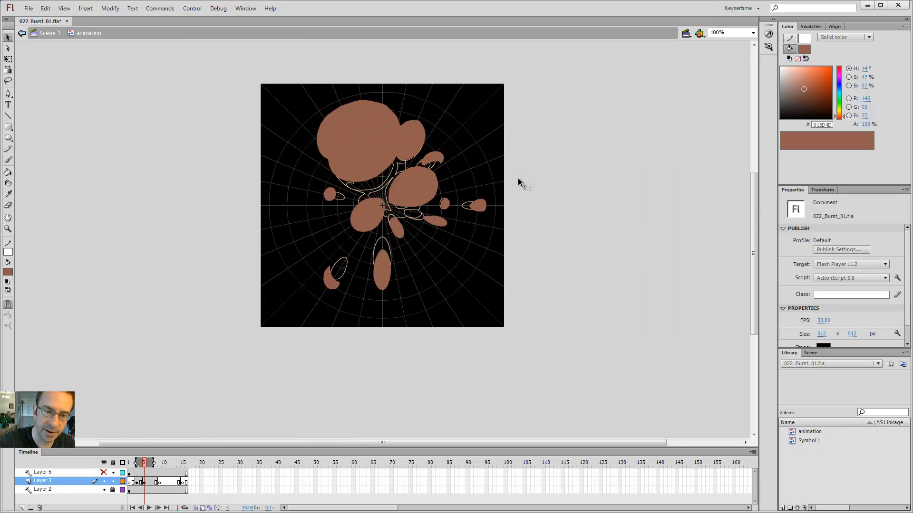
Go to frame 9 on Layer 3 and step back to frame 3 and forward again to study how the puffs expand
{"action": "left_click", "coordinate": [160, 482]}
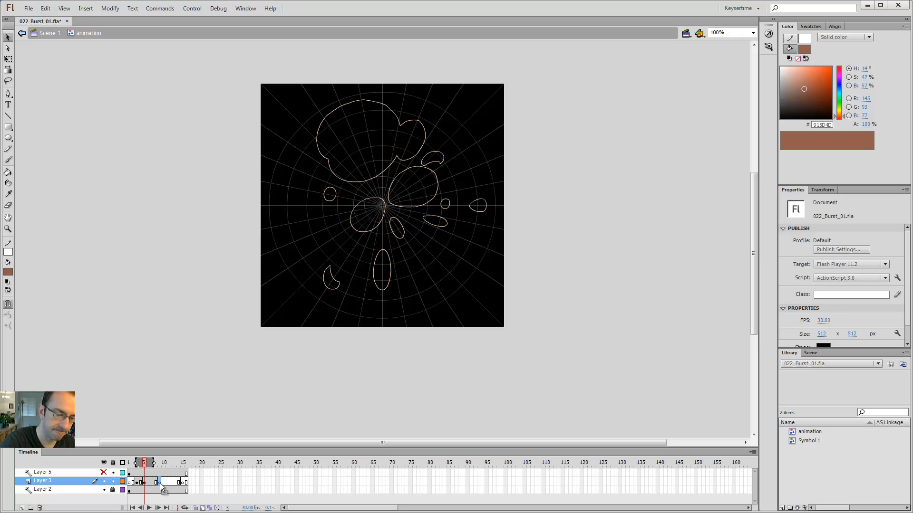
{"action": "key", "text": "b"}
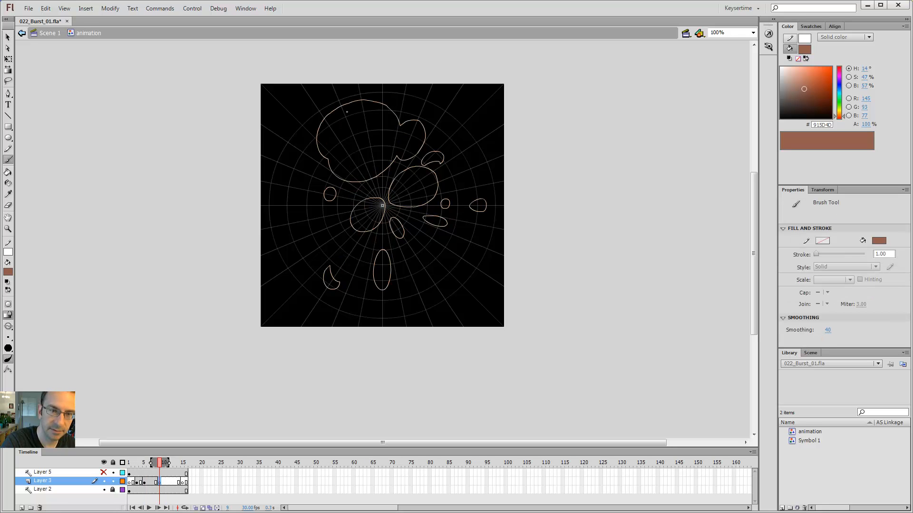
{"action": "key", "text": "comma"}
{"action": "key", "text": "comma"}
{"action": "key", "text": "comma"}
{"action": "key", "text": "comma"}
{"action": "key", "text": "comma"}
{"action": "key", "text": "comma"}
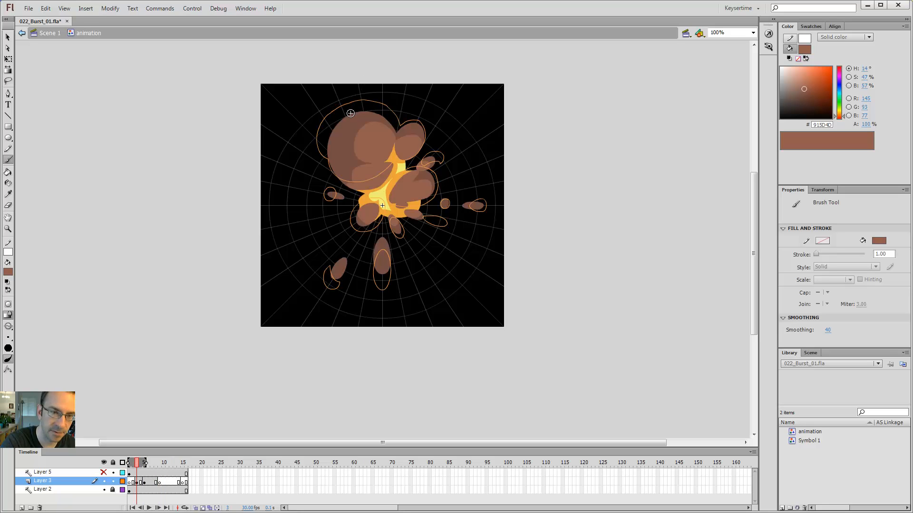
{"action": "key", "text": "period"}
{"action": "key", "text": "period"}
{"action": "key", "text": "period"}
{"action": "key", "text": "period"}
{"action": "key", "text": "period"}
{"action": "key", "text": "period"}
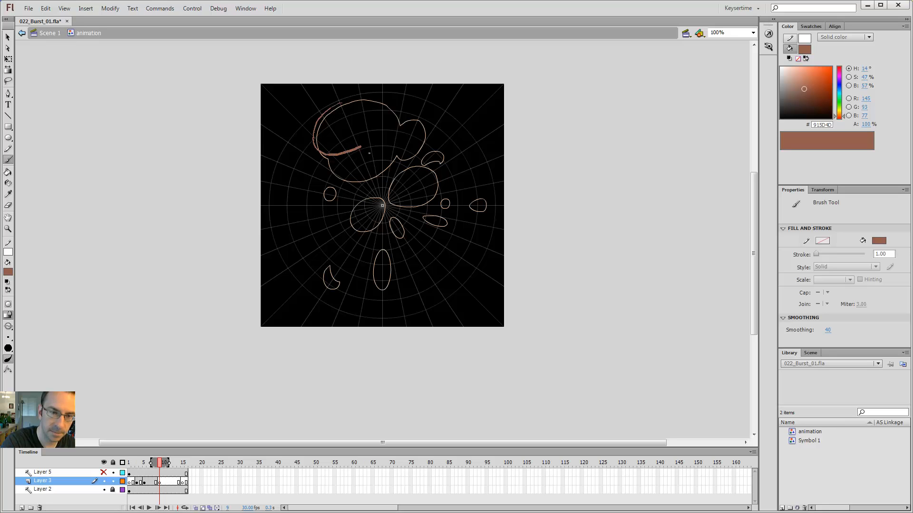
Brush a large slanted oval over the upper part of the biggest puff in frame 9, fill it with brown and compare it with frame 5
{"action": "left_click_drag", "start_coordinate": [369, 153], "coordinate": [395, 130]}
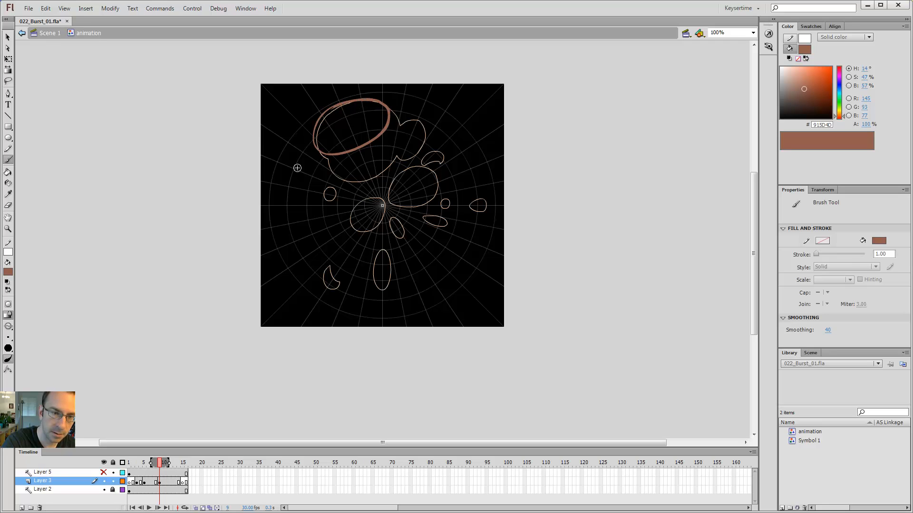
{"action": "key", "text": "k"}
{"action": "left_click", "coordinate": [350, 138]}
{"action": "key", "text": "comma"}
{"action": "key", "text": "comma"}
{"action": "key", "text": "comma"}
{"action": "key", "text": "comma"}
{"action": "key", "text": "period"}
{"action": "key", "text": "period"}
{"action": "key", "text": "period"}
{"action": "key", "text": "period"}
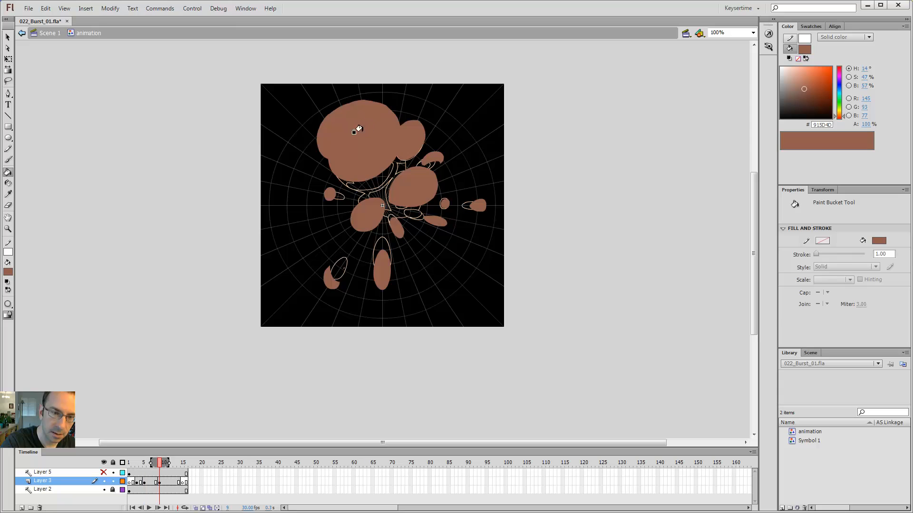
Brush a smaller rounded lobe onto the underside of the large puff and fill it with brown
{"action": "key", "text": "b"}
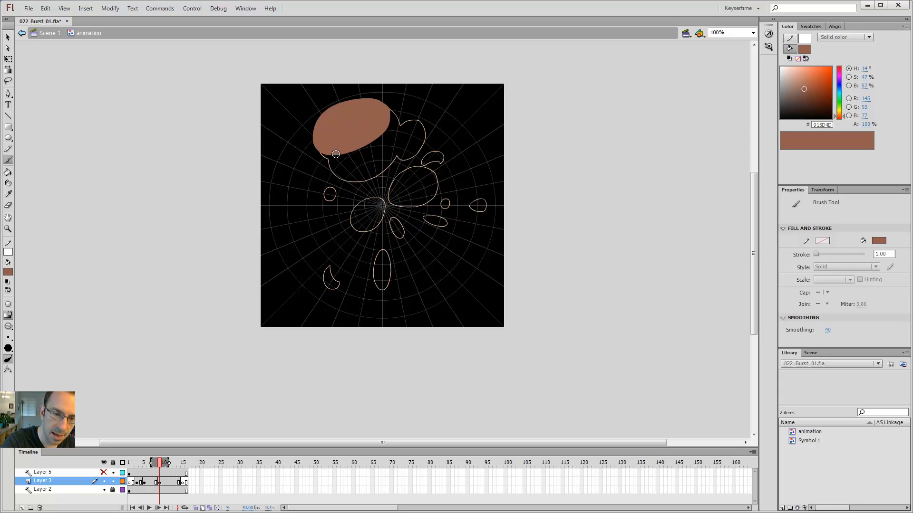
{"action": "key", "text": "ctrl+z"}
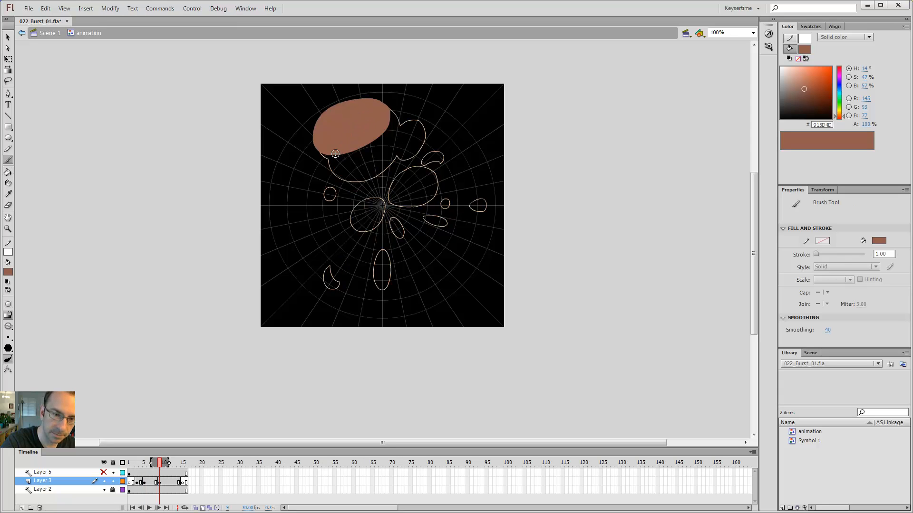
{"action": "left_click_drag", "start_coordinate": [343, 171], "coordinate": [354, 179]}
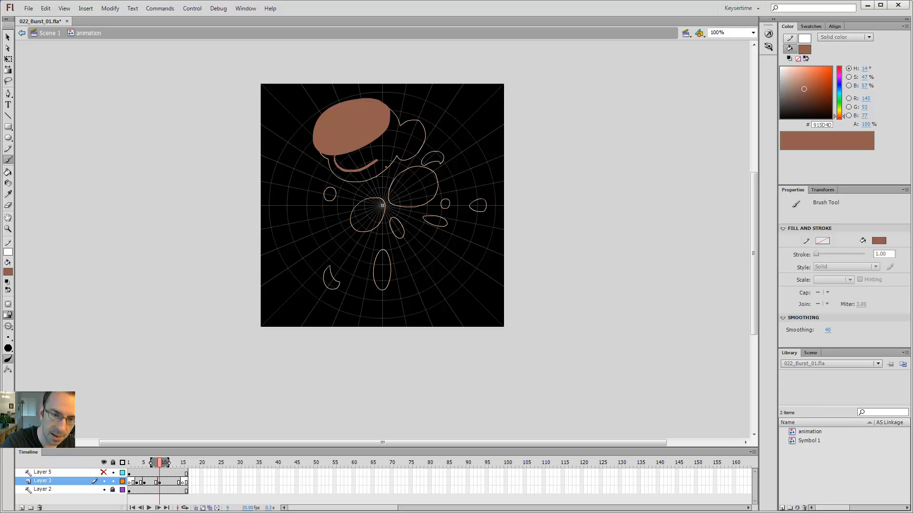
{"action": "key", "text": "k"}
{"action": "left_click", "coordinate": [364, 151]}
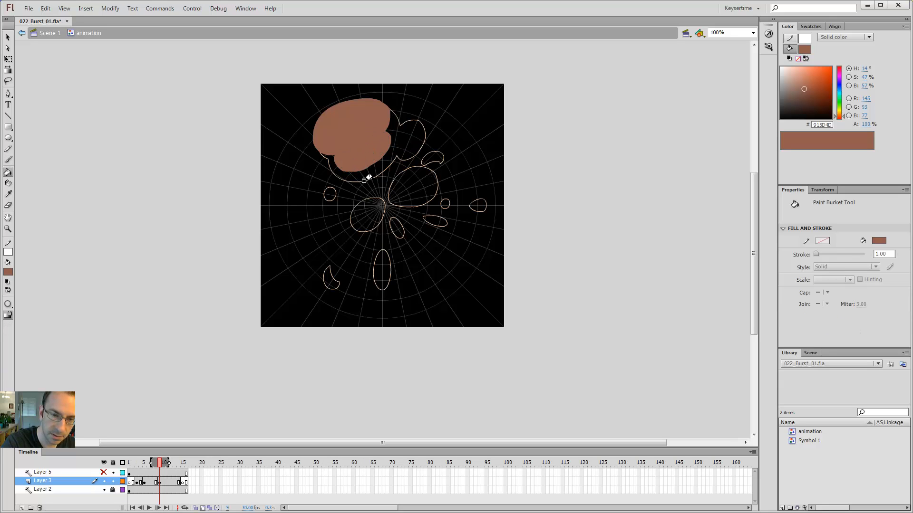
Flip repeatedly between frames 5 and 9 to check how the large puff changes shape
{"action": "key", "text": "comma"}
{"action": "key", "text": "comma"}
{"action": "key", "text": "comma"}
{"action": "key", "text": "comma"}
{"action": "key", "text": "alt+period"}
{"action": "key", "text": "alt+comma"}
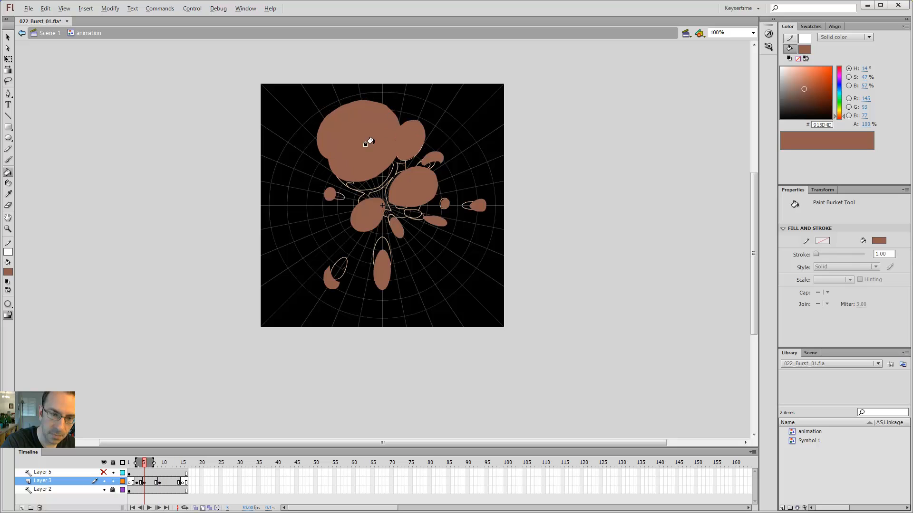
{"action": "key", "text": "alt+period"}
{"action": "key", "text": "alt+comma"}
{"action": "key", "text": "alt+period"}
{"action": "key", "text": "alt+comma"}
{"action": "key", "text": "alt+period"}
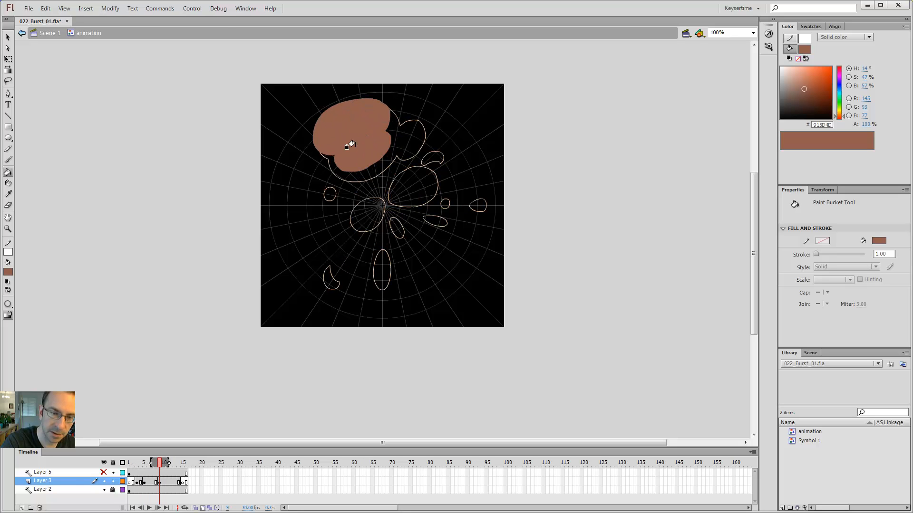
{"action": "key", "text": "alt+comma"}
{"action": "key", "text": "alt+period"}
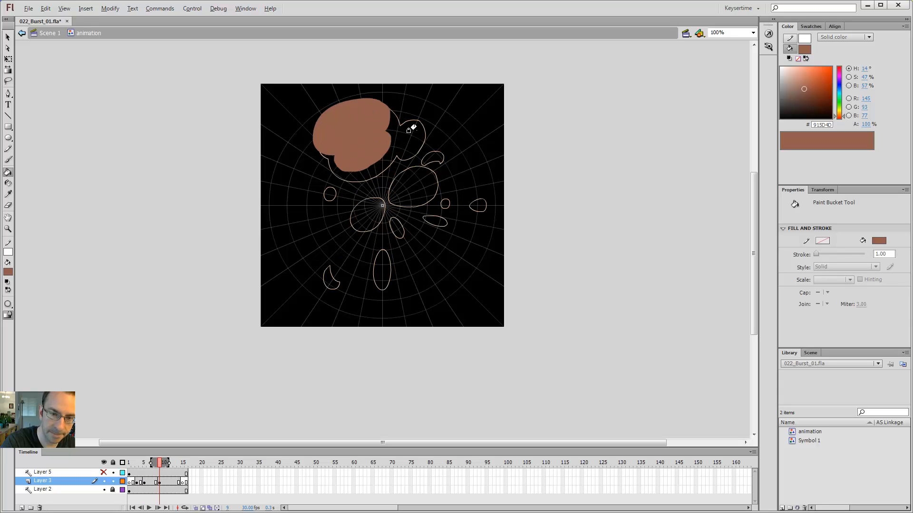
Brush a brown-filled crescent over the upper-right puff outline and a thin one over the small puff just below it
{"action": "key", "text": "b"}
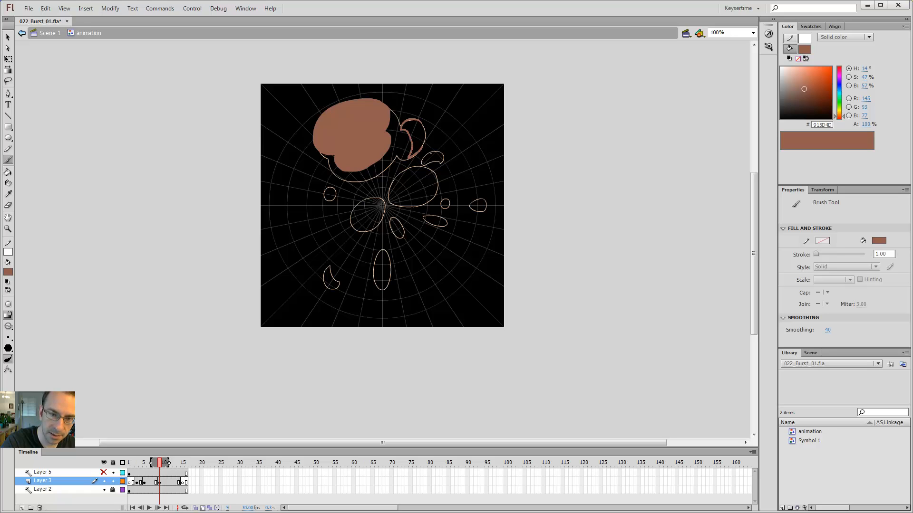
{"action": "mouse_move", "coordinate": [431, 153]}
{"action": "left_mouse_down"}
{"action": "mouse_move", "coordinate": [428, 126]}
{"action": "mouse_move", "coordinate": [417, 130]}
{"action": "mouse_move", "coordinate": [422, 162]}
{"action": "mouse_move", "coordinate": [434, 152]}
{"action": "mouse_move", "coordinate": [443, 158]}
{"action": "mouse_move", "coordinate": [426, 157]}
{"action": "left_mouse_up"}
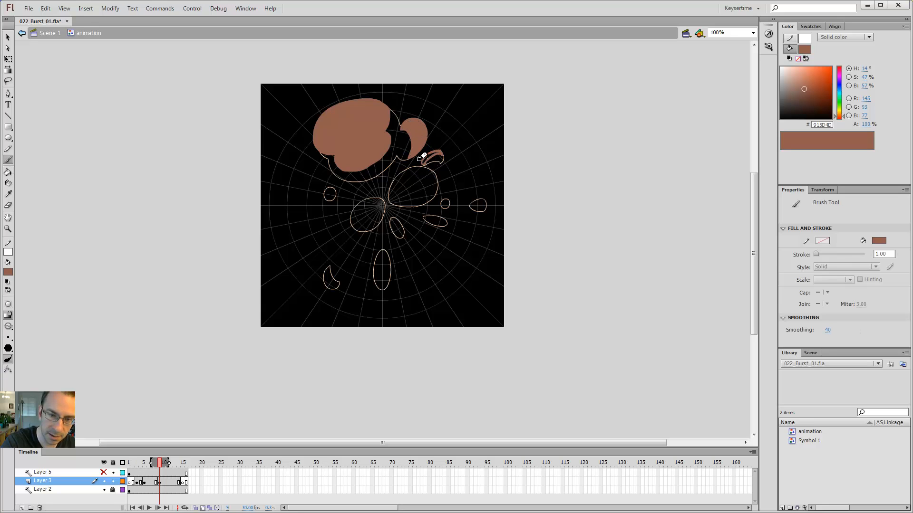
{"action": "key", "text": "k"}
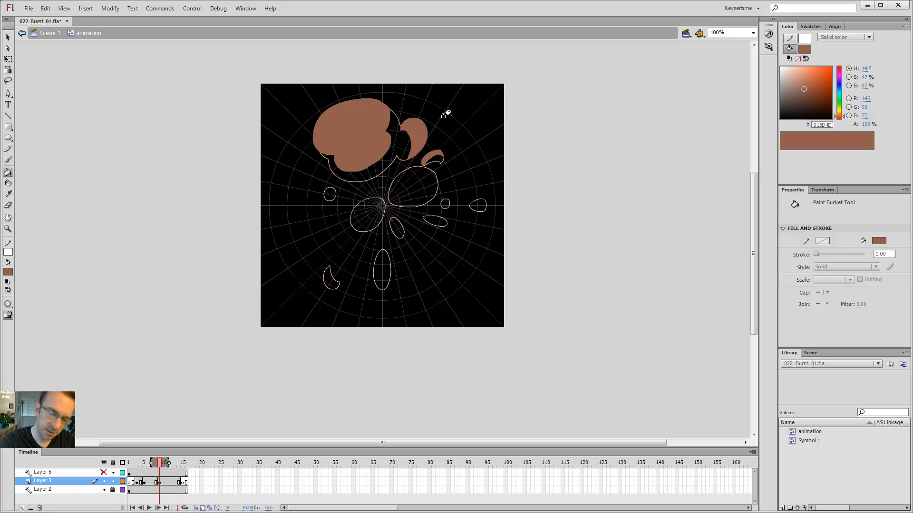
Delete the larger crescent beside the big puff
{"action": "left_click", "coordinate": [421, 130], "text": "ctrl"}
{"action": "key", "text": "Delete"}
{"action": "key", "text": "b"}
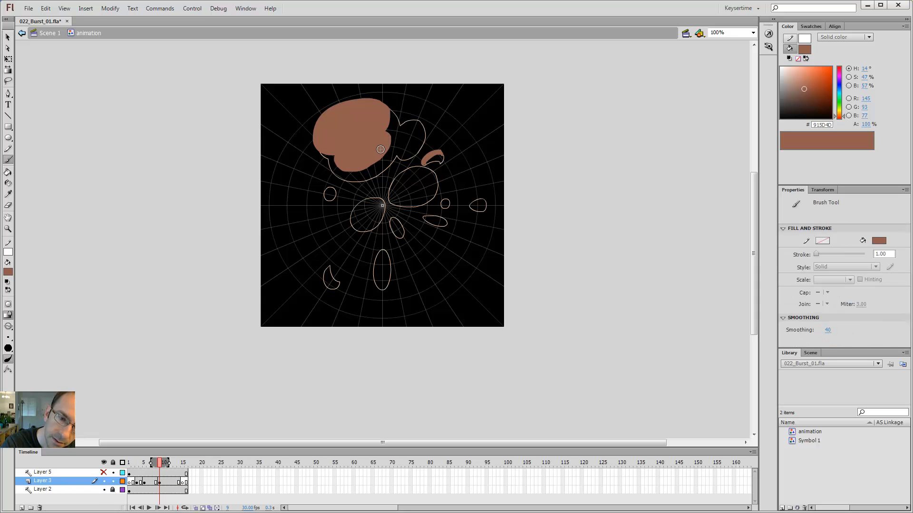
Step from frame 9 back to frame 3 and forward again to examine the round puff beside the largest one
{"action": "key", "text": "e"}
{"action": "key", "text": "comma"}
{"action": "key", "text": "comma"}
{"action": "key", "text": "comma"}
{"action": "key", "text": "comma"}
{"action": "key", "text": "comma"}
{"action": "key", "text": "comma"}
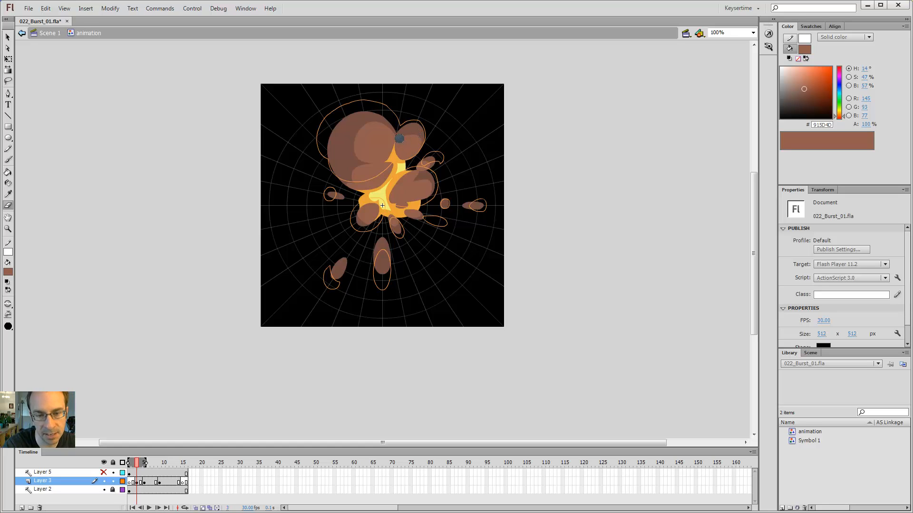
{"action": "key", "text": "period"}
{"action": "key", "text": "period"}
{"action": "key", "text": "period"}
{"action": "key", "text": "period"}
{"action": "key", "text": "period"}
{"action": "key", "text": "period"}
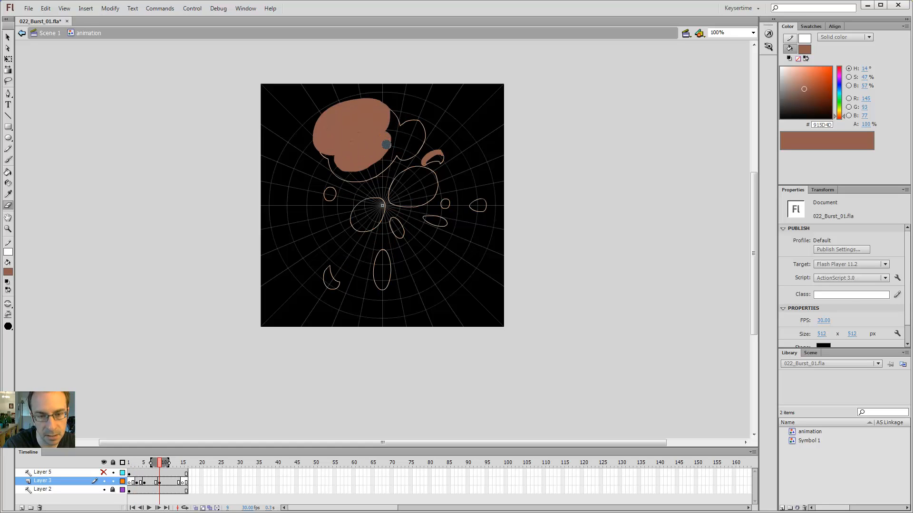
Step again through frames 3, 5 and 9 to compare the shape and position of the upper-right puff
{"action": "key", "text": "b"}
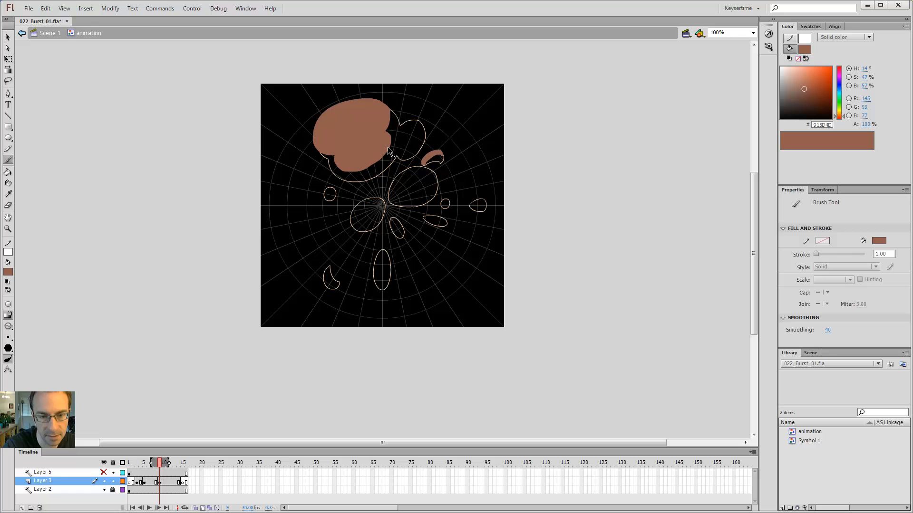
{"action": "key", "text": "y"}
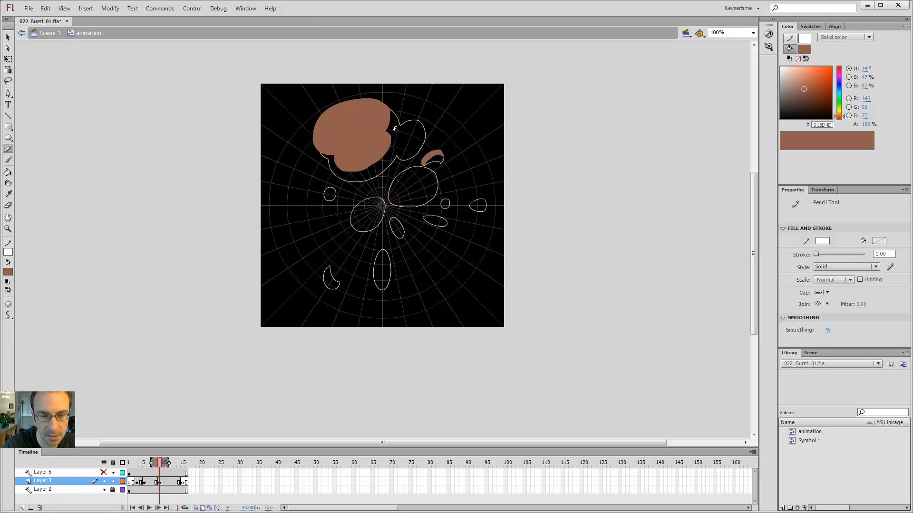
{"action": "key", "text": "e"}
{"action": "mouse_move", "coordinate": [386, 157]}
{"action": "left_mouse_down"}
{"action": "mouse_move", "coordinate": [389, 169]}
{"action": "mouse_move", "coordinate": [396, 142]}
{"action": "mouse_move", "coordinate": [388, 170]}
{"action": "left_mouse_up"}
{"action": "key", "text": "Return"}
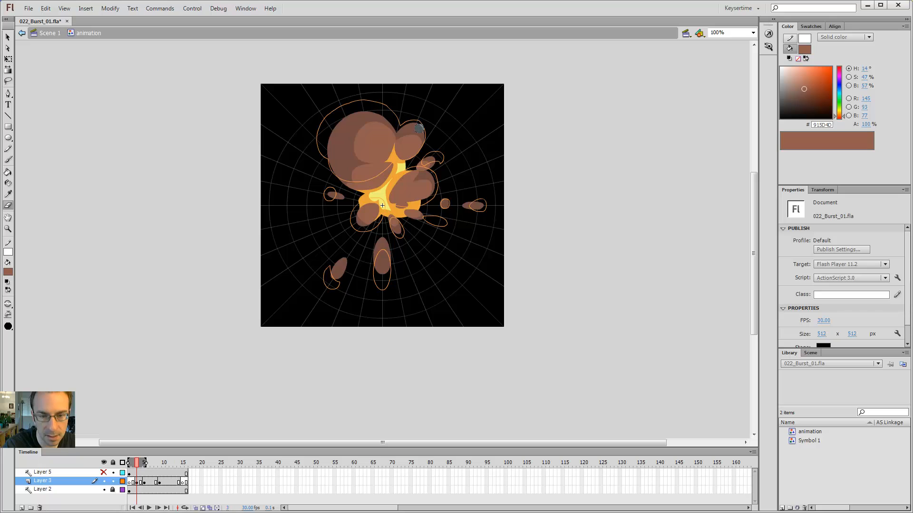
{"action": "key", "text": "period"}
{"action": "key", "text": "period"}
{"action": "key", "text": "period"}
{"action": "key", "text": "period"}
{"action": "key", "text": "period"}
{"action": "key", "text": "period"}
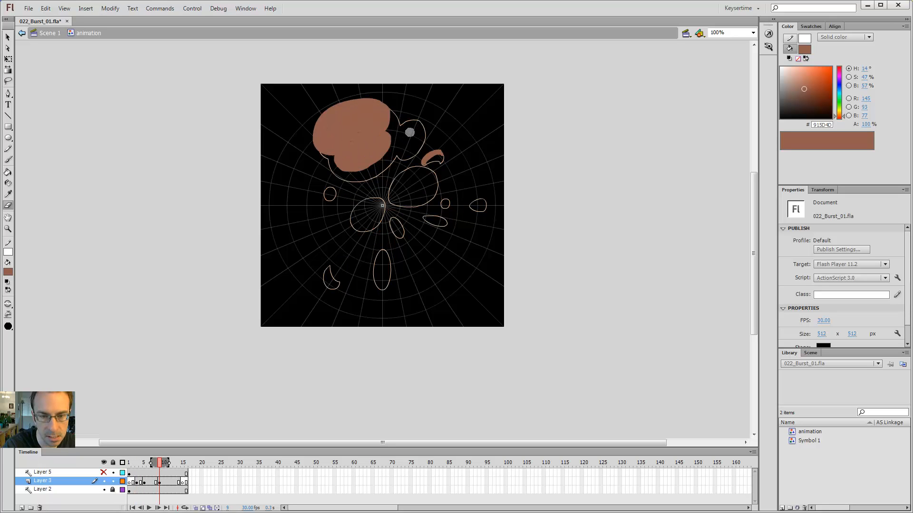
{"action": "key", "text": "comma"}
{"action": "key", "text": "comma"}
{"action": "key", "text": "comma"}
{"action": "key", "text": "comma"}
{"action": "key", "text": "comma"}
{"action": "key", "text": "comma"}
{"action": "key", "text": "period"}
{"action": "key", "text": "period"}
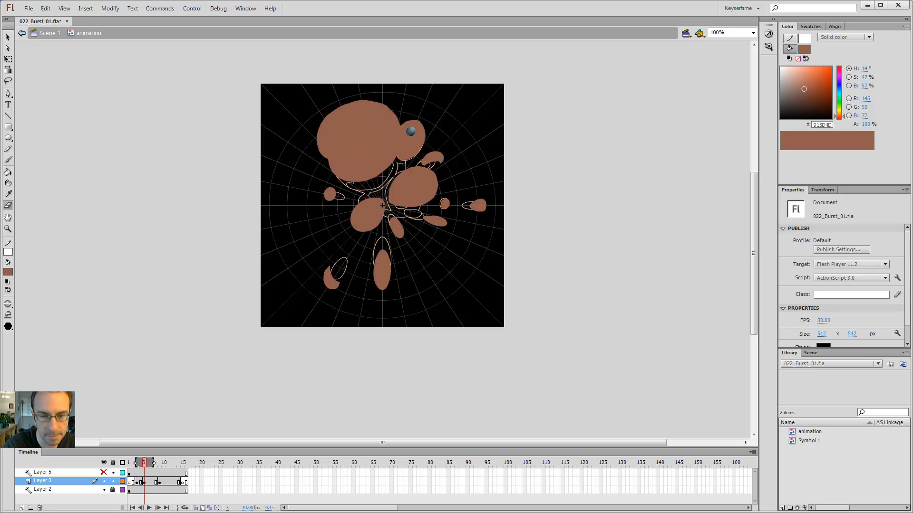
{"action": "key", "text": "period"}
{"action": "key", "text": "period"}
{"action": "key", "text": "period"}
{"action": "key", "text": "period"}
Brush an upright oval inside the upper-right puff outline in frame 9 and fill it with brown
{"action": "key", "text": "z"}
{"action": "left_click", "coordinate": [410, 138]}
{"action": "key", "text": "b"}
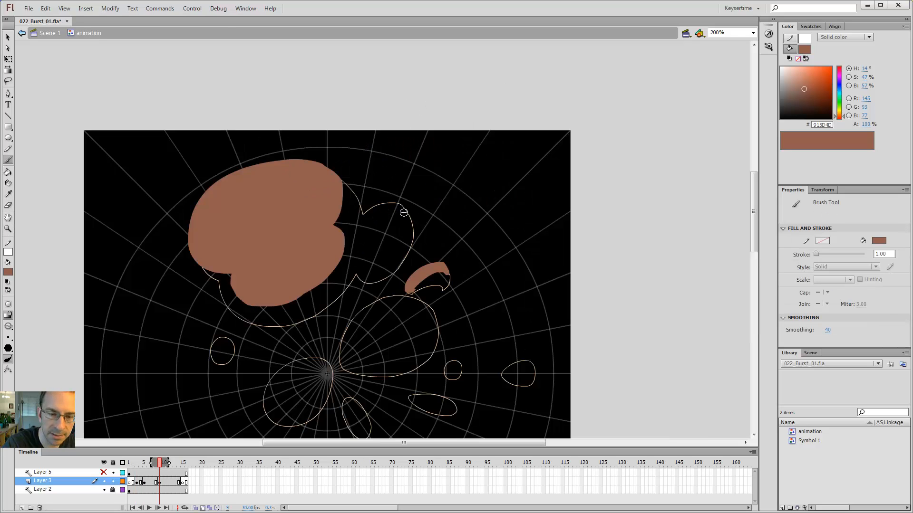
{"action": "left_click_drag", "start_coordinate": [372, 225], "coordinate": [369, 271]}
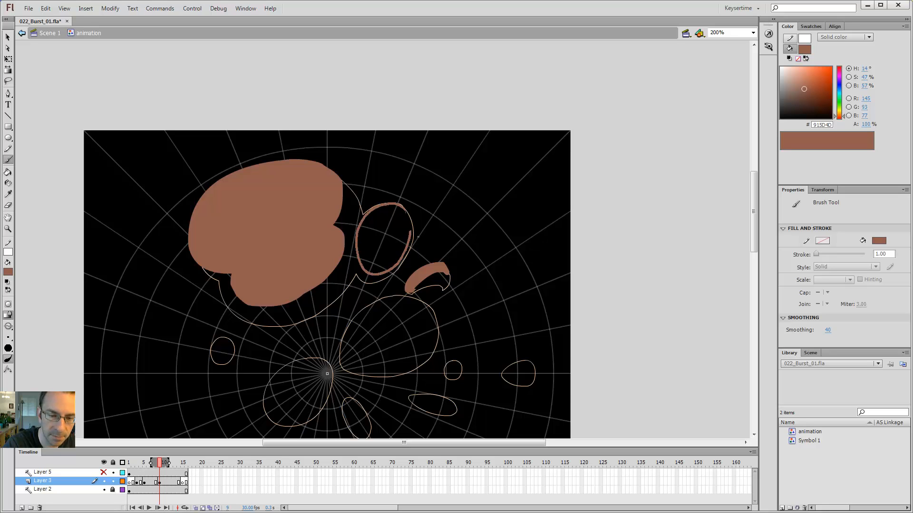
{"action": "key", "text": "k"}
{"action": "left_click", "coordinate": [401, 226]}
Cut a small oval hole near the inner edge of the upper-right puff and view the whole drawing at 100%
{"action": "key", "text": "v"}
{"action": "left_click_drag", "start_coordinate": [409, 238], "coordinate": [371, 233]}
{"action": "key", "text": "e"}
{"action": "key", "text": "v"}
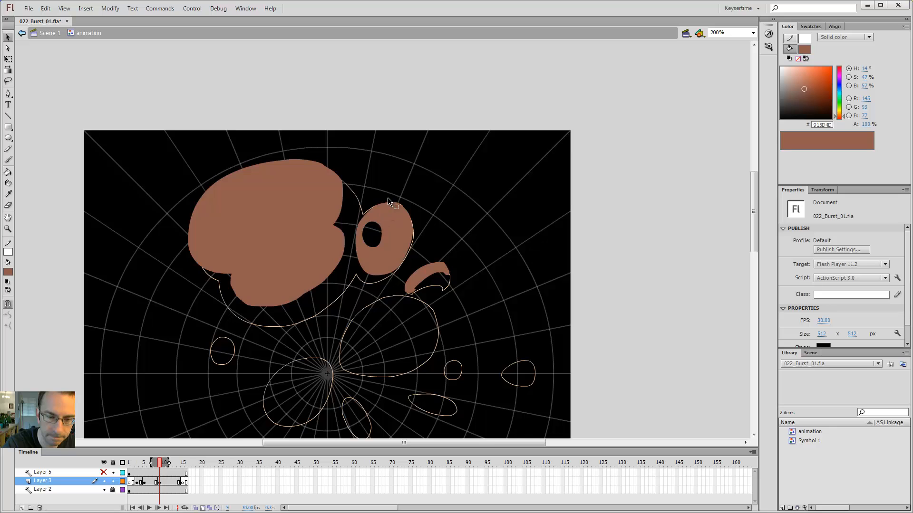
{"action": "key", "text": "ctrl+1"}
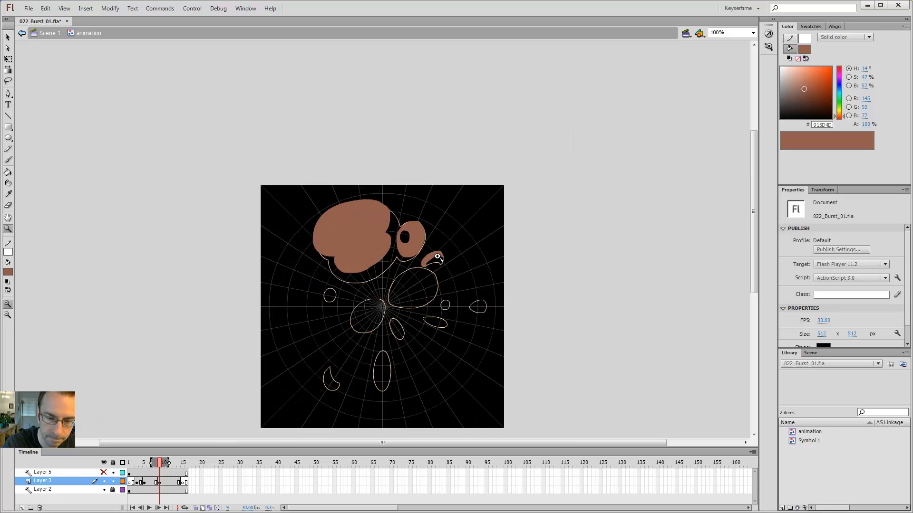
Brush a smaller crescent puff near the outer end of the small right-hand puff's outline in frame 9 and fill it brown
{"action": "key", "text": "ctrl+="}
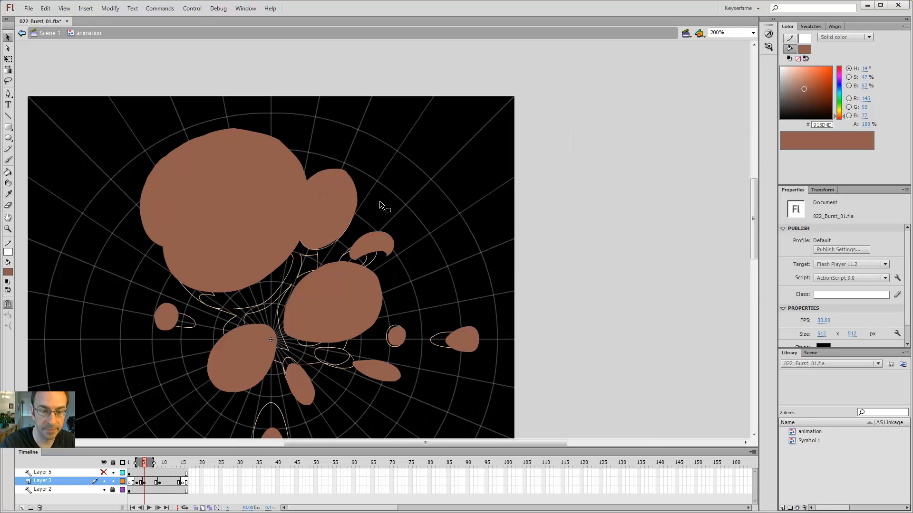
{"action": "key", "text": "."}
{"action": "key", "text": "."}
{"action": "key", "text": "b"}
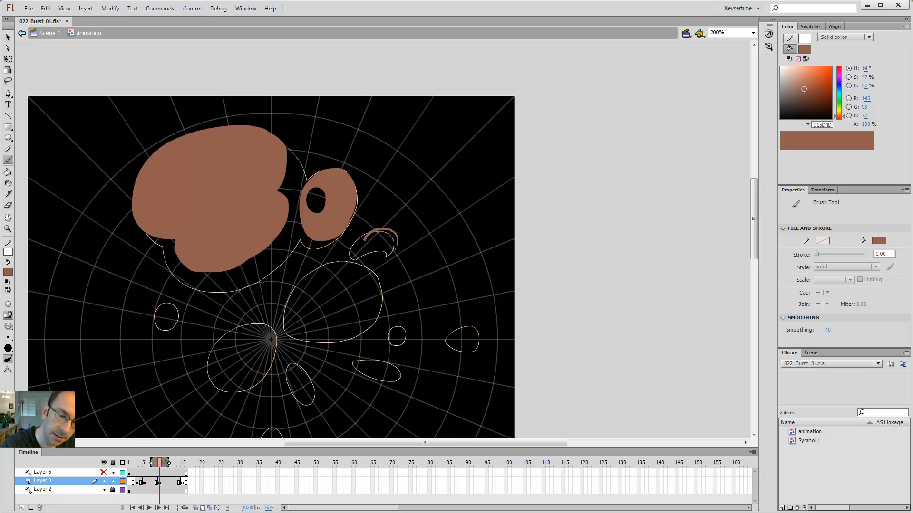
{"action": "mouse_move", "coordinate": [387, 253]}
{"action": "left_mouse_down"}
{"action": "mouse_move", "coordinate": [399, 259]}
{"action": "mouse_move", "coordinate": [394, 247]}
{"action": "mouse_move", "coordinate": [365, 248]}
{"action": "left_mouse_up"}
{"action": "key", "text": "e"}
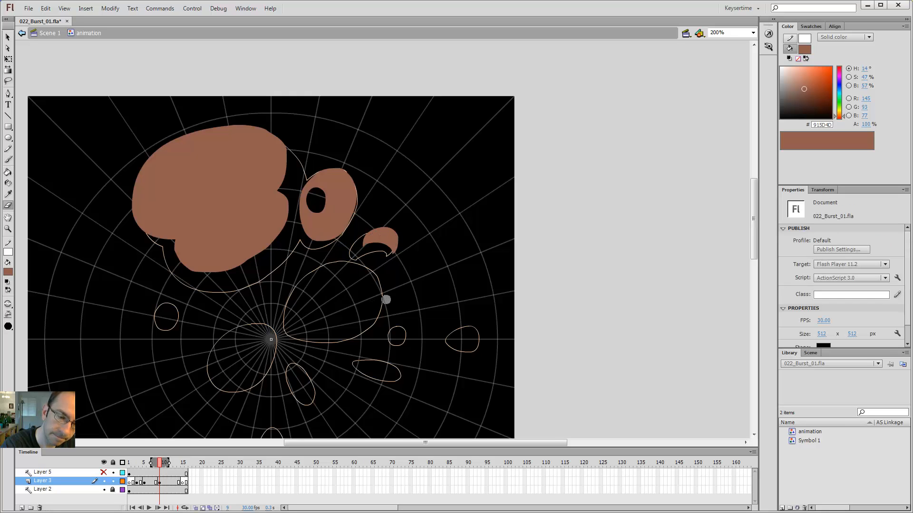
Step back and forth between frames 5 and 9 to compare the small crescent puff's shape and position
{"action": "key", "text": "."}
{"action": "key", "text": "."}
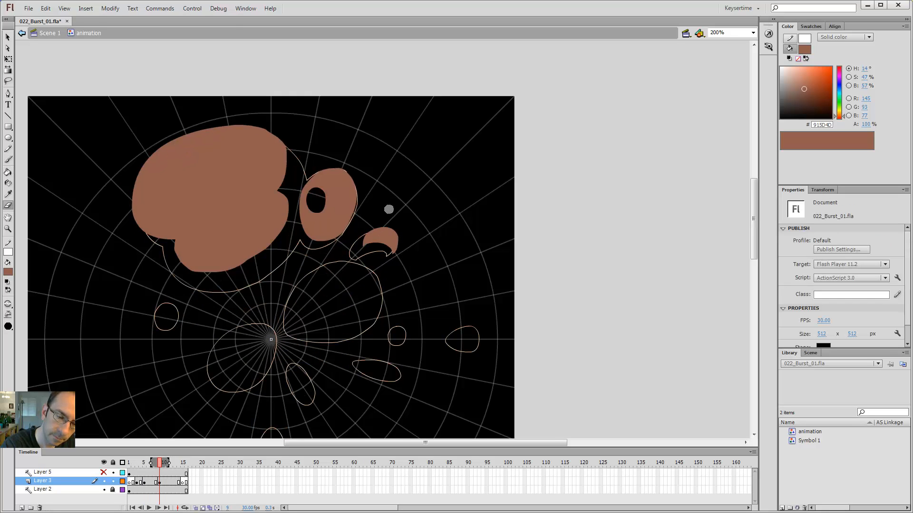
{"action": "key", "text": "comma"}
{"action": "key", "text": "period"}
{"action": "key", "text": "comma"}
{"action": "key", "text": "period"}
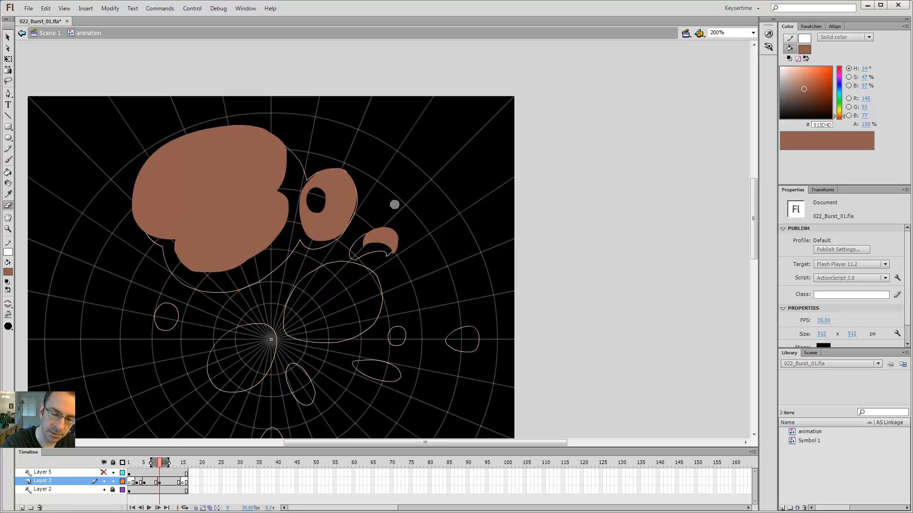
{"action": "key", "text": "comma"}
{"action": "key", "text": "comma"}
{"action": "key", "text": "comma"}
{"action": "key", "text": "comma"}
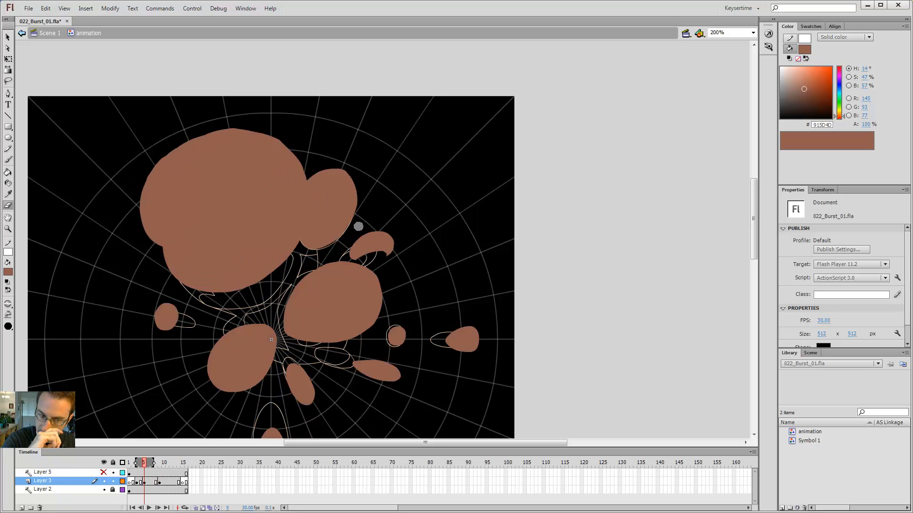
{"action": "key", "text": "period"}
{"action": "key", "text": "period"}
{"action": "key", "text": "period"}
{"action": "key", "text": "period"}
{"action": "key", "text": "comma"}
{"action": "key", "text": "comma"}
{"action": "key", "text": "comma"}
{"action": "key", "text": "comma"}
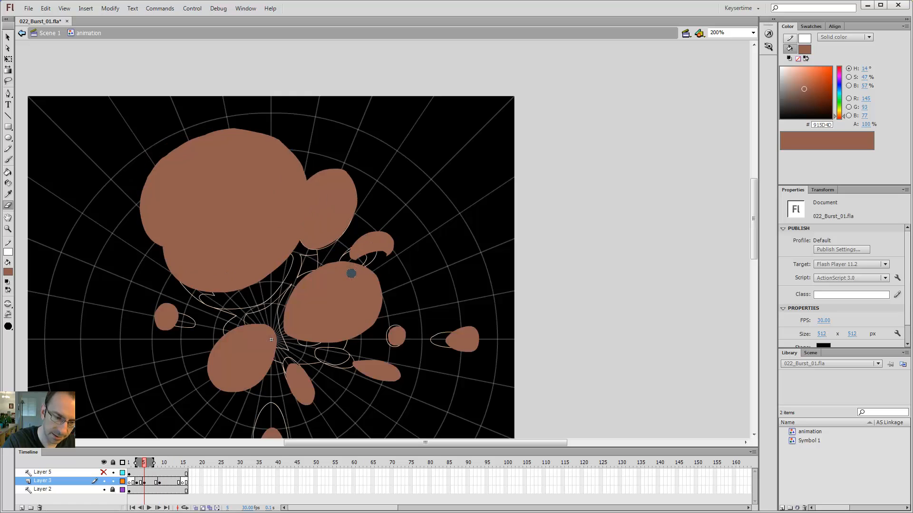
Flip between frames 5 and 3 to compare the lower edge of the large right-hand puff
{"action": "key", "text": "comma"}
{"action": "key", "text": "comma"}
{"action": "key", "text": "period"}
{"action": "key", "text": "period"}
{"action": "key", "text": "comma"}
{"action": "key", "text": "comma"}
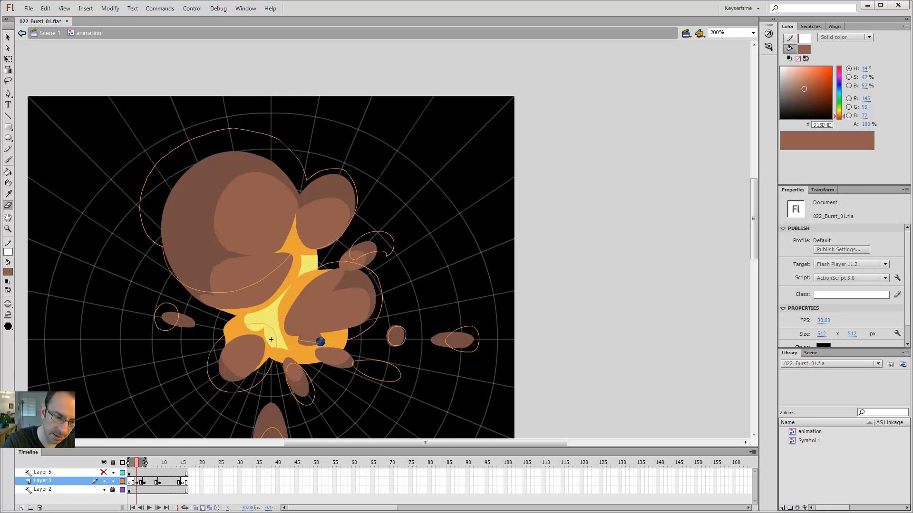
Brush a small rounded bump under the large right-hand puff in frame 5, matching frame 3, and fill it brown
{"action": "key", "text": "b"}
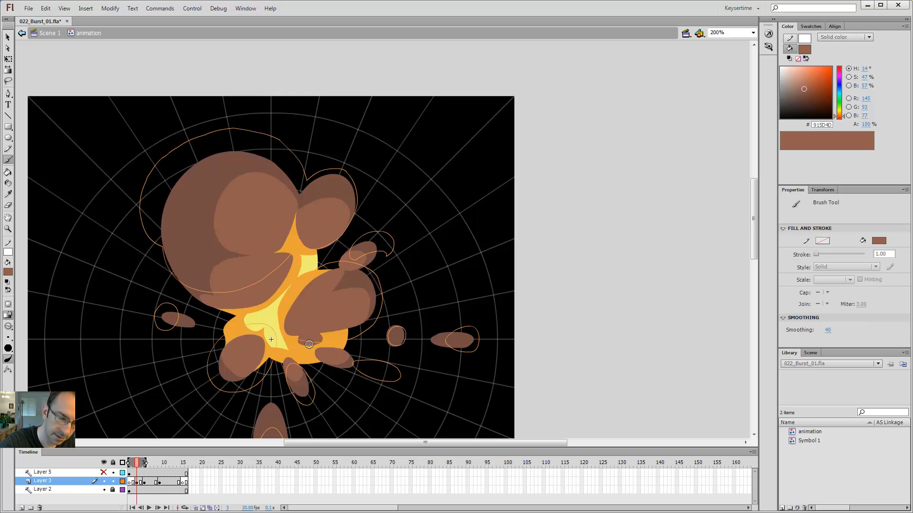
{"action": "key", "text": "y"}
{"action": "key", "text": "period"}
{"action": "key", "text": "period"}
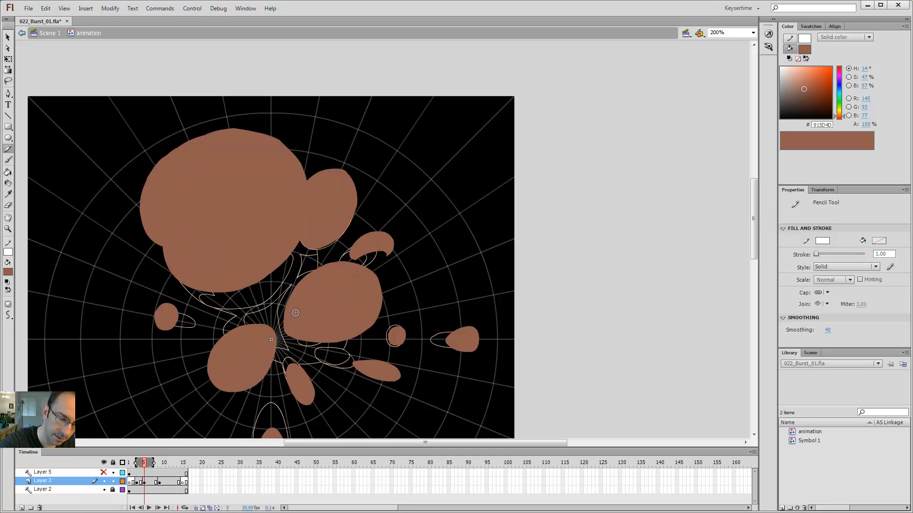
{"action": "key", "text": "b"}
{"action": "key", "text": "comma"}
{"action": "key", "text": "comma"}
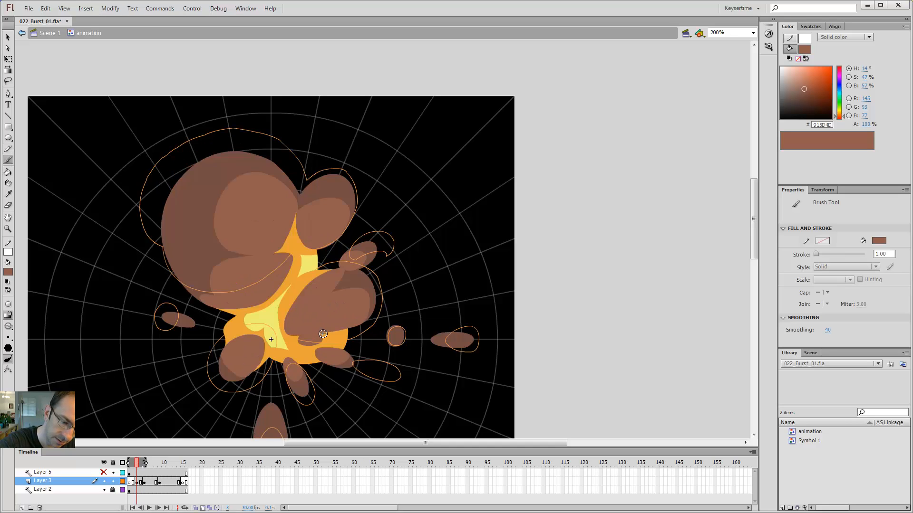
{"action": "key", "text": "period"}
{"action": "key", "text": "period"}
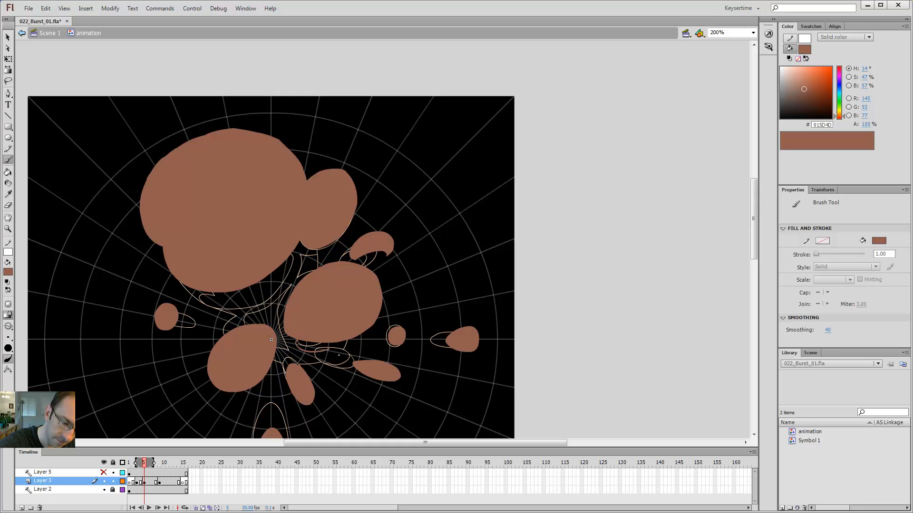
{"action": "key", "text": "k"}
{"action": "left_click", "coordinate": [315, 347]}
Flip repeatedly between frames 3 and 5 to check the new bump under the large right-hand puff
{"action": "key", "text": "comma"}
{"action": "key", "text": "comma"}
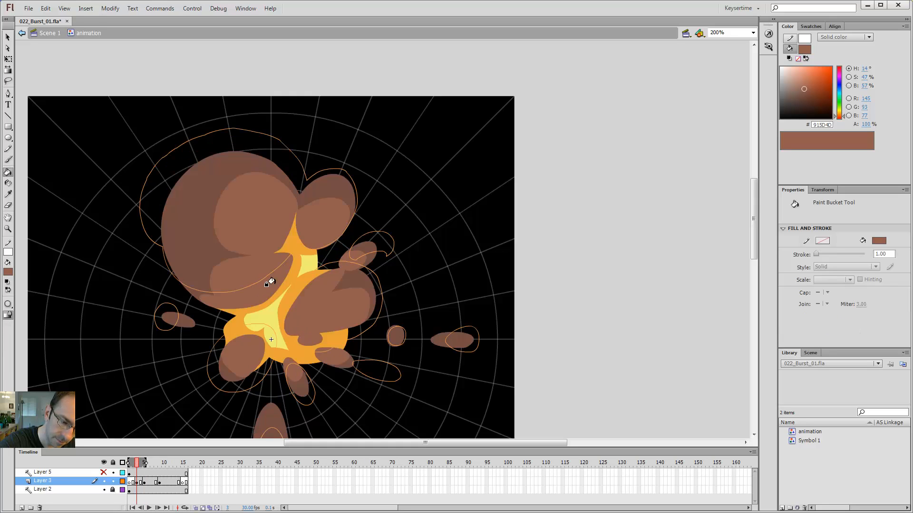
{"action": "key", "text": "period"}
{"action": "key", "text": "period"}
{"action": "key", "text": "comma"}
{"action": "key", "text": "comma"}
{"action": "key", "text": "period"}
{"action": "key", "text": "period"}
{"action": "key", "text": "comma"}
{"action": "key", "text": "comma"}
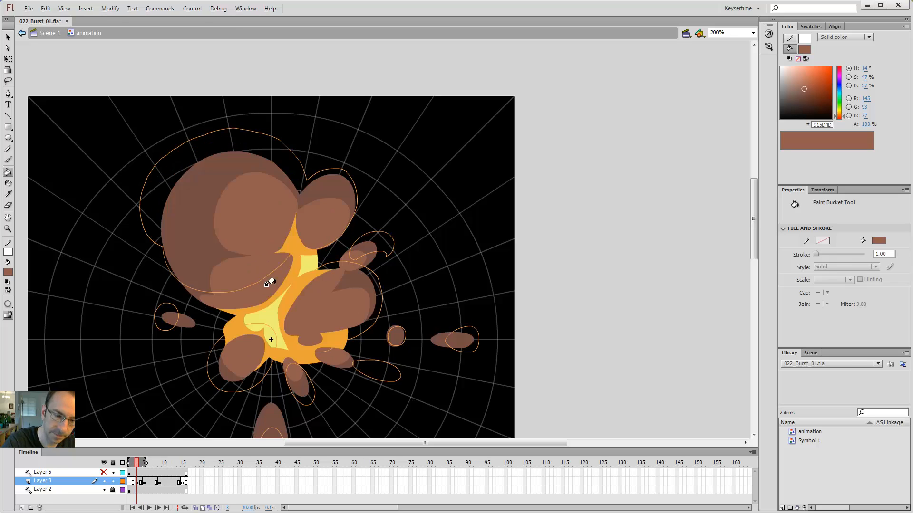
{"action": "key", "text": "period"}
{"action": "key", "text": "period"}
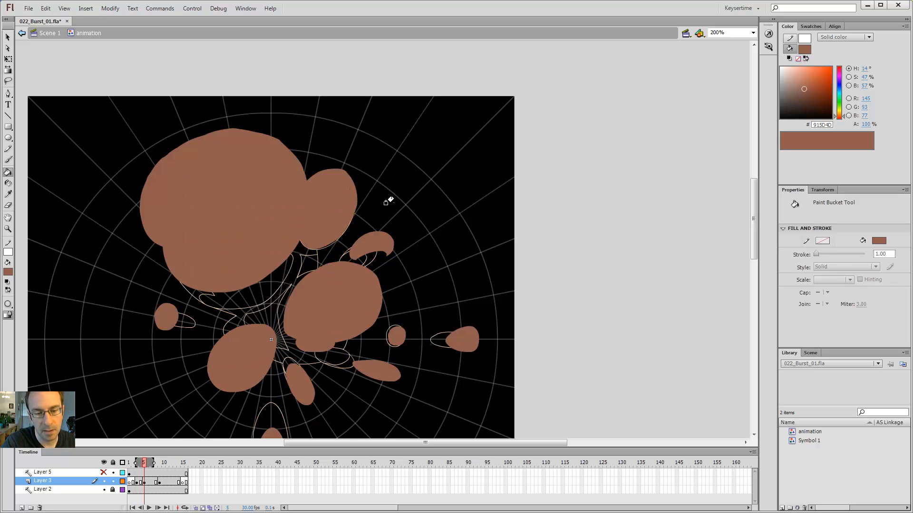
Step through frames 9, 5 and 3 to examine how the large right-hand puff changes shape
{"action": "key", "text": "period"}
{"action": "key", "text": "period"}
{"action": "key", "text": "period"}
{"action": "key", "text": "period"}
{"action": "key", "text": "b"}
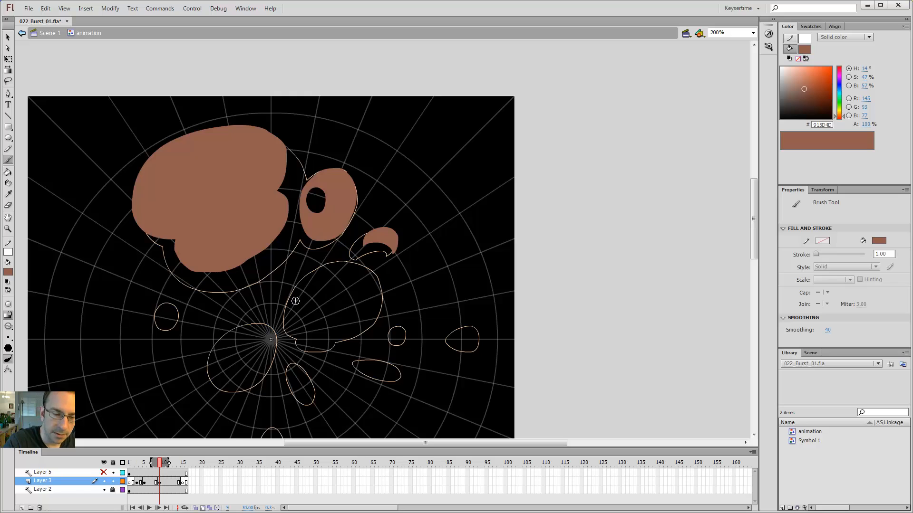
{"action": "key", "text": "comma"}
{"action": "key", "text": "comma"}
{"action": "key", "text": "comma"}
{"action": "key", "text": "comma"}
{"action": "key", "text": "comma"}
{"action": "key", "text": "comma"}
{"action": "key", "text": "period"}
{"action": "key", "text": "period"}
{"action": "key", "text": "comma"}
{"action": "key", "text": "comma"}
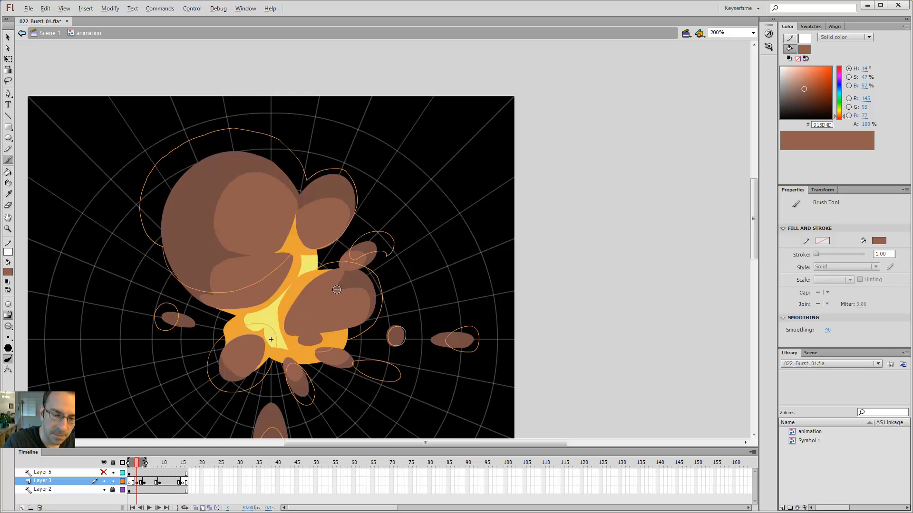
{"action": "key", "text": "period"}
{"action": "key", "text": "period"}
{"action": "key", "text": "v"}
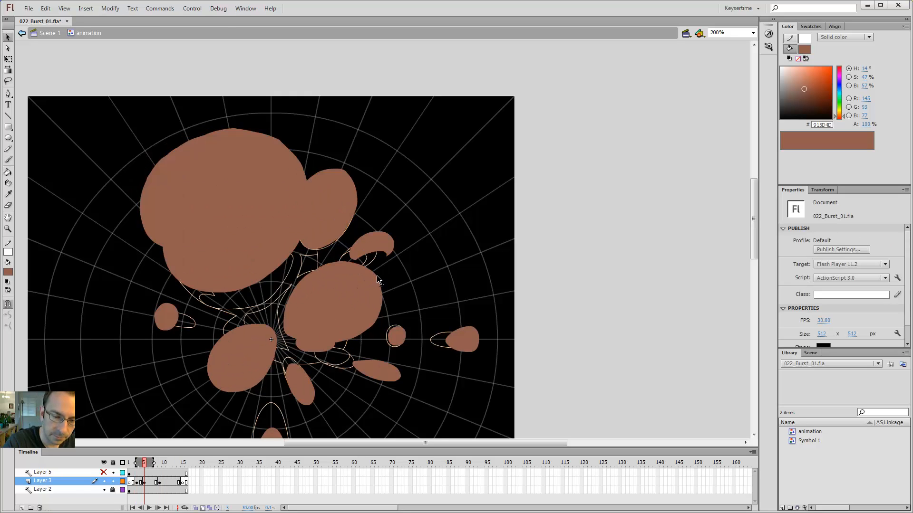
Sketch curved white guide lines across the upper part of the large right-hand puff in frame 3
{"action": "key", "text": "comma"}
{"action": "key", "text": "comma"}
{"action": "key", "text": "y"}
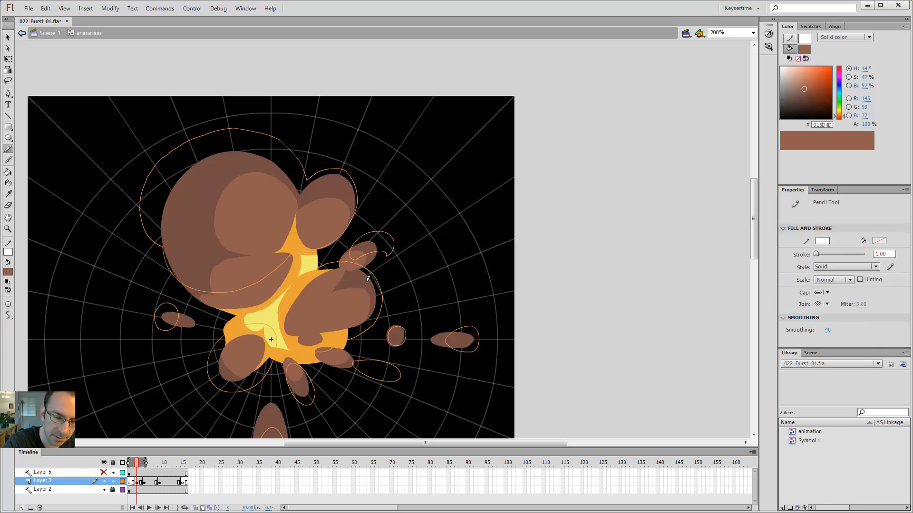
{"action": "left_click_drag", "start_coordinate": [346, 285], "coordinate": [319, 299]}
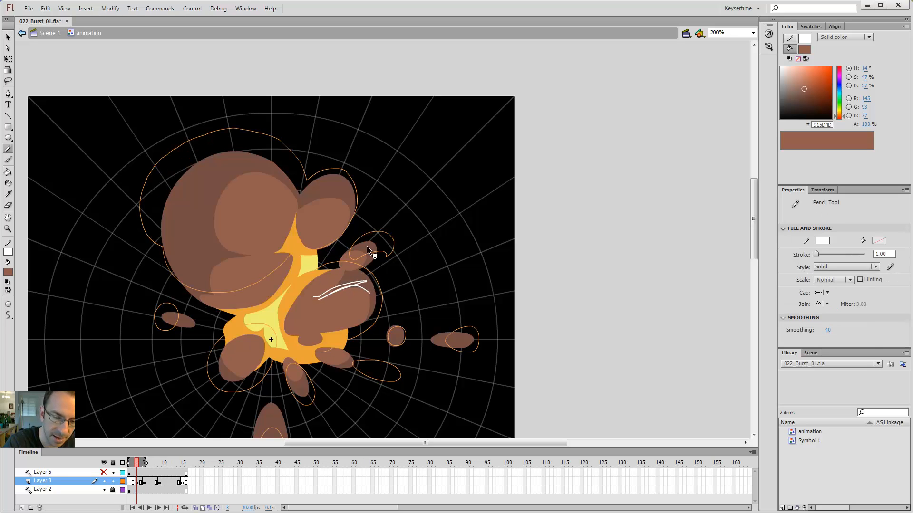
Try brushing a notch and the lower inner edge of the large right-hand puff in frame 9
{"action": "key", "text": "period"}
{"action": "key", "text": "period"}
{"action": "key", "text": "period"}
{"action": "key", "text": "period"}
{"action": "key", "text": "period"}
{"action": "key", "text": "period"}
{"action": "key", "text": "b"}
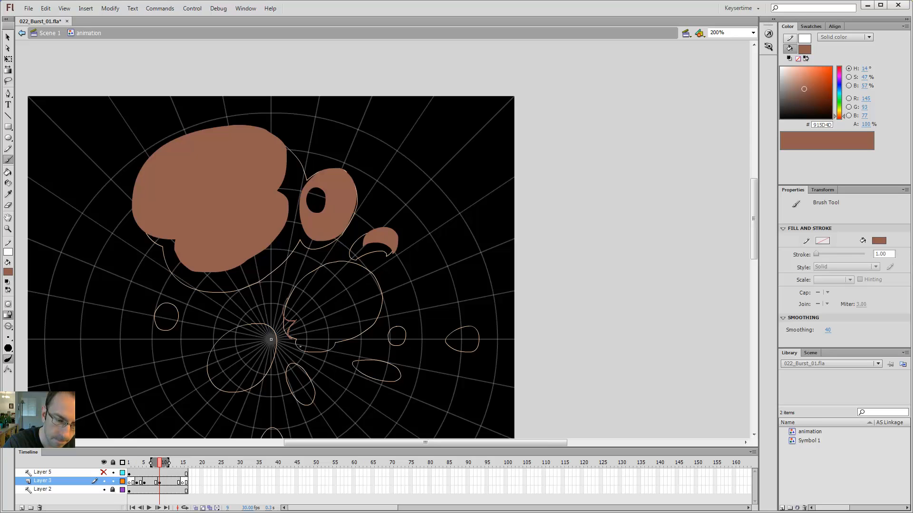
{"action": "left_click_drag", "start_coordinate": [320, 340], "coordinate": [328, 338]}
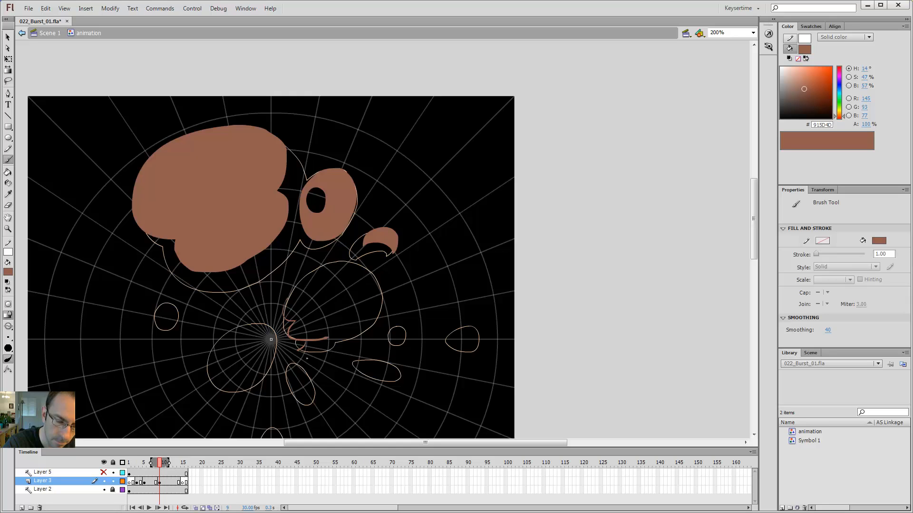
Undo the brushed edge strokes, compare with frame 3, and try another stroke along the large right-hand puff's inner side
{"action": "key", "text": "ctrl+z"}
{"action": "key", "text": "alt+comma"}
{"action": "key", "text": "alt+comma"}
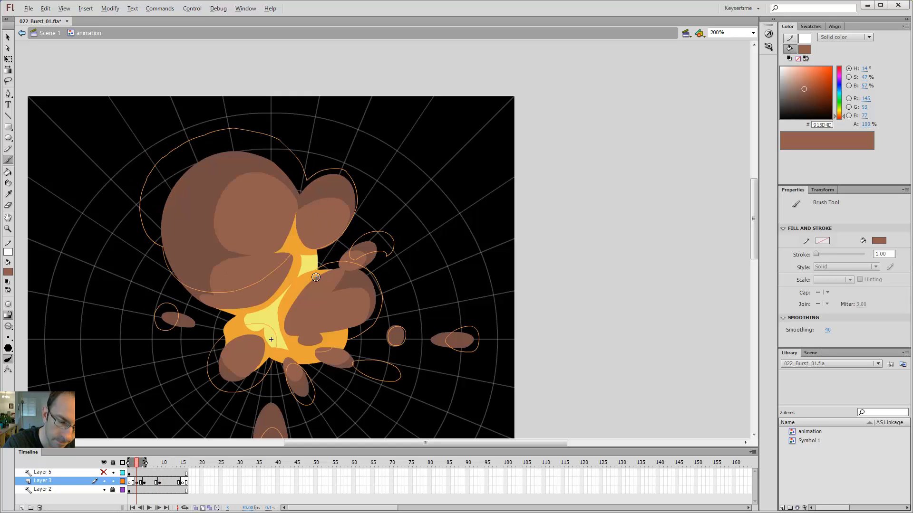
{"action": "key", "text": "alt+period"}
{"action": "key", "text": "alt+period"}
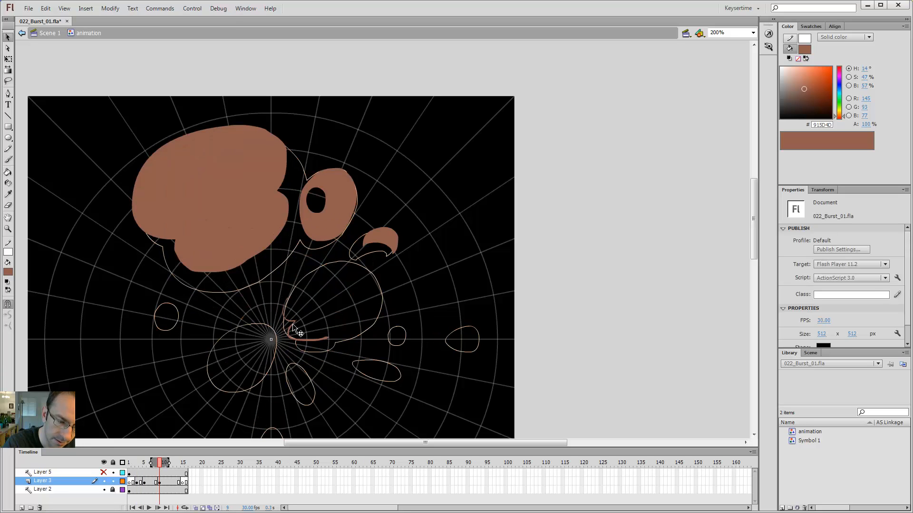
{"action": "key", "text": "ctrl+z"}
{"action": "key", "text": "ctrl+z"}
{"action": "mouse_move", "coordinate": [289, 296]}
{"action": "left_mouse_down"}
{"action": "mouse_move", "coordinate": [289, 331]}
{"action": "mouse_move", "coordinate": [331, 351]}
{"action": "mouse_move", "coordinate": [340, 337]}
{"action": "left_mouse_up"}
{"action": "key", "text": "ctrl+z"}
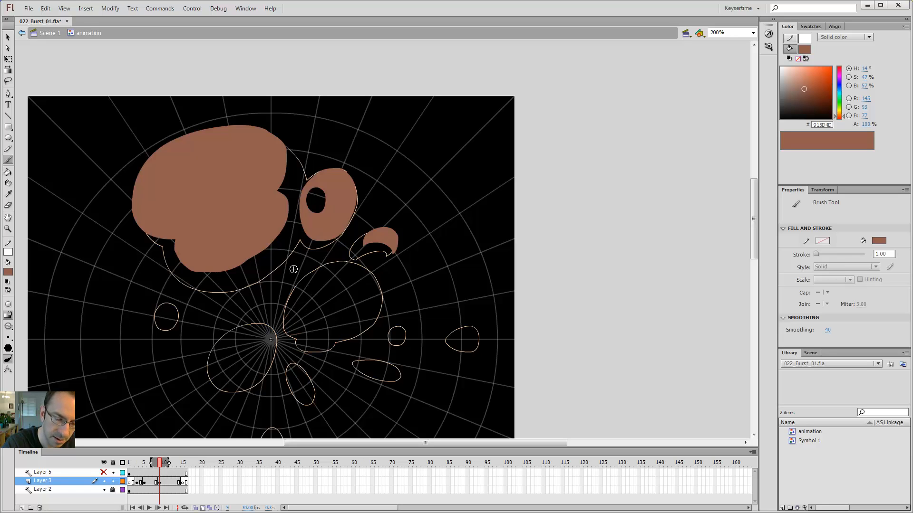
Brush the inner edge and bottom contour of the large right-hand puff in frame 9, using frame 3 as reference
{"action": "key", "text": "alt+comma"}
{"action": "key", "text": "alt+comma"}
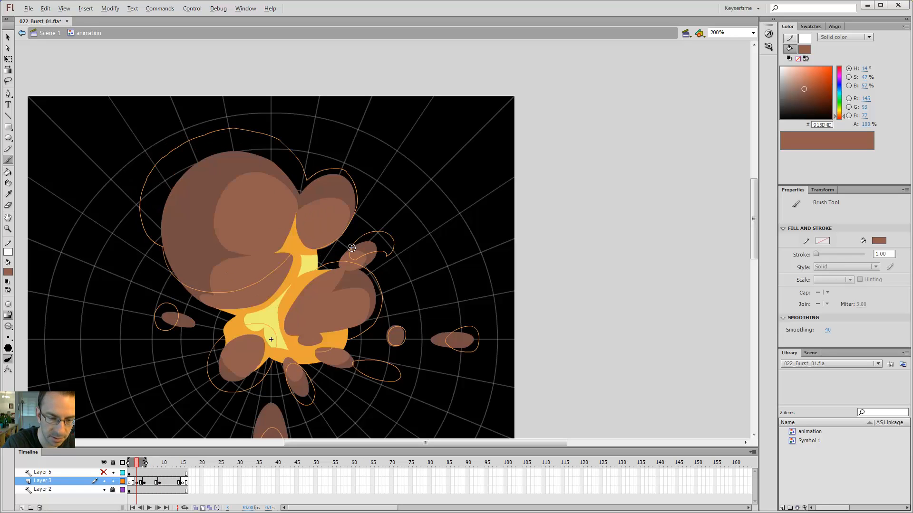
{"action": "key", "text": "alt+period"}
{"action": "key", "text": "alt+period"}
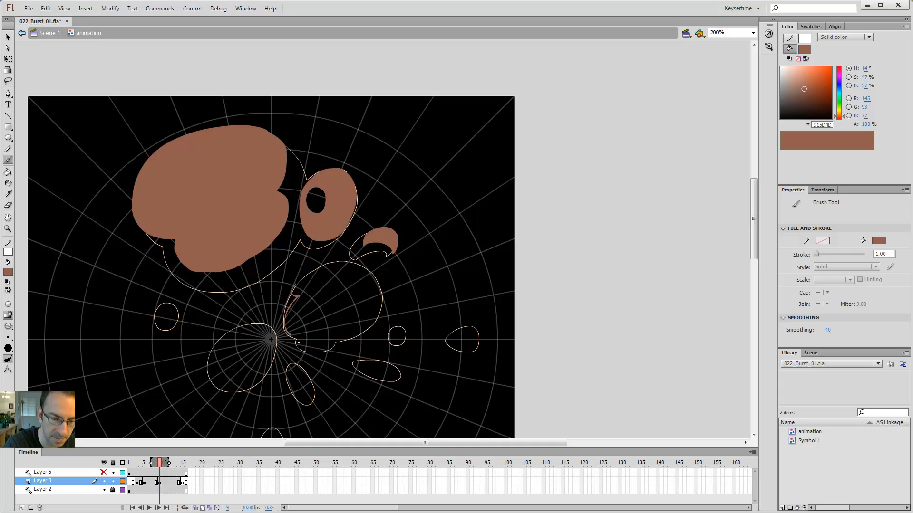
{"action": "left_click_drag", "start_coordinate": [324, 338], "coordinate": [306, 339]}
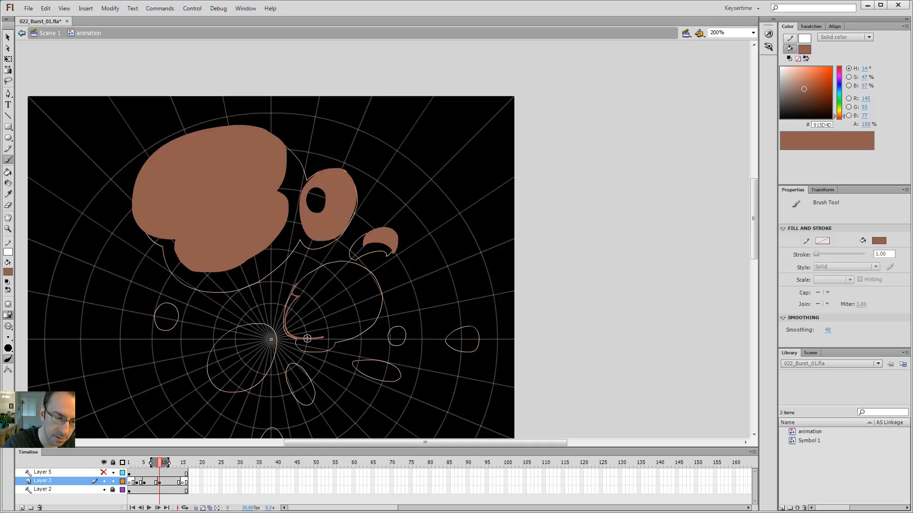
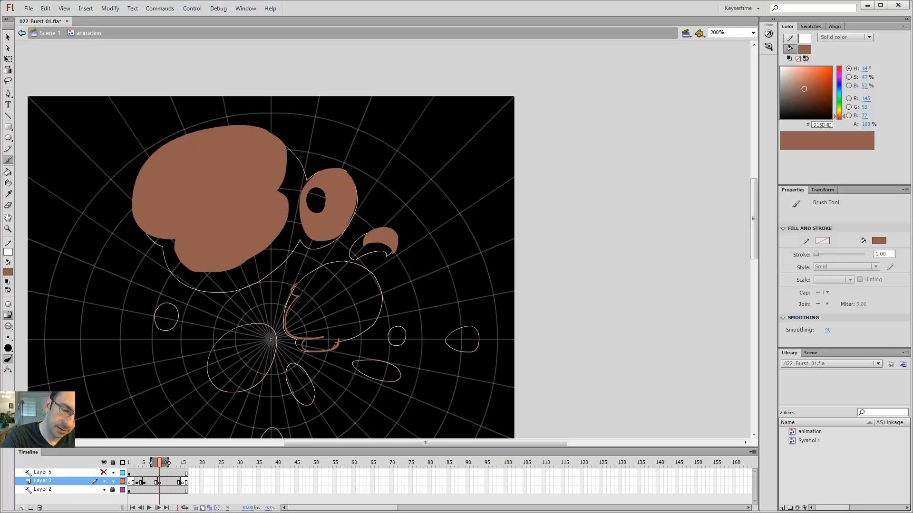
Outline the upper lobe and outer edge of the large right-hand puff in frame 9 and fill the shape brown
{"action": "mouse_move", "coordinate": [303, 291]}
{"action": "left_mouse_down"}
{"action": "mouse_move", "coordinate": [342, 268]}
{"action": "mouse_move", "coordinate": [370, 275]}
{"action": "mouse_move", "coordinate": [372, 287]}
{"action": "mouse_move", "coordinate": [362, 274]}
{"action": "mouse_move", "coordinate": [381, 252]}
{"action": "mouse_move", "coordinate": [357, 288]}
{"action": "mouse_move", "coordinate": [363, 266]}
{"action": "left_mouse_up"}
{"action": "key", "text": "comma"}
{"action": "key", "text": "comma"}
{"action": "key", "text": "period"}
{"action": "key", "text": "period"}
{"action": "key", "text": "e"}
{"action": "key", "text": "b"}
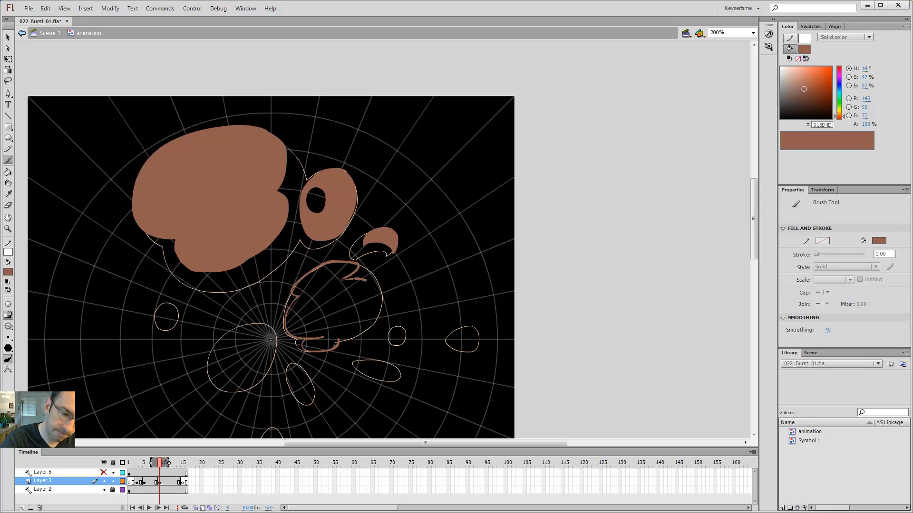
{"action": "left_click_drag", "start_coordinate": [376, 289], "coordinate": [385, 297]}
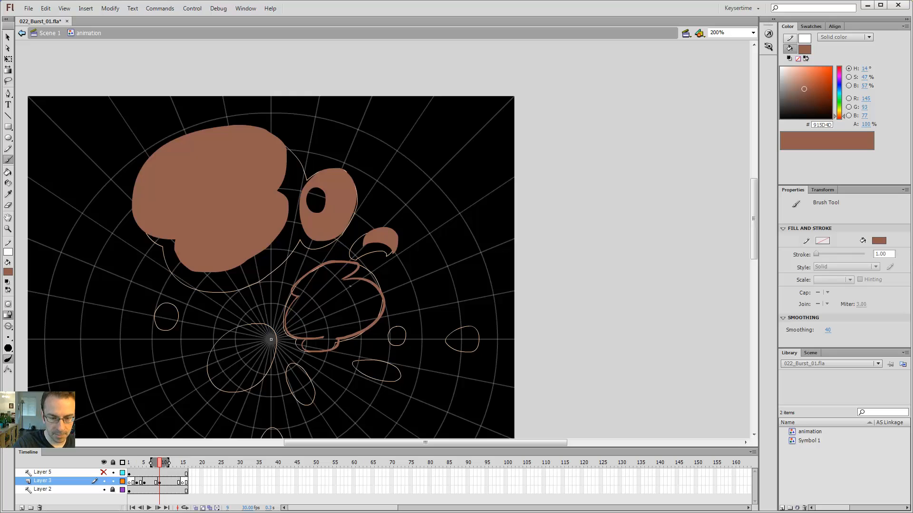
{"action": "key", "text": "k"}
{"action": "left_click", "coordinate": [341, 310]}
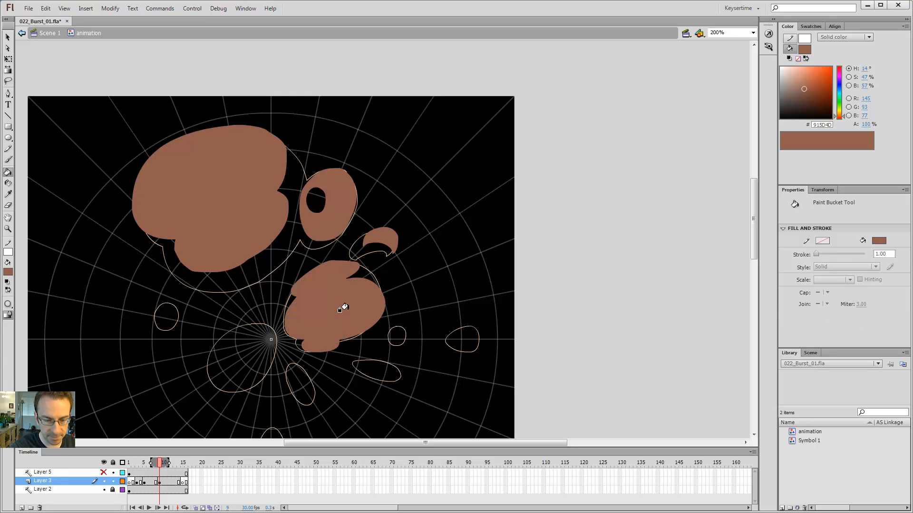
Separate the upper lobe from the large right-hand puff with an eraser stroke and delete the lobe
{"action": "key", "text": "e"}
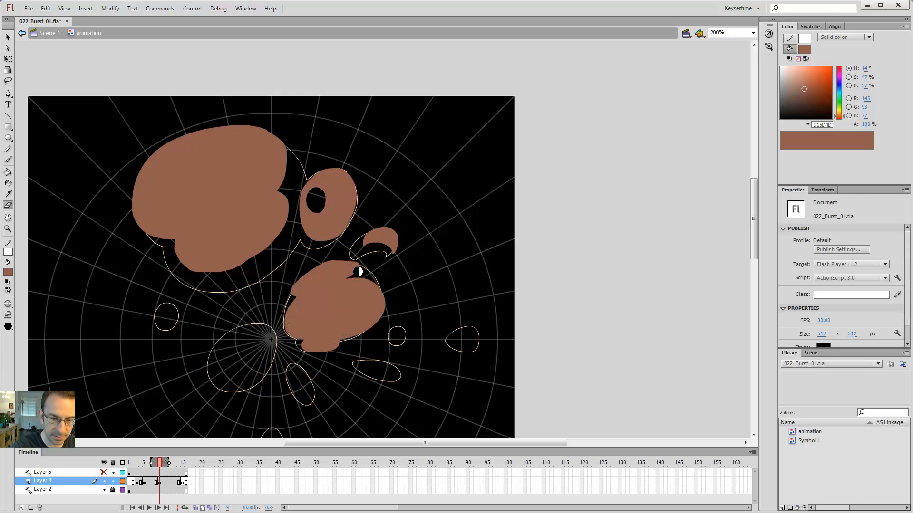
{"action": "mouse_move", "coordinate": [355, 273]}
{"action": "left_mouse_down"}
{"action": "mouse_move", "coordinate": [333, 273]}
{"action": "mouse_move", "coordinate": [272, 313]}
{"action": "left_mouse_up"}
{"action": "key", "text": "v"}
{"action": "left_click", "coordinate": [327, 265]}
{"action": "key", "text": "Delete"}
{"action": "key", "text": "b"}
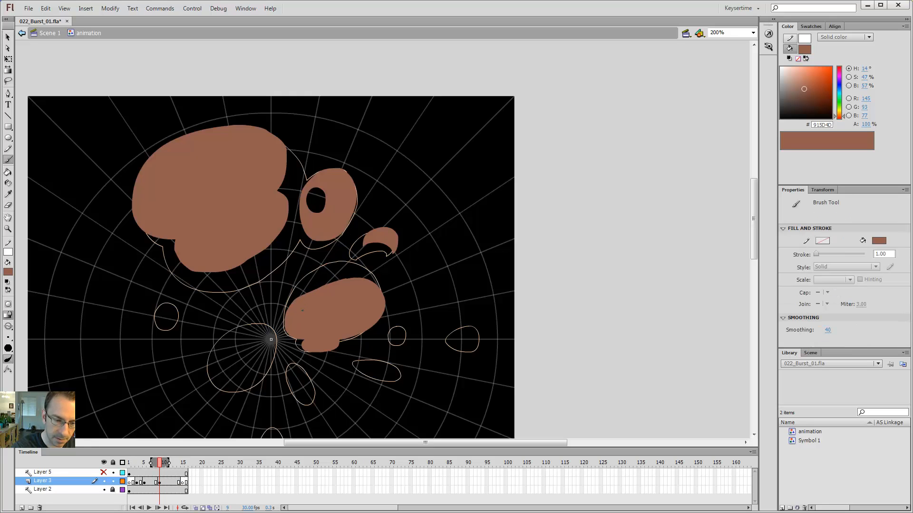
Erase a thin strip from the upper edge of the large brown puff just right of the grid center on frame 9
{"action": "left_click_drag", "start_coordinate": [333, 288], "coordinate": [356, 282]}
{"action": "key", "text": "ctrl+z"}
{"action": "key", "text": "e"}
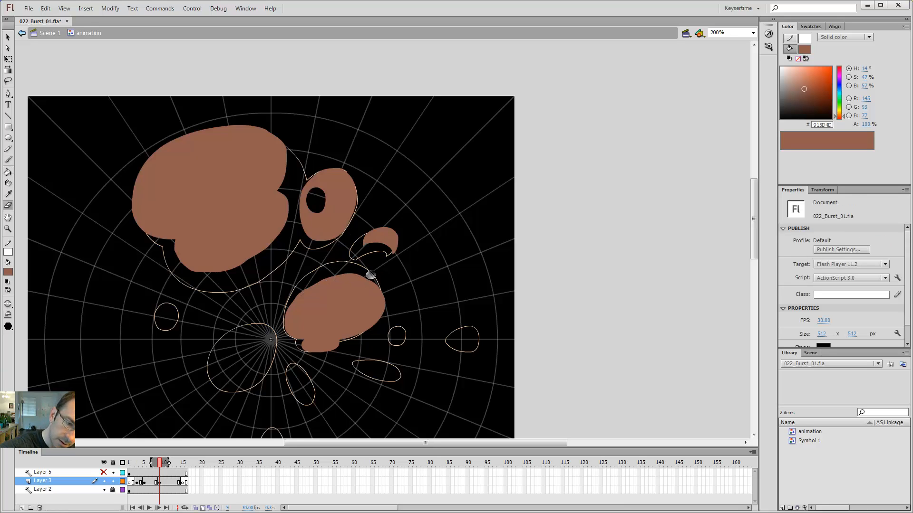
{"action": "mouse_move", "coordinate": [371, 275]}
{"action": "left_mouse_down"}
{"action": "mouse_move", "coordinate": [309, 280]}
{"action": "mouse_move", "coordinate": [288, 299]}
{"action": "mouse_move", "coordinate": [306, 285]}
{"action": "mouse_move", "coordinate": [279, 328]}
{"action": "left_mouse_up"}
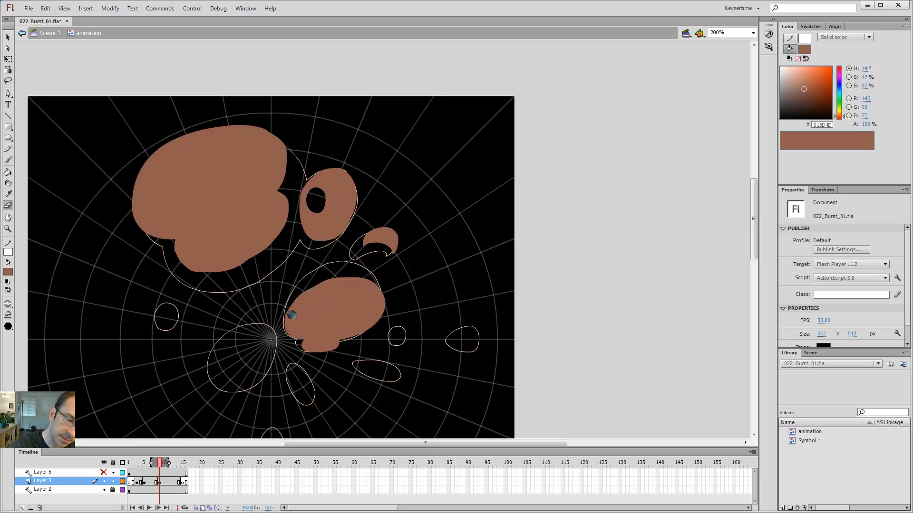
Paint a small bump outline on the upper-left edge of the central puff and fill it with brown, checking against the earlier keyframes
{"action": "key", "text": "b"}
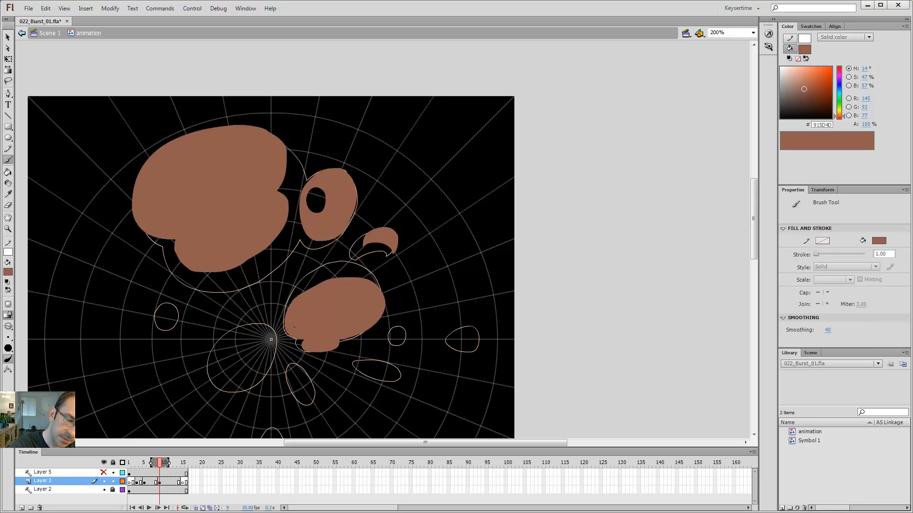
{"action": "key", "text": "alt+comma"}
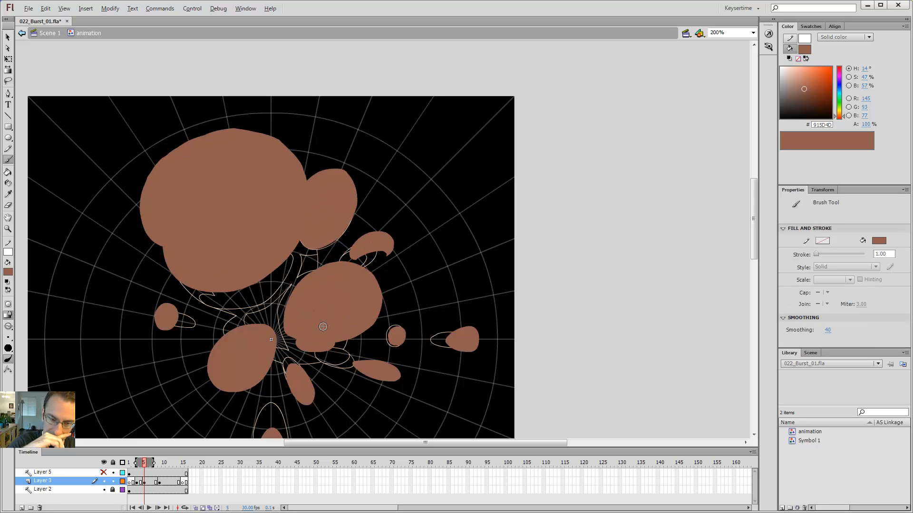
{"action": "key", "text": "alt+comma"}
{"action": "key", "text": "alt+period"}
{"action": "key", "text": "alt+period"}
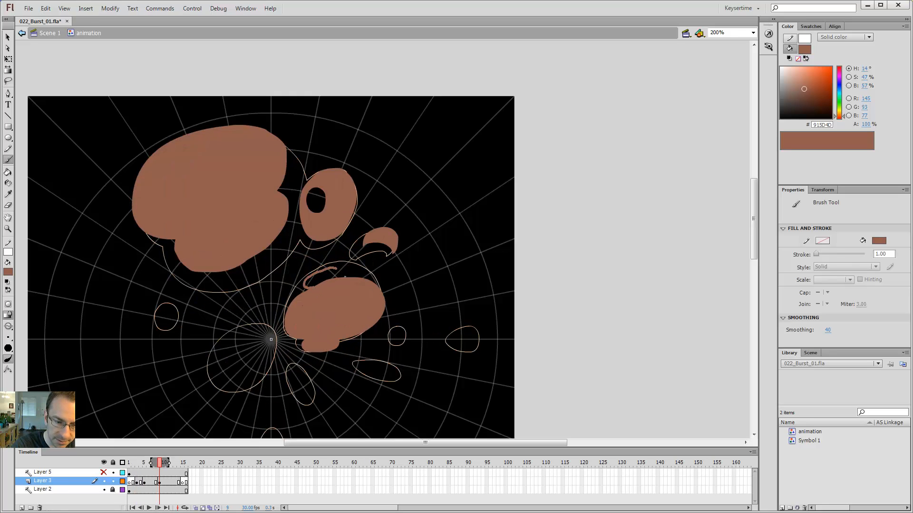
{"action": "key", "text": "ctrl+z"}
{"action": "key", "text": "k"}
{"action": "left_click", "coordinate": [321, 280]}
{"action": "key", "text": "alt+comma"}
{"action": "key", "text": "alt+period"}
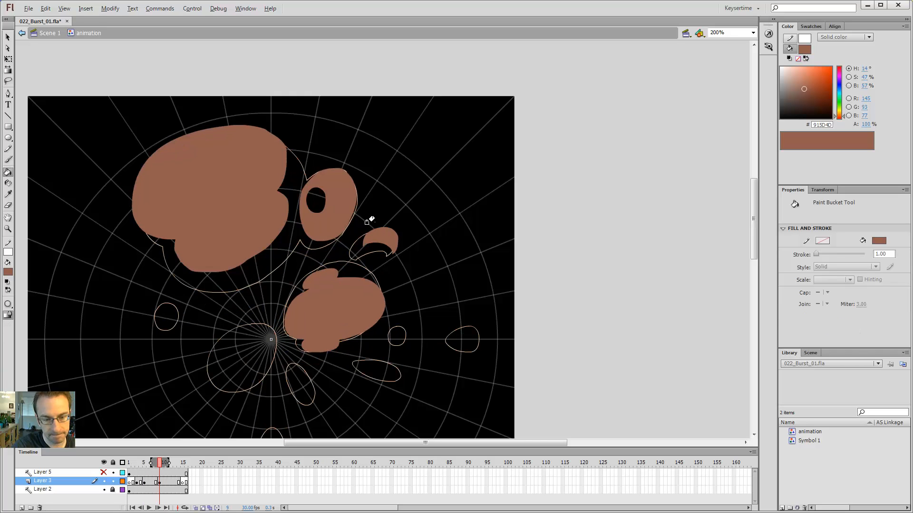
Extend the bump rightward along the top of the central puff, fill the gap with brown and compare it with the neighboring keyframes
{"action": "key", "text": "alt+comma"}
{"action": "key", "text": "alt+period"}
{"action": "key", "text": "alt+comma"}
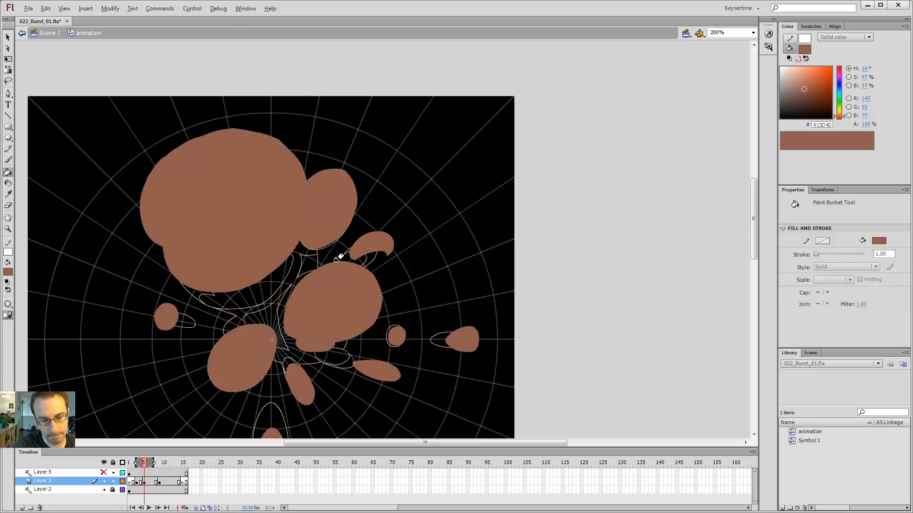
{"action": "key", "text": "alt+period"}
{"action": "key", "text": "b"}
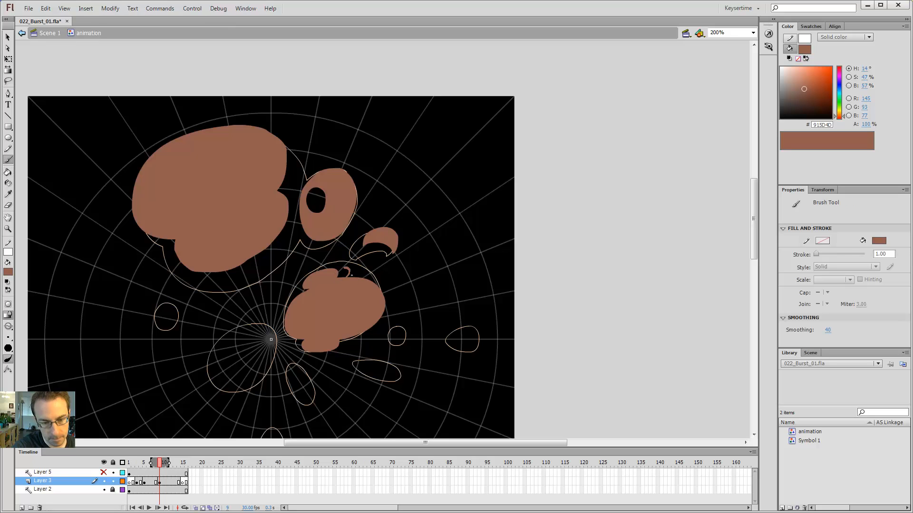
{"action": "left_click_drag", "start_coordinate": [352, 275], "coordinate": [331, 269]}
{"action": "key", "text": "k"}
{"action": "left_click", "coordinate": [342, 273]}
{"action": "key", "text": "b"}
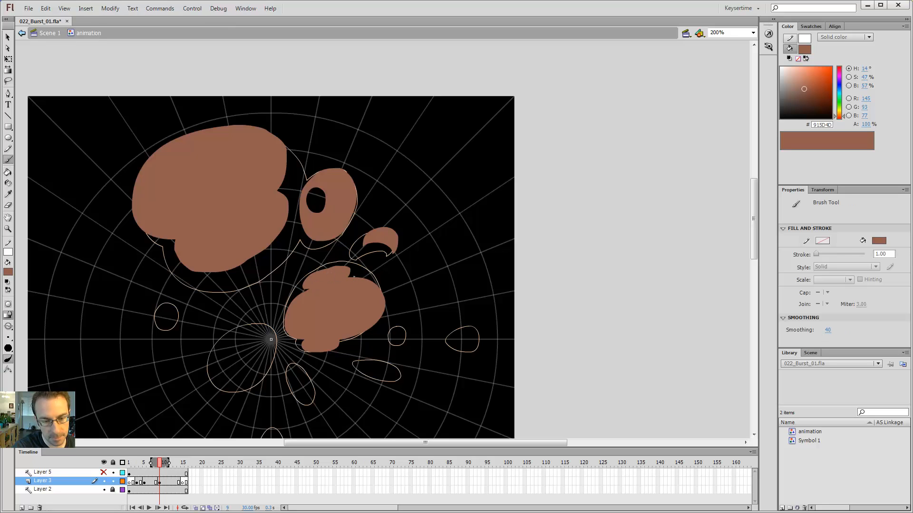
{"action": "key", "text": "k"}
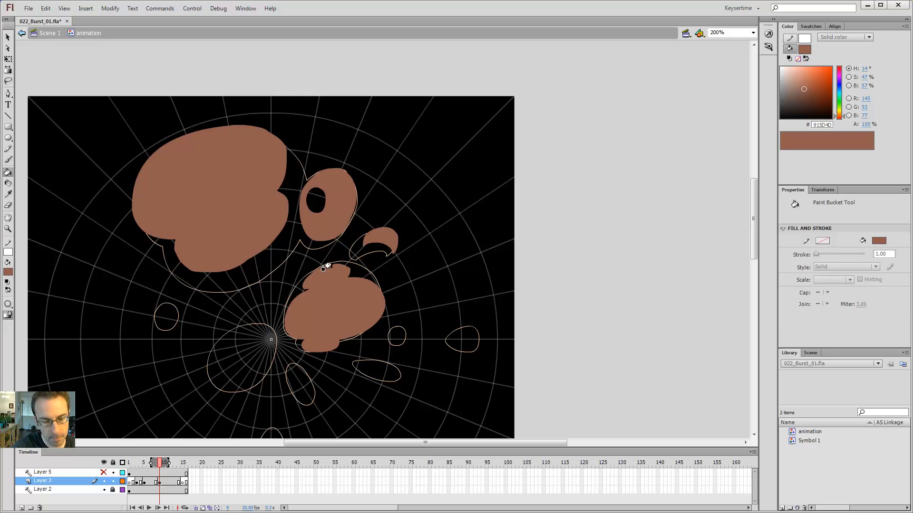
{"action": "key", "text": "alt+comma"}
{"action": "key", "text": "alt+period"}
{"action": "key", "text": "alt+period"}
{"action": "key", "text": "alt+comma"}
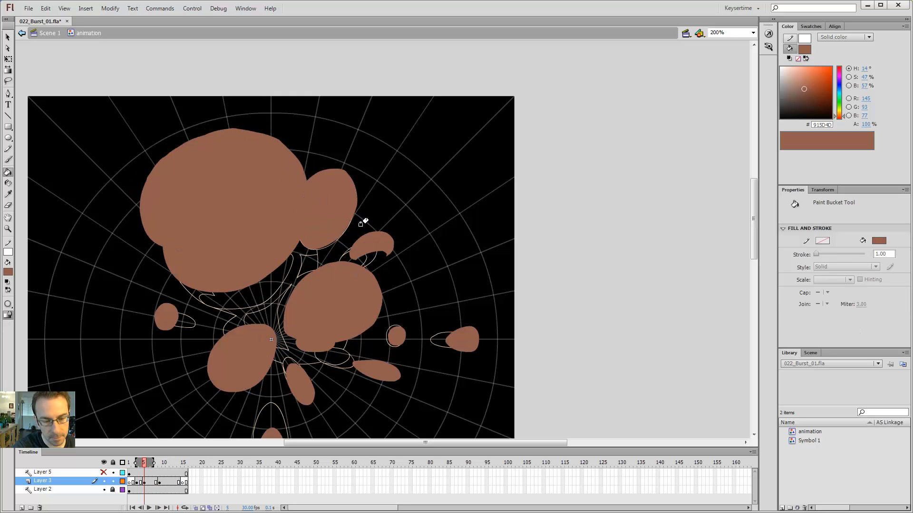
Compare the earlier keyframes and erase the small lobe hanging from the underside of the central puff on frame 9
{"action": "key", "text": "b"}
{"action": "key", "text": "alt+comma"}
{"action": "key", "text": "alt+comma"}
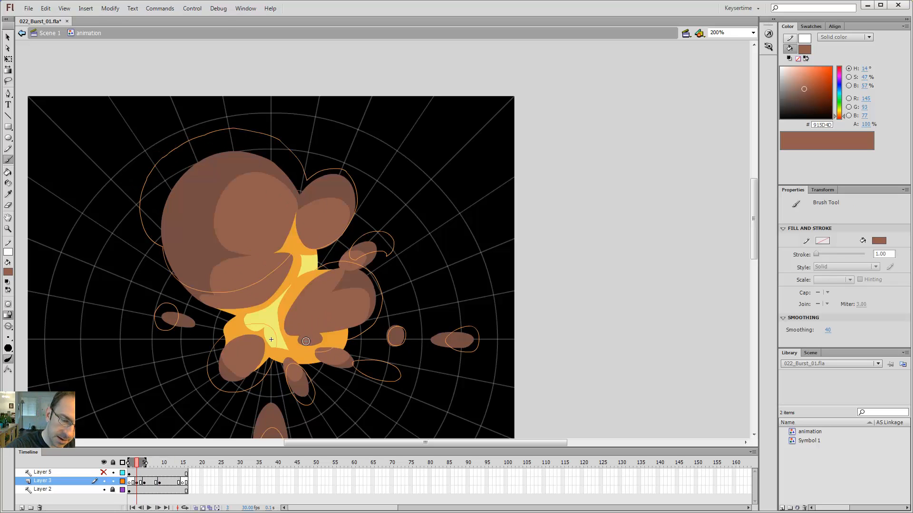
{"action": "key", "text": "alt+period"}
{"action": "key", "text": "alt+period"}
{"action": "key", "text": "alt+comma"}
{"action": "key", "text": "alt+comma"}
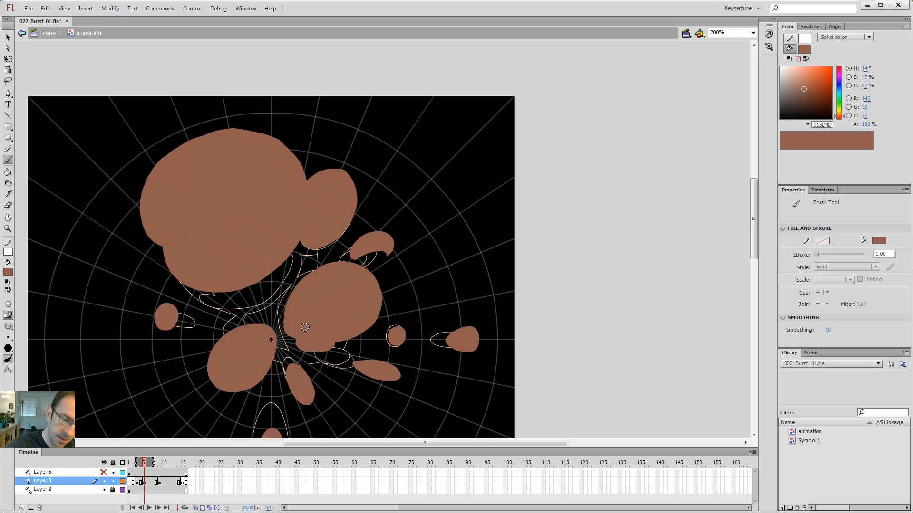
{"action": "key", "text": "alt+period"}
{"action": "key", "text": "alt+period"}
{"action": "key", "text": "e"}
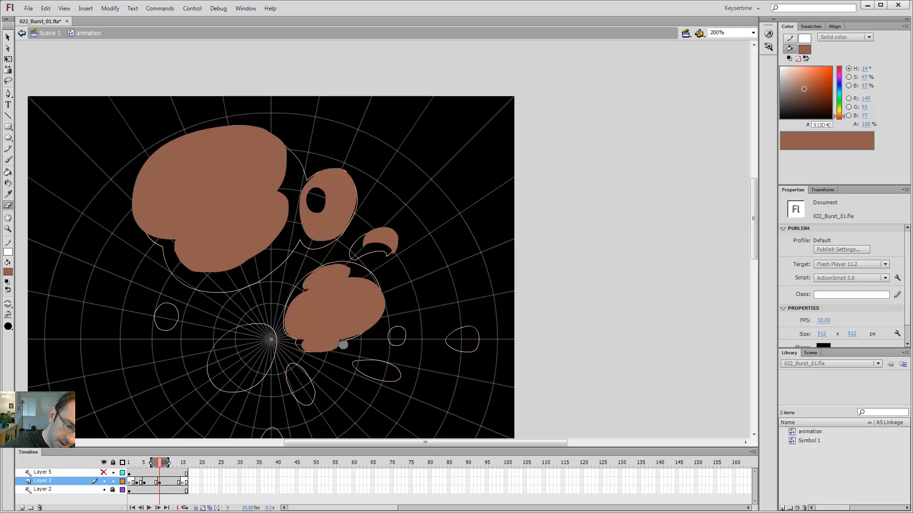
{"action": "left_click_drag", "start_coordinate": [335, 345], "coordinate": [304, 346]}
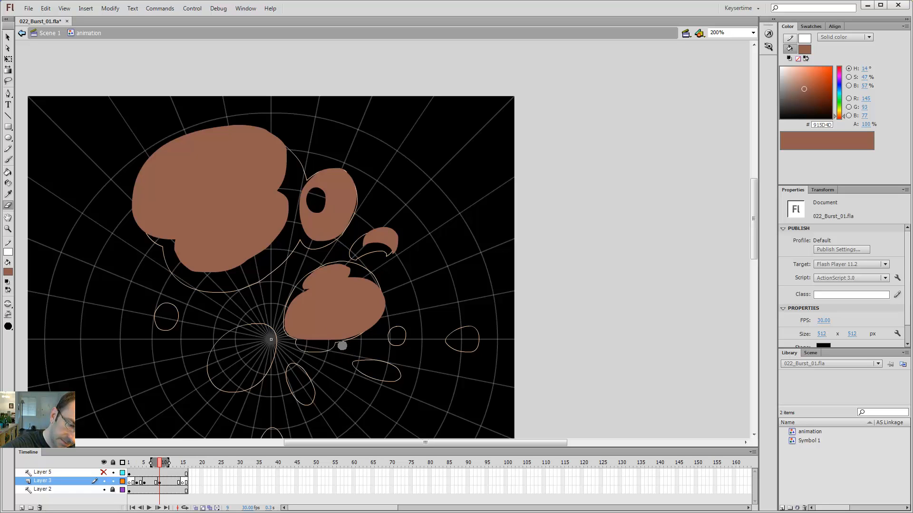
Paint a small, flat, detached oval just below the central puff and fill it with brown
{"action": "key", "text": "alt+comma"}
{"action": "key", "text": "alt+period"}
{"action": "key", "text": "alt+comma"}
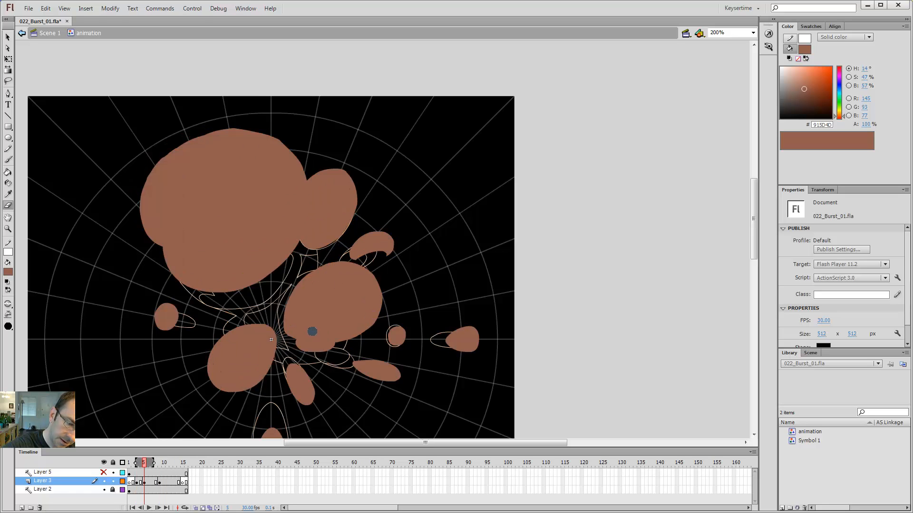
{"action": "key", "text": "alt+period"}
{"action": "key", "text": "b"}
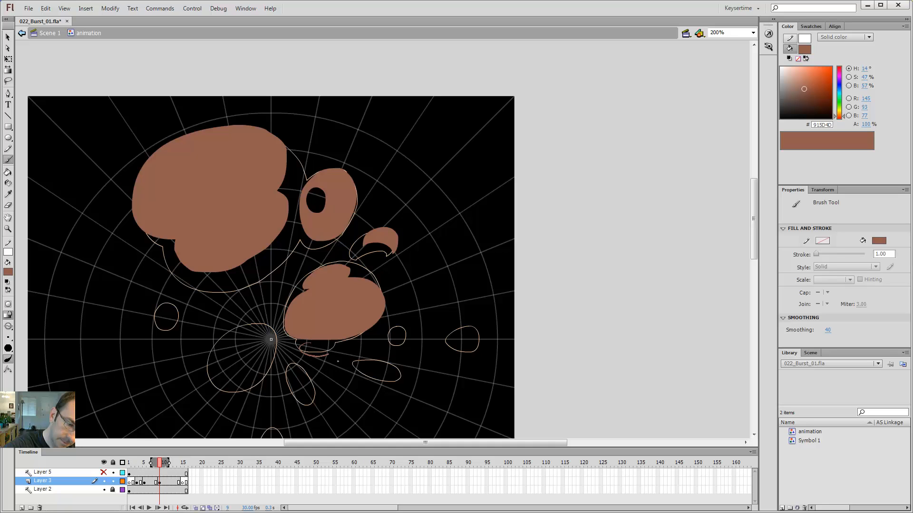
{"action": "key", "text": "k"}
{"action": "left_click", "coordinate": [306, 347]}
Compare the oval with the earlier keyframes and move it to the right, to X 40
{"action": "key", "text": "alt+comma"}
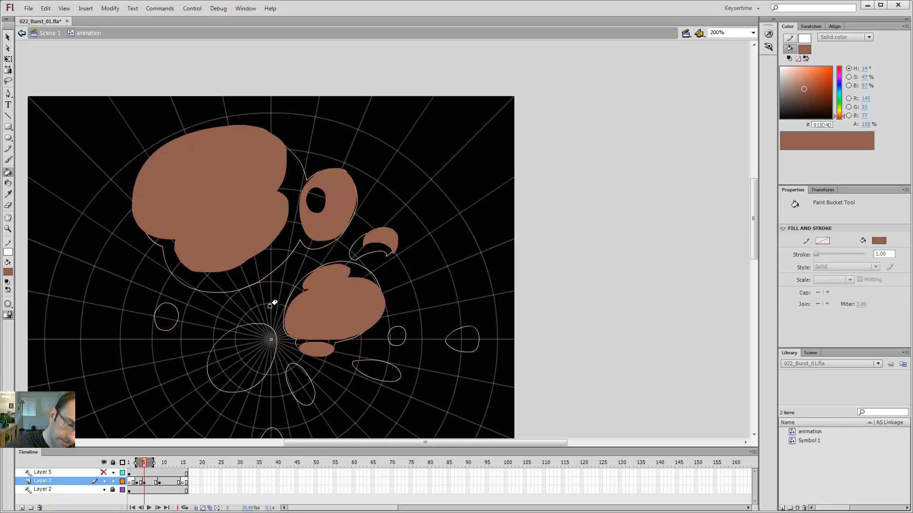
{"action": "key", "text": "alt+comma"}
{"action": "key", "text": "alt+period"}
{"action": "key", "text": "alt+period"}
{"action": "key", "text": "alt+comma"}
{"action": "key", "text": "alt+comma"}
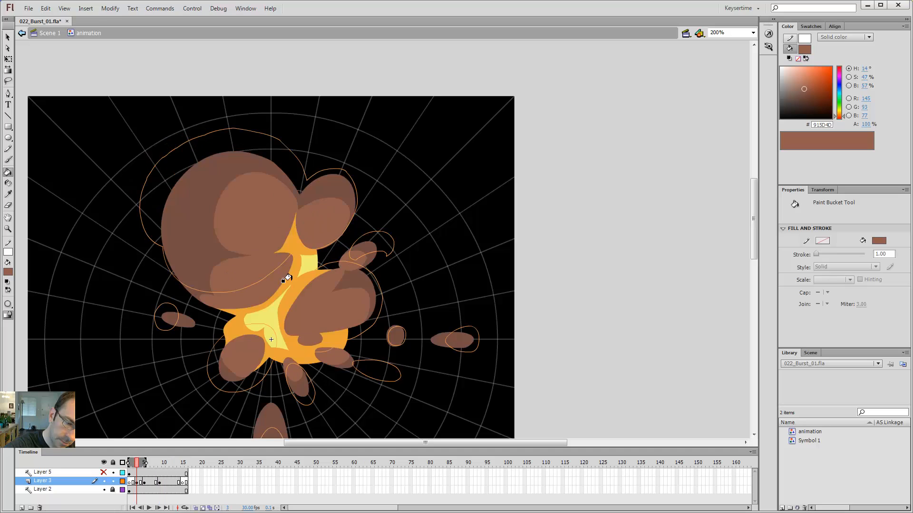
{"action": "key", "text": "alt+period"}
{"action": "key", "text": "alt+period"}
{"action": "key", "text": "v"}
{"action": "left_click", "coordinate": [326, 349]}
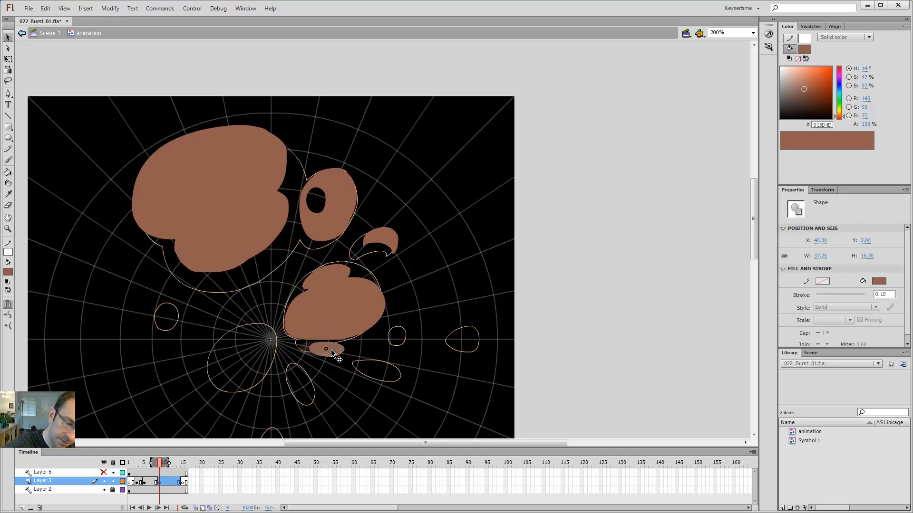
{"action": "left_click", "coordinate": [283, 299]}
Examine how the small oval moves between the earlier keyframes and frame 9
{"action": "key", "text": "alt+comma"}
{"action": "key", "text": "alt+comma"}
{"action": "key", "text": "alt+period"}
{"action": "key", "text": "alt+period"}
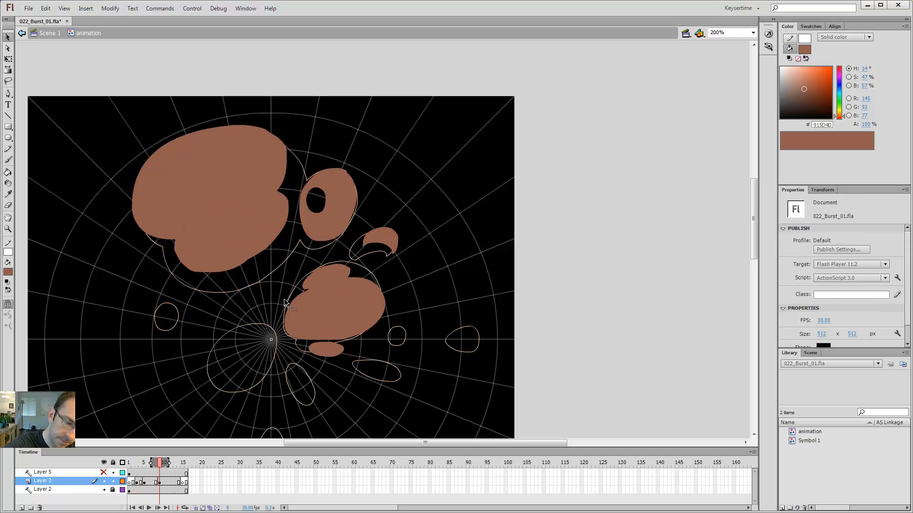
{"action": "key", "text": "alt+comma"}
{"action": "key", "text": "alt+comma"}
{"action": "key", "text": "alt+period"}
{"action": "key", "text": "alt+period"}
{"action": "key", "text": "alt+comma"}
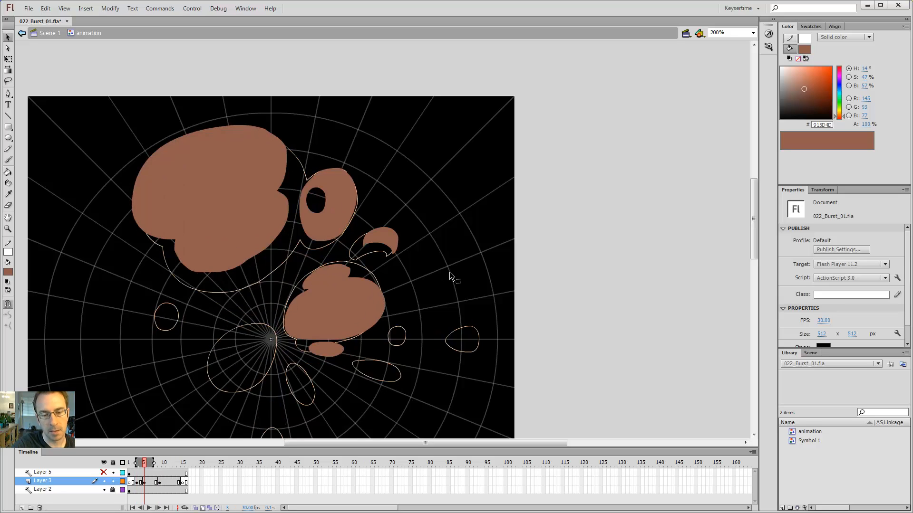
{"action": "key", "text": "alt+comma"}
{"action": "key", "text": "alt+period"}
{"action": "key", "text": "alt+period"}
Nudge the small oval below the central puff back left to X 35
{"action": "left_click", "coordinate": [327, 348]}
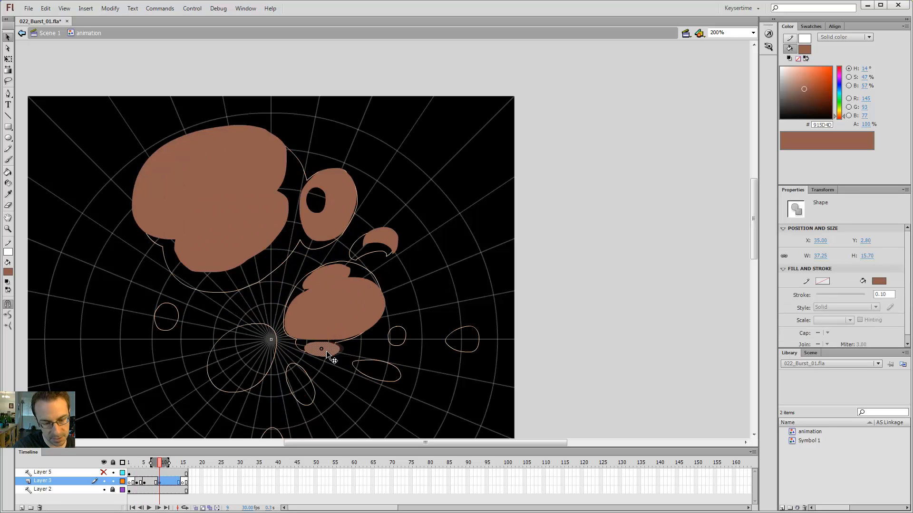
{"action": "key", "text": "Left"}
{"action": "key", "text": "comma"}
{"action": "key", "text": "period"}
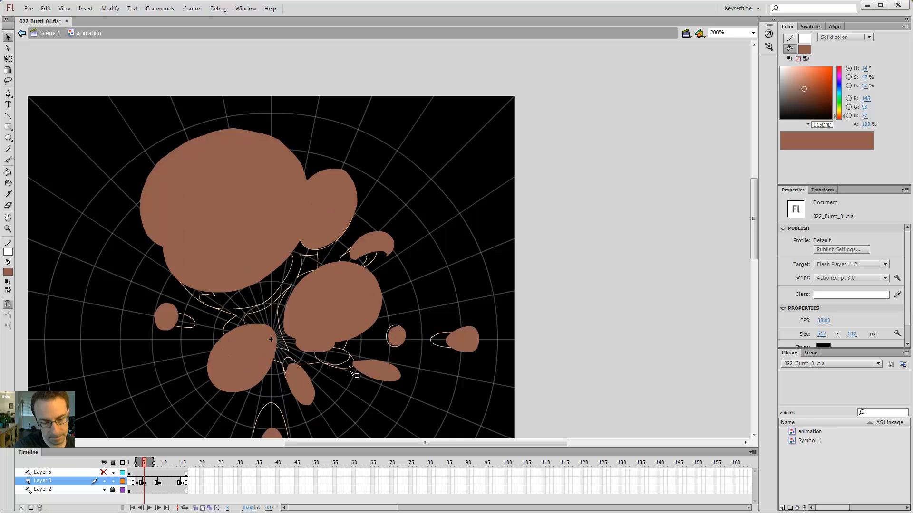
Step back and forth through the keyframes to examine the timing and spacing of the shrinking puffs
{"action": "key", "text": "period"}
{"action": "key", "text": "comma"}
{"action": "key", "text": "comma"}
{"action": "key", "text": "period"}
{"action": "key", "text": "comma"}
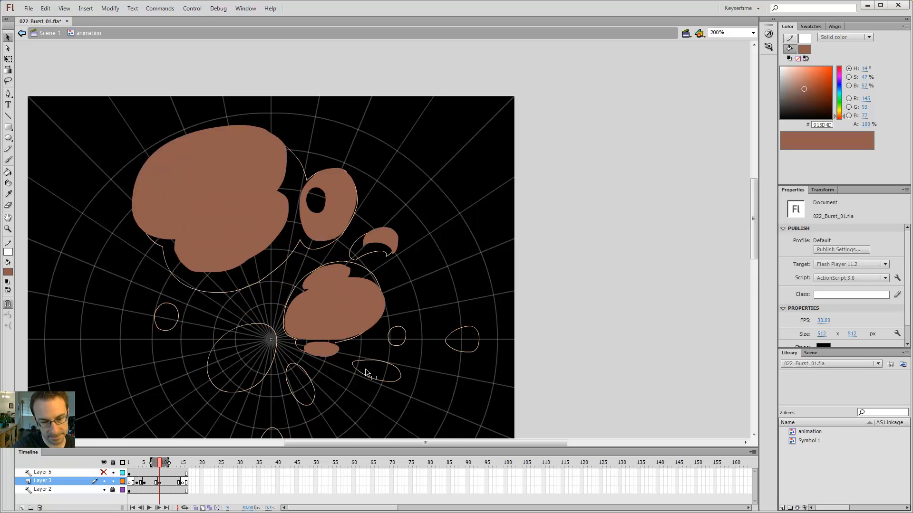
{"action": "key", "text": "comma"}
{"action": "key", "text": "period"}
{"action": "key", "text": "period"}
{"action": "key", "text": "comma"}
{"action": "key", "text": "comma"}
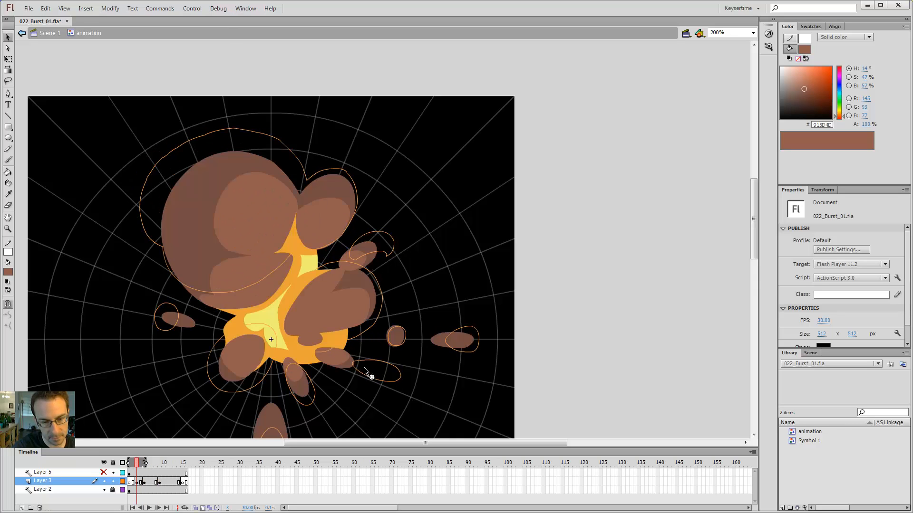
{"action": "key", "text": "period"}
{"action": "key", "text": "period"}
{"action": "key", "text": "comma"}
{"action": "key", "text": "comma"}
{"action": "key", "text": "period"}
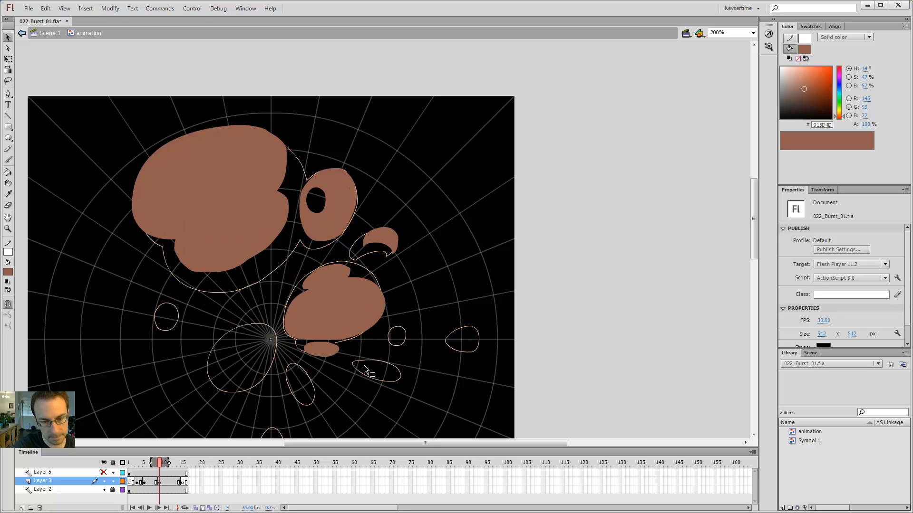
{"action": "key", "text": "period"}
{"action": "key", "text": "comma"}
{"action": "key", "text": "comma"}
{"action": "key", "text": "period"}
{"action": "key", "text": "period"}
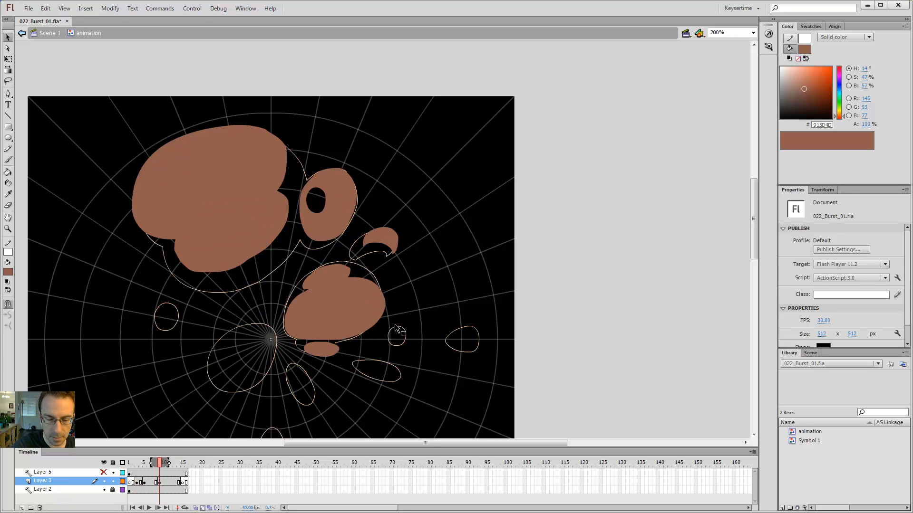
Paint a narrow brown oval in the right half of the small round debris outline nearest the central puff
{"action": "key", "text": "b"}
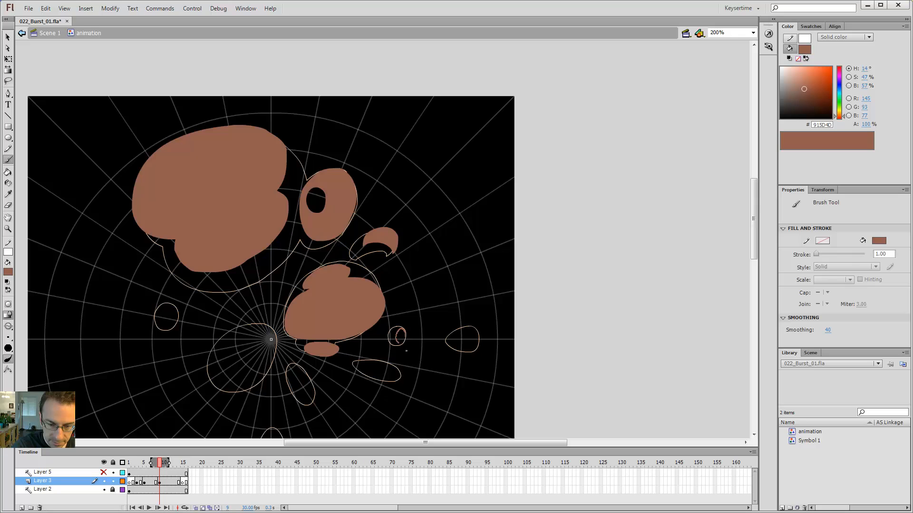
{"action": "key", "text": "k"}
{"action": "left_click", "coordinate": [401, 336]}
Paint an upright oval over the outer part of the farthest debris outline right of the grid center and fill it brown
{"action": "key", "text": "b"}
{"action": "key", "text": "comma"}
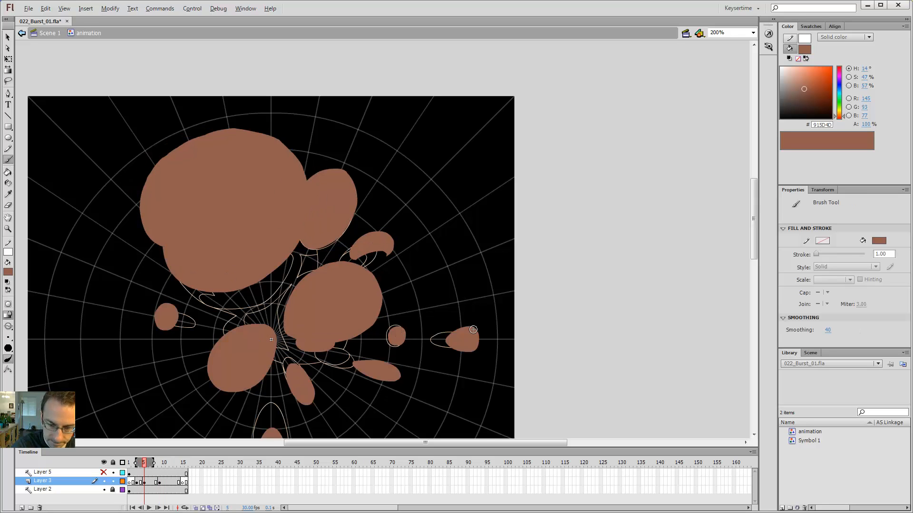
{"action": "key", "text": "period"}
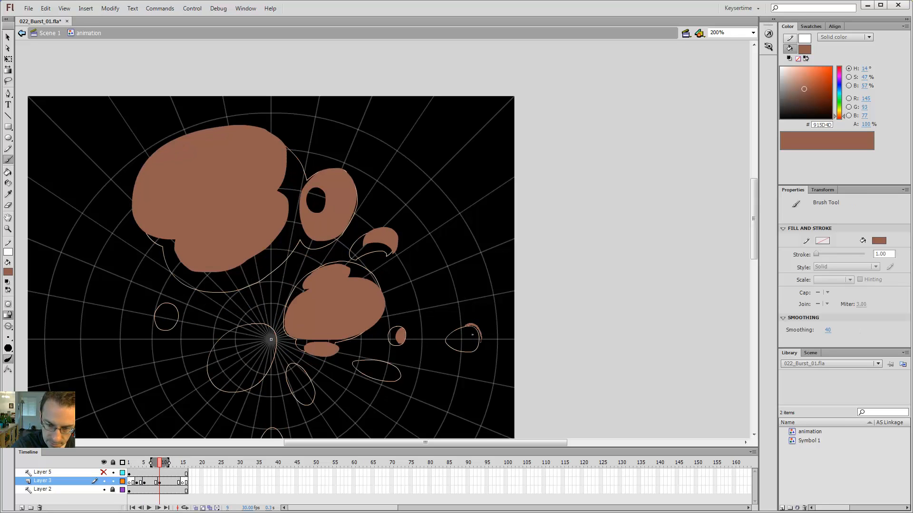
{"action": "left_click_drag", "start_coordinate": [465, 326], "coordinate": [466, 351]}
{"action": "key", "text": "k"}
{"action": "left_click", "coordinate": [471, 338]}
Move the last blank keyframe on Layer 3 to frame 13
{"action": "left_click_drag", "start_coordinate": [460, 280], "coordinate": [481, 224]}
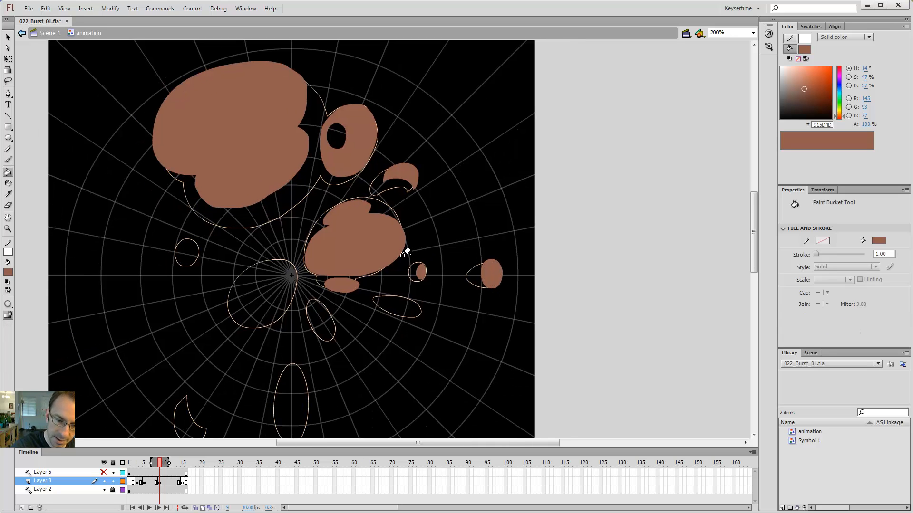
{"action": "left_click", "coordinate": [184, 483]}
{"action": "left_click_drag", "start_coordinate": [183, 483], "coordinate": [175, 483]}
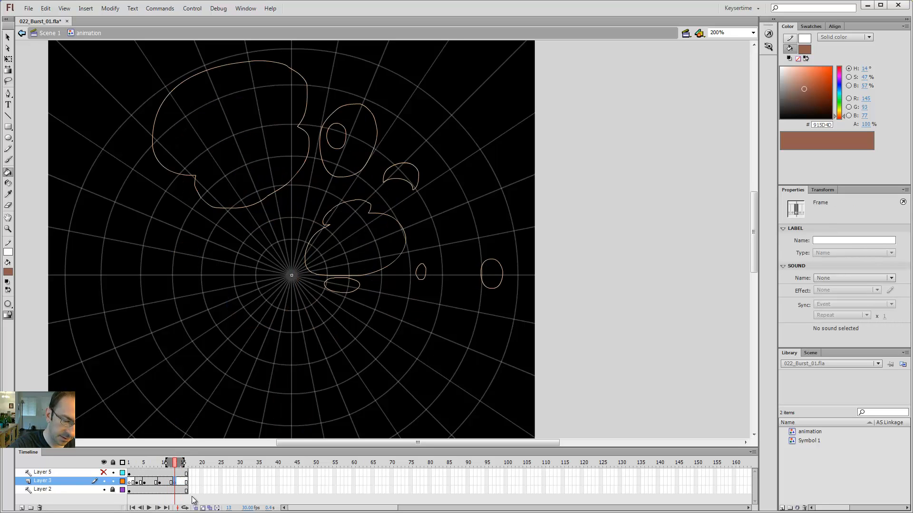
On frame 9, paint a brown oval over the outer end of the elongated debris outline to the lower right of the grid center
{"action": "key", "text": "comma"}
{"action": "key", "text": "comma"}
{"action": "key", "text": "comma"}
{"action": "key", "text": "comma"}
{"action": "key", "text": "b"}
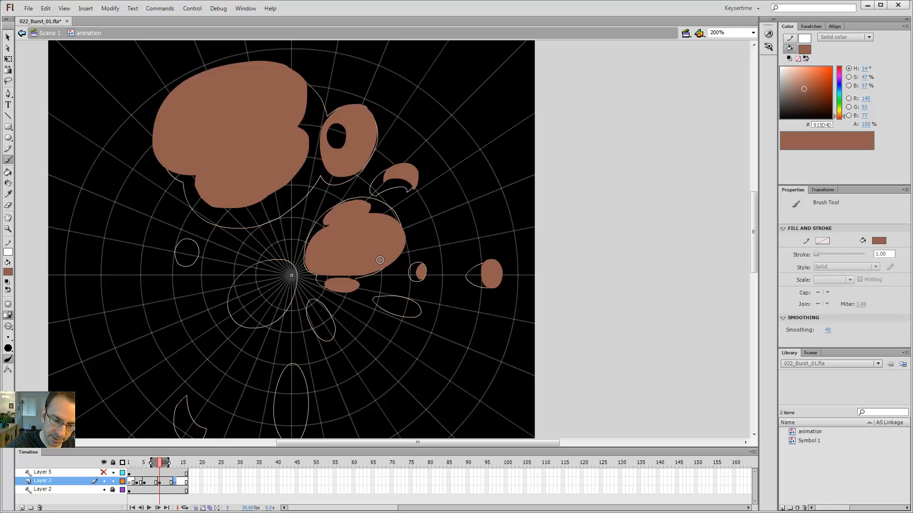
{"action": "key", "text": "period"}
{"action": "key", "text": "comma"}
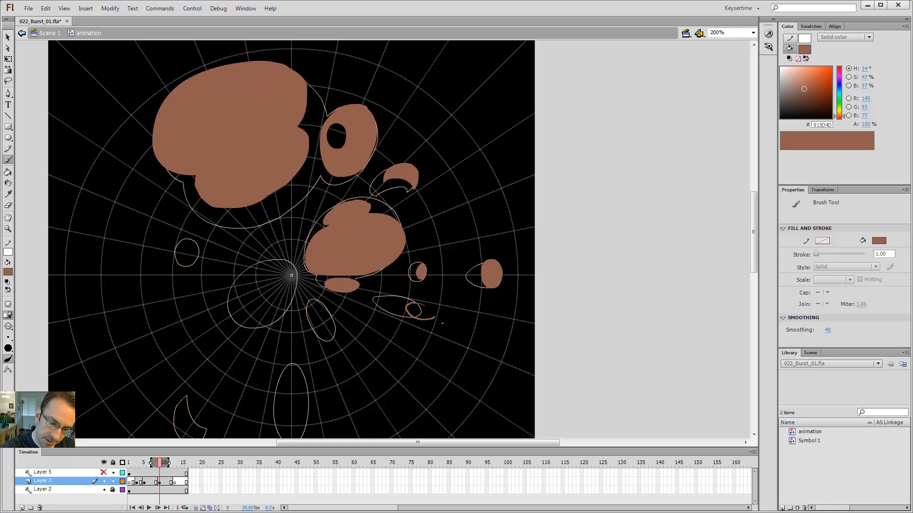
{"action": "left_click_drag", "start_coordinate": [428, 313], "coordinate": [427, 314]}
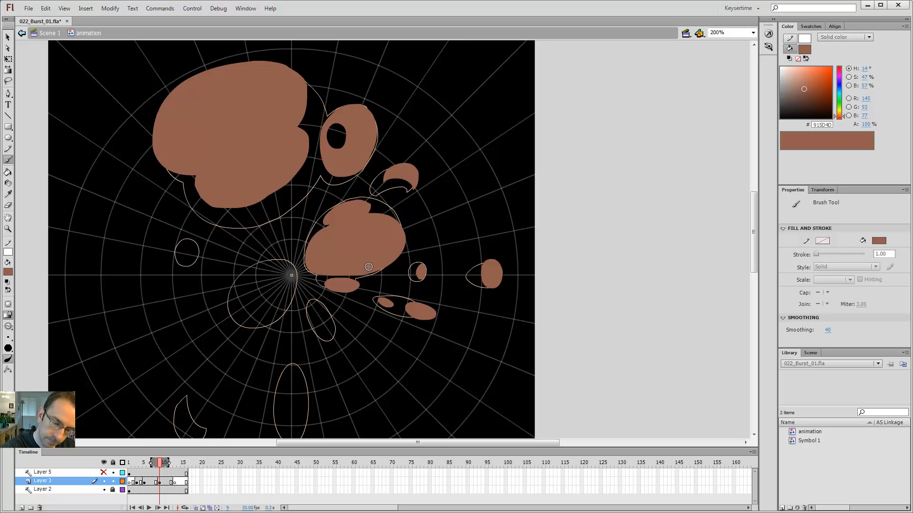
Undo the flat inner blob and repaint it as a small round brown blob near the inner end of the same elongated outline
{"action": "key", "text": "ctrl+z"}
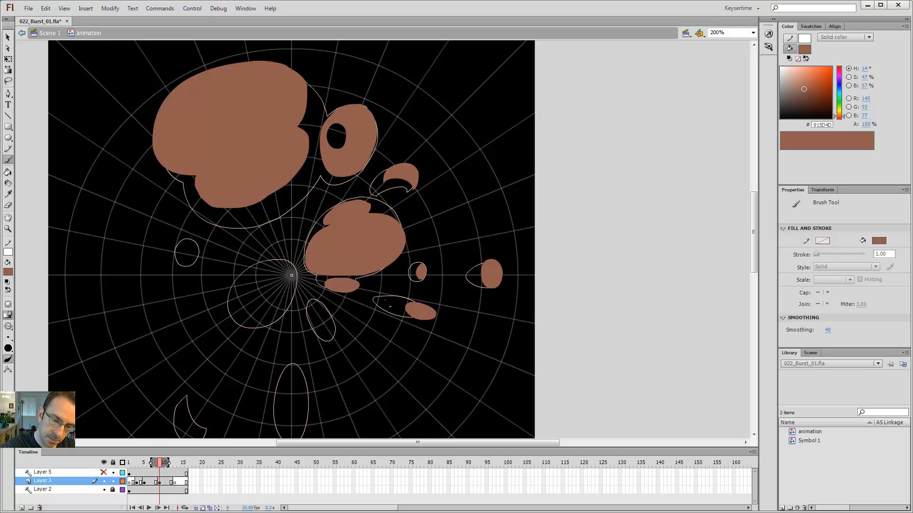
{"action": "mouse_move", "coordinate": [390, 307]}
{"action": "left_mouse_down"}
{"action": "mouse_move", "coordinate": [380, 302]}
{"action": "mouse_move", "coordinate": [426, 302]}
{"action": "left_mouse_up"}
{"action": "key", "text": "v"}
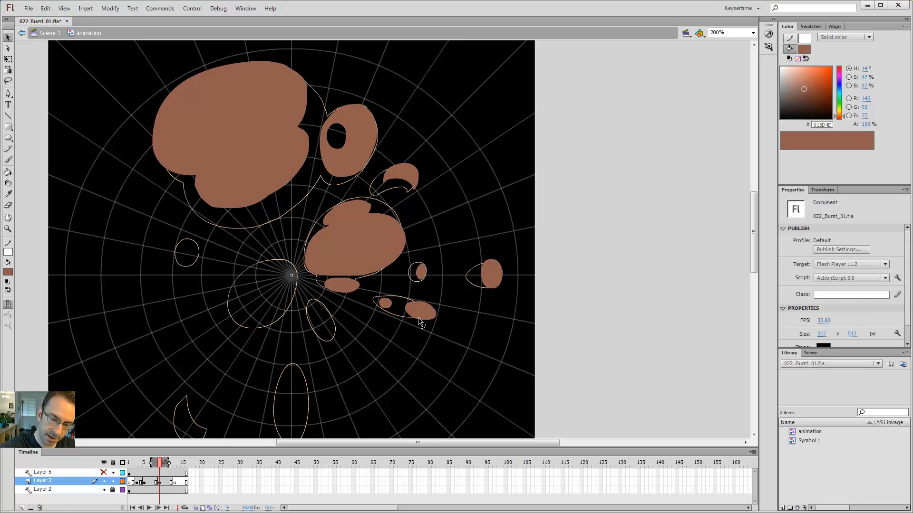
{"action": "key", "text": "b"}
{"action": "key", "text": "alt+comma"}
{"action": "key", "text": "alt+period"}
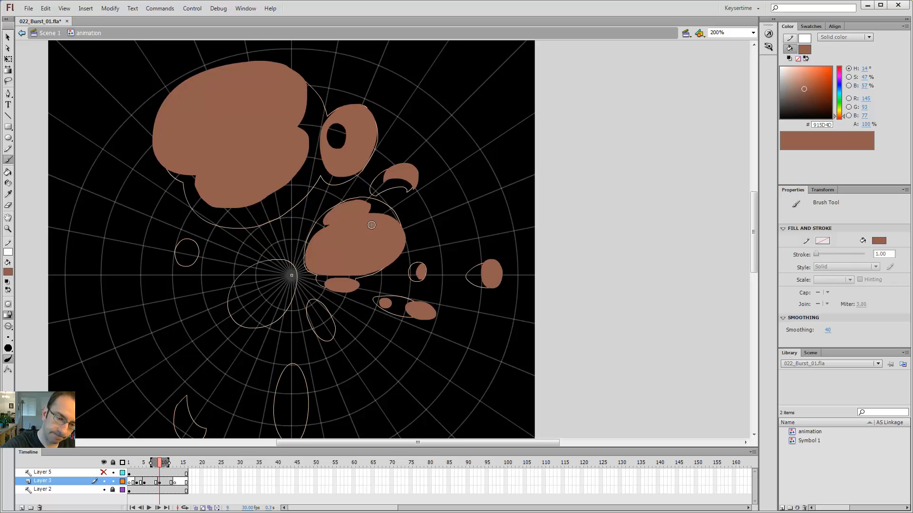
{"action": "key", "text": "alt+comma"}
{"action": "key", "text": "alt+period"}
Move the larger brown oval of that debris inward to X 111.55, closer to the small round blob
{"action": "key", "text": "v"}
{"action": "left_click", "coordinate": [430, 313]}
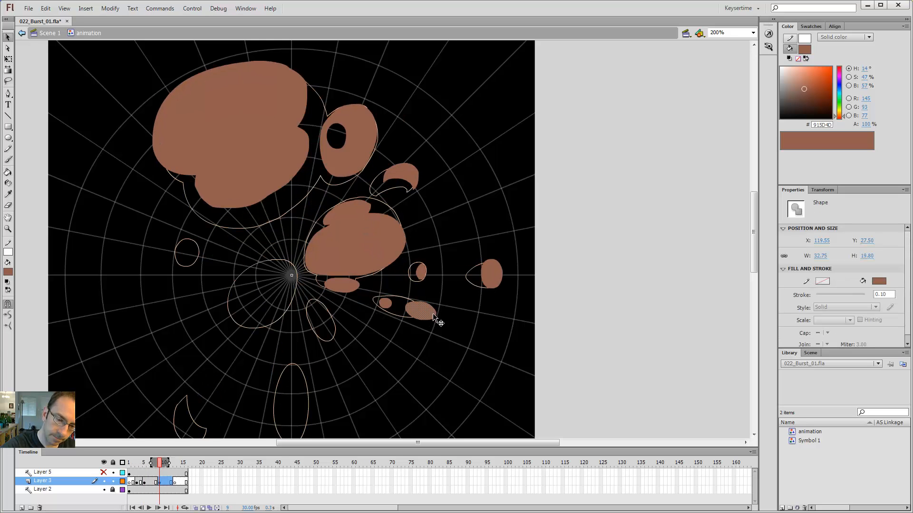
{"action": "key", "text": "Escape"}
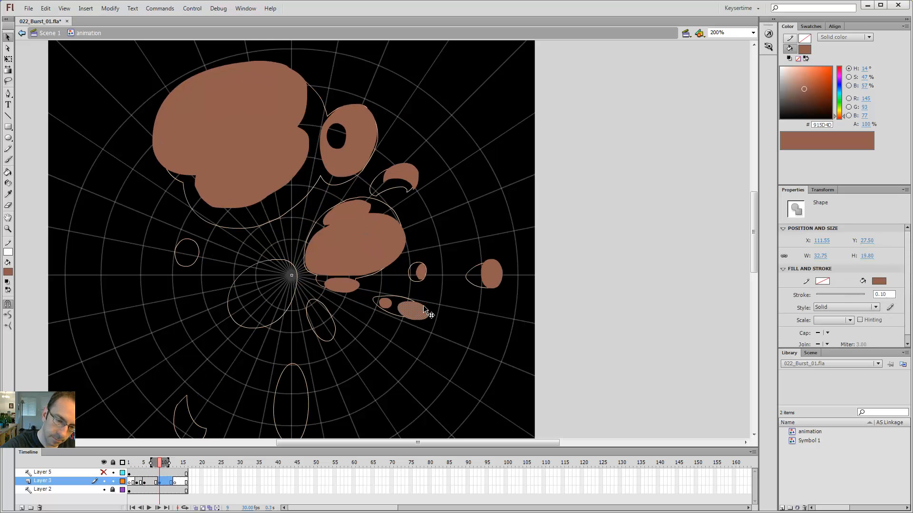
{"action": "key", "text": "alt+comma"}
{"action": "key", "text": "alt+period"}
Paint a round blob over the outer end of the slim debris outline just below the grid center and fill it brown
{"action": "key", "text": "b"}
{"action": "key", "text": "alt+comma"}
{"action": "key", "text": "alt+comma"}
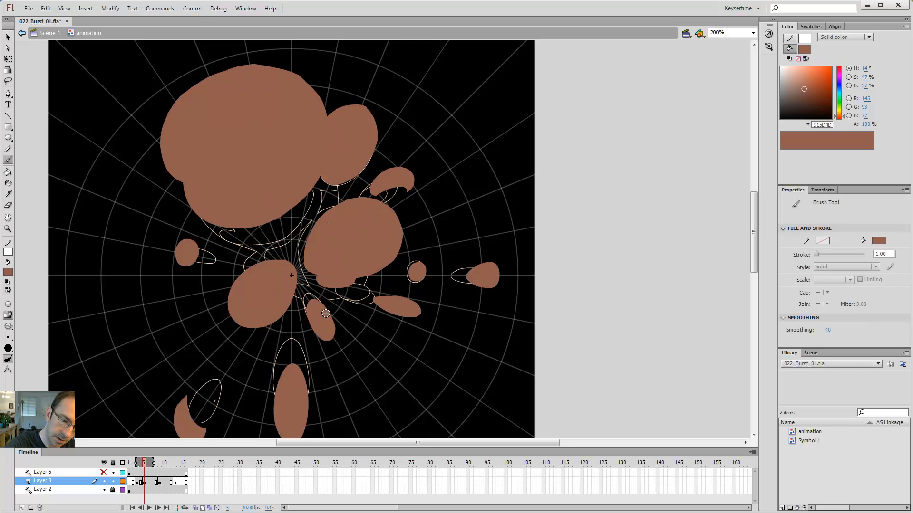
{"action": "key", "text": "alt+period"}
{"action": "key", "text": "alt+period"}
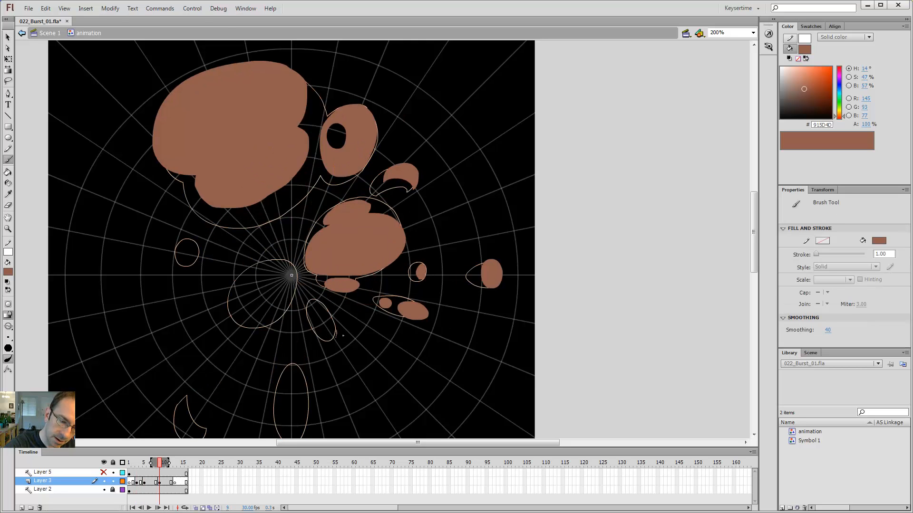
{"action": "left_click_drag", "start_coordinate": [343, 348], "coordinate": [336, 339]}
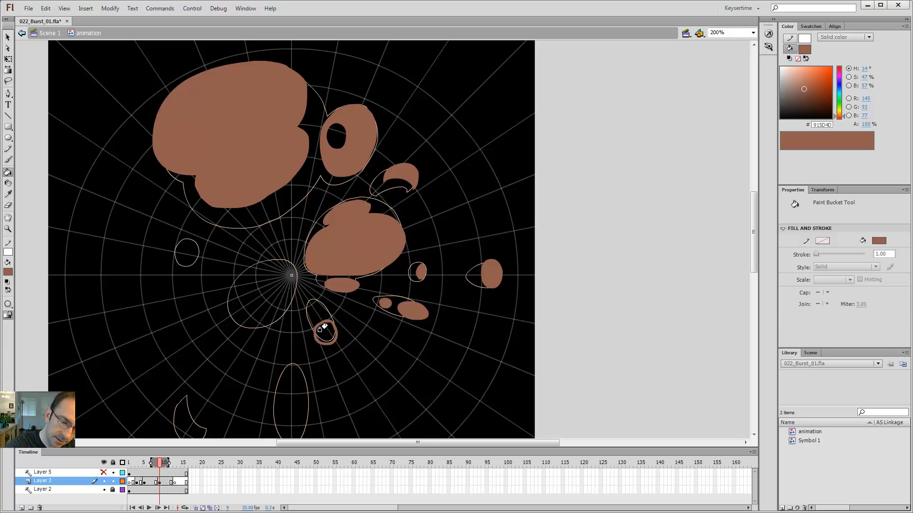
{"action": "key", "text": "v"}
{"action": "key", "text": "alt+comma"}
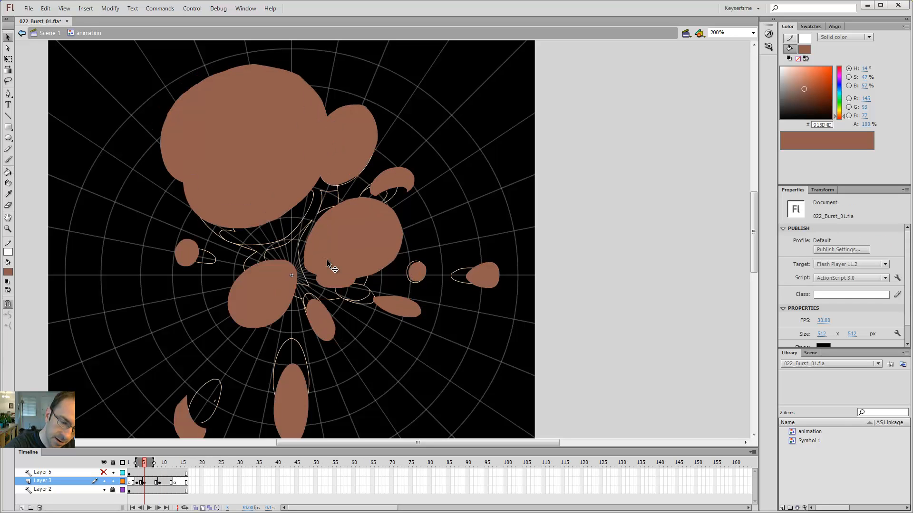
{"action": "key", "text": "alt+period"}
Paint a narrow oval in the outer half of the small round outline left of the grid center and fill it brown
{"action": "key", "text": "b"}
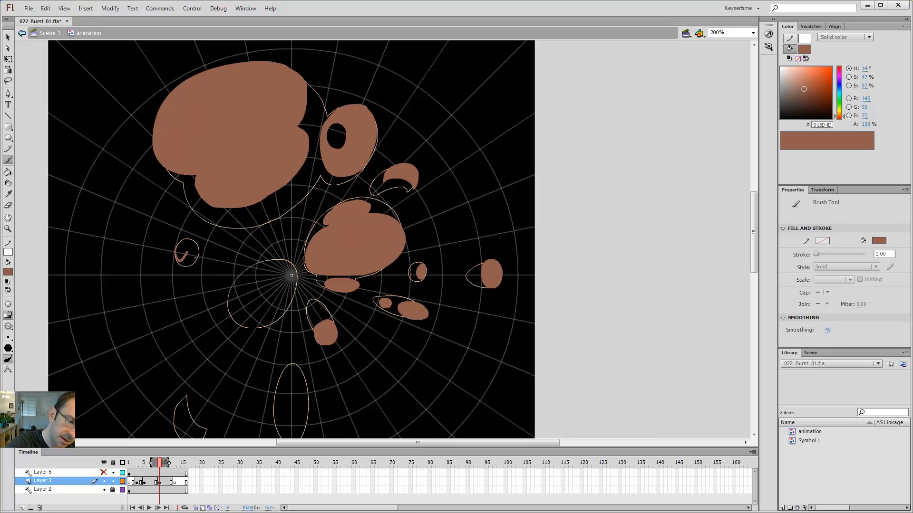
{"action": "left_click_drag", "start_coordinate": [187, 252], "coordinate": [178, 246]}
{"action": "key", "text": "k"}
{"action": "left_click", "coordinate": [182, 252]}
{"action": "key", "text": "alt+comma"}
{"action": "key", "text": "alt+comma"}
{"action": "key", "text": "alt+period"}
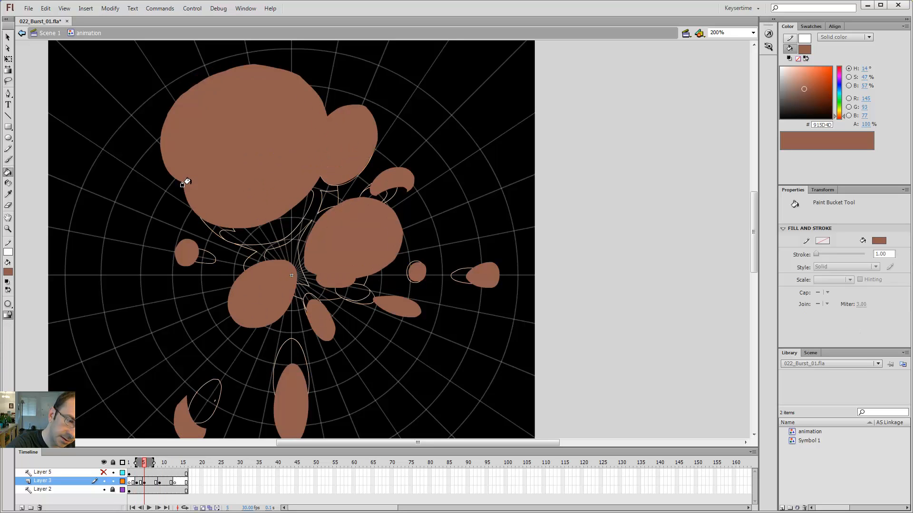
{"action": "key", "text": "alt+period"}
{"action": "key", "text": "alt+comma"}
{"action": "key", "text": "alt+comma"}
{"action": "key", "text": "alt+period"}
{"action": "key", "text": "alt+period"}
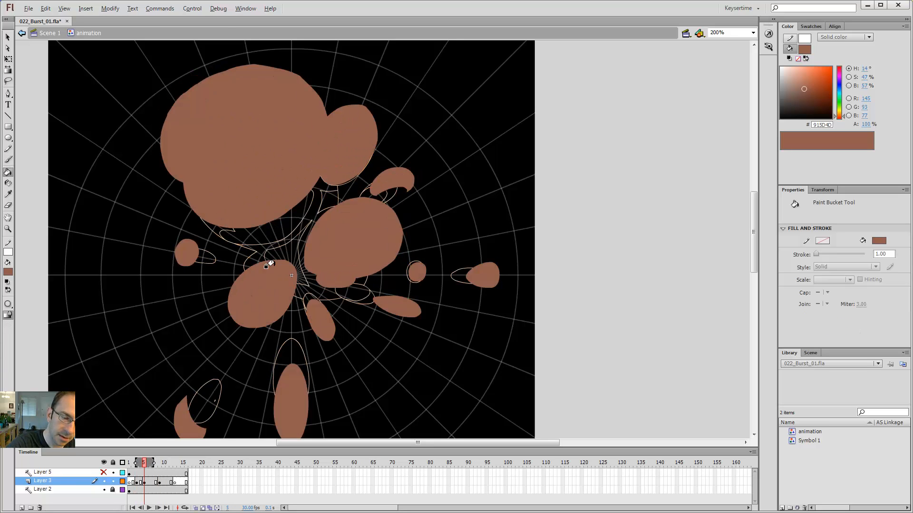
Paint a large and a small round puff joined together inside the outline at the lower left of the grid center, filled brown
{"action": "key", "text": "b"}
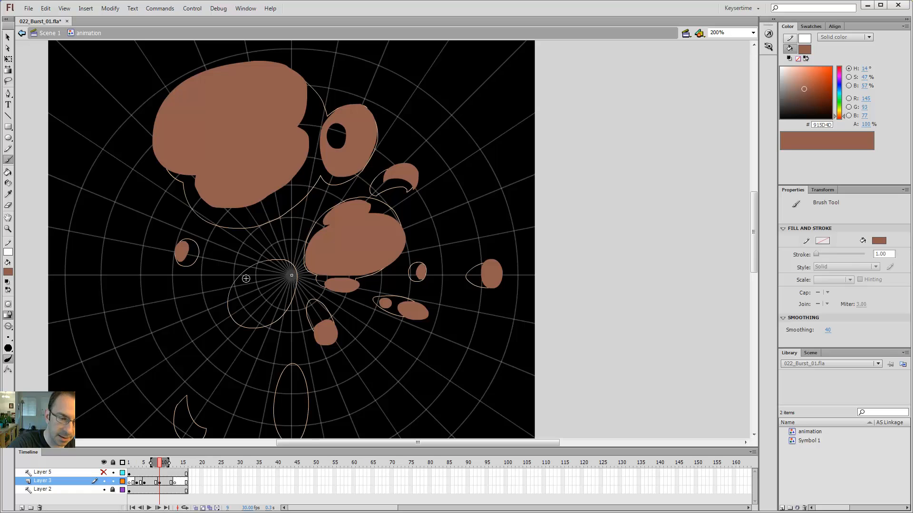
{"action": "key", "text": "alt+comma"}
{"action": "key", "text": "alt+comma"}
{"action": "key", "text": "alt+period"}
{"action": "key", "text": "alt+period"}
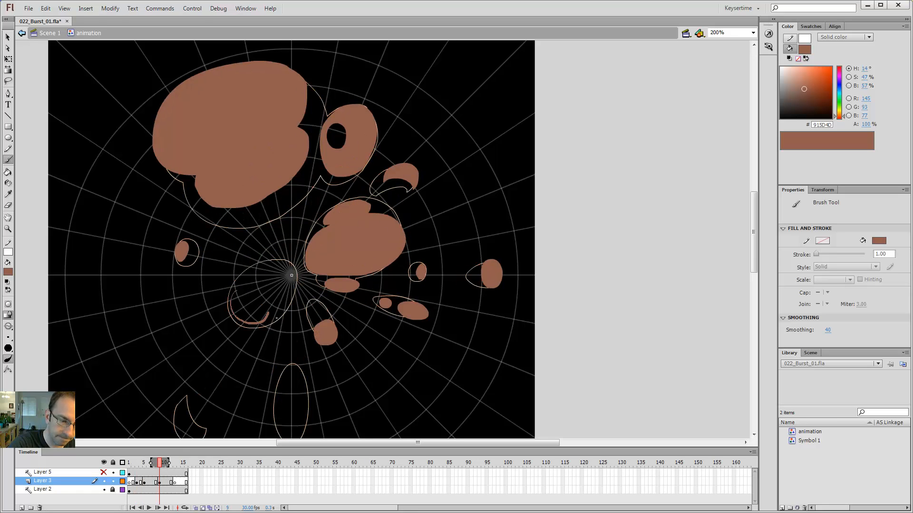
{"action": "mouse_move", "coordinate": [270, 290]}
{"action": "left_mouse_down"}
{"action": "mouse_move", "coordinate": [249, 290]}
{"action": "mouse_move", "coordinate": [239, 318]}
{"action": "mouse_move", "coordinate": [282, 278]}
{"action": "mouse_move", "coordinate": [279, 303]}
{"action": "left_mouse_up"}
{"action": "key", "text": "k"}
{"action": "left_click", "coordinate": [273, 285]}
Extend the lower right side of the larger round puff with a brush stroke and fill the gap brown
{"action": "key", "text": "b"}
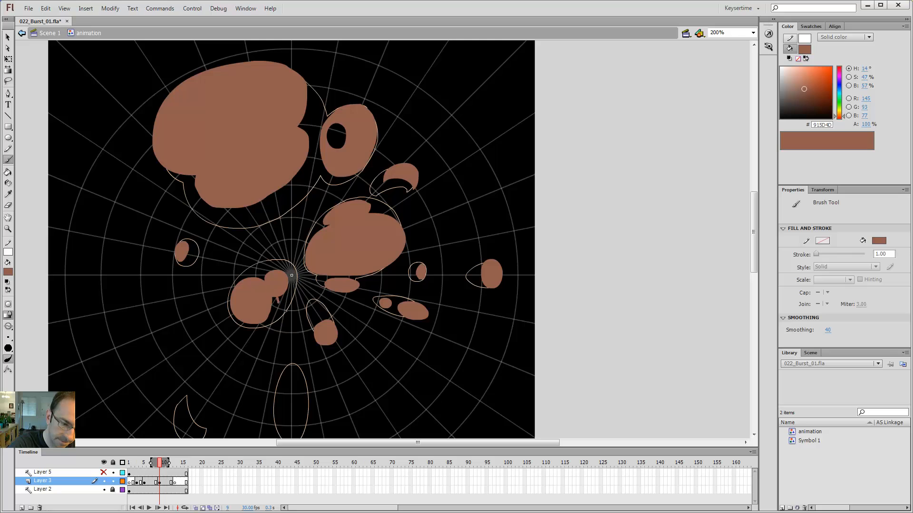
{"action": "key", "text": "k"}
{"action": "left_click", "coordinate": [265, 301]}
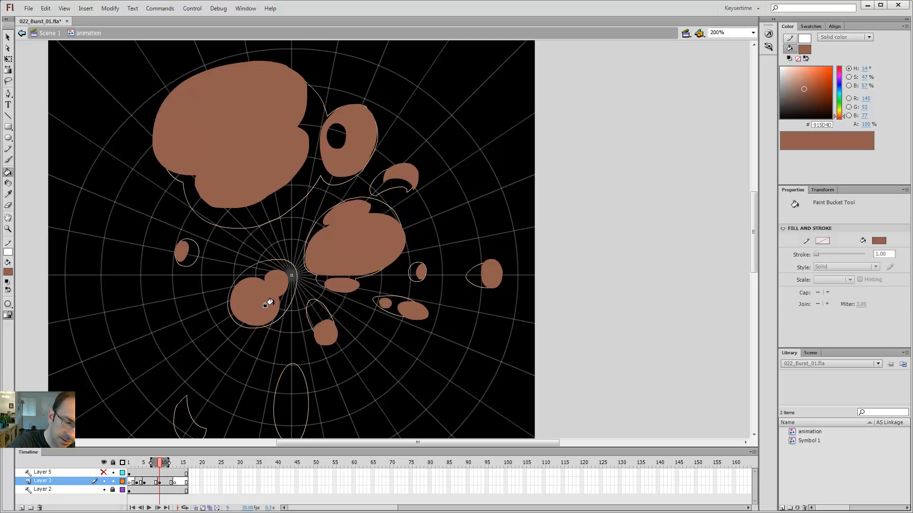
{"action": "key", "text": "b"}
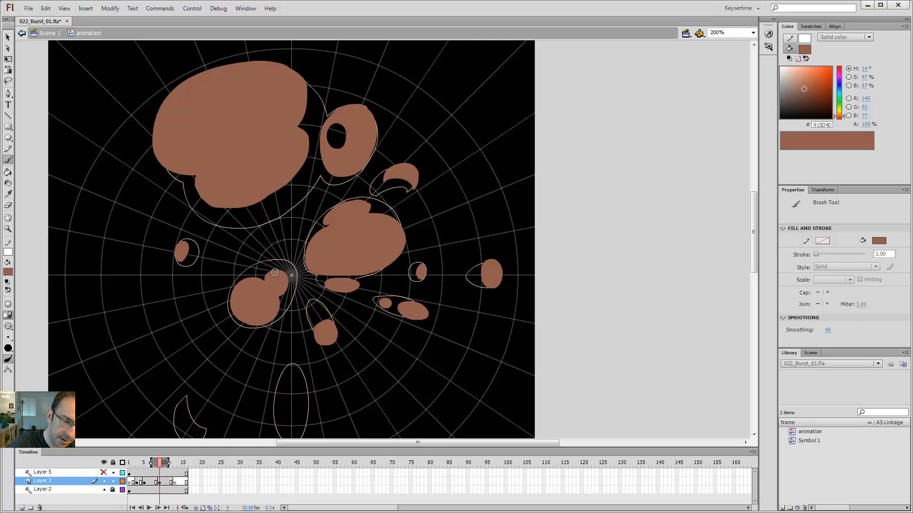
{"action": "key", "text": "alt+comma"}
{"action": "key", "text": "alt+period"}
{"action": "left_click_drag", "start_coordinate": [438, 272], "coordinate": [527, 197]}
{"action": "key", "text": "alt+comma"}
{"action": "key", "text": "alt+period"}
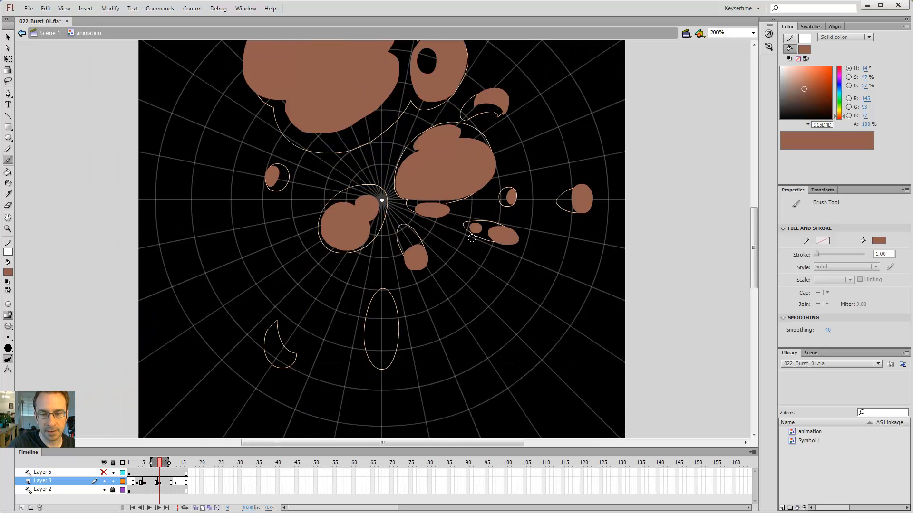
Paint a thin crescent along the lower edge of the crescent-shaped debris outline at the lower left and fill it brown
{"action": "key", "text": "ctrl+minus"}
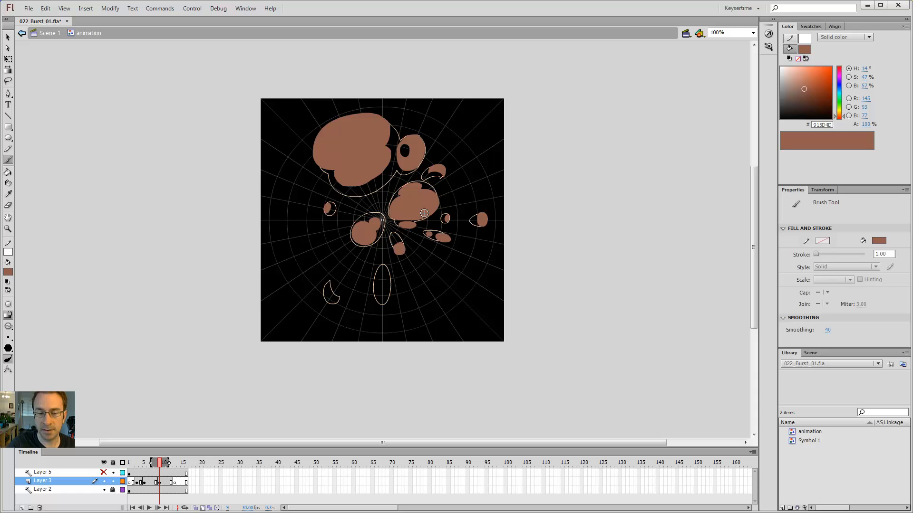
{"action": "key", "text": "alt+comma"}
{"action": "key", "text": "alt+period"}
{"action": "key", "text": "alt+comma"}
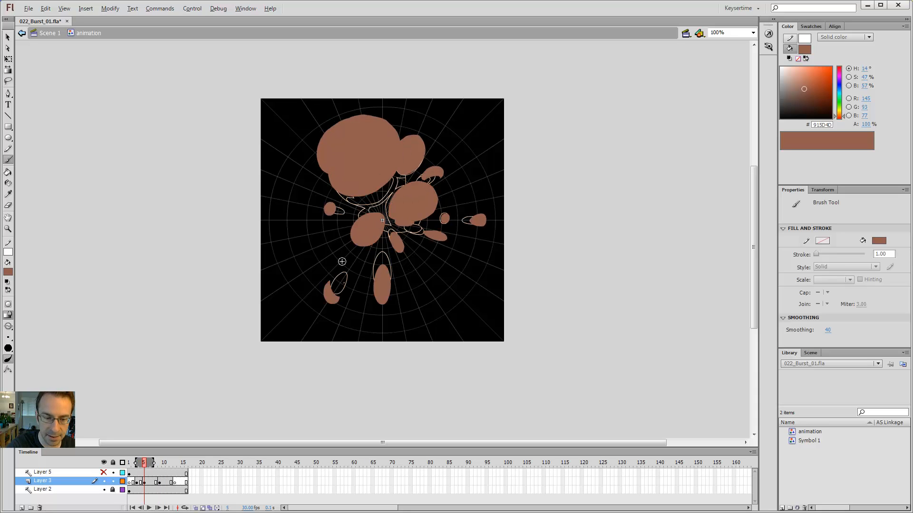
{"action": "key", "text": "alt+period"}
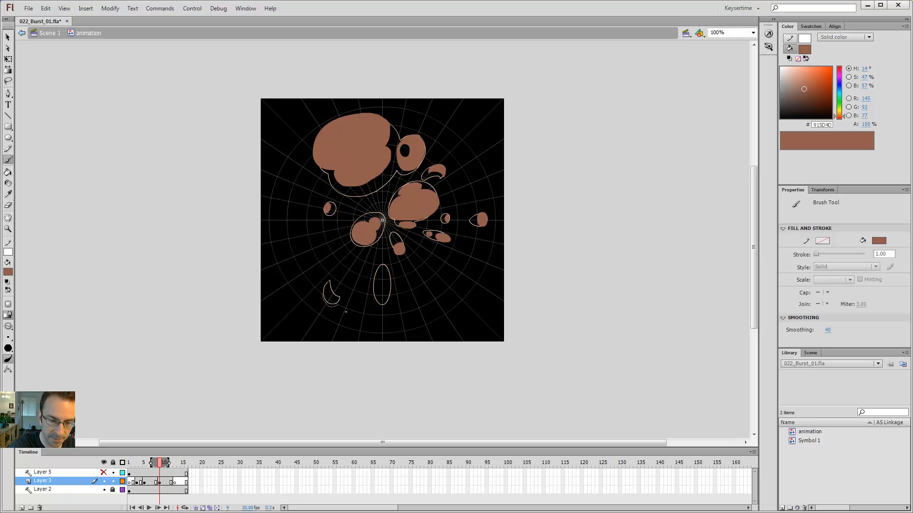
{"action": "key", "text": "k"}
{"action": "left_click", "coordinate": [329, 304]}
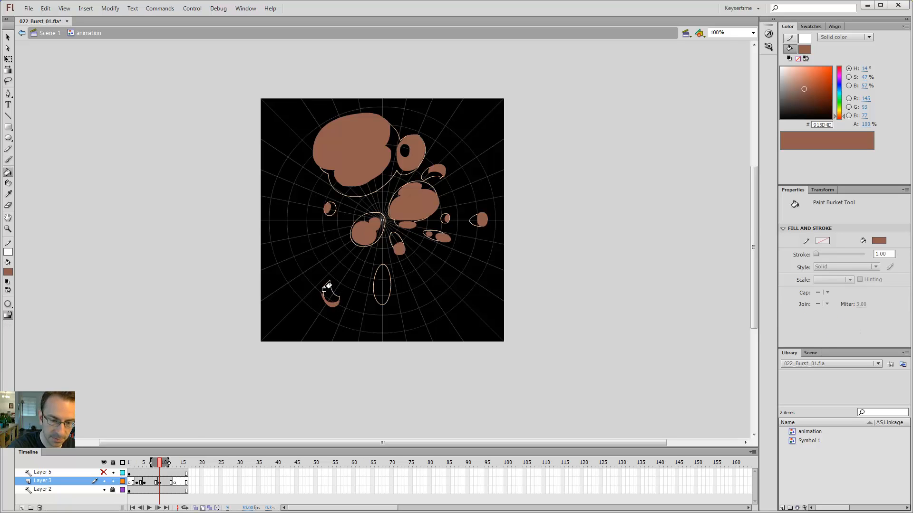
Trim the left tip of the newly painted thin crescent with the Eraser
{"action": "key", "text": "z"}
{"action": "left_click", "coordinate": [330, 290]}
{"action": "key", "text": "e"}
{"action": "left_click_drag", "start_coordinate": [374, 237], "coordinate": [365, 267]}
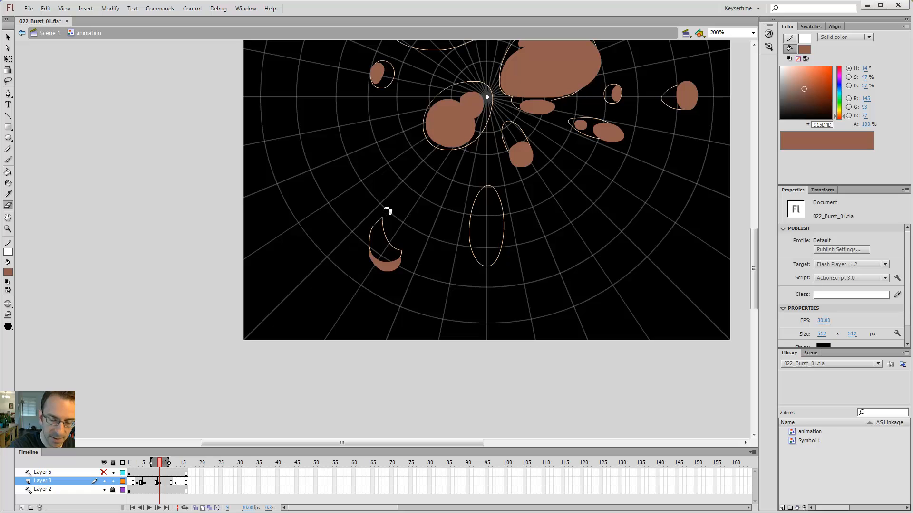
On frame 3, reshape the lower end of the small oval debris at the lower left to fit its path
{"action": "key", "text": "alt+comma"}
{"action": "key", "text": "alt+period"}
{"action": "key", "text": "alt+comma"}
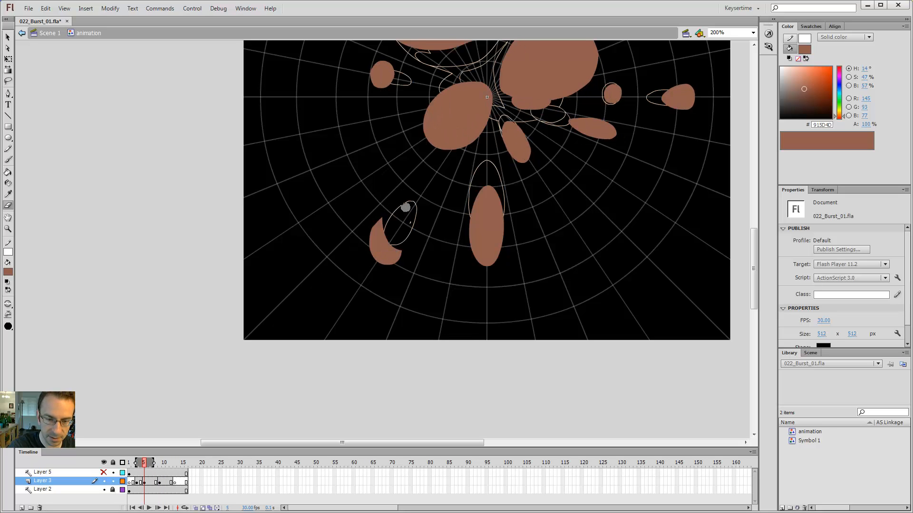
{"action": "key", "text": "alt+comma"}
{"action": "key", "text": "alt+period"}
{"action": "key", "text": "alt+period"}
{"action": "key", "text": "alt+comma"}
{"action": "key", "text": "alt+comma"}
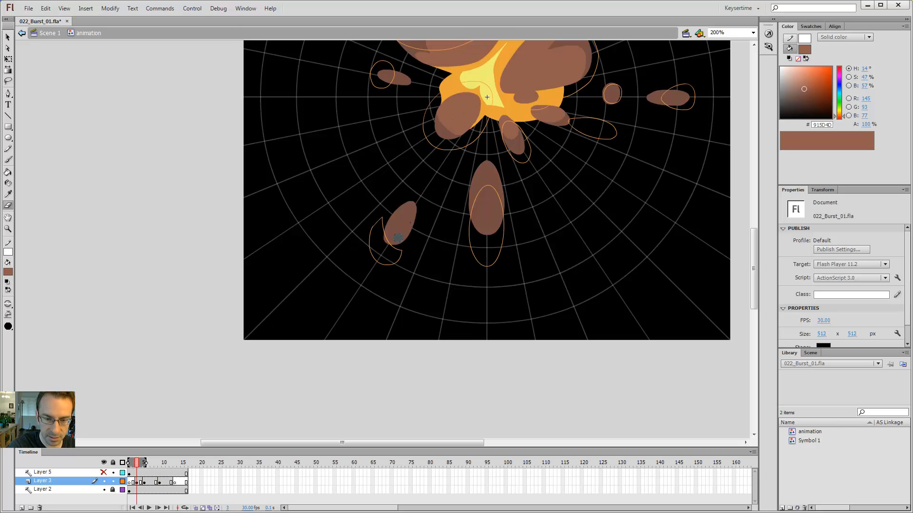
{"action": "key", "text": "v"}
{"action": "mouse_move", "coordinate": [397, 249]}
{"action": "left_mouse_down"}
{"action": "mouse_move", "coordinate": [382, 238]}
{"action": "mouse_move", "coordinate": [390, 209]}
{"action": "left_mouse_up"}
{"action": "key", "text": "alt+period"}
{"action": "key", "text": "alt+comma"}
{"action": "key", "text": "e"}
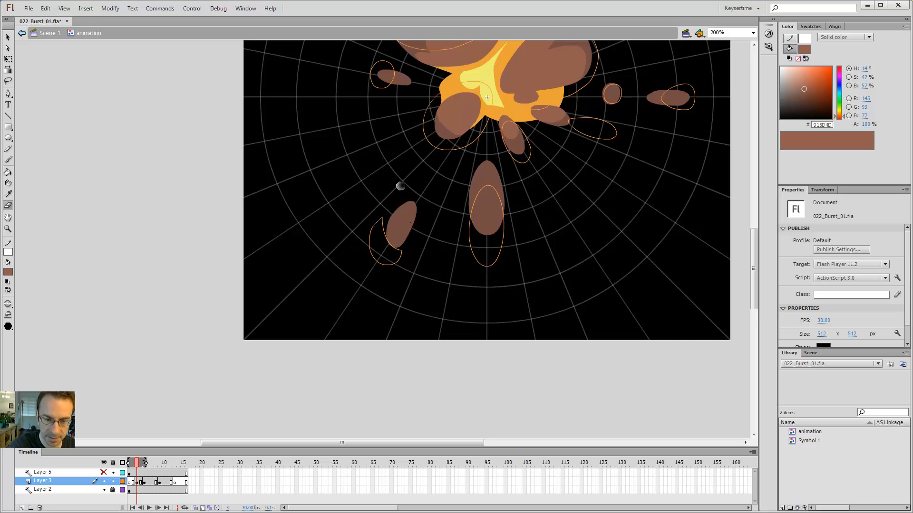
Sample the dark brown #754D43 from the oval debris on frame 3 and fill the lighter speck inside it
{"action": "key", "text": "alt+period"}
{"action": "key", "text": "alt+comma"}
{"action": "key", "text": "b"}
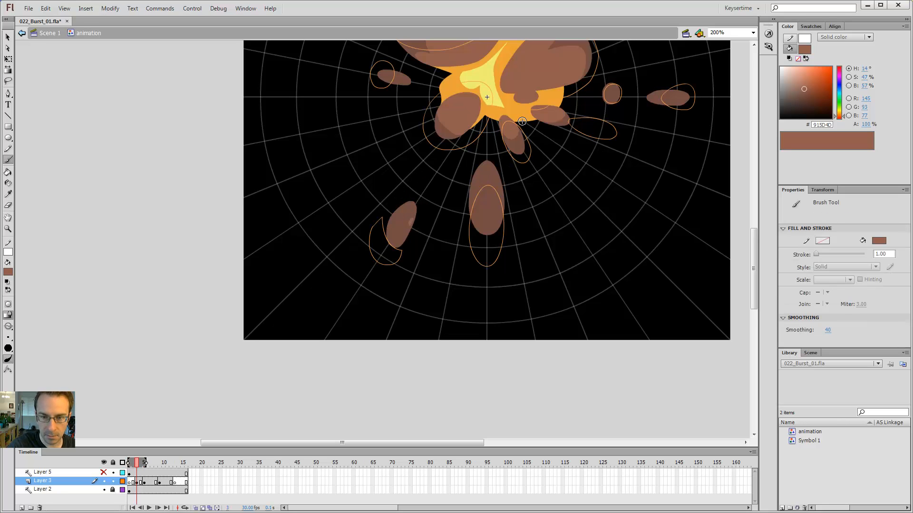
{"action": "key", "text": "i"}
{"action": "left_click", "coordinate": [407, 207]}
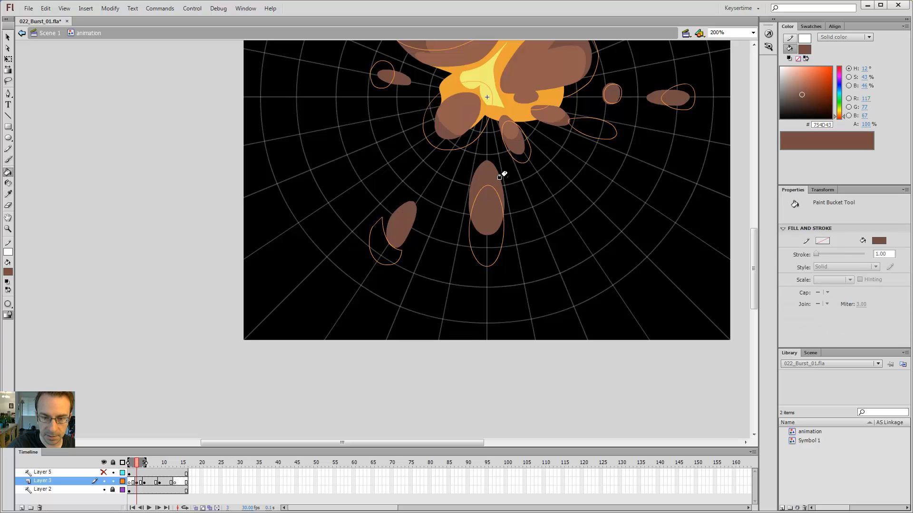
Go to frame 5 and sample the lighter brown #915D4D from the crescent debris as the fill color
{"action": "key", "text": "alt+period"}
{"action": "key", "text": "alt+period"}
{"action": "key", "text": "i"}
{"action": "left_click", "coordinate": [380, 247]}
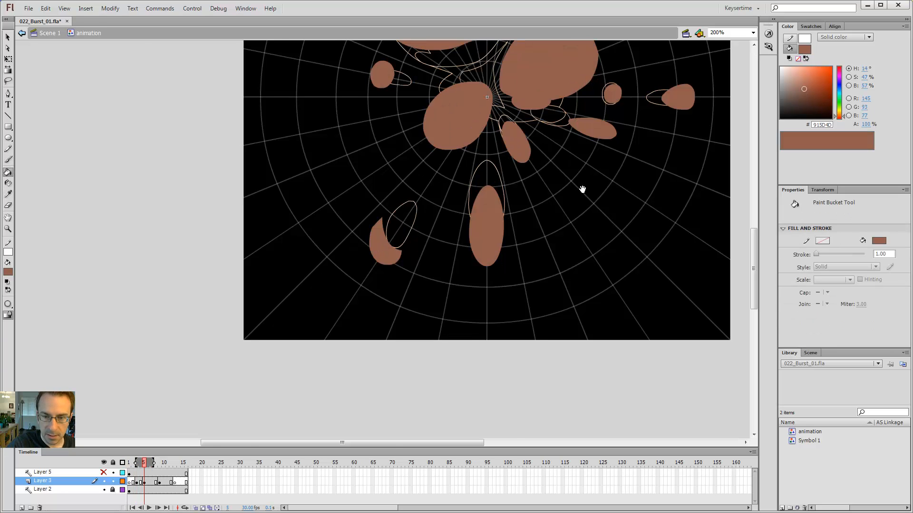
Step back and forth through the keyframes to examine the motion of the long upright debris below the grid center
{"action": "left_click_drag", "start_coordinate": [582, 189], "coordinate": [447, 259]}
{"action": "key", "text": "alt+comma"}
{"action": "key", "text": "alt+period"}
{"action": "key", "text": "alt+period"}
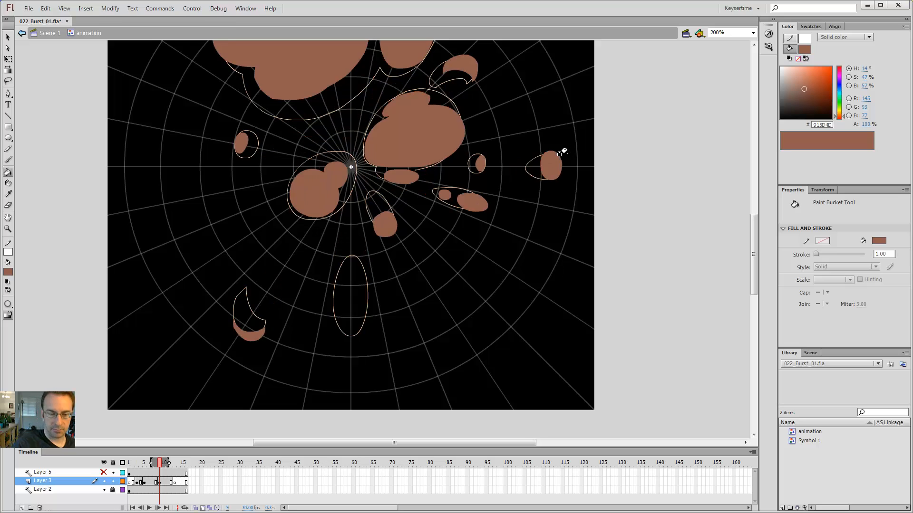
{"action": "key", "text": "alt+comma"}
{"action": "key", "text": "alt+comma"}
{"action": "key", "text": "alt+comma"}
{"action": "key", "text": "alt+comma"}
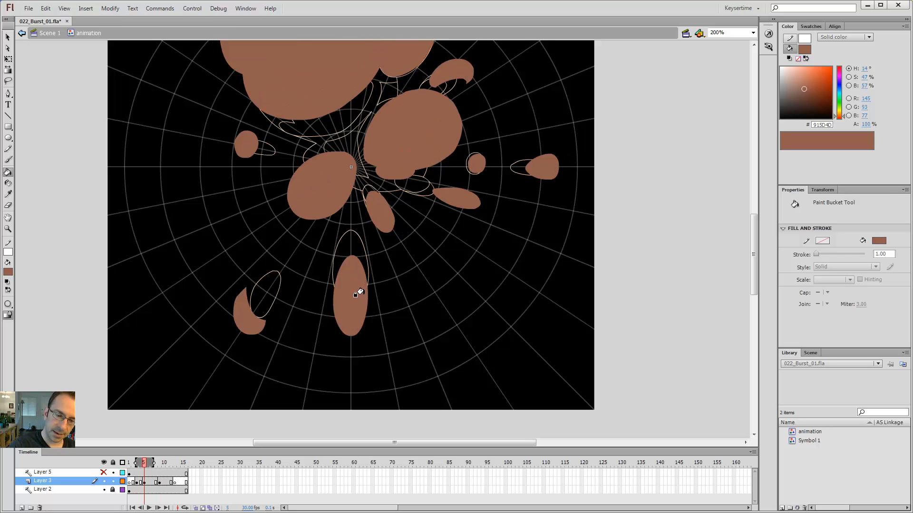
{"action": "key", "text": "alt+period"}
{"action": "key", "text": "alt+comma"}
{"action": "key", "text": "alt+comma"}
{"action": "key", "text": "alt+period"}
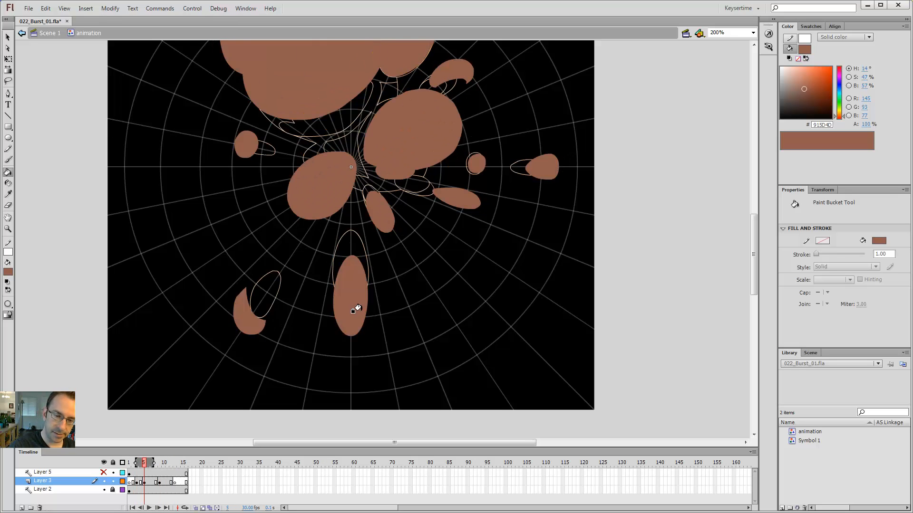
On frame 9, outline a narrower upright oval debris low inside the frame 5 debris outline below the grid center, and fill it brown
{"action": "key", "text": "alt+period"}
{"action": "right_click", "coordinate": [366, 258]}
{"action": "key", "text": "Escape"}
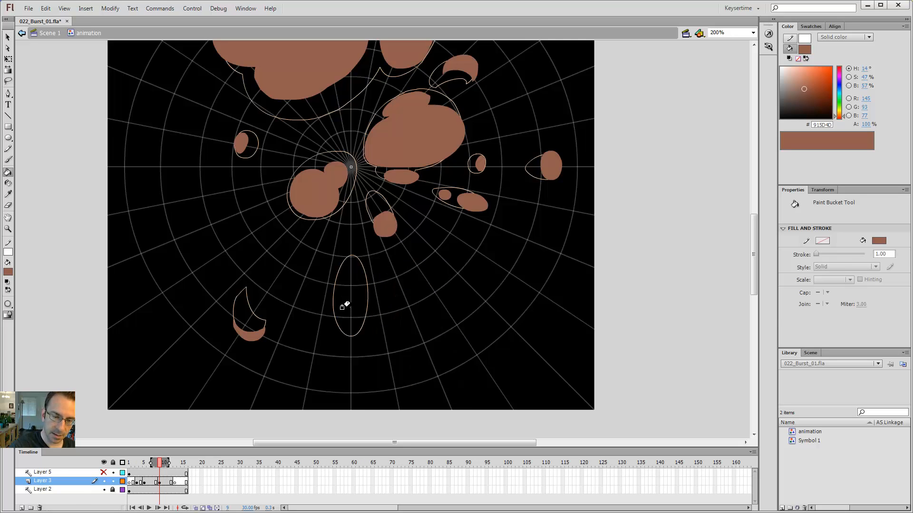
{"action": "key", "text": "b"}
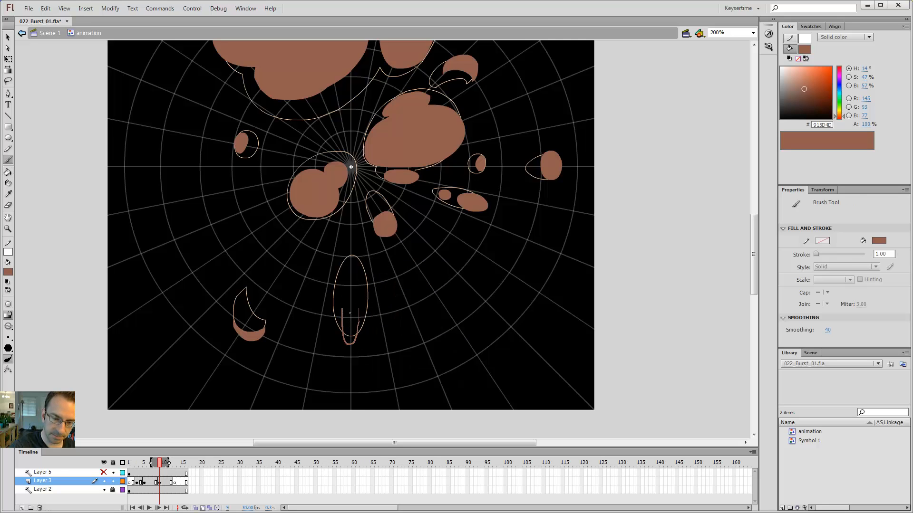
{"action": "mouse_move", "coordinate": [360, 305]}
{"action": "left_mouse_down"}
{"action": "mouse_move", "coordinate": [356, 333]}
{"action": "mouse_move", "coordinate": [363, 319]}
{"action": "mouse_move", "coordinate": [340, 315]}
{"action": "mouse_move", "coordinate": [340, 330]}
{"action": "left_mouse_up"}
{"action": "key", "text": "k"}
{"action": "left_click", "coordinate": [351, 297]}
{"action": "key", "text": "v"}
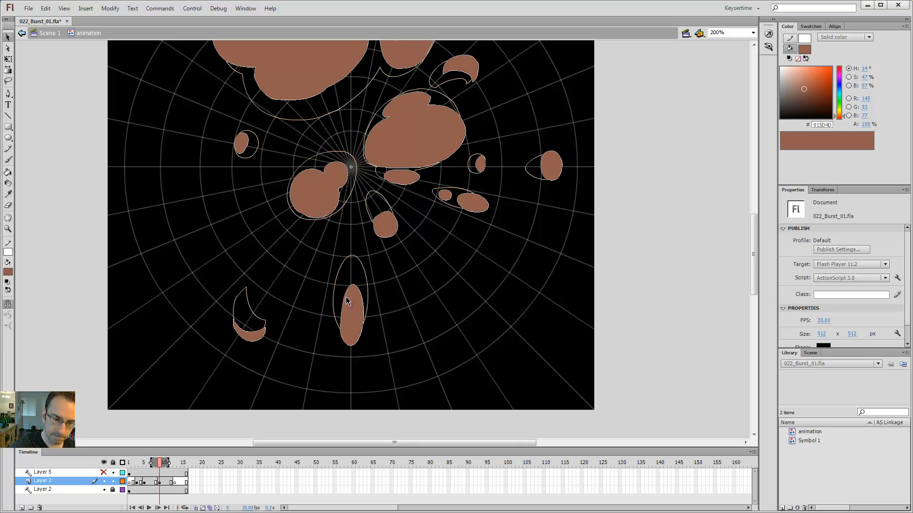
Play back the burst animation at 100% zoom to review its timing
{"action": "key", "text": "ctrl+1"}
{"action": "key", "text": "period"}
{"action": "key", "text": "period"}
{"action": "key", "text": "period"}
{"action": "key", "text": "period"}
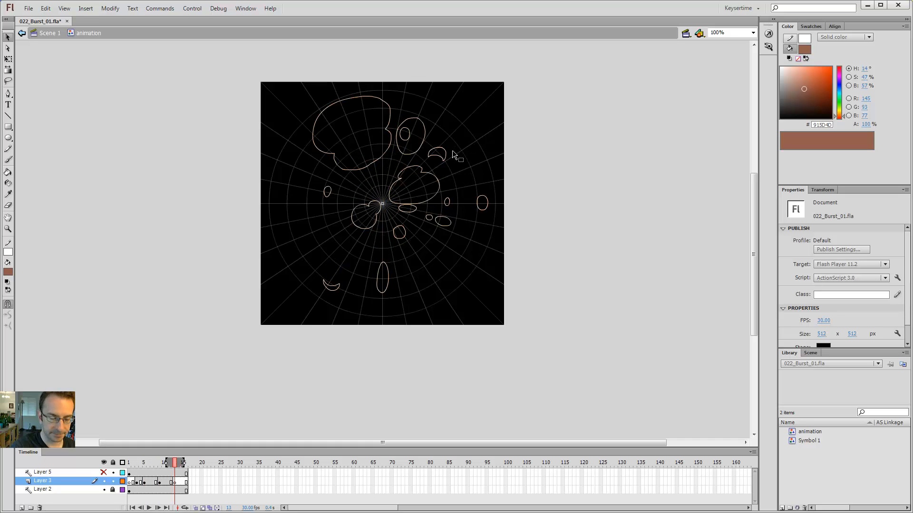
{"action": "key", "text": "Return"}
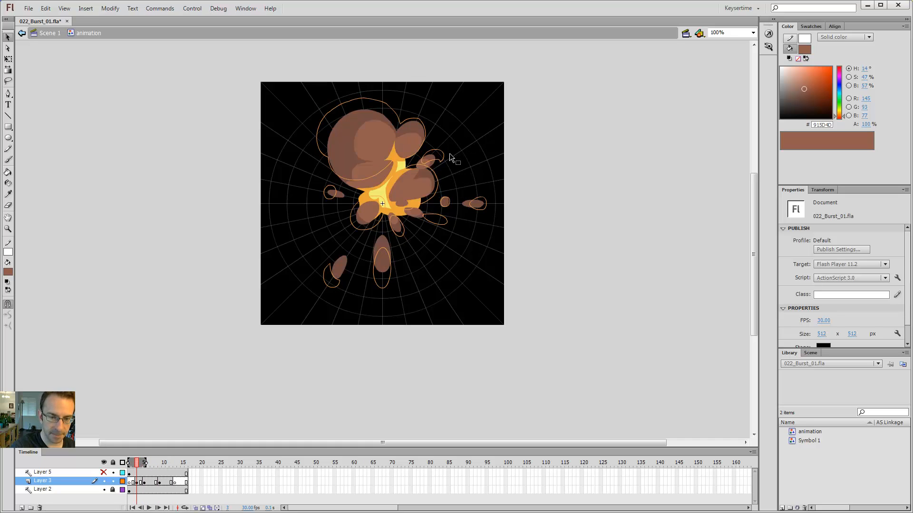
{"action": "key", "text": "Return"}
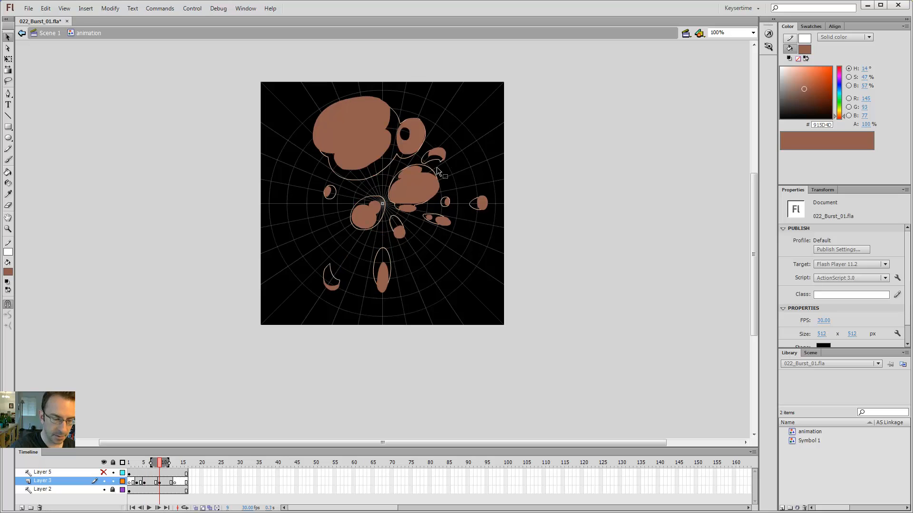
Move the frame 9 keyframe of Layer 3 to frame 7 and place a blank keyframe on frame 9 for painting
{"action": "left_click", "coordinate": [160, 482]}
{"action": "key", "text": "comma"}
{"action": "key", "text": "comma"}
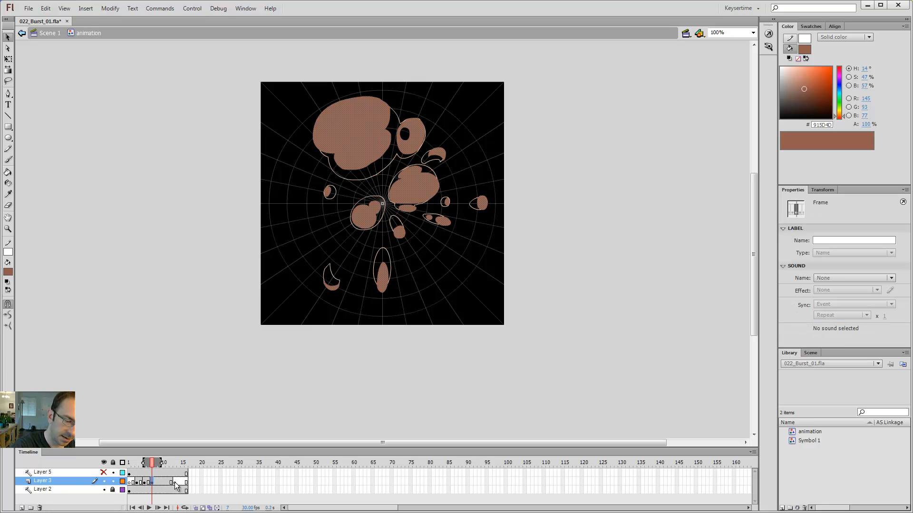
{"action": "left_click", "coordinate": [175, 483]}
{"action": "left_click_drag", "start_coordinate": [175, 483], "coordinate": [160, 483]}
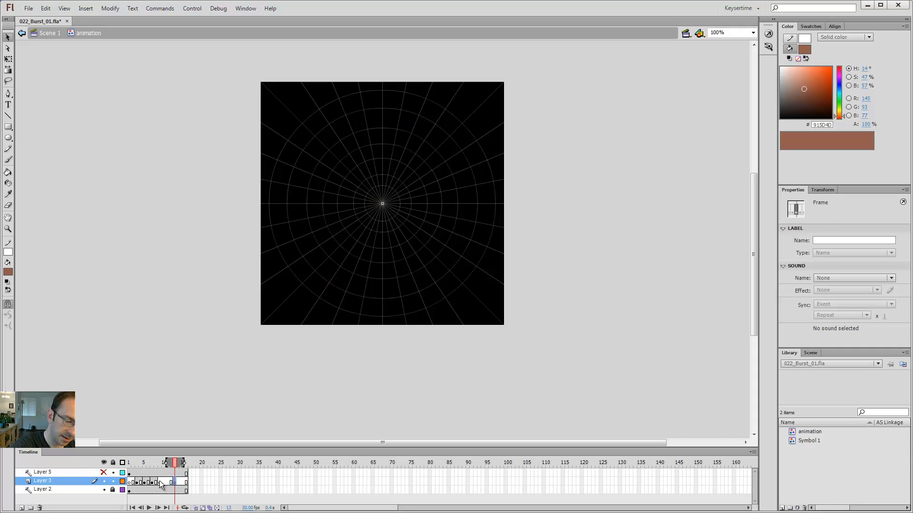
{"action": "left_click", "coordinate": [160, 483]}
{"action": "key", "text": "b"}
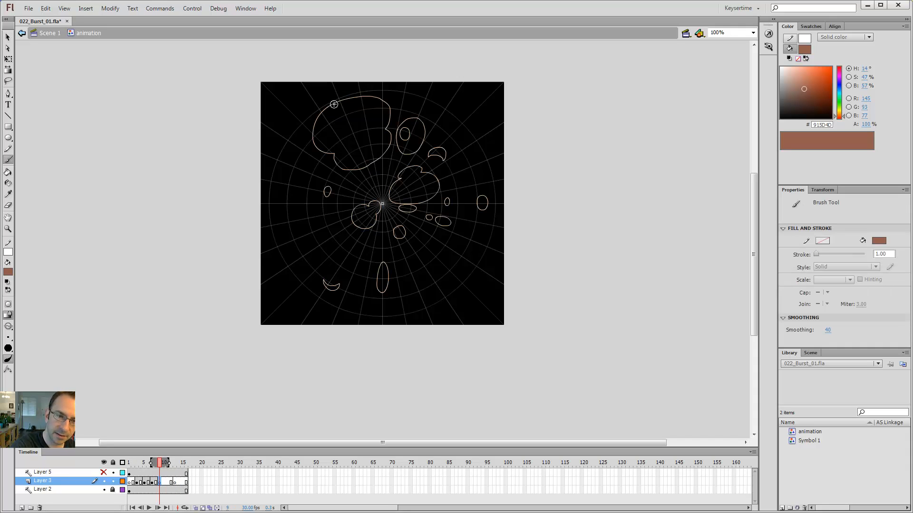
Step between frames 5, 7 and 9 to examine how the smoke puffs break up
{"action": "key", "text": "comma"}
{"action": "key", "text": "comma"}
{"action": "key", "text": "comma"}
{"action": "key", "text": "comma"}
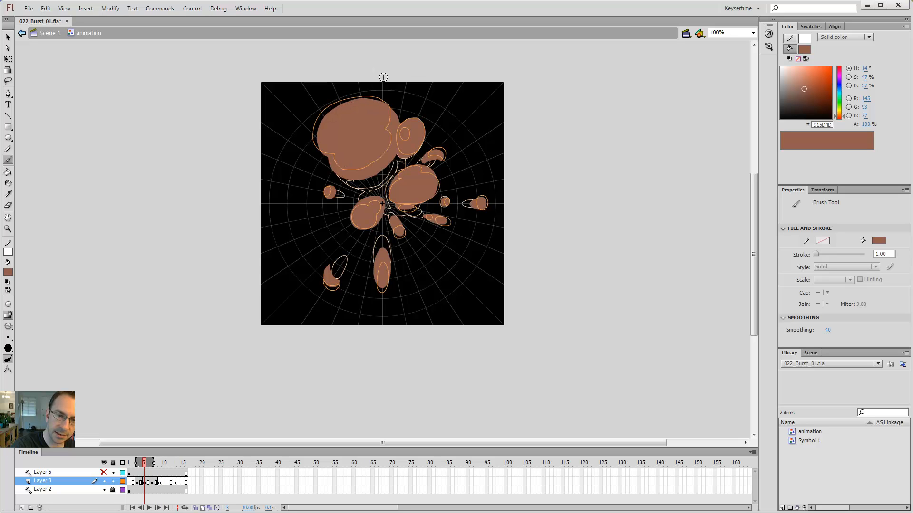
{"action": "key", "text": "period"}
{"action": "key", "text": "period"}
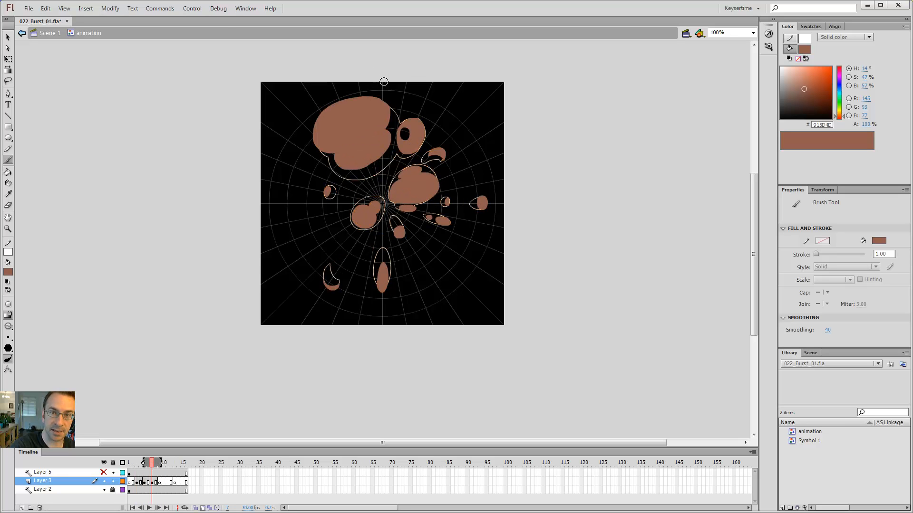
{"action": "key", "text": "period"}
{"action": "key", "text": "period"}
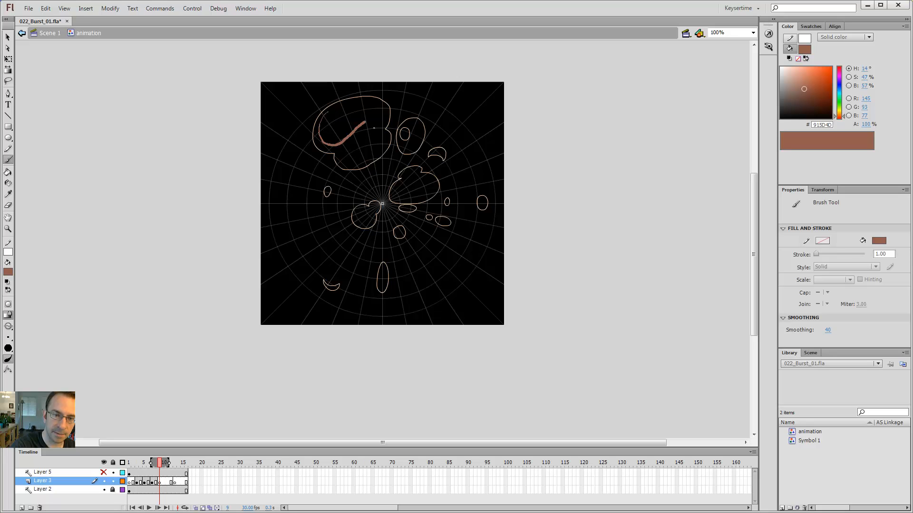
On frame 9, outline a curved smoke piece in the upper-left part of the large puff outline and fill it brown
{"action": "left_click_drag", "start_coordinate": [319, 129], "coordinate": [327, 112]}
{"action": "key", "text": "k"}
{"action": "left_click", "coordinate": [330, 120]}
Paint a filled oval about 60 × 48 px below the curved smoke piece, and shift it toward the large puff's lower-left lobe
{"action": "key", "text": "b"}
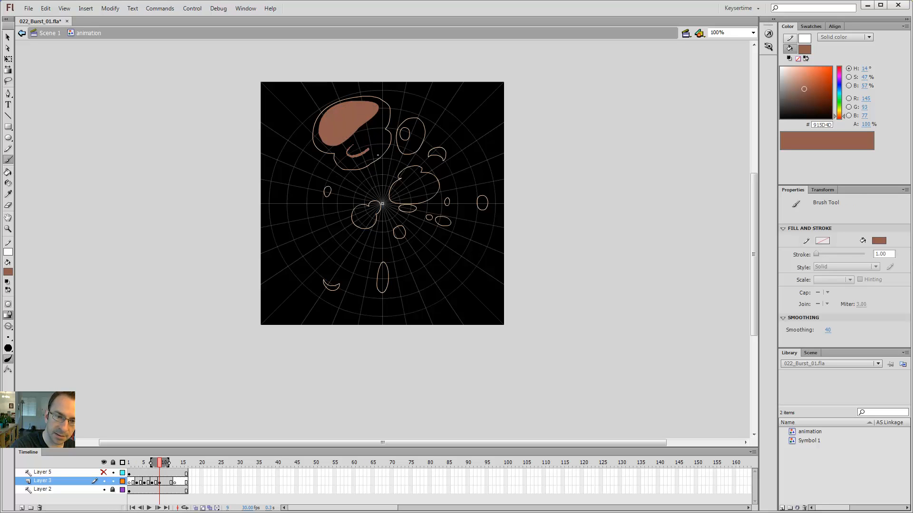
{"action": "key", "text": "k"}
{"action": "left_click", "coordinate": [363, 147]}
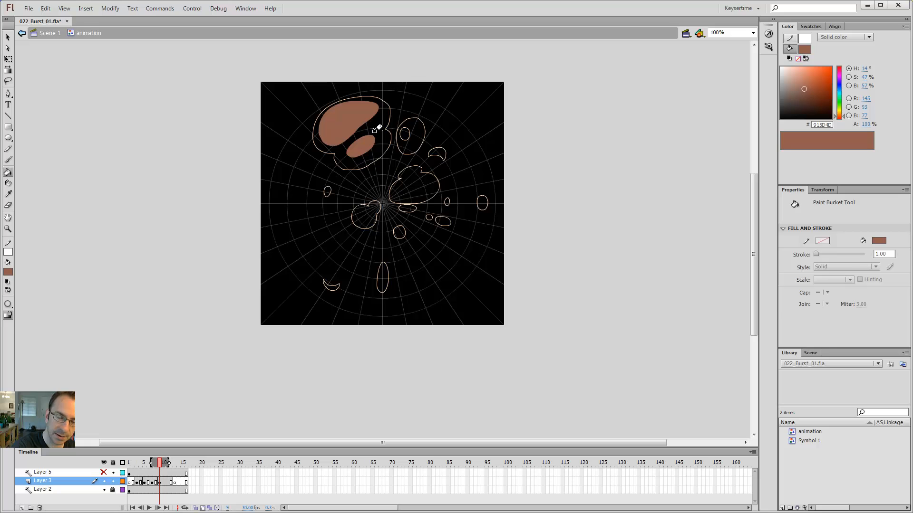
{"action": "key", "text": "v"}
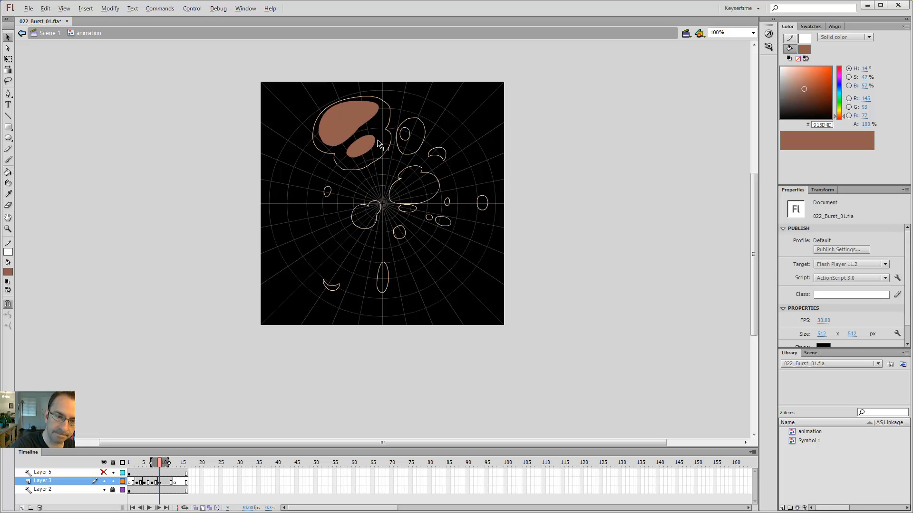
{"action": "left_click", "coordinate": [368, 148]}
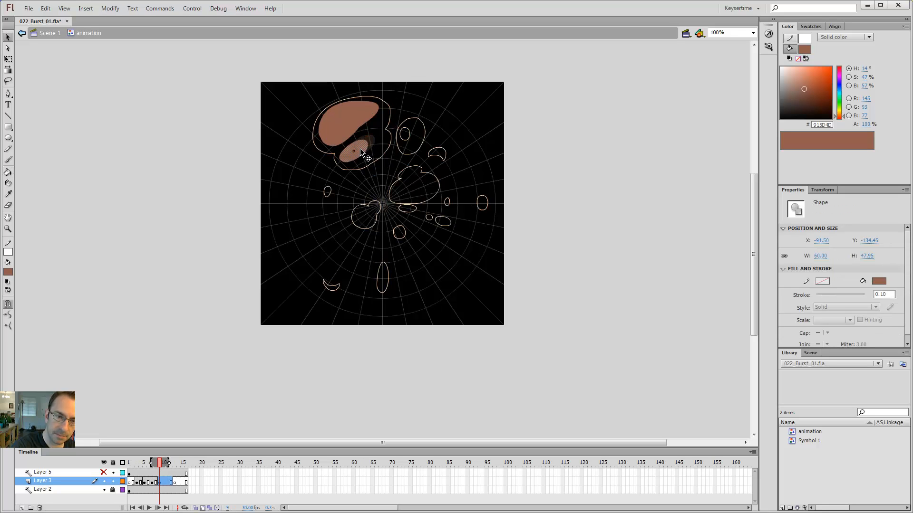
{"action": "left_click", "coordinate": [371, 142]}
Flip back and forth between frames 5, 7 and 9 to compare the large puff's breakup with the earlier keyframes
{"action": "key", "text": "comma"}
{"action": "key", "text": "comma"}
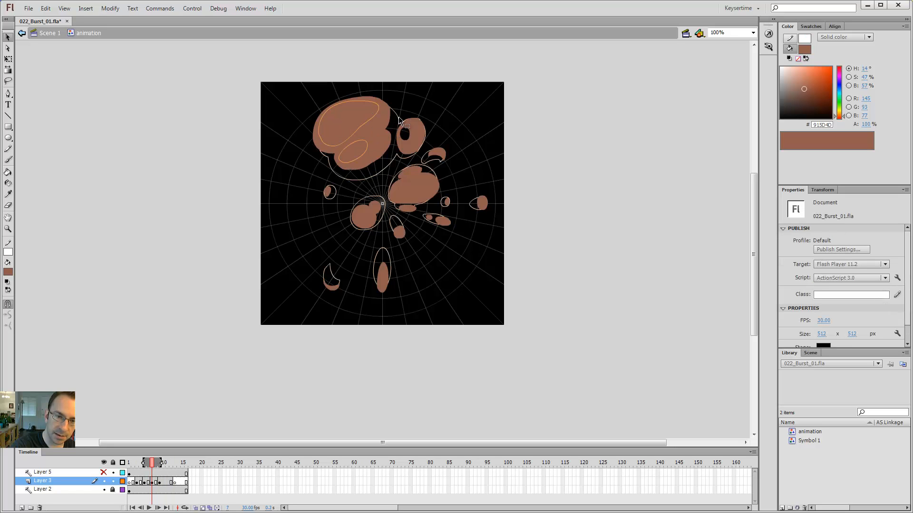
{"action": "key", "text": "period"}
{"action": "key", "text": "period"}
{"action": "key", "text": "comma"}
{"action": "key", "text": "comma"}
{"action": "key", "text": "comma"}
{"action": "key", "text": "comma"}
{"action": "key", "text": "period"}
{"action": "key", "text": "period"}
{"action": "key", "text": "period"}
{"action": "key", "text": "period"}
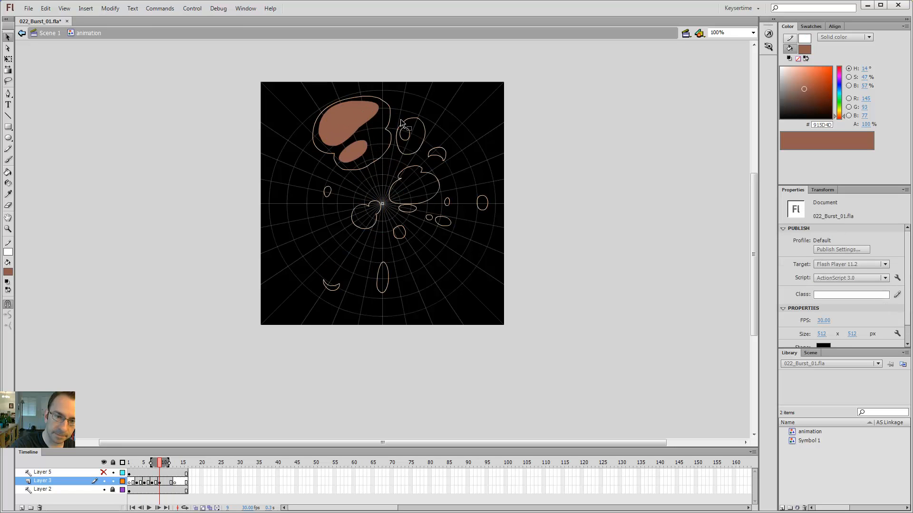
{"action": "key", "text": "comma"}
{"action": "key", "text": "comma"}
{"action": "key", "text": "period"}
{"action": "key", "text": "period"}
{"action": "key", "text": "comma"}
{"action": "key", "text": "comma"}
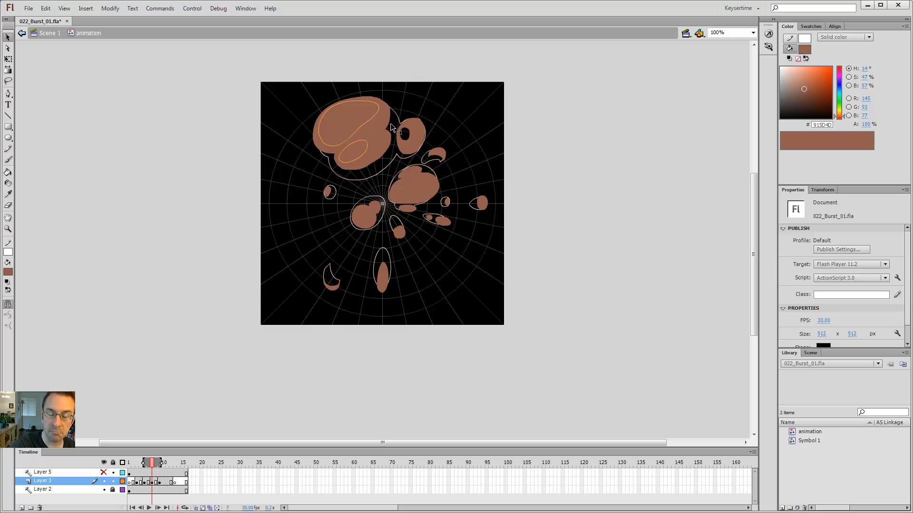
On frame 7, extend the lower-left edge of the large smoke puff with a brush outline and fill the gap brown
{"action": "key", "text": "ctrl+equal"}
{"action": "key", "text": "b"}
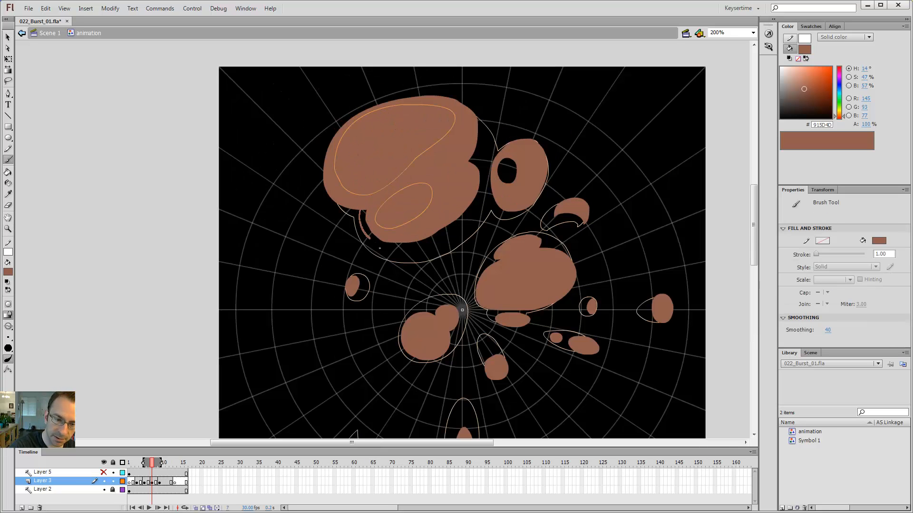
{"action": "left_click_drag", "start_coordinate": [380, 248], "coordinate": [416, 231]}
{"action": "key", "text": "k"}
{"action": "left_click", "coordinate": [374, 237]}
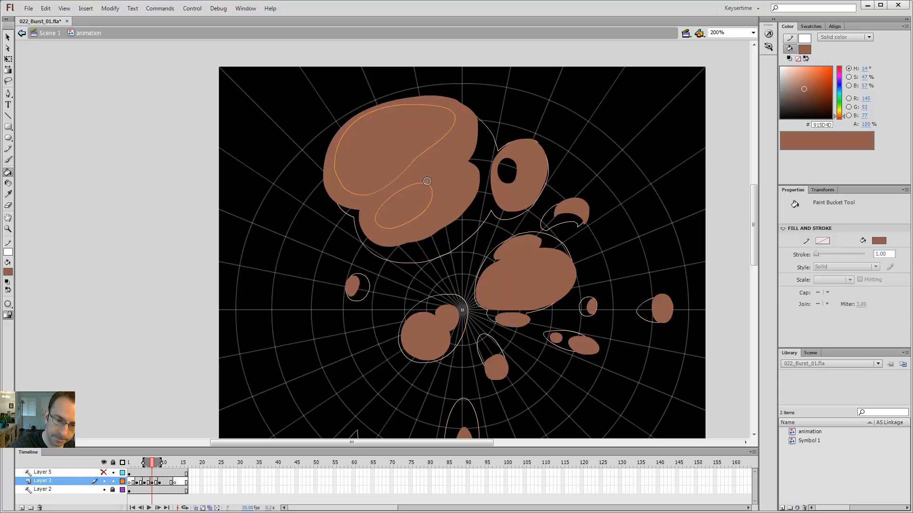
{"action": "key", "text": "b"}
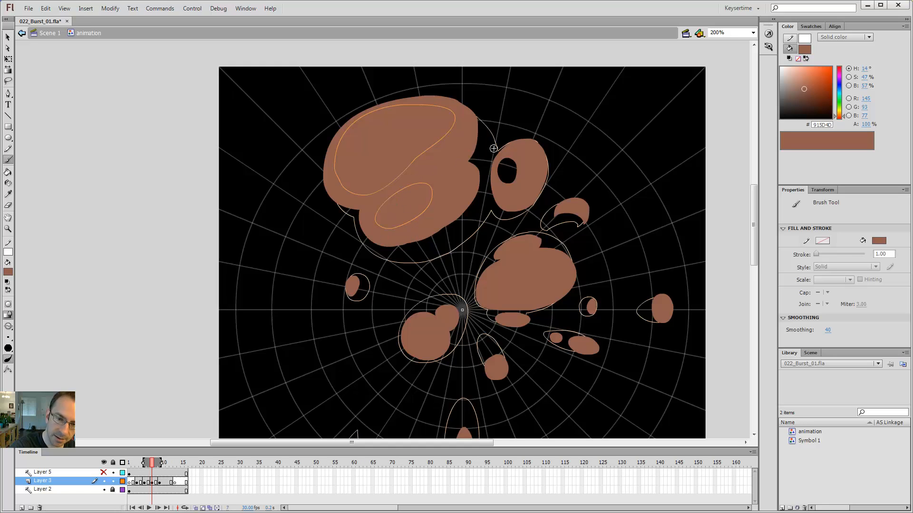
{"action": "mouse_move", "coordinate": [480, 179]}
{"action": "left_mouse_down"}
{"action": "mouse_move", "coordinate": [521, 174]}
{"action": "mouse_move", "coordinate": [497, 169]}
{"action": "mouse_move", "coordinate": [505, 157]}
{"action": "mouse_move", "coordinate": [485, 175]}
{"action": "mouse_move", "coordinate": [515, 163]}
{"action": "left_mouse_up"}
{"action": "key", "text": "ctrl+z"}
{"action": "key", "text": "y"}
{"action": "key", "text": "ctrl+z"}
{"action": "key", "text": "ctrl+z"}
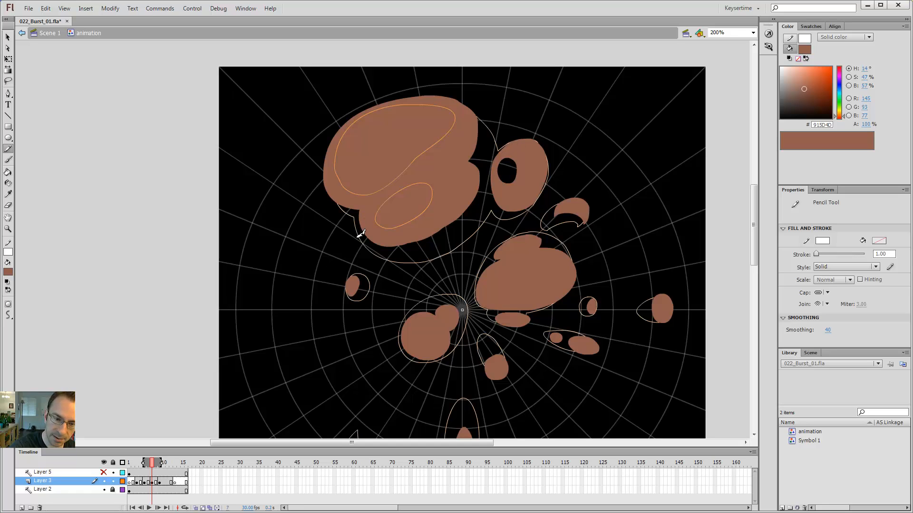
On frame 9, paint a crescent along the right side of the oval puff outline beside the large puff, and fill it brown
{"action": "key", "text": "period"}
{"action": "key", "text": "period"}
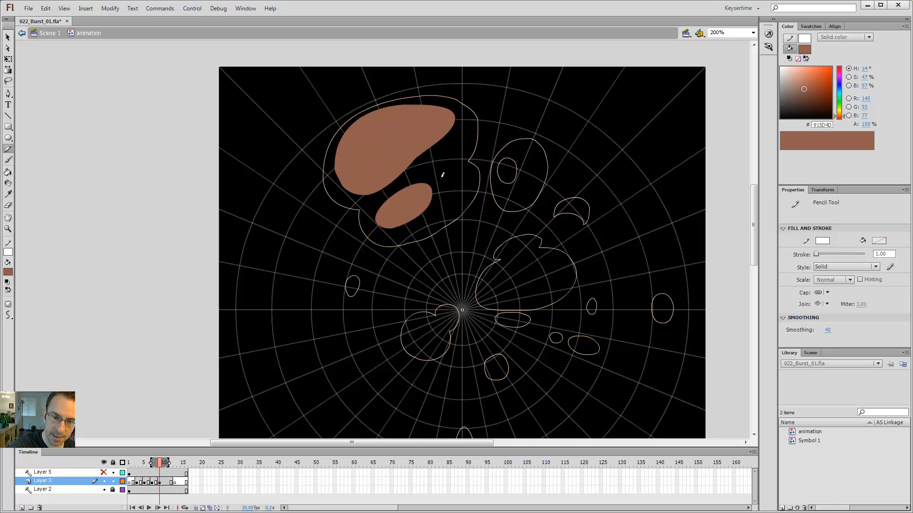
{"action": "left_click_drag", "start_coordinate": [468, 175], "coordinate": [435, 190]}
{"action": "key", "text": "ctrl+z"}
{"action": "left_click_drag", "start_coordinate": [525, 179], "coordinate": [494, 151]}
{"action": "key", "text": "b"}
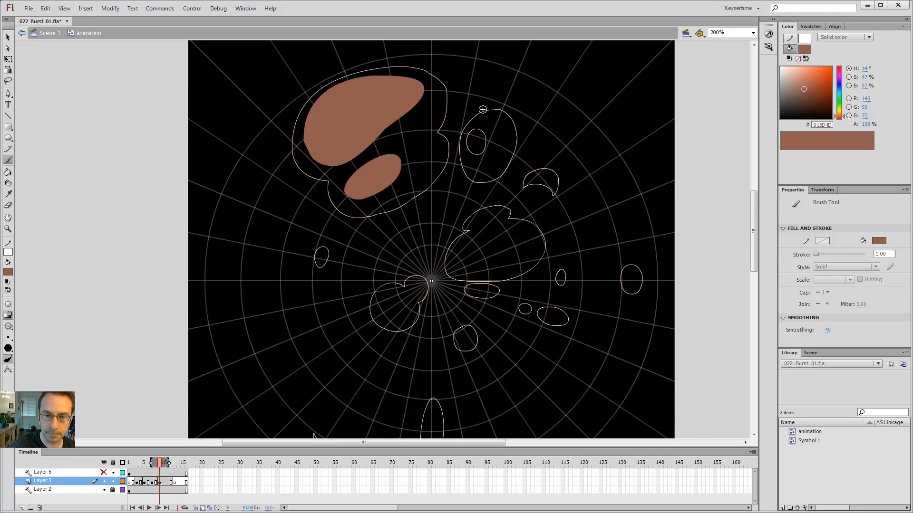
{"action": "key", "text": "comma"}
{"action": "key", "text": "comma"}
{"action": "key", "text": "period"}
{"action": "key", "text": "period"}
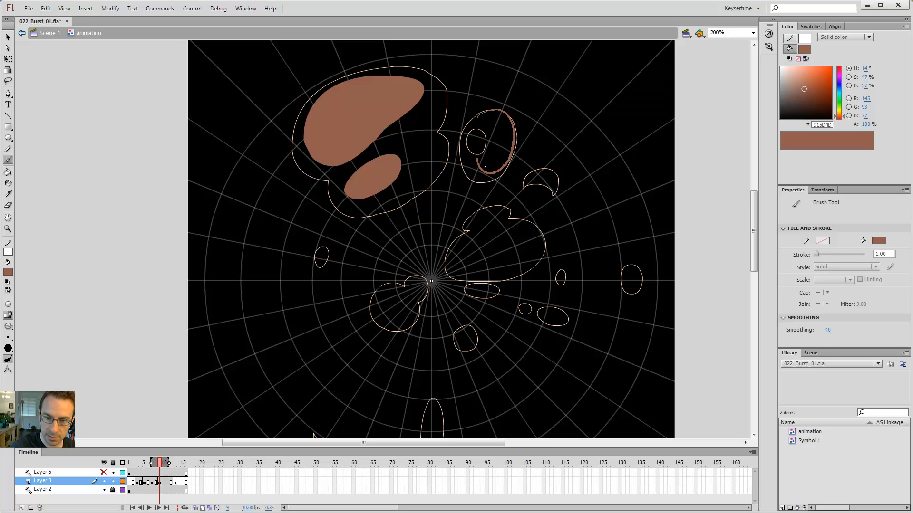
{"action": "left_click_drag", "start_coordinate": [496, 124], "coordinate": [480, 117]}
{"action": "key", "text": "k"}
{"action": "left_click", "coordinate": [506, 133]}
Step back through the keyframes to frame 3 and forward to frame 9 to examine the oval puff's motion
{"action": "key", "text": "comma"}
{"action": "key", "text": "comma"}
{"action": "key", "text": "period"}
{"action": "key", "text": "period"}
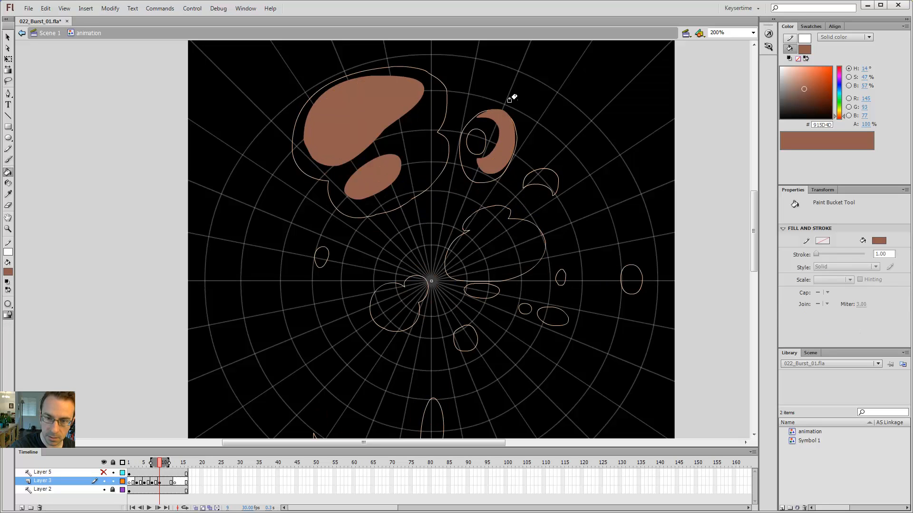
{"action": "key", "text": "comma"}
{"action": "key", "text": "comma"}
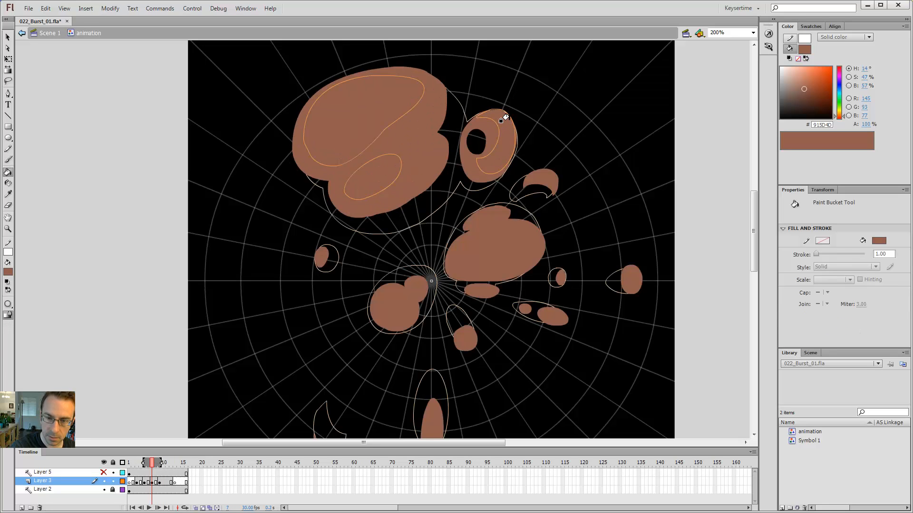
{"action": "key", "text": "period"}
{"action": "key", "text": "period"}
{"action": "key", "text": "comma"}
{"action": "key", "text": "comma"}
{"action": "key", "text": "comma"}
{"action": "key", "text": "comma"}
{"action": "key", "text": "comma"}
{"action": "key", "text": "comma"}
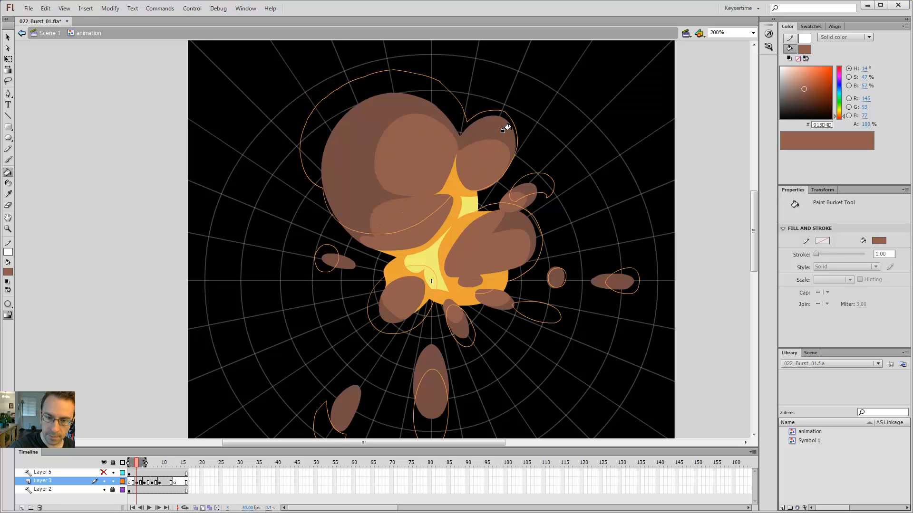
{"action": "key", "text": "period"}
{"action": "key", "text": "period"}
{"action": "key", "text": "period"}
{"action": "key", "text": "period"}
{"action": "key", "text": "period"}
{"action": "key", "text": "period"}
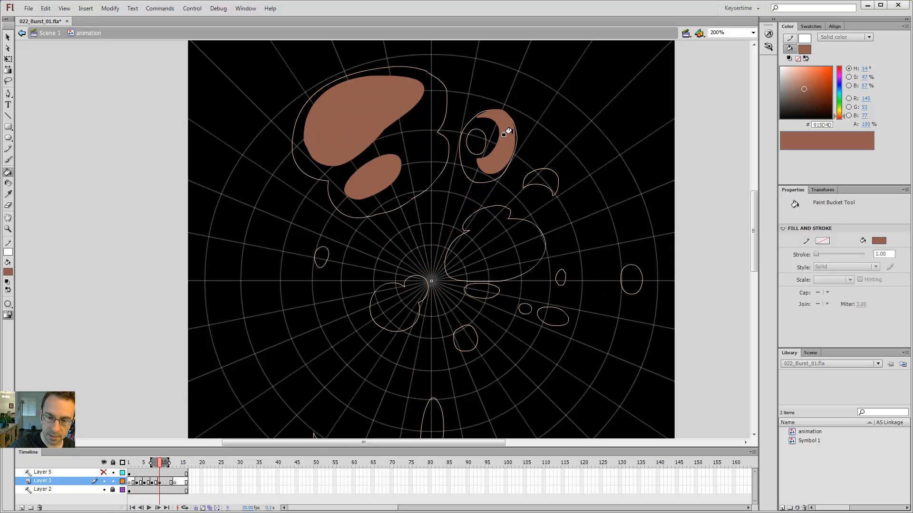
Rotate the crescent on frame 9 slightly clockwise and shift it down along the right side of the oval puff outline
{"action": "key", "text": "v"}
{"action": "left_click", "coordinate": [508, 149]}
{"action": "key", "text": "q"}
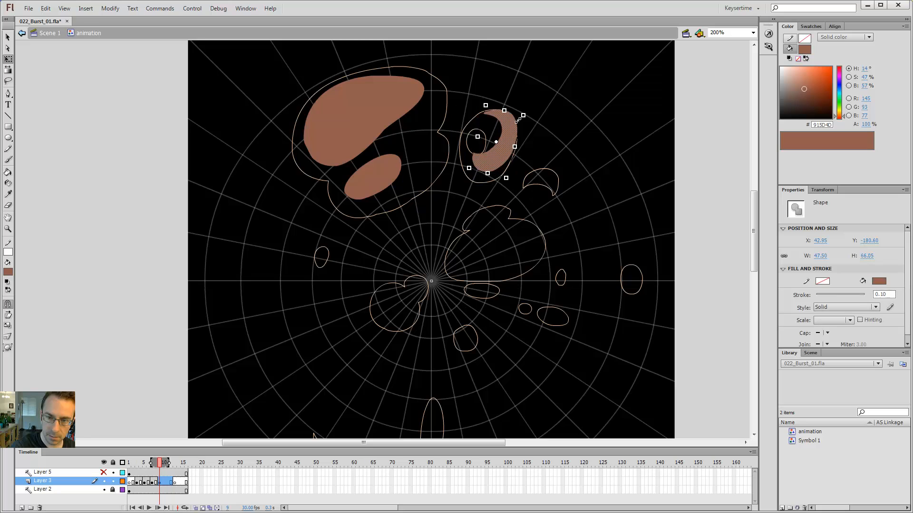
{"action": "key", "text": "v"}
{"action": "left_click", "coordinate": [539, 112]}
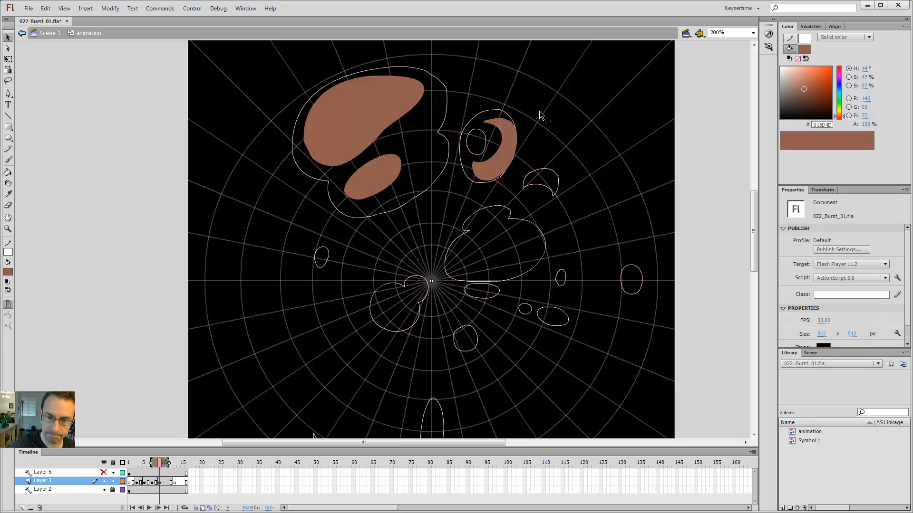
Check the crescent against the previous frame, and erase its upper inner tip to make it thinner
{"action": "key", "text": "comma"}
{"action": "key", "text": "period"}
{"action": "key", "text": "e"}
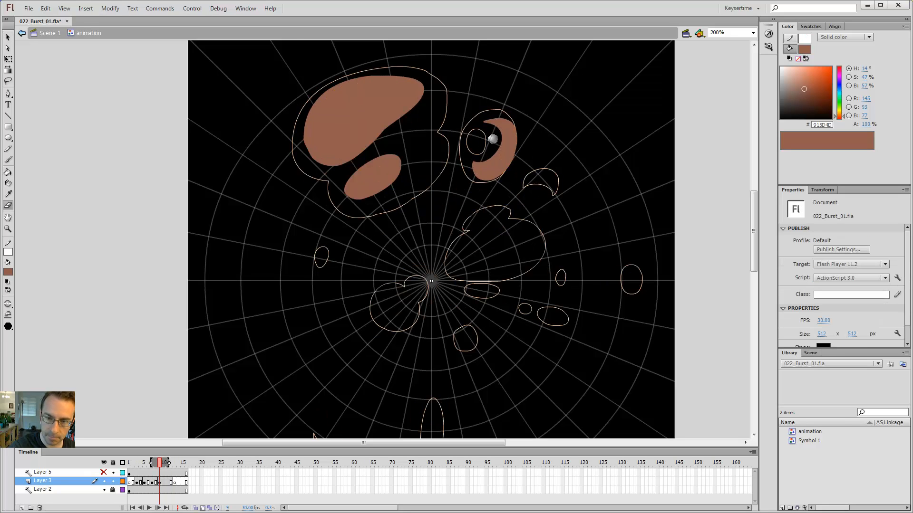
{"action": "left_click_drag", "start_coordinate": [495, 136], "coordinate": [502, 119]}
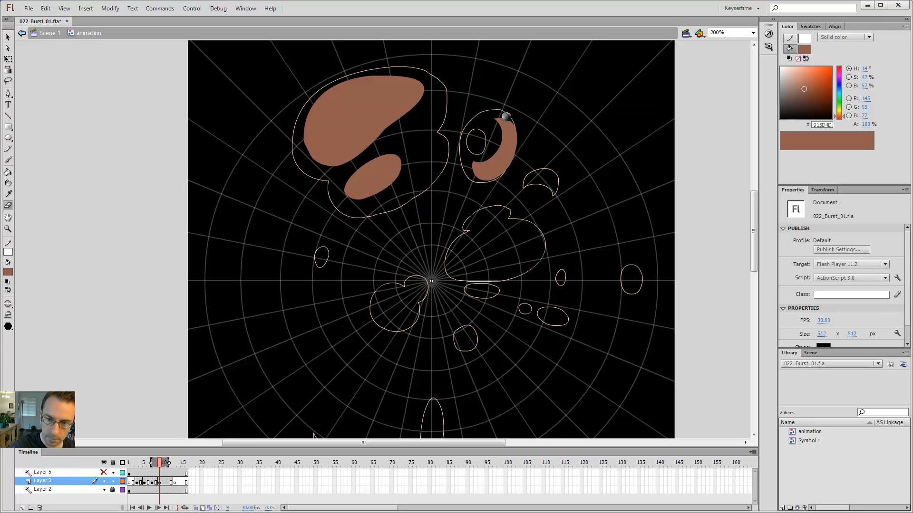
{"action": "key", "text": "b"}
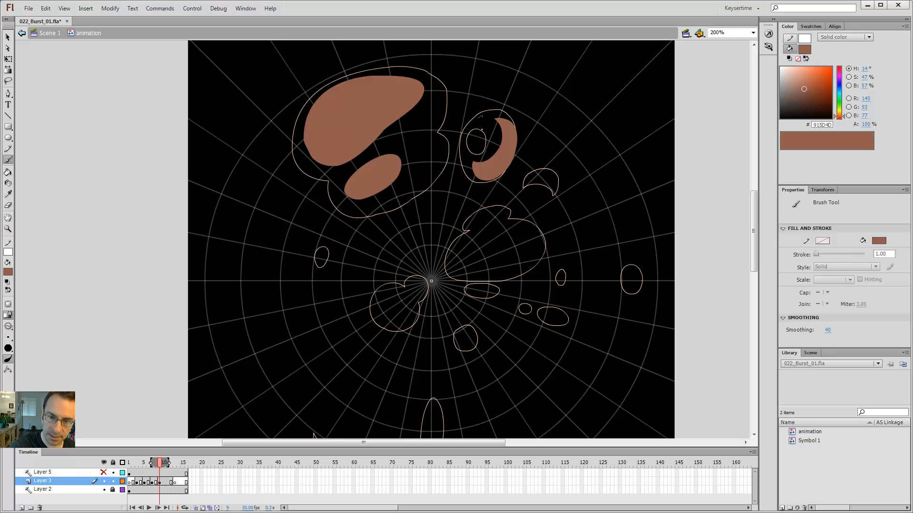
{"action": "left_click_drag", "start_coordinate": [483, 118], "coordinate": [479, 120]}
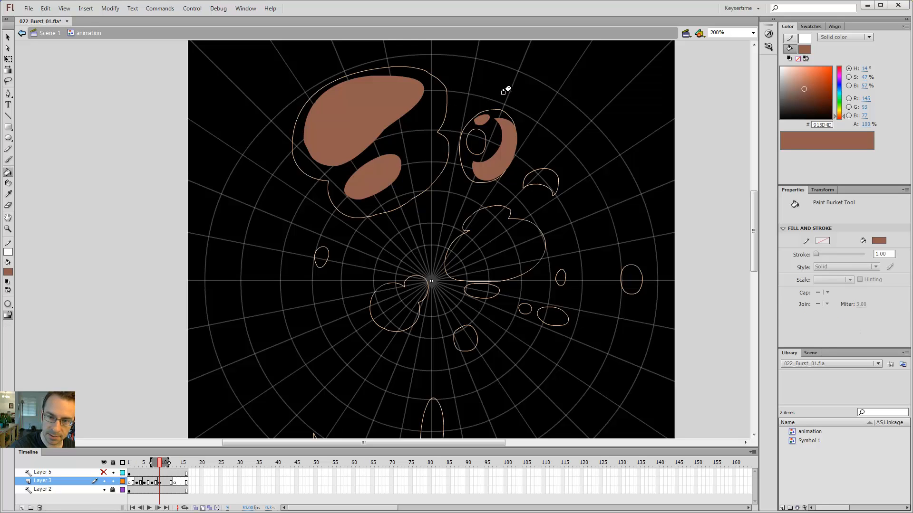
{"action": "key", "text": "v"}
{"action": "left_click", "coordinate": [484, 120]}
{"action": "key", "text": "Delete"}
Review the earlier keyframes, and on frame 9 paint a brown crescent along the outer edge of the small arched puff outline
{"action": "key", "text": "b"}
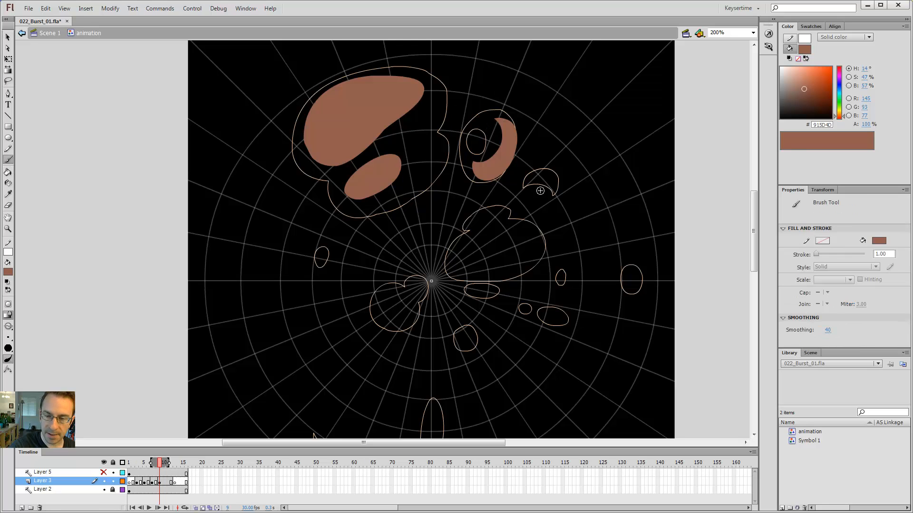
{"action": "key", "text": "comma"}
{"action": "key", "text": "comma"}
{"action": "key", "text": "comma"}
{"action": "key", "text": "comma"}
{"action": "key", "text": "period"}
{"action": "key", "text": "period"}
{"action": "key", "text": "period"}
{"action": "key", "text": "period"}
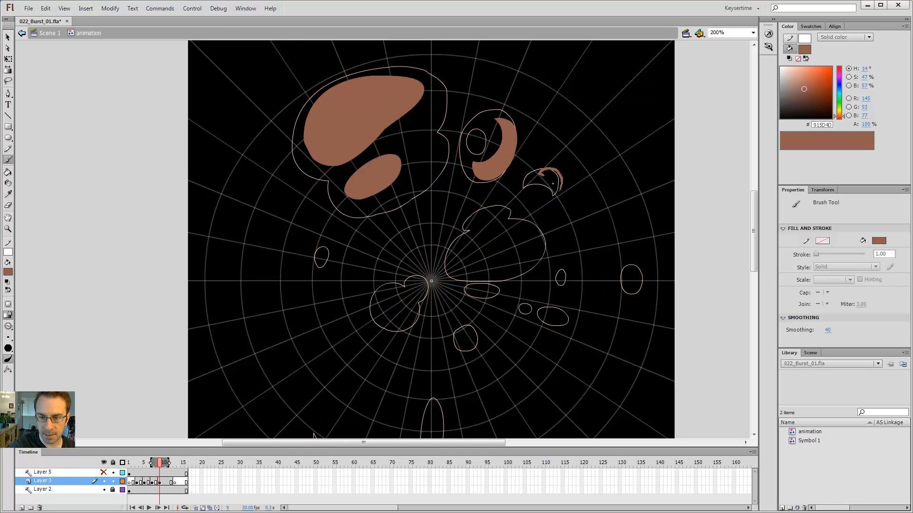
{"action": "left_click_drag", "start_coordinate": [566, 197], "coordinate": [553, 164]}
{"action": "key", "text": "comma"}
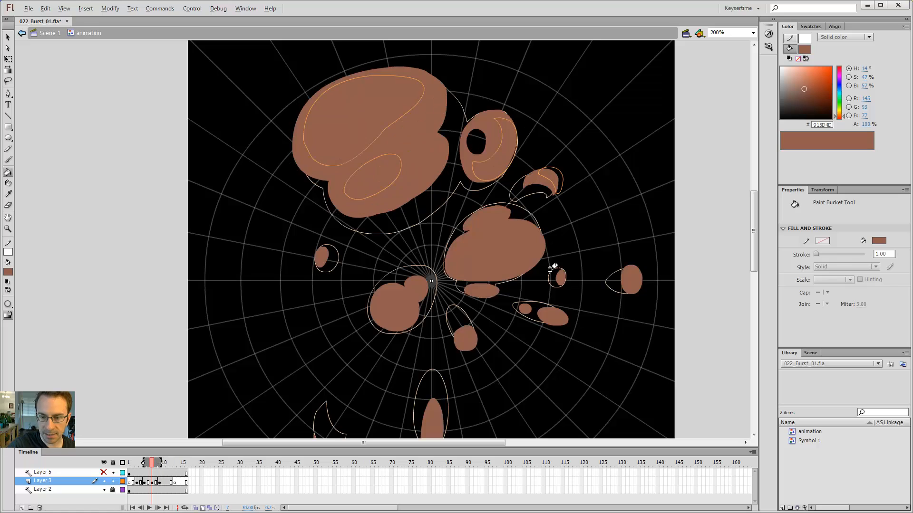
{"action": "key", "text": "period"}
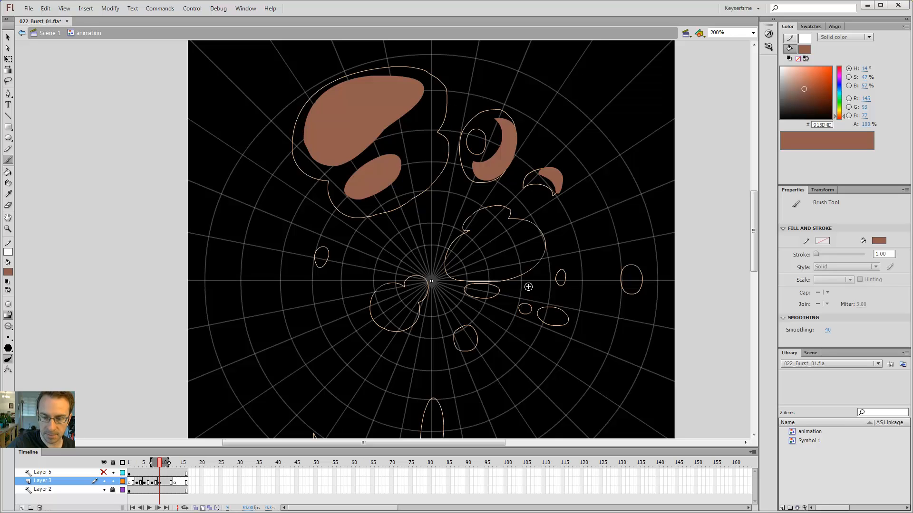
On frame 9, paint a small brown blob at the outer end of the slanted oval debris outline and trim its edge
{"action": "key", "text": "comma"}
{"action": "key", "text": "period"}
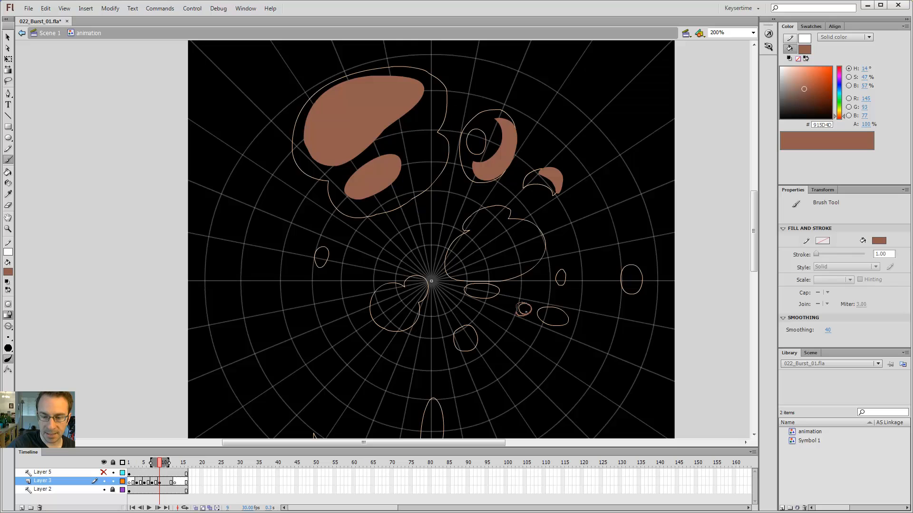
{"action": "left_click_drag", "start_coordinate": [533, 275], "coordinate": [504, 236]}
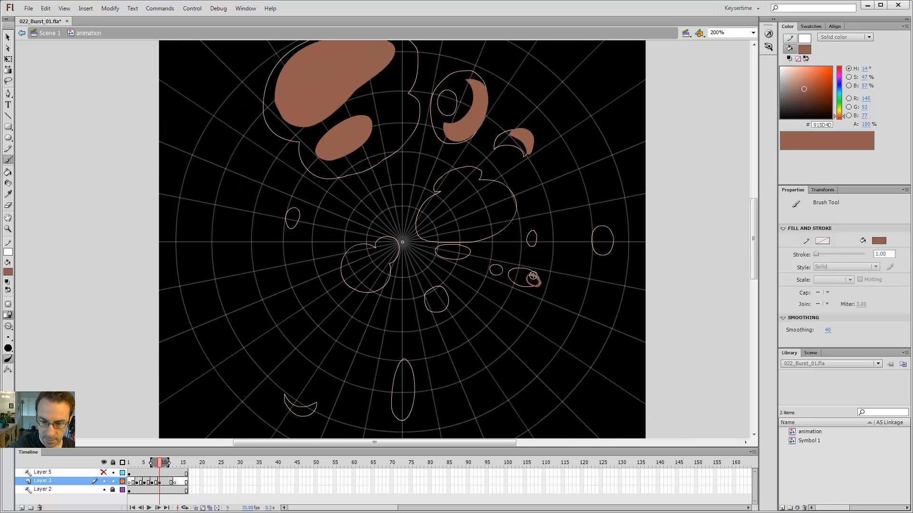
{"action": "left_click_drag", "start_coordinate": [532, 275], "coordinate": [534, 275]}
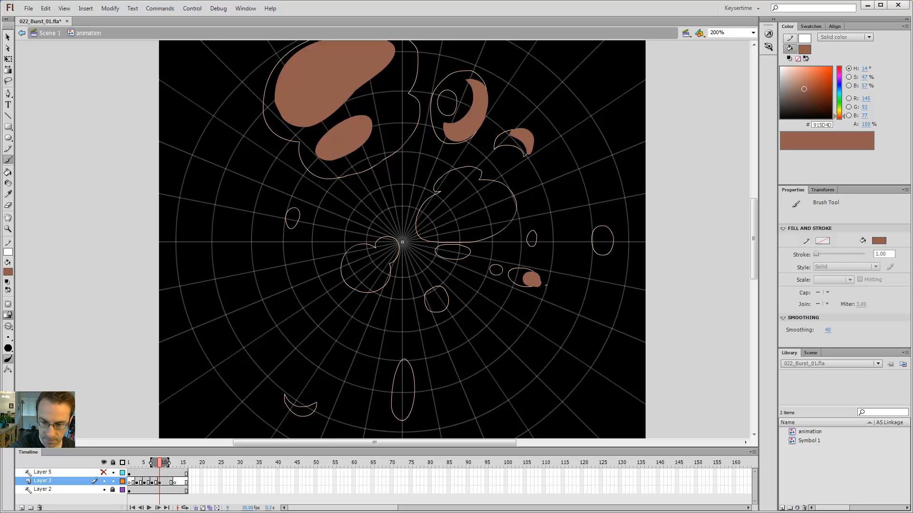
{"action": "key", "text": "e"}
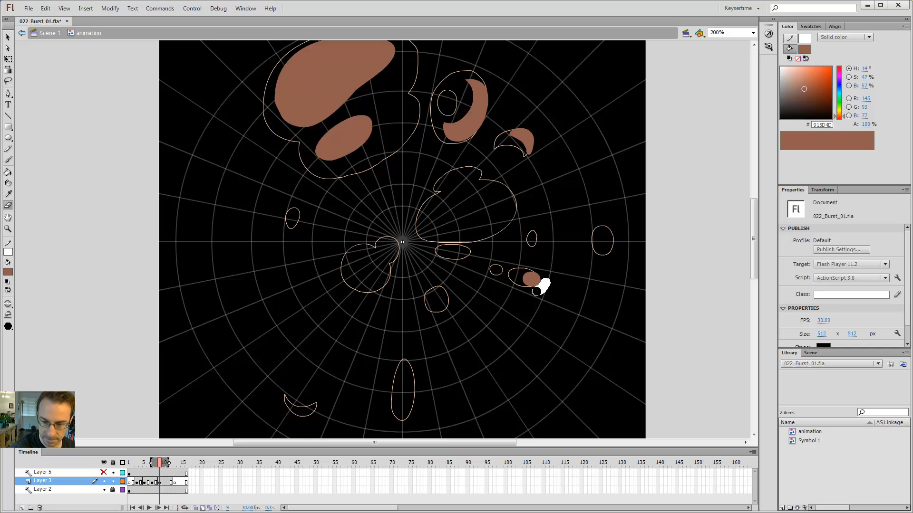
On frame 9, paint and fill small brown ovals on the outer sides of the far-right and far-left debris outlines
{"action": "key", "text": "b"}
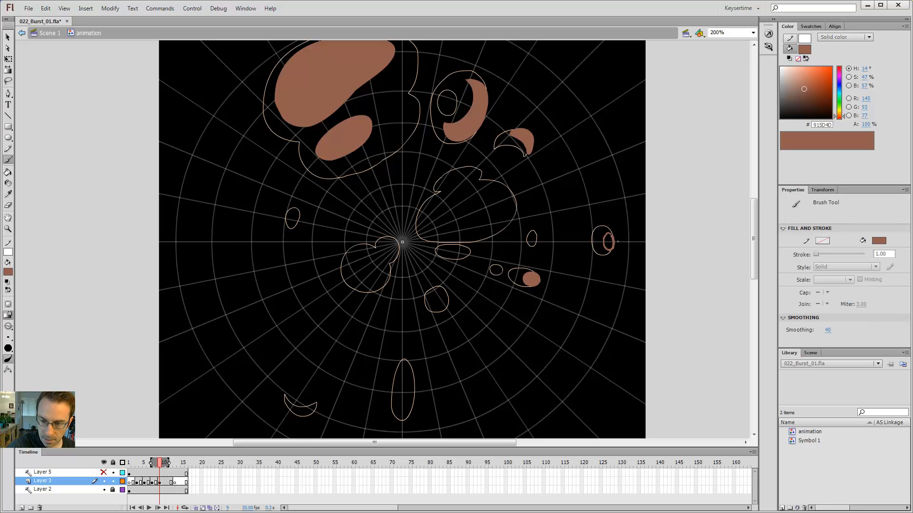
{"action": "left_click_drag", "start_coordinate": [617, 241], "coordinate": [613, 240]}
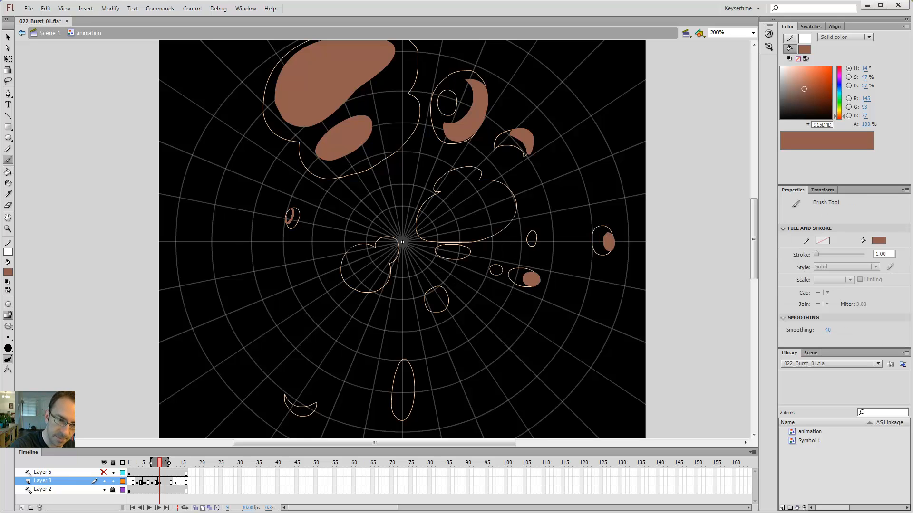
{"action": "key", "text": "k"}
{"action": "left_click", "coordinate": [290, 216]}
{"action": "left_click_drag", "start_coordinate": [340, 364], "coordinate": [341, 316]}
{"action": "key", "text": "b"}
{"action": "left_click_drag", "start_coordinate": [301, 361], "coordinate": [309, 375]}
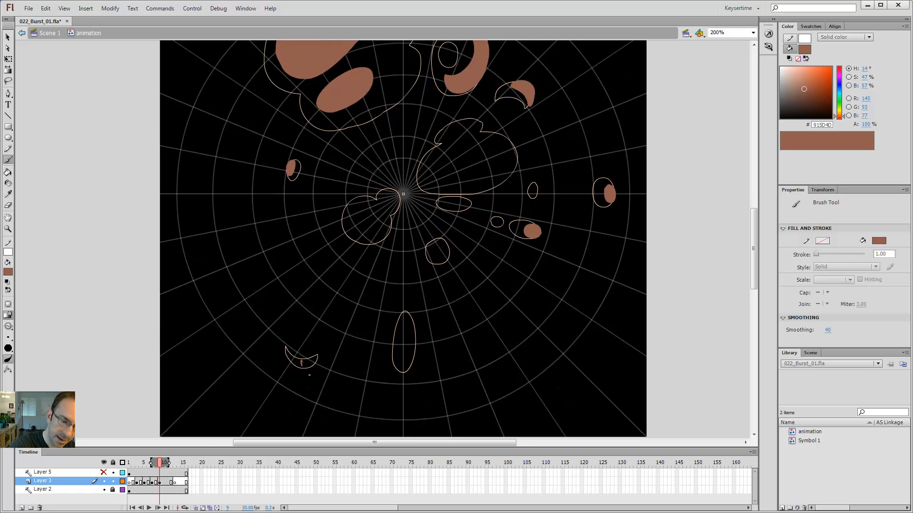
{"action": "key", "text": "ctrl+z"}
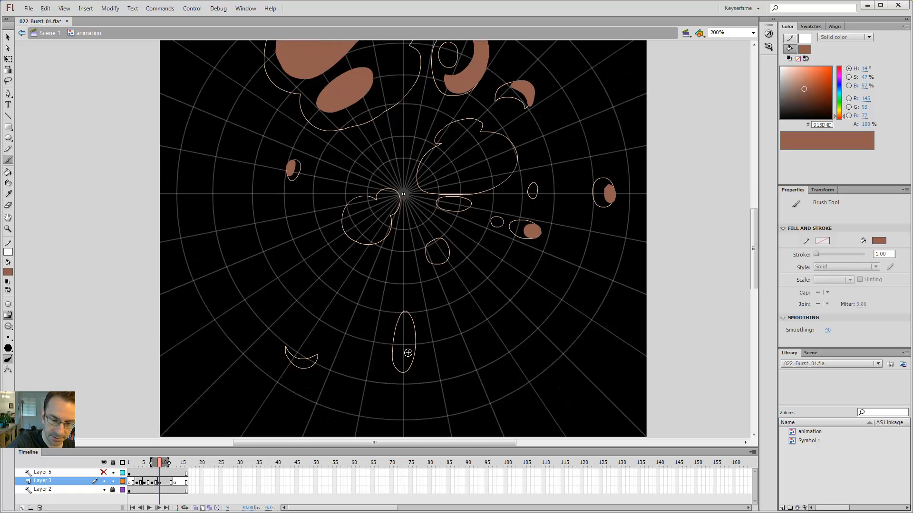
{"action": "mouse_move", "coordinate": [396, 346]}
{"action": "left_mouse_down"}
{"action": "mouse_move", "coordinate": [403, 380]}
{"action": "mouse_move", "coordinate": [416, 376]}
{"action": "mouse_move", "coordinate": [410, 347]}
{"action": "left_mouse_up"}
{"action": "key", "text": "ctrl+z"}
Compare the tall oval debris below the burst center across the keyframes, and shift it slightly upward on frame 7
{"action": "key", "text": "comma"}
{"action": "key", "text": "comma"}
{"action": "key", "text": "comma"}
{"action": "key", "text": "comma"}
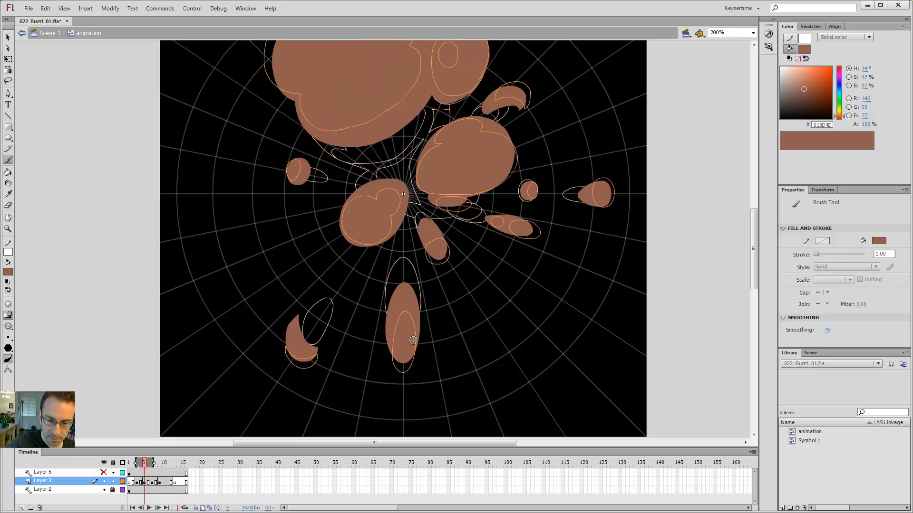
{"action": "key", "text": "period"}
{"action": "key", "text": "period"}
{"action": "key", "text": "v"}
{"action": "key", "text": "comma"}
{"action": "key", "text": "comma"}
{"action": "key", "text": "comma"}
{"action": "key", "text": "comma"}
{"action": "key", "text": "period"}
{"action": "key", "text": "period"}
{"action": "key", "text": "period"}
{"action": "key", "text": "period"}
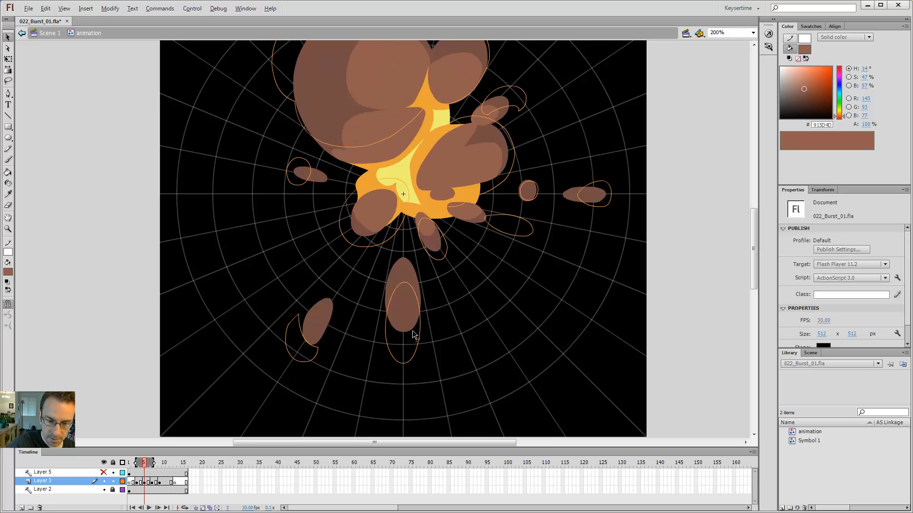
{"action": "left_click_drag", "start_coordinate": [409, 347], "coordinate": [409, 344]}
{"action": "key", "text": "period"}
{"action": "key", "text": "period"}
On frame 9, paint a small brown oval in the lower part of the tall debris outline and compare its placement with earlier keyframes
{"action": "key", "text": "b"}
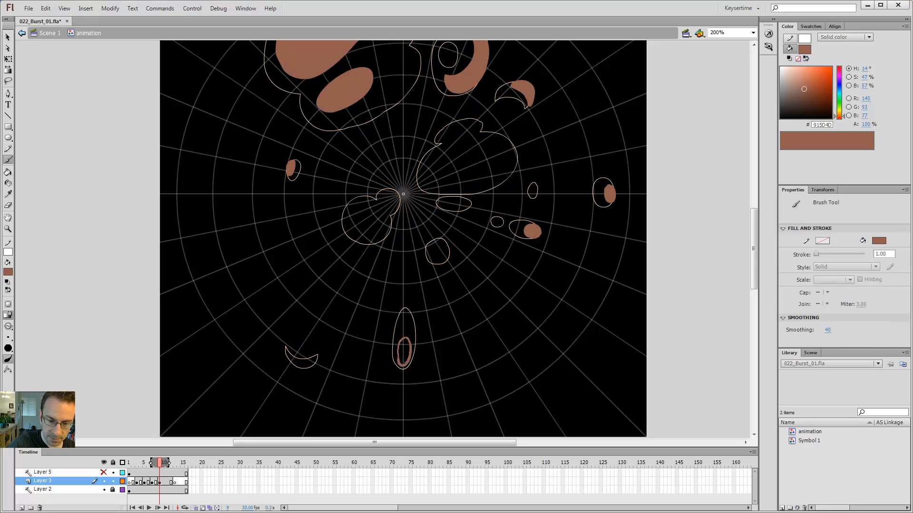
{"action": "left_click_drag", "start_coordinate": [403, 352], "coordinate": [400, 333]}
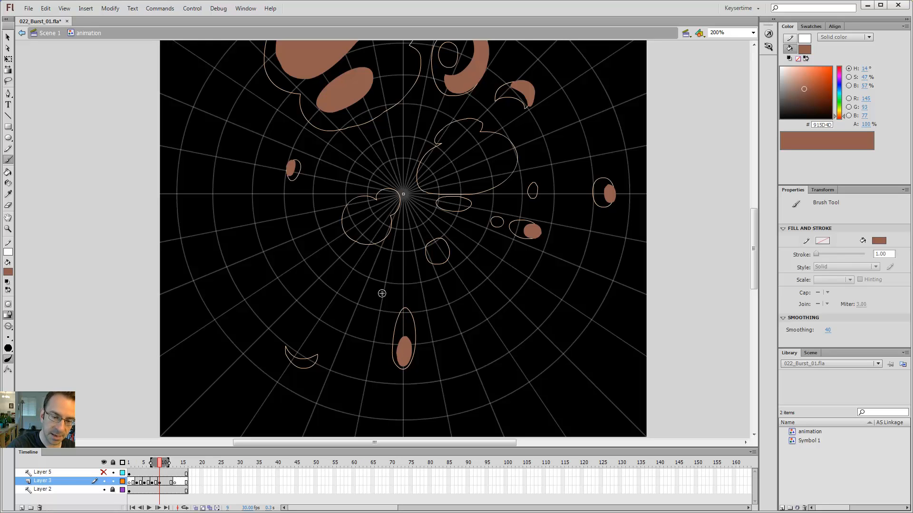
{"action": "key", "text": "v"}
{"action": "left_click", "coordinate": [405, 354]}
{"action": "left_click_drag", "start_coordinate": [405, 349], "coordinate": [406, 332]}
{"action": "key", "text": "comma"}
{"action": "key", "text": "comma"}
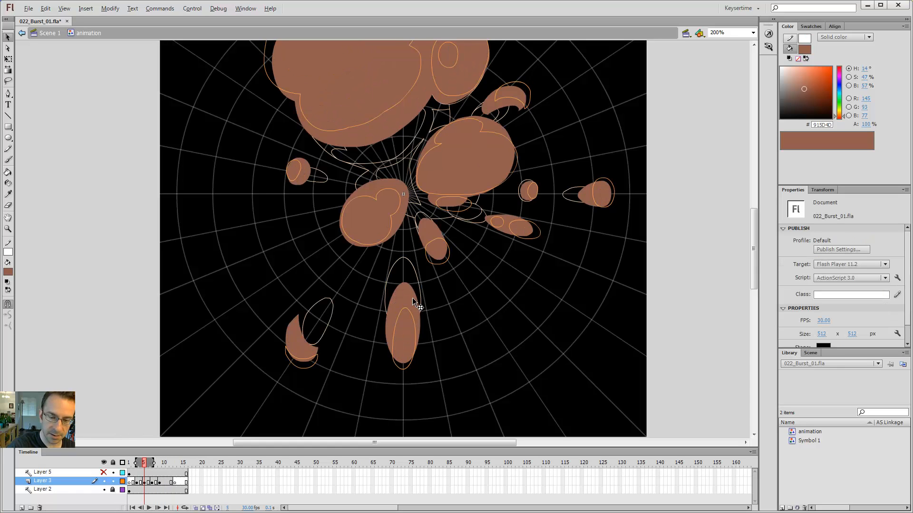
{"action": "key", "text": "period"}
{"action": "key", "text": "period"}
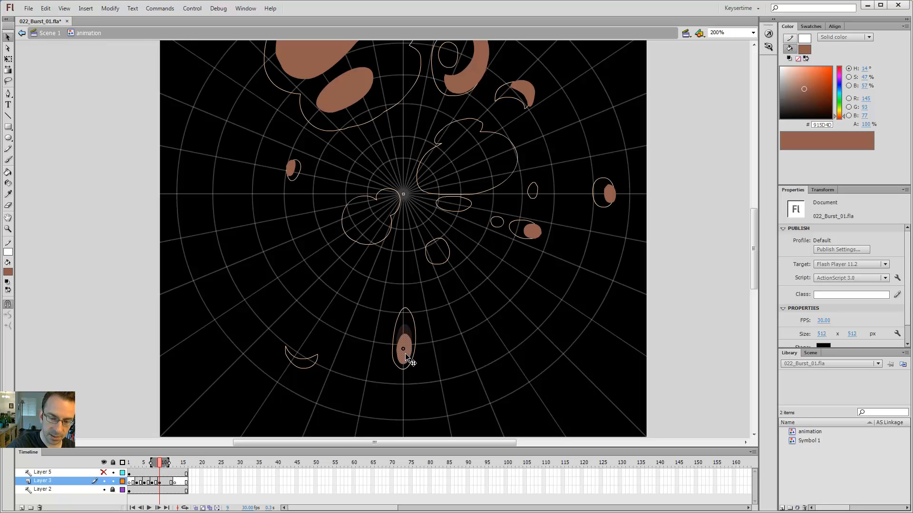
On frame 9, paint small brown blobs at the outer ends of the round debris outline and the flat oval outline below the cloud puff
{"action": "key", "text": "b"}
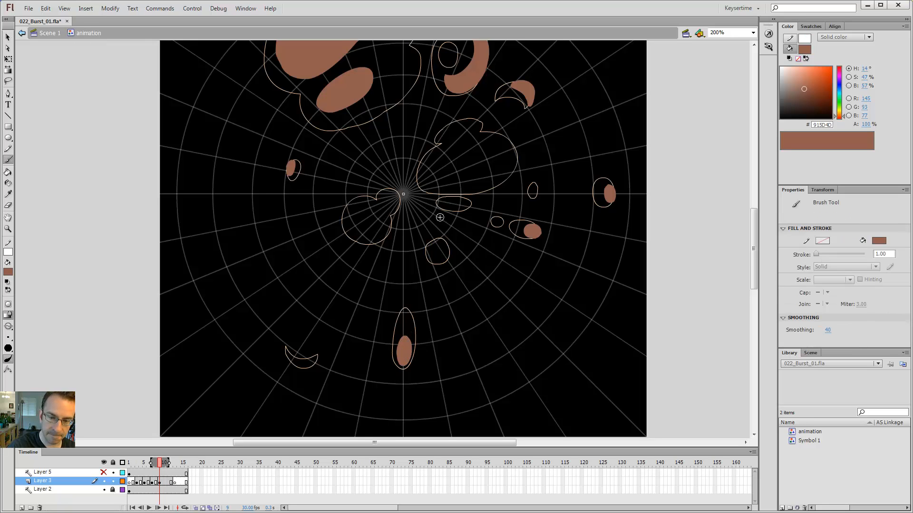
{"action": "key", "text": "comma"}
{"action": "key", "text": "comma"}
{"action": "key", "text": "period"}
{"action": "key", "text": "period"}
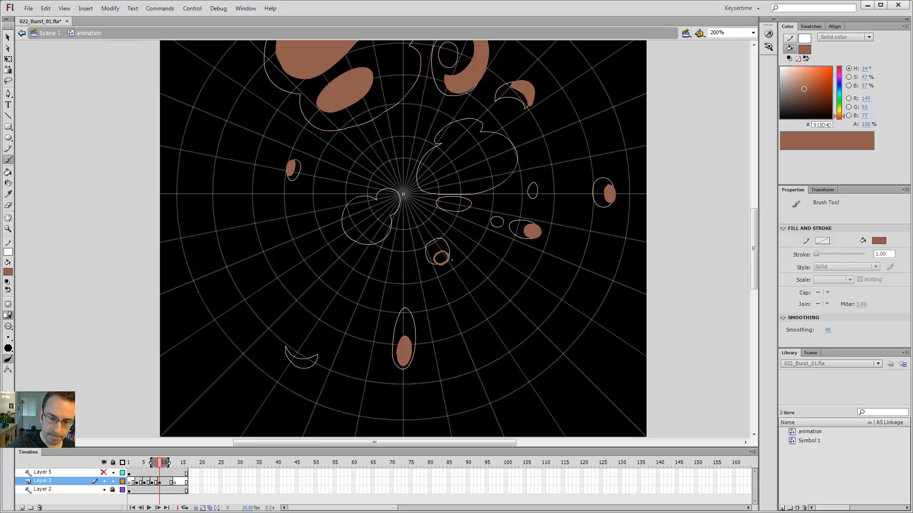
{"action": "left_click_drag", "start_coordinate": [451, 260], "coordinate": [449, 259]}
{"action": "key", "text": "comma"}
{"action": "key", "text": "period"}
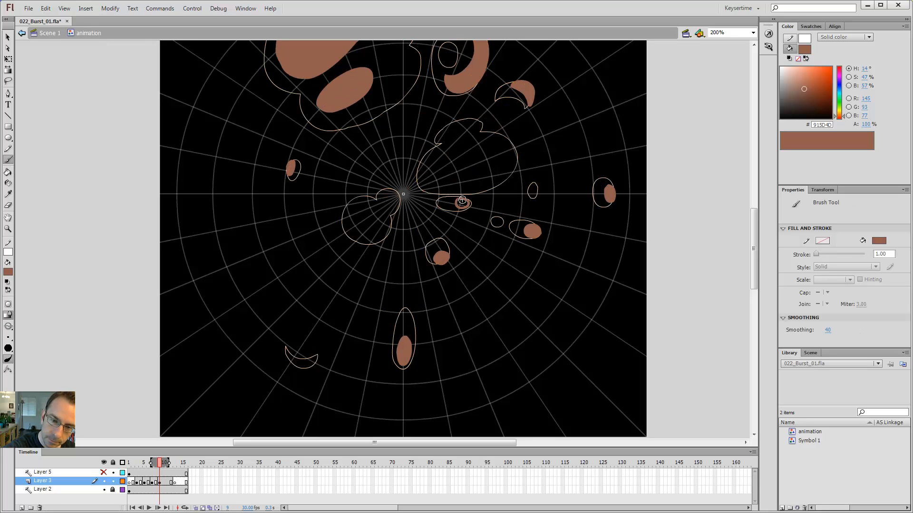
On frame 9, paint a large brown oval inside the cloud puff outline and erase a notch from its lower inner edge
{"action": "key", "text": "comma"}
{"action": "key", "text": "comma"}
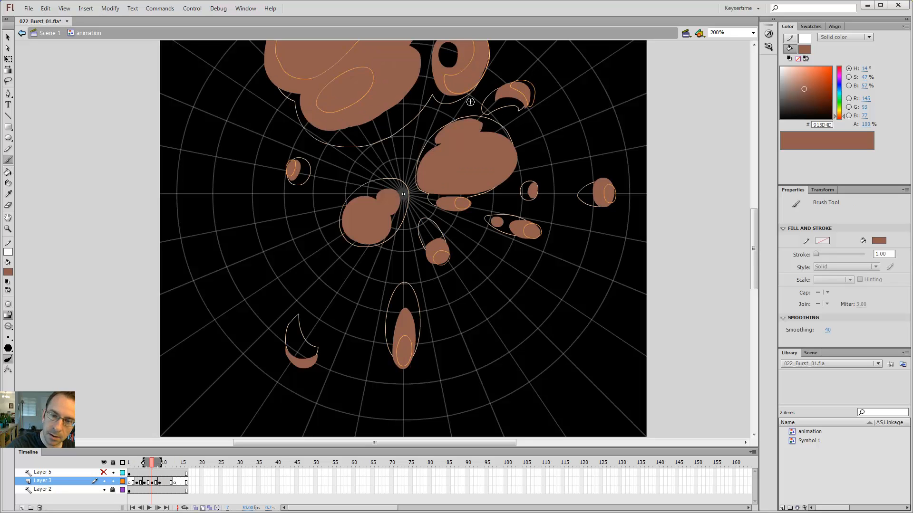
{"action": "key", "text": "comma"}
{"action": "key", "text": "period"}
{"action": "key", "text": "comma"}
{"action": "key", "text": "comma"}
{"action": "key", "text": "period"}
{"action": "key", "text": "period"}
{"action": "key", "text": "period"}
{"action": "key", "text": "period"}
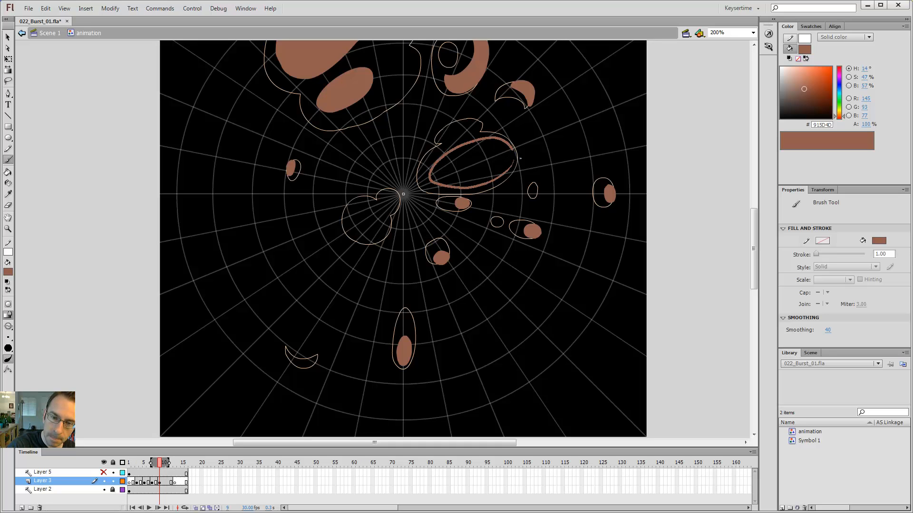
{"action": "key", "text": "k"}
{"action": "left_click", "coordinate": [501, 148]}
{"action": "key", "text": "v"}
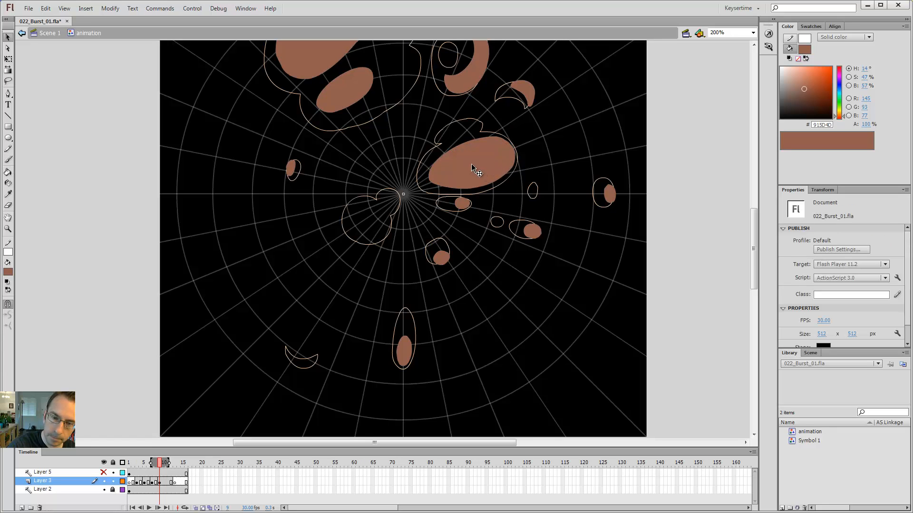
{"action": "key", "text": "e"}
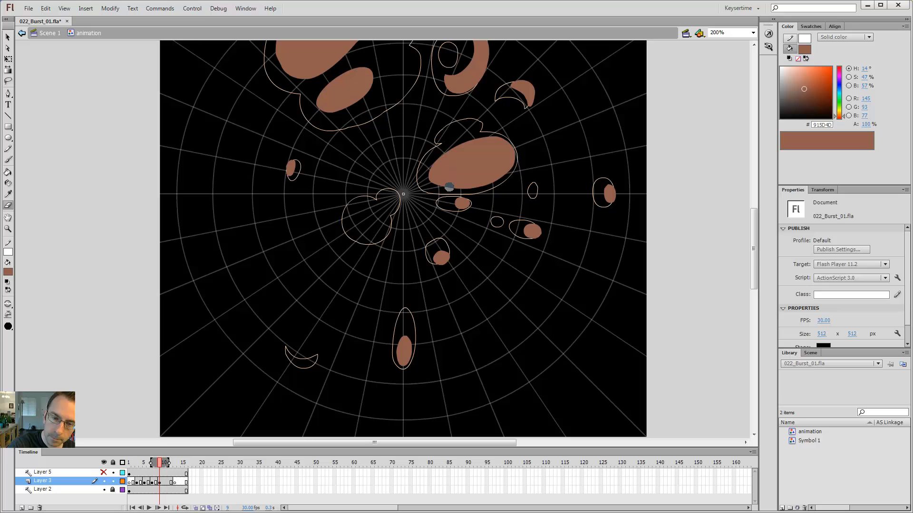
{"action": "left_click_drag", "start_coordinate": [451, 191], "coordinate": [420, 182]}
Check the cloud puff on earlier keyframes, and on frame 9 paint and fill a small brown oval in its upper lobe
{"action": "key", "text": "b"}
{"action": "key", "text": "comma"}
{"action": "key", "text": "comma"}
{"action": "key", "text": "comma"}
{"action": "key", "text": "comma"}
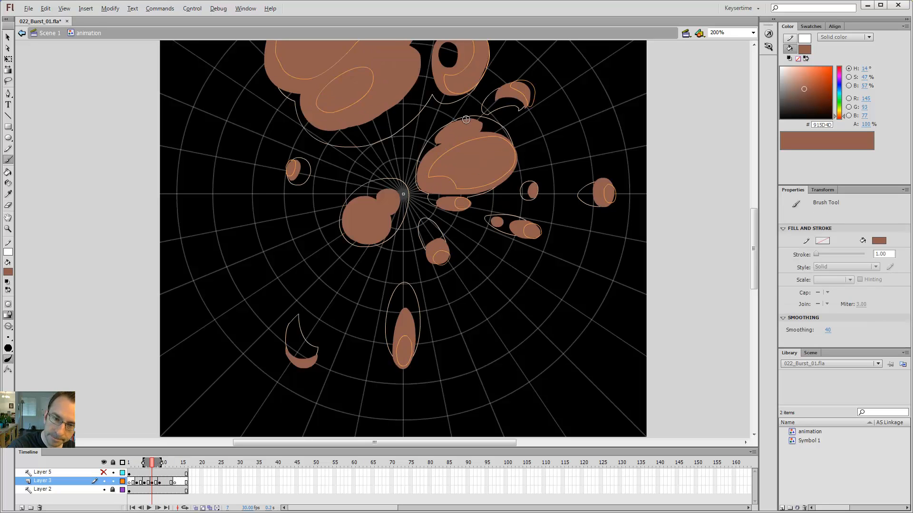
{"action": "key", "text": "period"}
{"action": "key", "text": "period"}
{"action": "key", "text": "period"}
{"action": "key", "text": "period"}
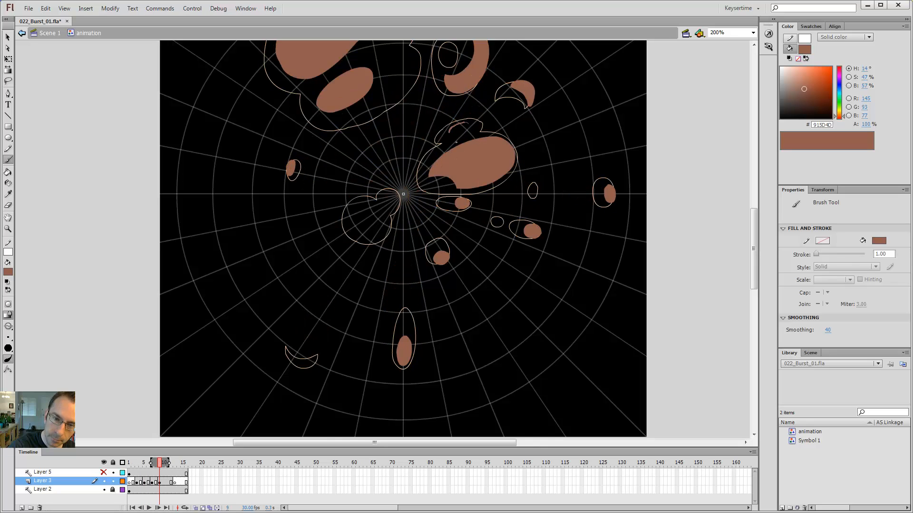
{"action": "key", "text": "k"}
{"action": "left_click", "coordinate": [459, 131]}
Step back through the earlier keyframes and forward to frame 9 to examine how the cloud puff breaks up
{"action": "key", "text": "v"}
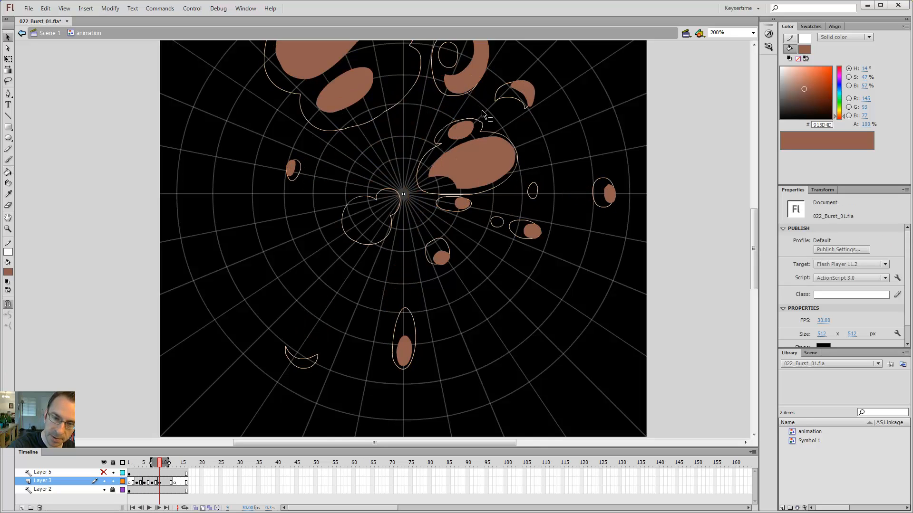
{"action": "key", "text": "comma"}
{"action": "key", "text": "comma"}
{"action": "key", "text": "comma"}
{"action": "key", "text": "comma"}
{"action": "key", "text": "period"}
{"action": "key", "text": "period"}
{"action": "key", "text": "period"}
{"action": "key", "text": "period"}
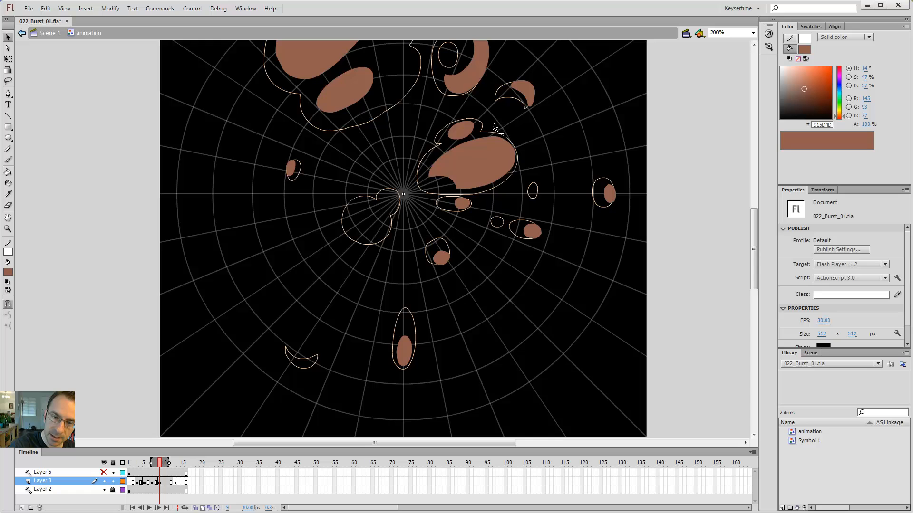
Review the two-lobed puff beside the burst center on earlier keyframes, and paint a rounded brown blob in its larger lobe on frame 9
{"action": "key", "text": "b"}
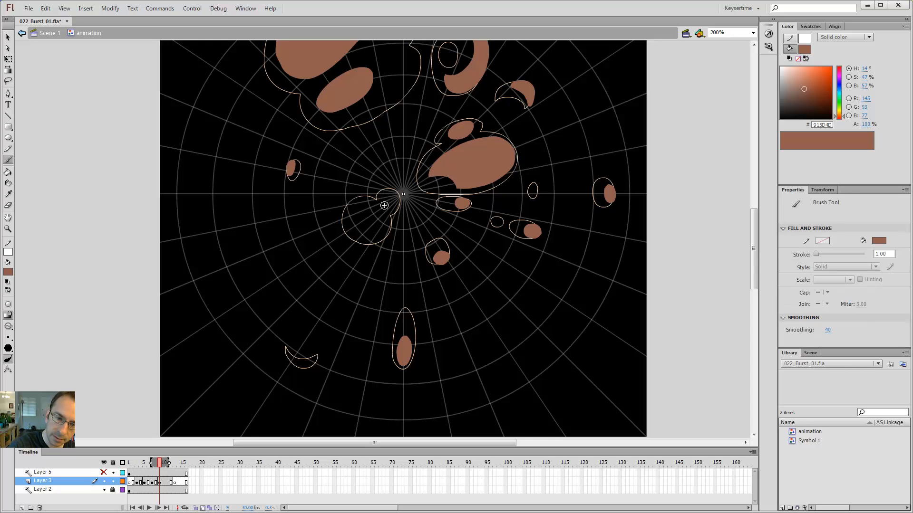
{"action": "key", "text": "comma"}
{"action": "key", "text": "comma"}
{"action": "key", "text": "comma"}
{"action": "key", "text": "comma"}
{"action": "key", "text": "period"}
{"action": "key", "text": "period"}
{"action": "key", "text": "period"}
{"action": "key", "text": "period"}
{"action": "key", "text": "comma"}
{"action": "key", "text": "comma"}
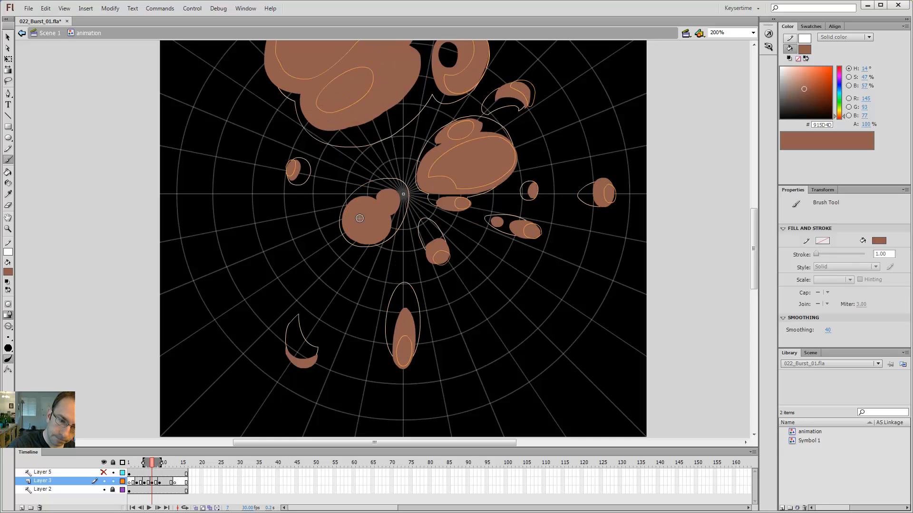
{"action": "key", "text": "period"}
{"action": "key", "text": "period"}
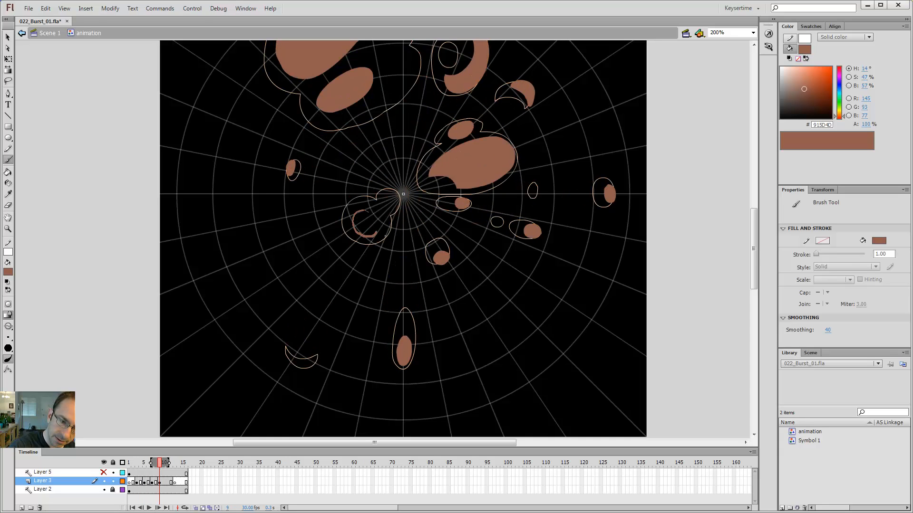
{"action": "key", "text": "k"}
{"action": "left_click", "coordinate": [364, 220]}
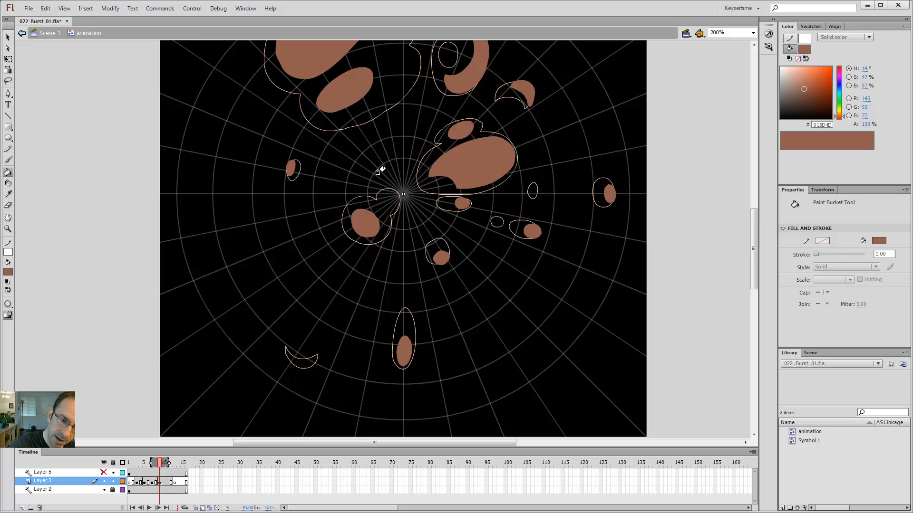
On frame 9, extend the brown blob in the two-lobed puff's larger lobe and paint a small filled oval in its smaller lobe
{"action": "key", "text": "b"}
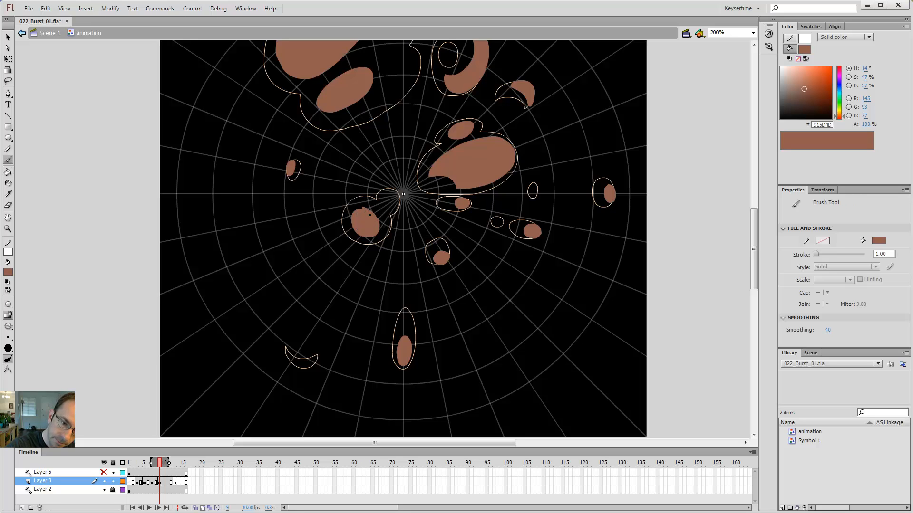
{"action": "key", "text": "k"}
{"action": "left_click", "coordinate": [353, 212]}
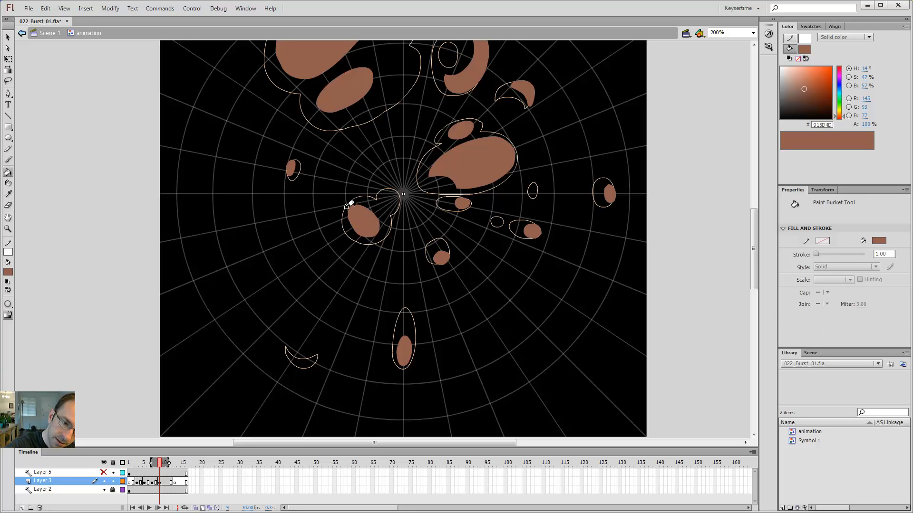
{"action": "key", "text": "b"}
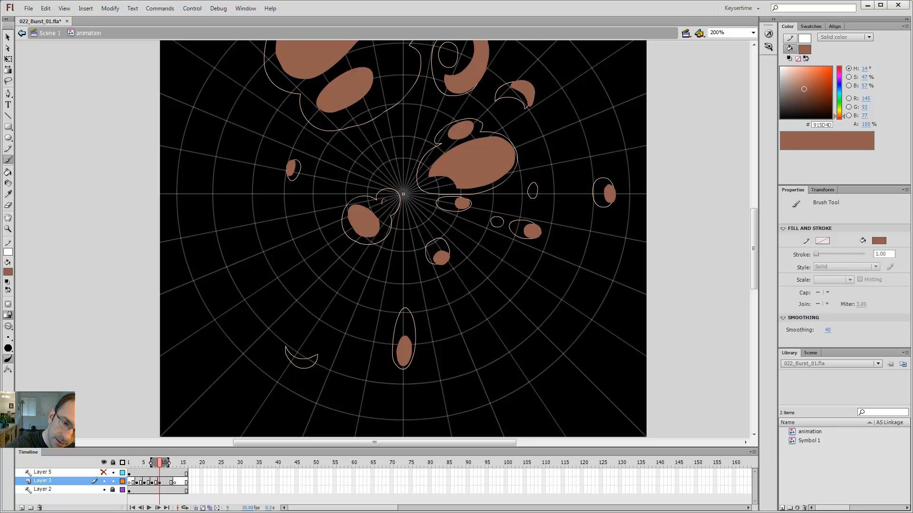
{"action": "key", "text": "k"}
Go to frame 13 and compare it repeatedly with frame 9 to examine how the puffs should keep shrinking
{"action": "key", "text": "period"}
{"action": "key", "text": "period"}
{"action": "key", "text": "period"}
{"action": "key", "text": "period"}
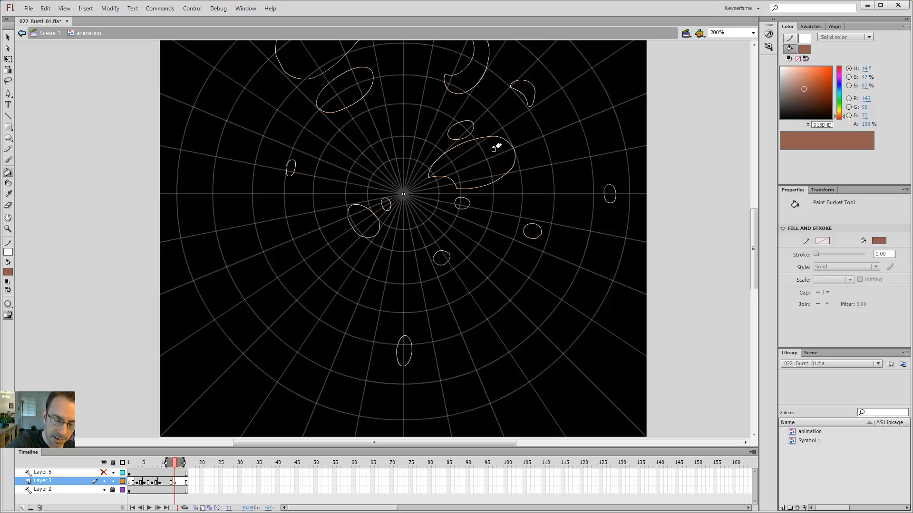
{"action": "key", "text": "ctrl+1"}
{"action": "key", "text": "z"}
{"action": "left_click", "coordinate": [407, 180]}
{"action": "key", "text": "b"}
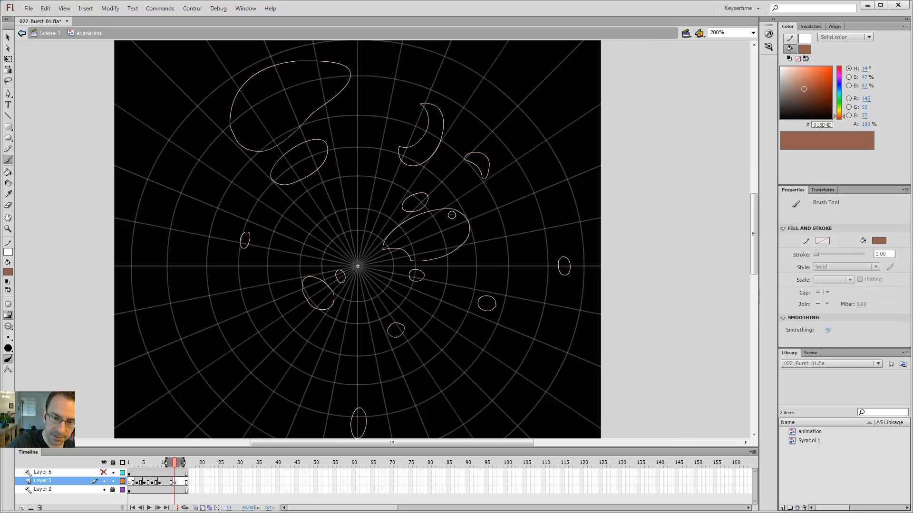
{"action": "key", "text": "comma"}
{"action": "key", "text": "comma"}
{"action": "key", "text": "comma"}
{"action": "key", "text": "comma"}
{"action": "key", "text": "period"}
{"action": "key", "text": "period"}
{"action": "key", "text": "period"}
{"action": "key", "text": "period"}
{"action": "key", "text": "comma"}
{"action": "key", "text": "comma"}
{"action": "key", "text": "comma"}
{"action": "key", "text": "comma"}
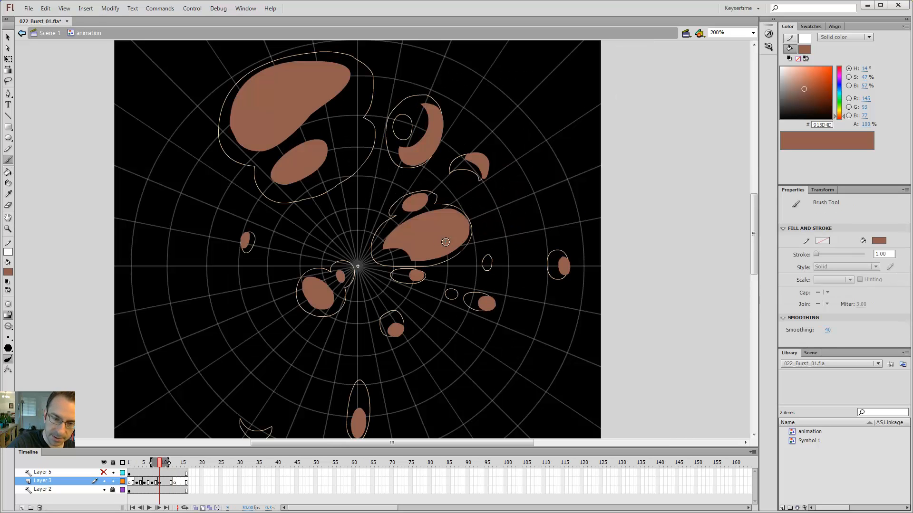
{"action": "key", "text": "period"}
{"action": "key", "text": "period"}
{"action": "key", "text": "period"}
{"action": "key", "text": "period"}
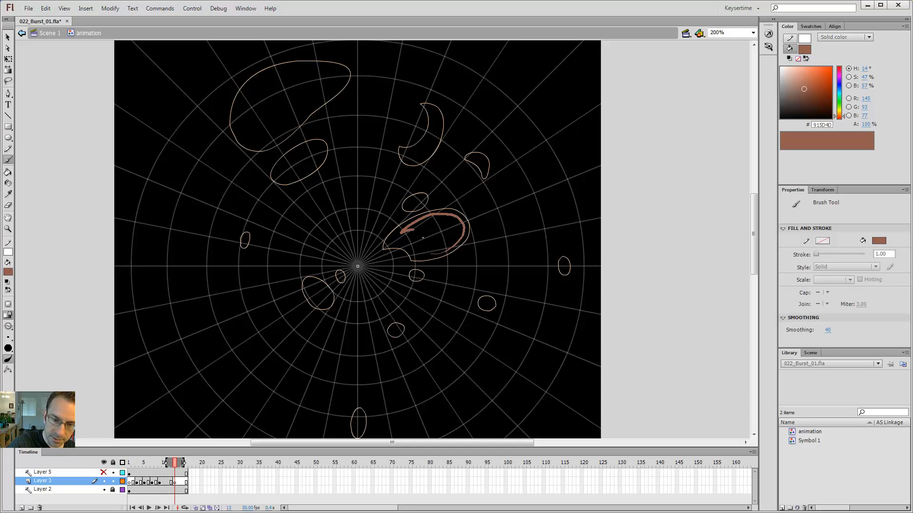
On frame 13, fill the brown shape inside the large notched puff outline beside the burst center and smooth its inner notch with the Eraser
{"action": "key", "text": "k"}
{"action": "left_click", "coordinate": [435, 238]}
{"action": "key", "text": "e"}
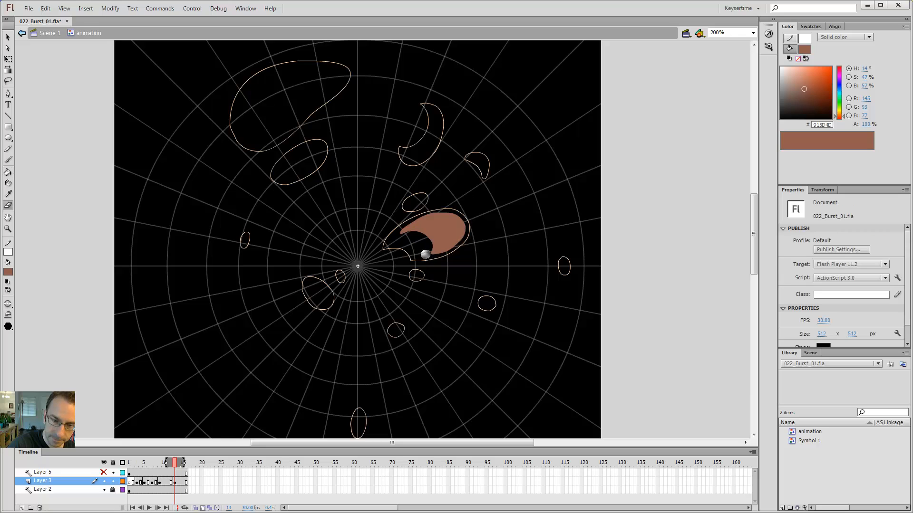
{"action": "mouse_move", "coordinate": [426, 255]}
{"action": "left_mouse_down"}
{"action": "mouse_move", "coordinate": [426, 242]}
{"action": "mouse_move", "coordinate": [405, 237]}
{"action": "left_mouse_up"}
{"action": "key", "text": "b"}
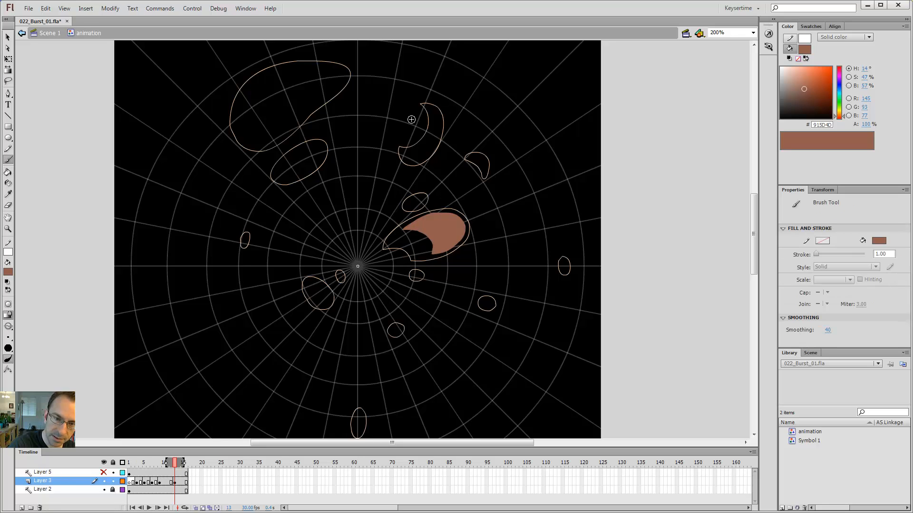
Check the crescent puff on frame 9, and on frame 13 paint a small brown crescent in the lower end of its outline
{"action": "key", "text": "comma"}
{"action": "key", "text": "comma"}
{"action": "key", "text": "comma"}
{"action": "key", "text": "comma"}
{"action": "key", "text": "period"}
{"action": "key", "text": "period"}
{"action": "key", "text": "period"}
{"action": "key", "text": "period"}
{"action": "key", "text": "k"}
{"action": "left_click", "coordinate": [417, 154]}
{"action": "mouse_move", "coordinate": [410, 158]}
{"action": "left_mouse_down"}
{"action": "mouse_move", "coordinate": [424, 139]}
{"action": "mouse_move", "coordinate": [423, 120]}
{"action": "left_mouse_up"}
{"action": "key", "text": "e"}
On frame 13, paint and fill a large brown oval and a small one at opposite ends of the big upper puff outline
{"action": "key", "text": "b"}
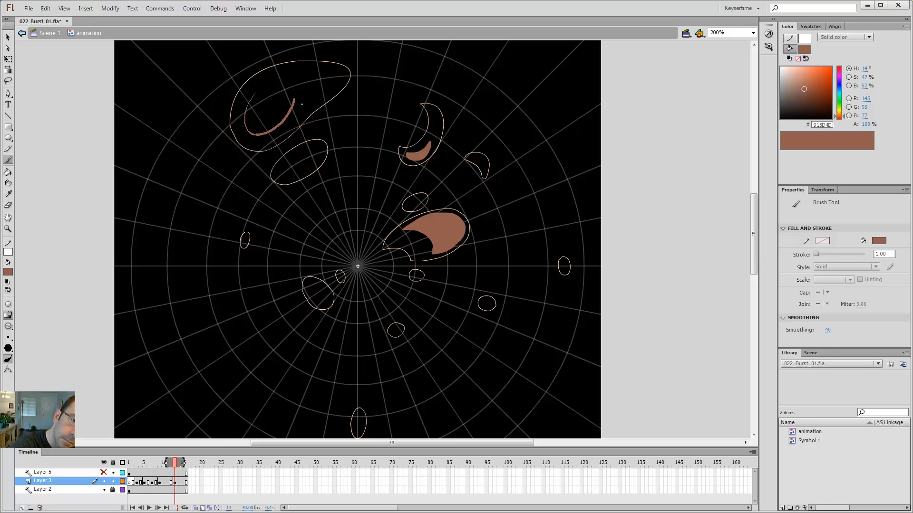
{"action": "left_click_drag", "start_coordinate": [252, 97], "coordinate": [258, 89]}
{"action": "key", "text": "k"}
{"action": "left_click", "coordinate": [259, 97]}
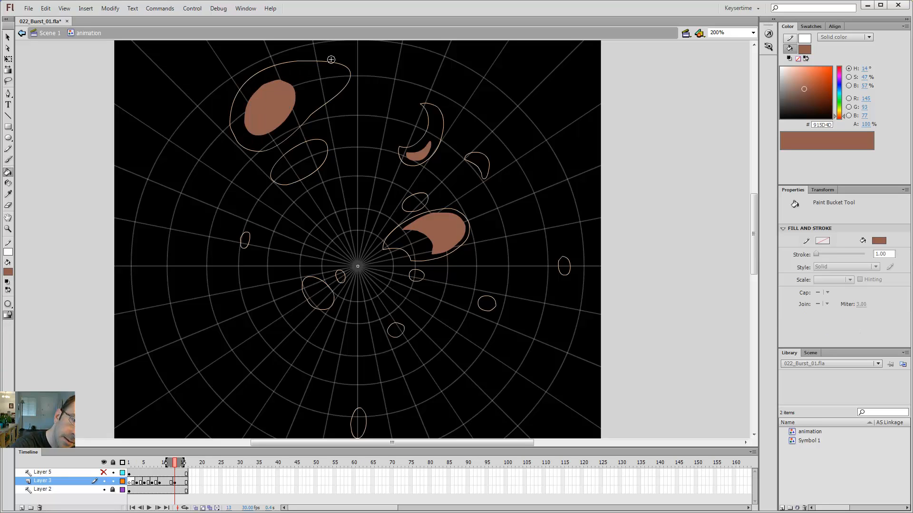
{"action": "key", "text": "b"}
{"action": "left_click_drag", "start_coordinate": [326, 69], "coordinate": [313, 84]}
{"action": "key", "text": "k"}
{"action": "left_click", "coordinate": [324, 78]}
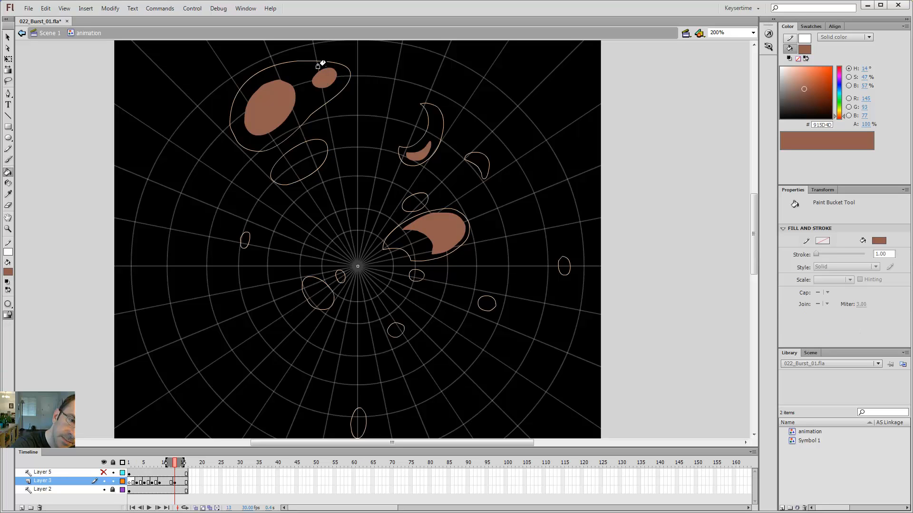
Paint and fill a brown oval inside the oval outline just below the big upper puff on frame 13
{"action": "key", "text": "b"}
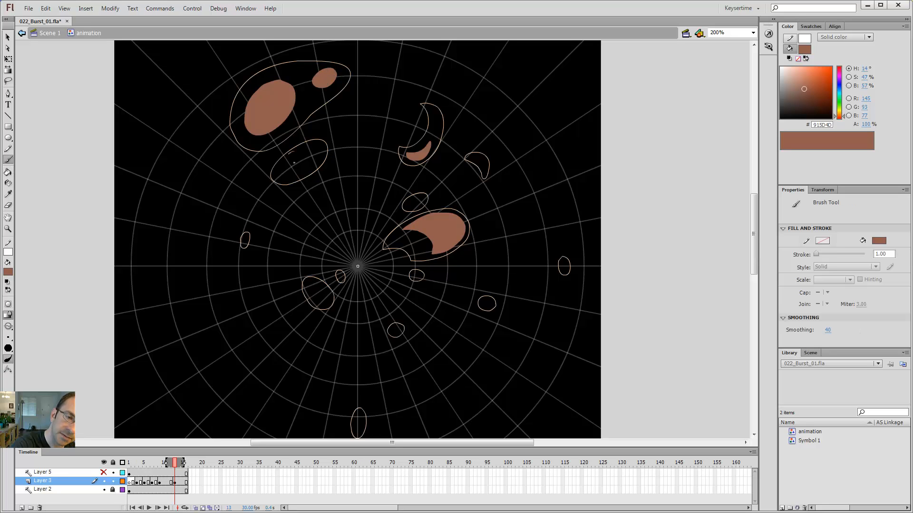
{"action": "key", "text": "k"}
{"action": "left_click", "coordinate": [289, 158]}
{"action": "left_click_drag", "start_coordinate": [304, 156], "coordinate": [285, 143]}
{"action": "key", "text": "e"}
Try joining the two brown ovals in the big upper puff with a filled bridge, and undo it
{"action": "key", "text": "b"}
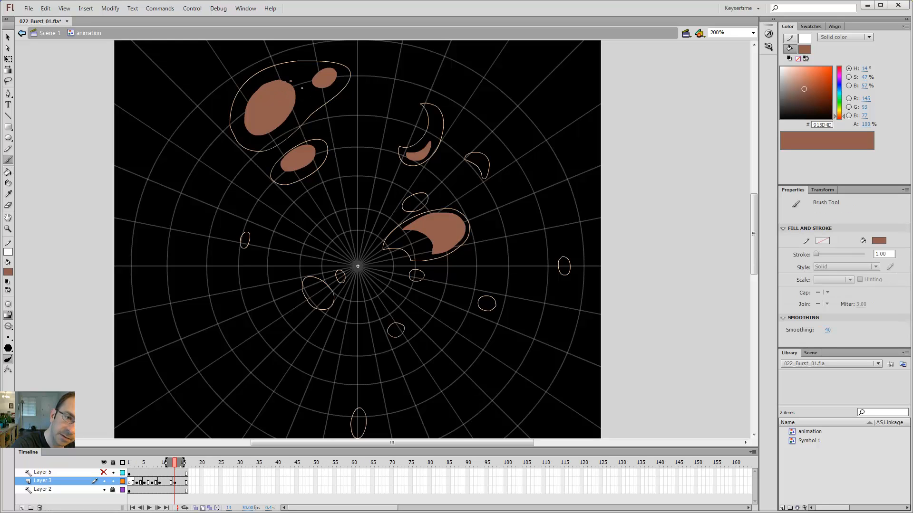
{"action": "key", "text": "k"}
{"action": "left_click", "coordinate": [304, 91]}
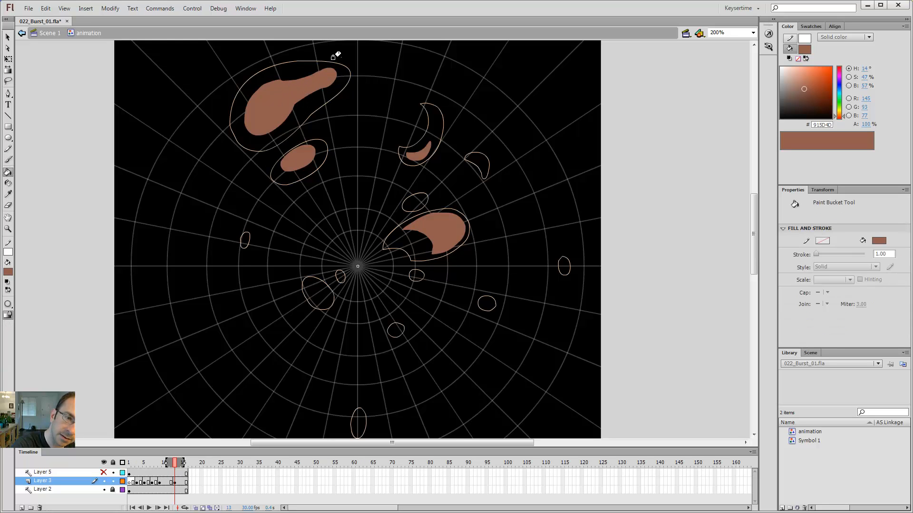
{"action": "key", "text": "ctrl+z"}
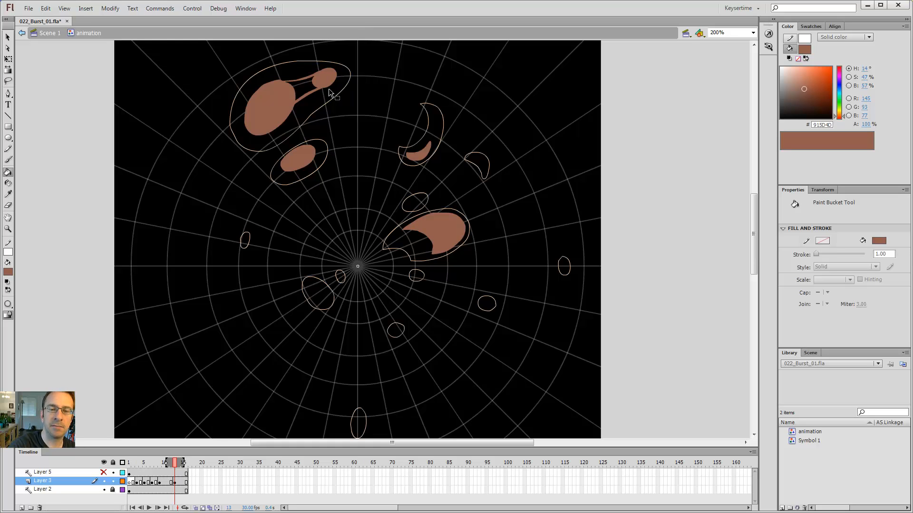
On frame 13, paint a small brown oval in the lower-left part of the round puff outline beside the burst center
{"action": "key", "text": "b"}
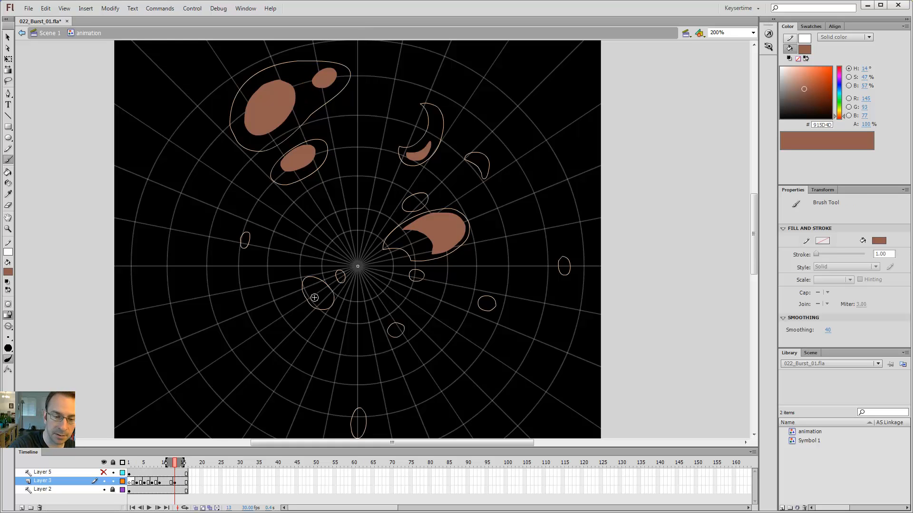
{"action": "left_click_drag", "start_coordinate": [329, 307], "coordinate": [315, 297]}
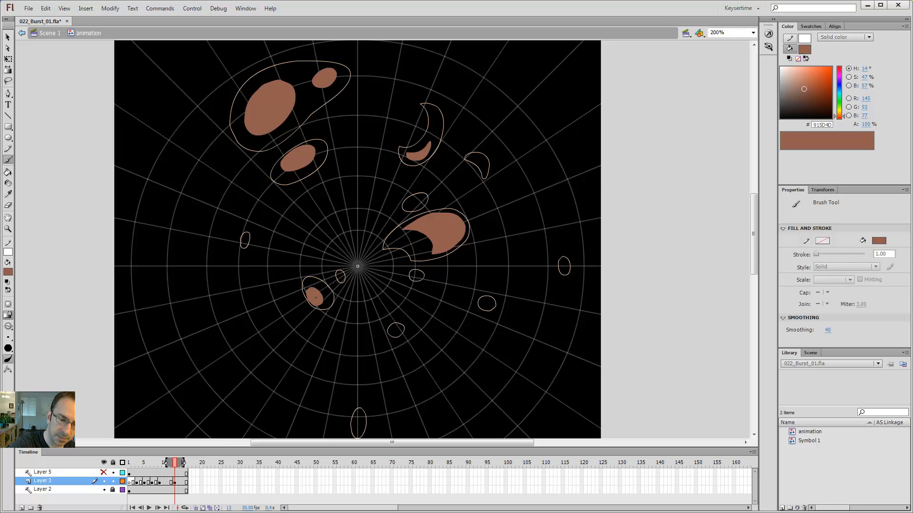
{"action": "left_click_drag", "start_coordinate": [415, 245], "coordinate": [408, 194]}
Sample the yellow of the burst core on frame 3 as the brush color and return to frame 1
{"action": "key", "text": "ctrl+1"}
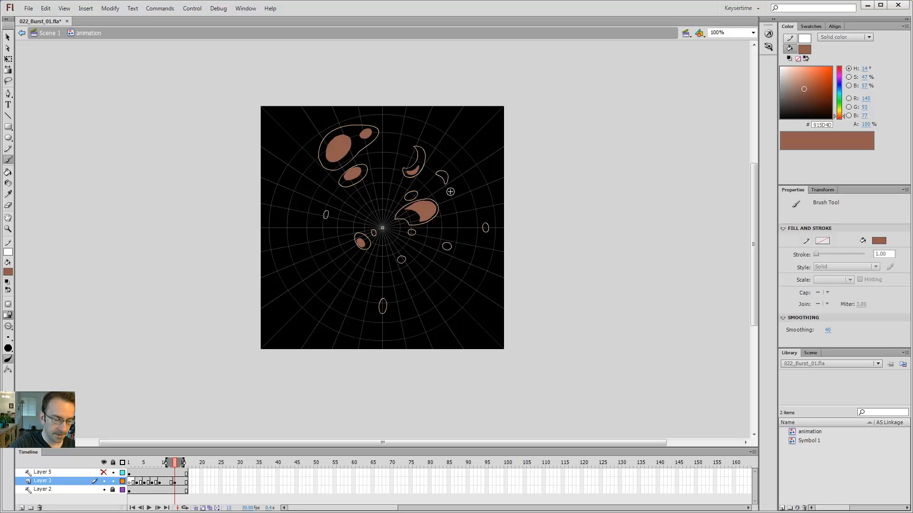
{"action": "left_click", "coordinate": [130, 481]}
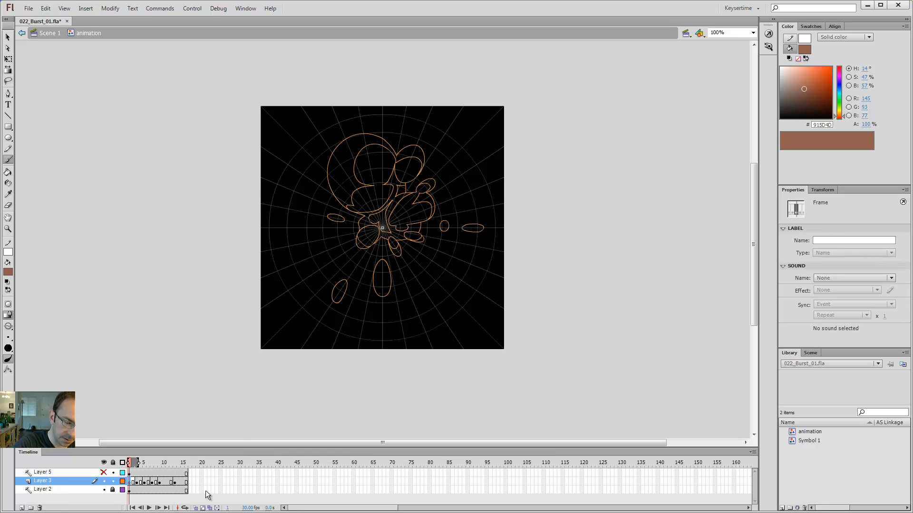
{"action": "key", "text": "period"}
{"action": "key", "text": "period"}
{"action": "key", "text": "i"}
{"action": "left_click", "coordinate": [384, 217]}
{"action": "key", "text": "b"}
{"action": "key", "text": "comma"}
{"action": "key", "text": "comma"}
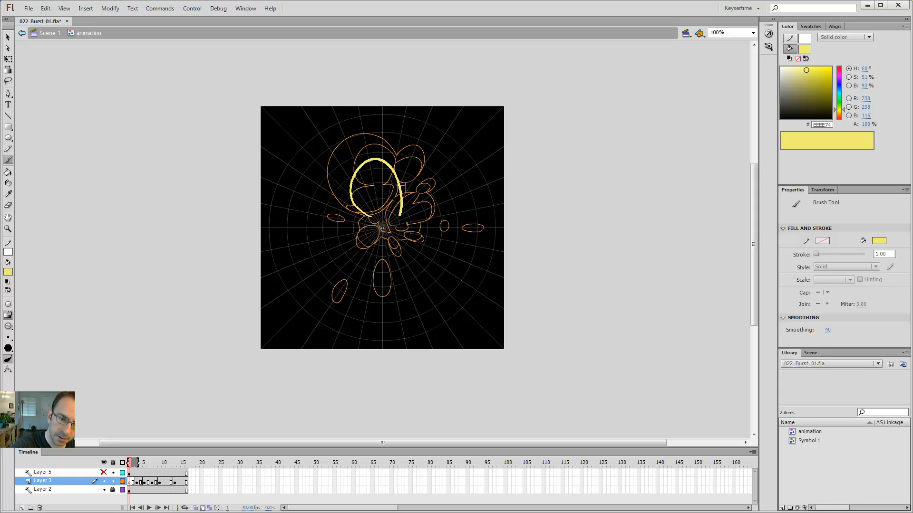
On frame 1, outline and fill a yellow burst with a large upper lobe, a right lobe and small lower lobes around the center
{"action": "left_click_drag", "start_coordinate": [399, 216], "coordinate": [398, 219]}
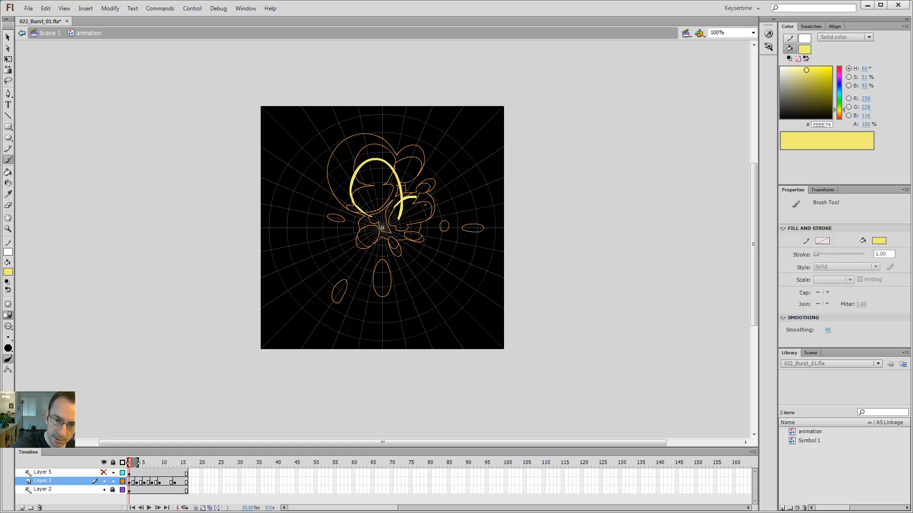
{"action": "left_click_drag", "start_coordinate": [414, 223], "coordinate": [386, 222]}
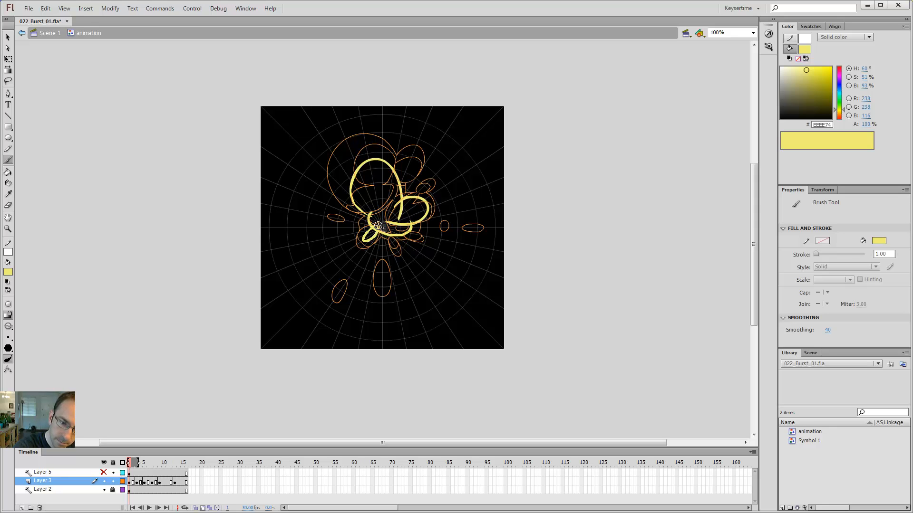
{"action": "key", "text": "k"}
{"action": "left_click", "coordinate": [369, 235]}
{"action": "left_click", "coordinate": [383, 203]}
Add small yellow lobes to the frame 1 burst at its lower right edge and in the gap between the two large lobes
{"action": "key", "text": "b"}
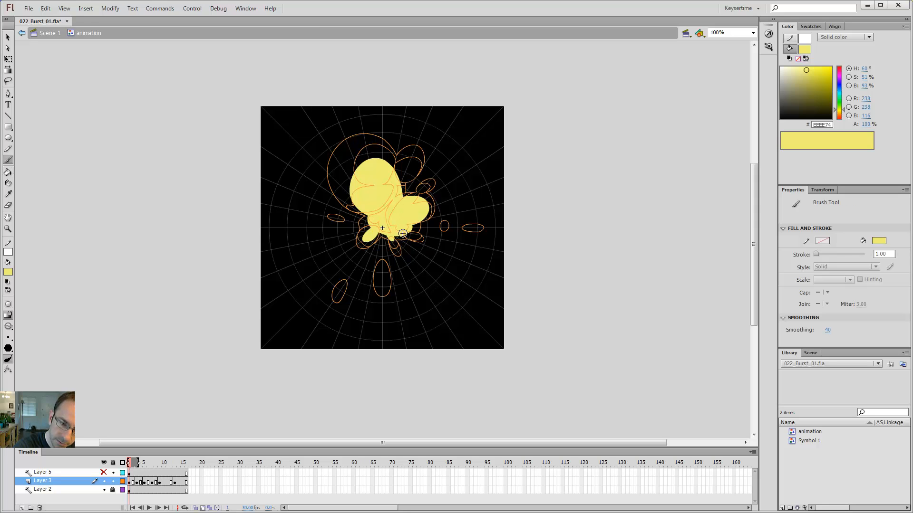
{"action": "left_click_drag", "start_coordinate": [403, 236], "coordinate": [411, 235]}
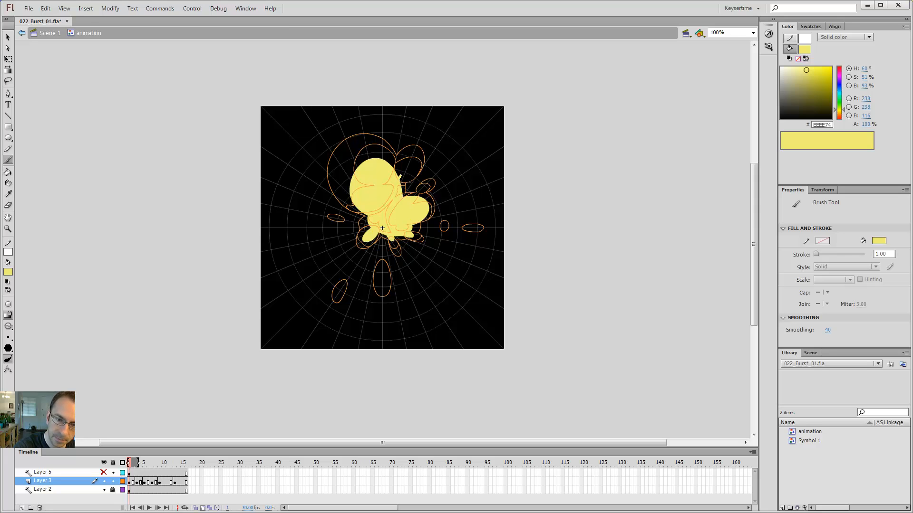
{"action": "left_click_drag", "start_coordinate": [413, 198], "coordinate": [405, 175]}
{"action": "key", "text": "k"}
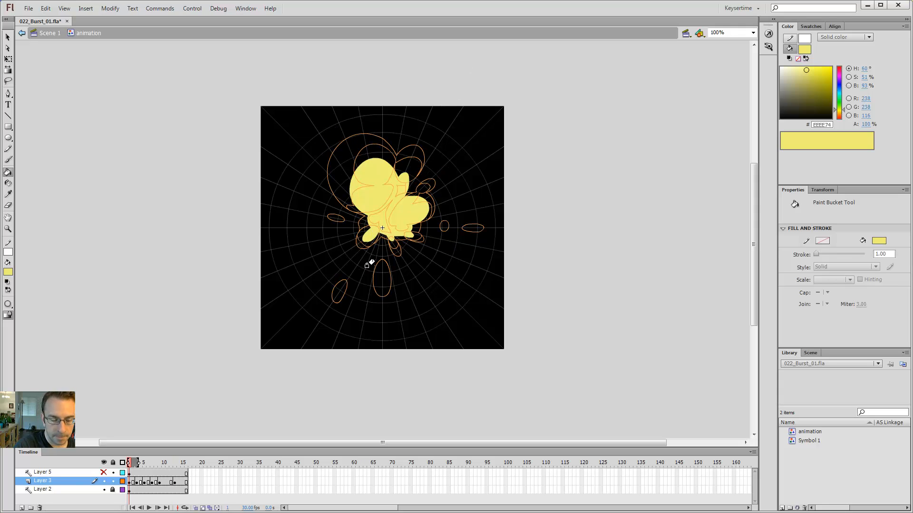
Make frame 2 a blank keyframe and check it against the neighboring bursts on frames 1 and 3
{"action": "left_click", "coordinate": [134, 483]}
{"action": "key", "text": "Delete"}
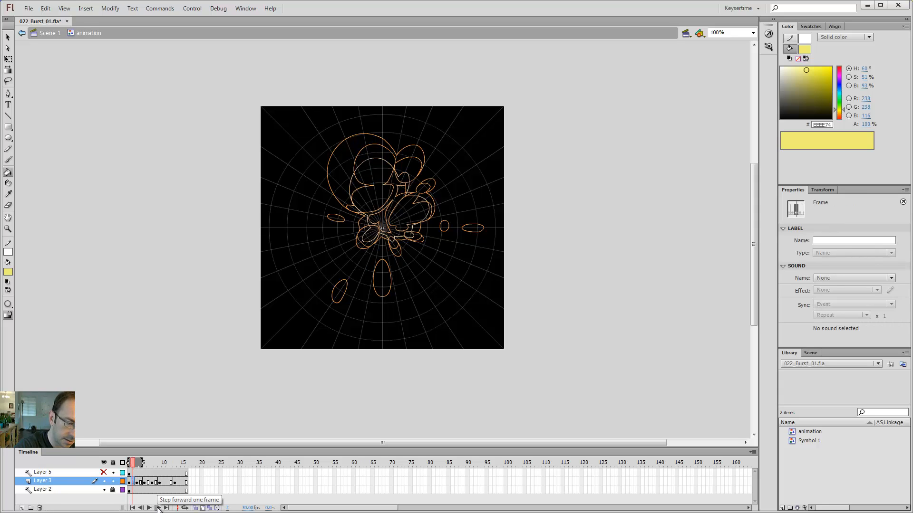
{"action": "left_click", "coordinate": [129, 463]}
{"action": "key", "text": "i"}
{"action": "left_click", "coordinate": [406, 211]}
{"action": "key", "text": "period"}
{"action": "key", "text": "period"}
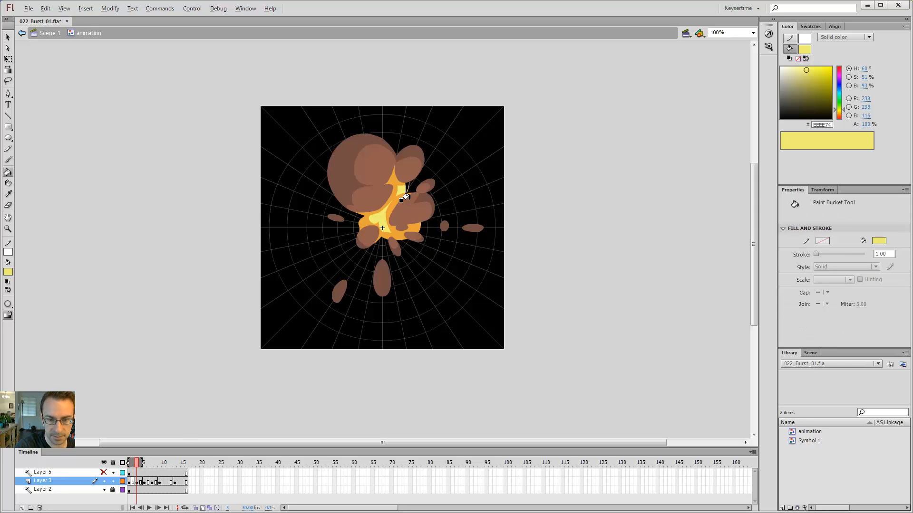
{"action": "key", "text": "comma"}
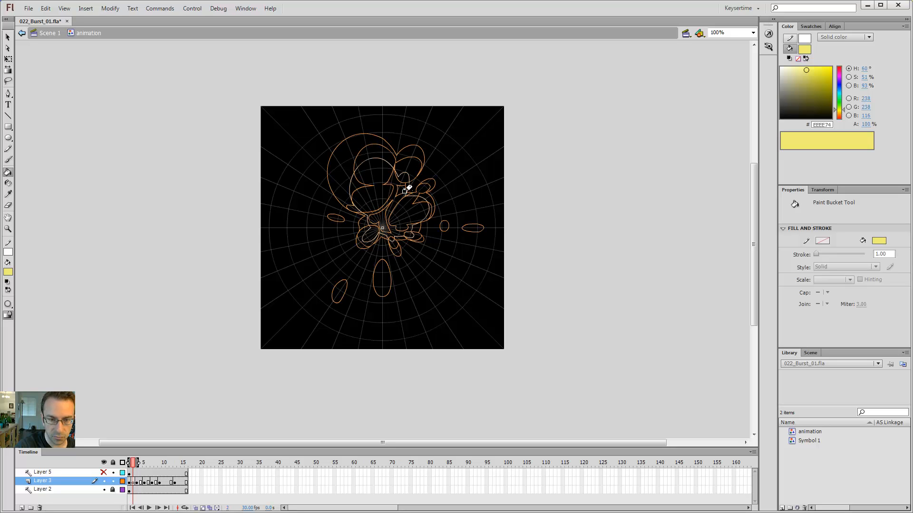
{"action": "key", "text": "period"}
{"action": "key", "text": "comma"}
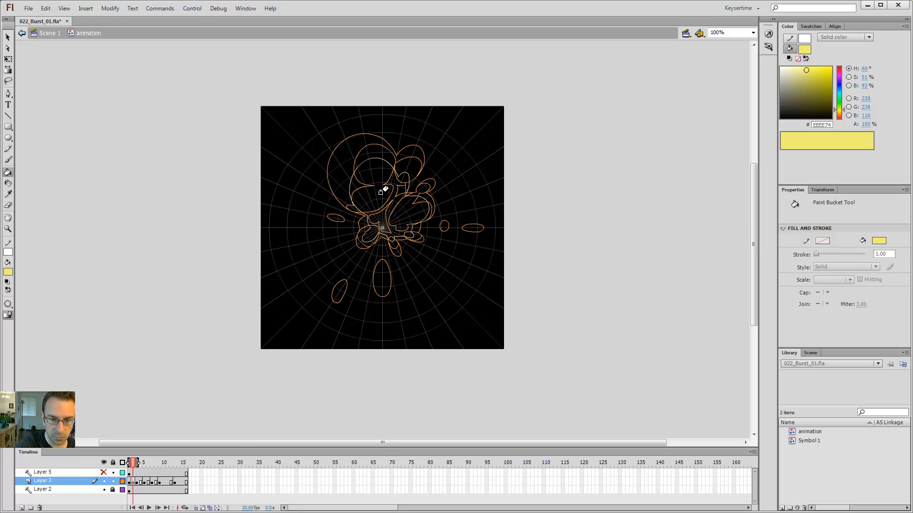
On frame 2, paint and fill a large yellow oval slightly bigger than the largest upper puff outline from frame 3
{"action": "key", "text": "z"}
{"action": "left_click", "coordinate": [383, 197]}
{"action": "key", "text": "b"}
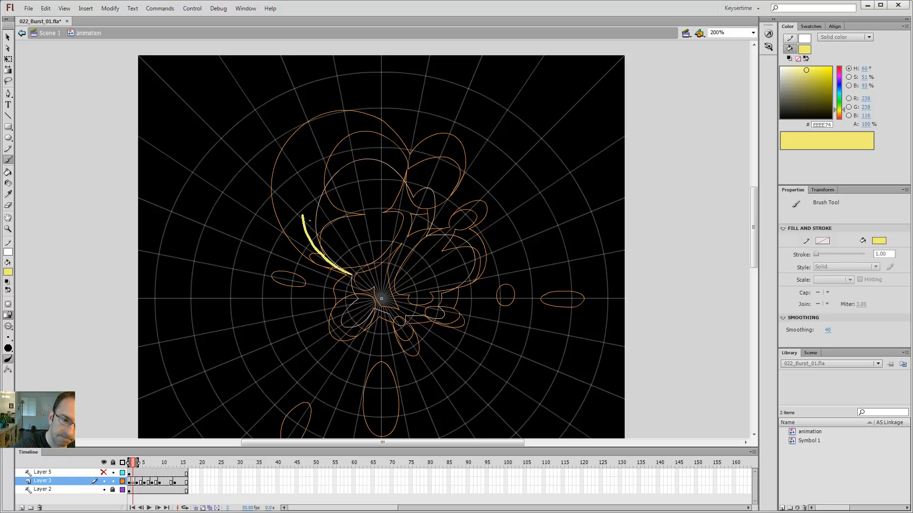
{"action": "left_click_drag", "start_coordinate": [323, 153], "coordinate": [364, 139]}
{"action": "key", "text": "ctrl+z"}
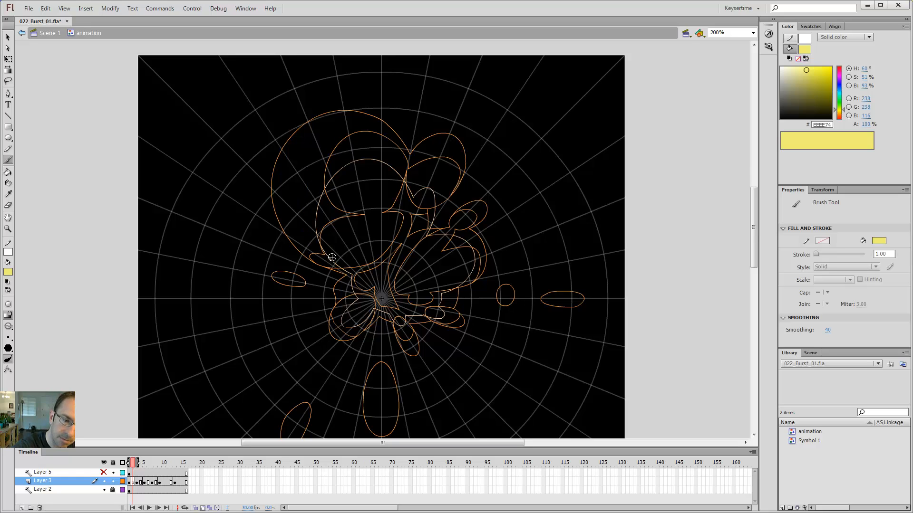
{"action": "mouse_move", "coordinate": [355, 275]}
{"action": "left_mouse_down"}
{"action": "mouse_move", "coordinate": [309, 270]}
{"action": "mouse_move", "coordinate": [283, 242]}
{"action": "mouse_move", "coordinate": [273, 208]}
{"action": "mouse_move", "coordinate": [276, 165]}
{"action": "mouse_move", "coordinate": [314, 115]}
{"action": "mouse_move", "coordinate": [374, 101]}
{"action": "mouse_move", "coordinate": [423, 134]}
{"action": "mouse_move", "coordinate": [429, 191]}
{"action": "mouse_move", "coordinate": [388, 271]}
{"action": "mouse_move", "coordinate": [343, 274]}
{"action": "left_mouse_up"}
{"action": "key", "text": "k"}
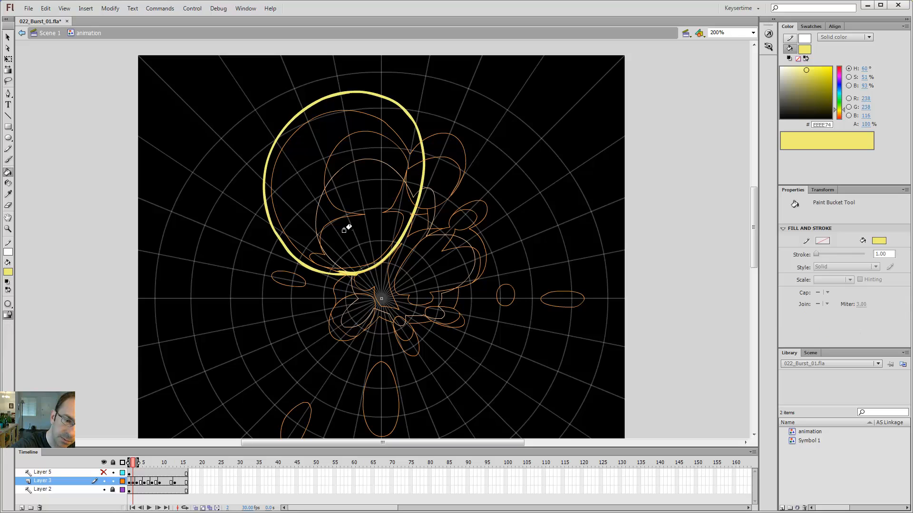
{"action": "left_click", "coordinate": [337, 237]}
On frame 2, paint and fill a yellow lobe at the large oval's upper right, slightly bigger than the frame 3 puff outline
{"action": "key", "text": "b"}
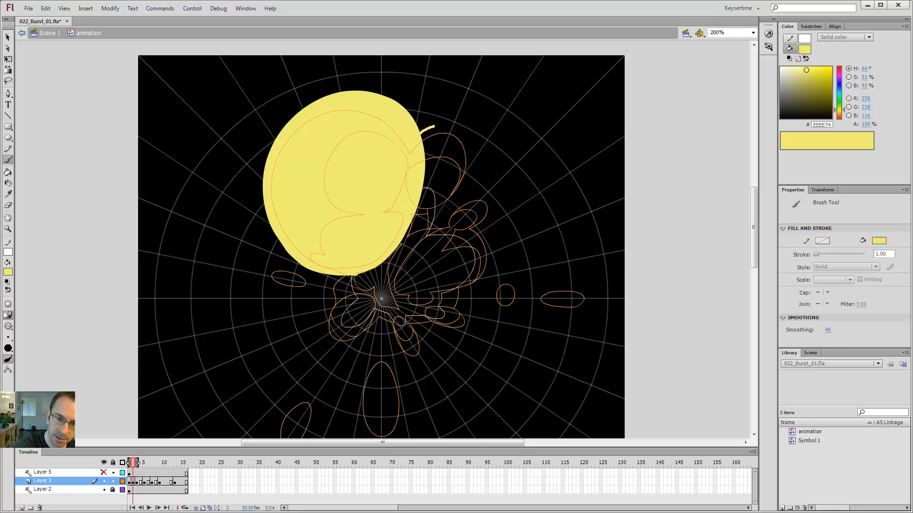
{"action": "mouse_move", "coordinate": [470, 193]}
{"action": "left_mouse_down"}
{"action": "mouse_move", "coordinate": [453, 209]}
{"action": "mouse_move", "coordinate": [420, 212]}
{"action": "left_mouse_up"}
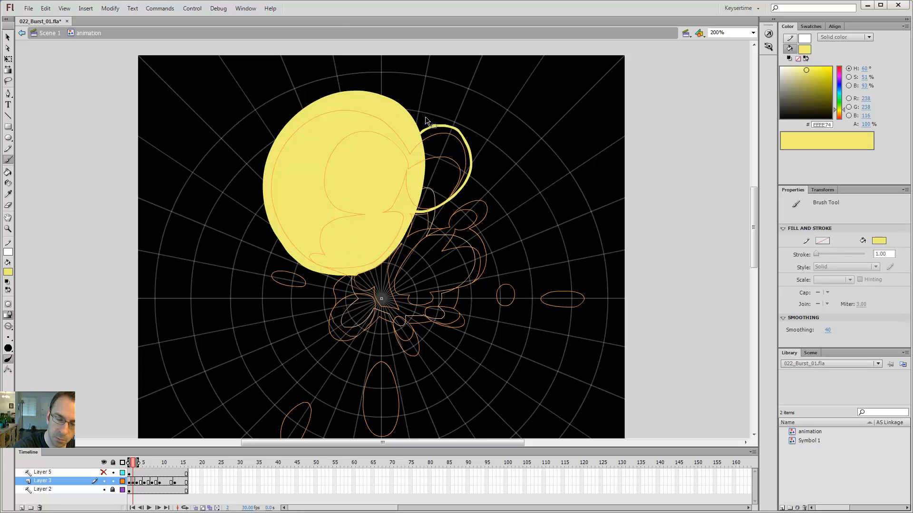
{"action": "key", "text": "ctrl+z"}
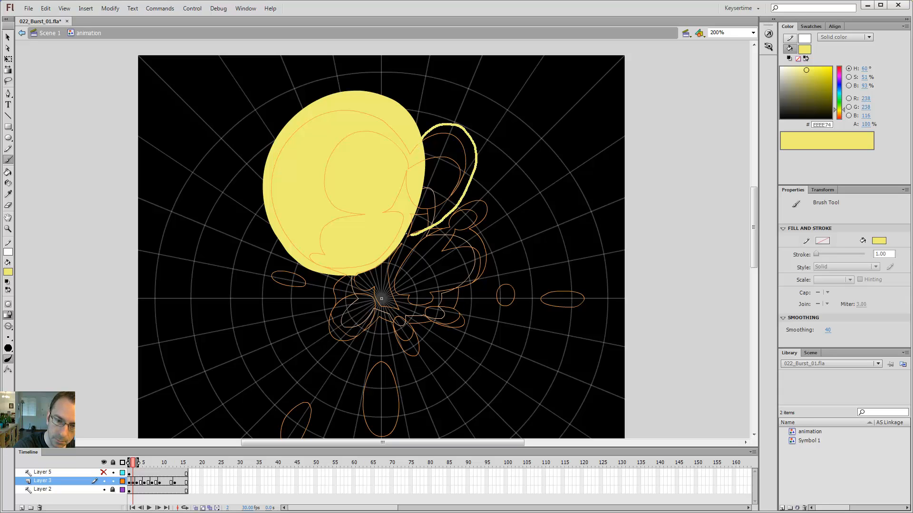
{"action": "key", "text": "k"}
{"action": "left_click", "coordinate": [448, 156]}
{"action": "key", "text": "b"}
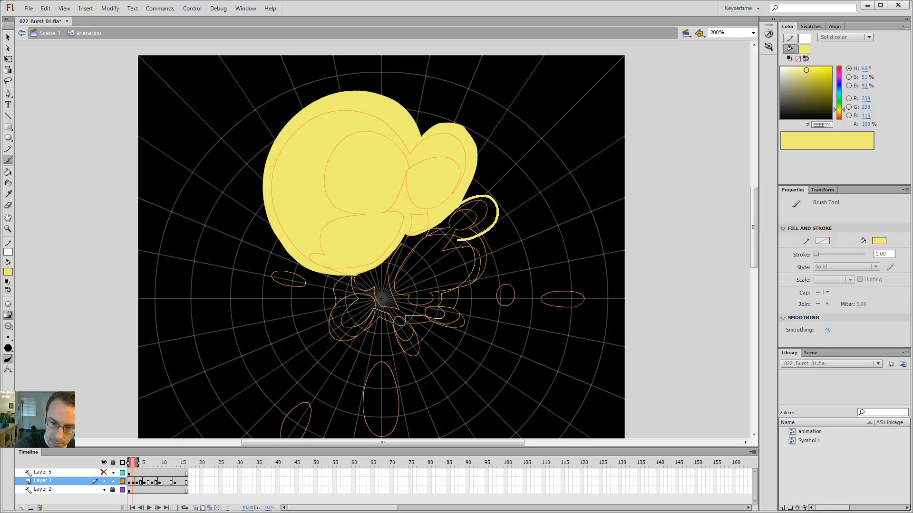
Paint and fill a small yellow lobe below the upper-right lobe, around the small frame 3 puff outline
{"action": "left_click_drag", "start_coordinate": [462, 248], "coordinate": [436, 233]}
{"action": "key", "text": "k"}
{"action": "left_click", "coordinate": [448, 209]}
{"action": "key", "text": "b"}
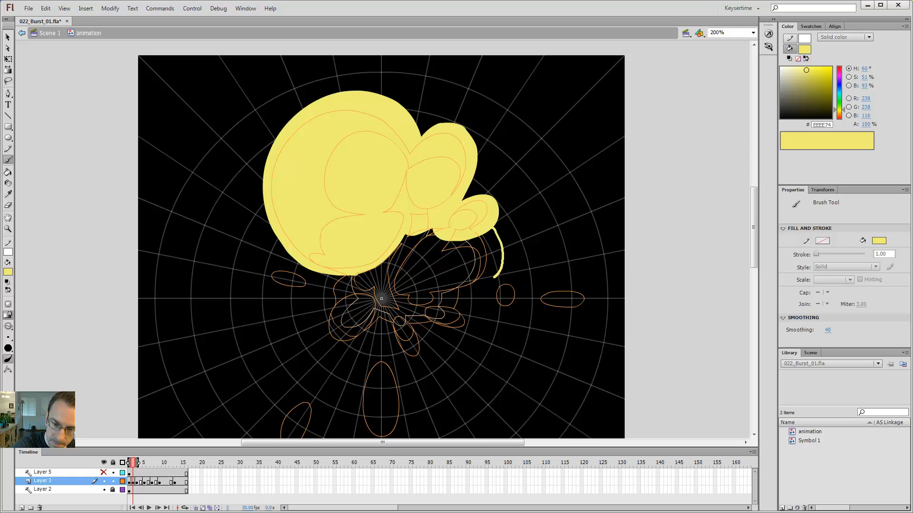
Outline the right lobe, the small lower-right lobes and the lower-left lobe around the burst's center, and fill them all yellow
{"action": "left_click_drag", "start_coordinate": [494, 277], "coordinate": [396, 290]}
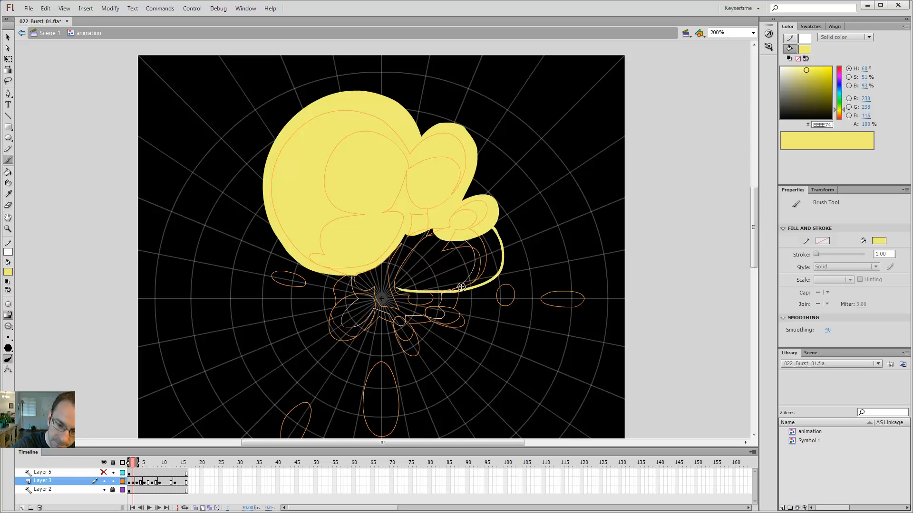
{"action": "left_click_drag", "start_coordinate": [459, 311], "coordinate": [452, 316]}
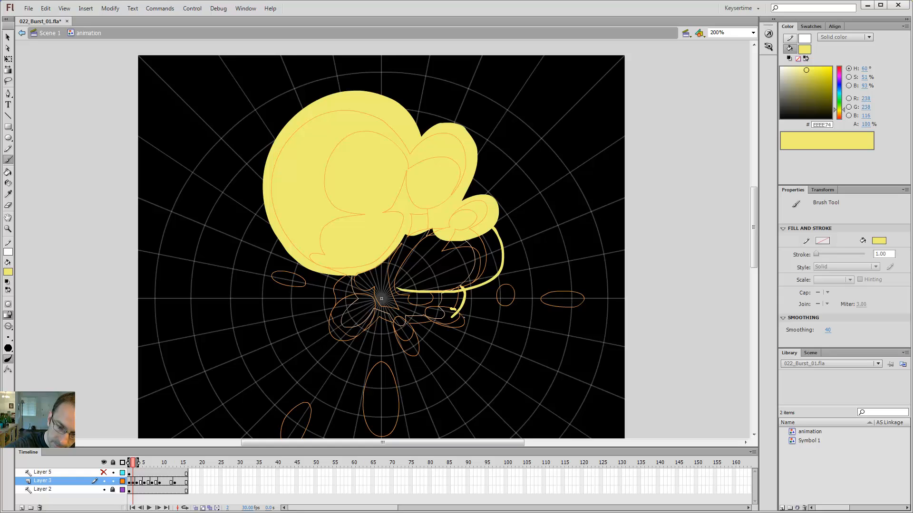
{"action": "left_click_drag", "start_coordinate": [423, 319], "coordinate": [398, 292]}
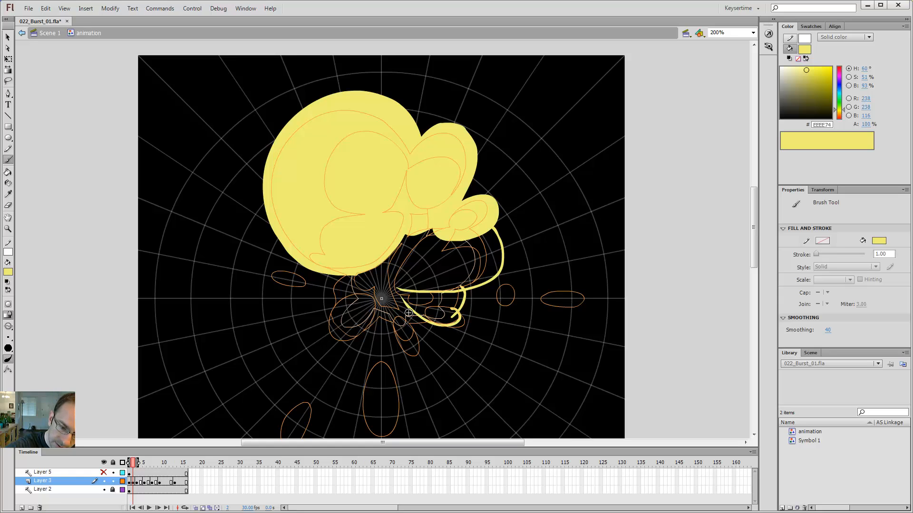
{"action": "mouse_move", "coordinate": [433, 330]}
{"action": "left_mouse_down"}
{"action": "mouse_move", "coordinate": [393, 319]}
{"action": "mouse_move", "coordinate": [414, 322]}
{"action": "mouse_move", "coordinate": [415, 340]}
{"action": "mouse_move", "coordinate": [404, 343]}
{"action": "mouse_move", "coordinate": [391, 331]}
{"action": "mouse_move", "coordinate": [385, 305]}
{"action": "left_mouse_up"}
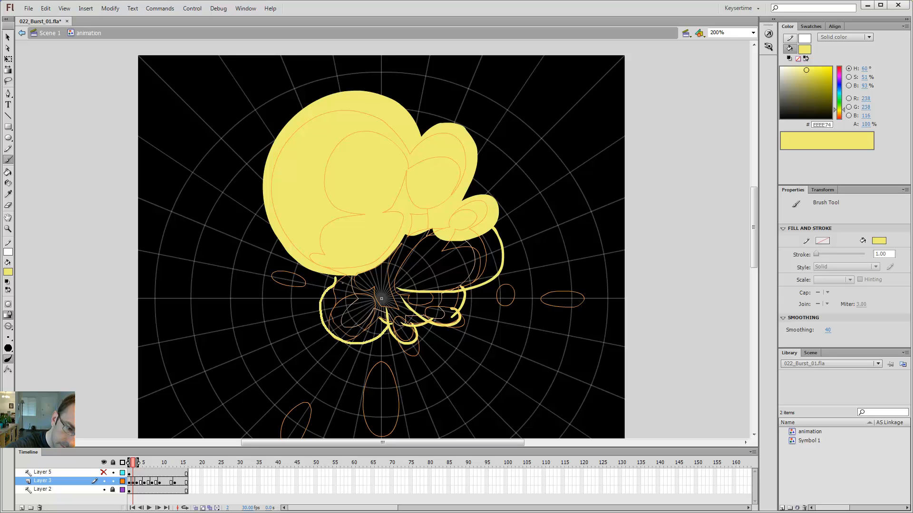
{"action": "key", "text": "k"}
{"action": "left_click", "coordinate": [418, 261]}
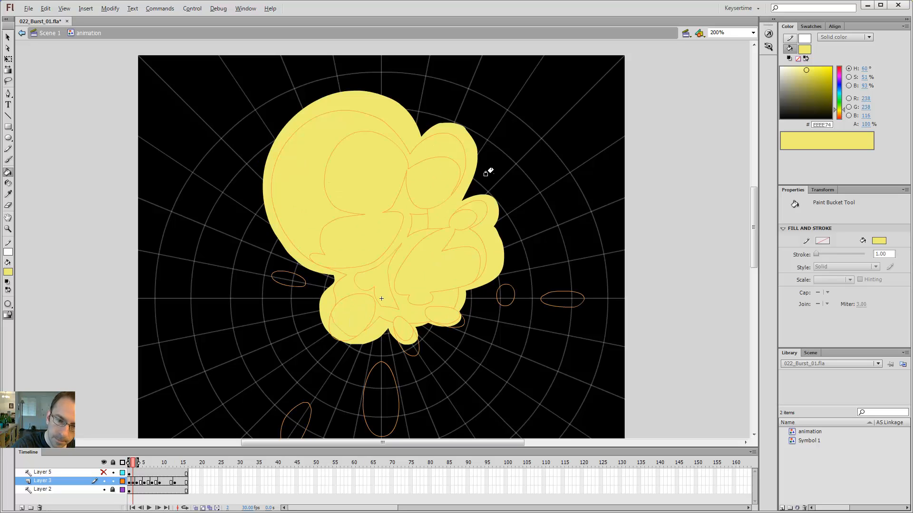
Compare frame 2 with its neighbors and sample the lighter brown #915D4D from the right puff on frame 3 as the fill color for frame 2
{"action": "key", "text": "period"}
{"action": "key", "text": "comma"}
{"action": "key", "text": "period"}
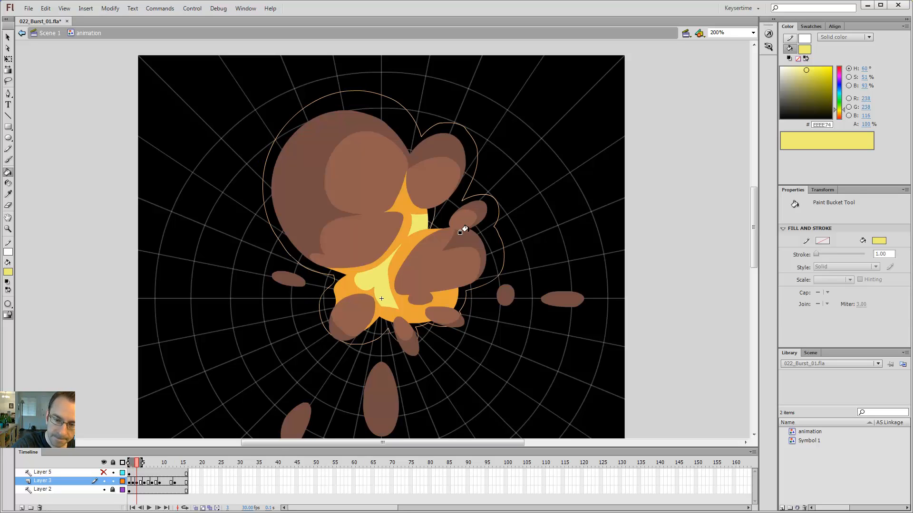
{"action": "key", "text": "y"}
{"action": "key", "text": "i"}
{"action": "left_click", "coordinate": [463, 260]}
{"action": "key", "text": "y"}
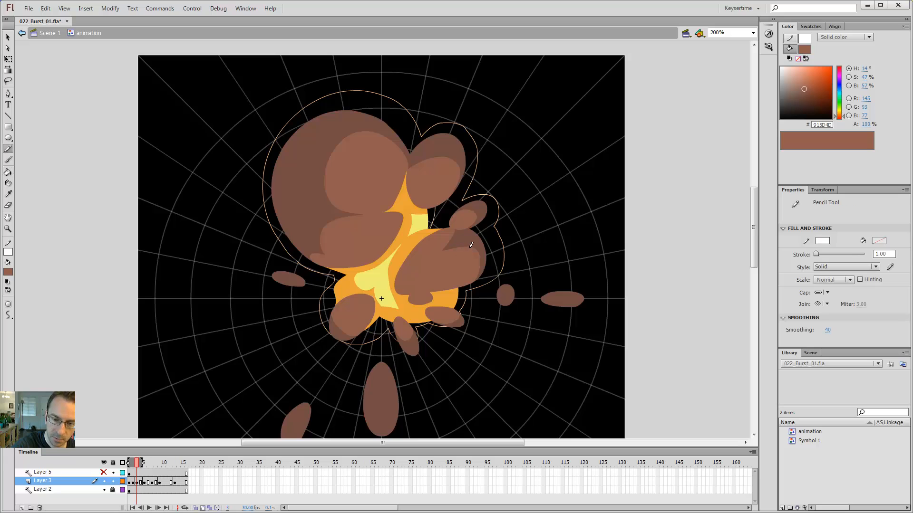
{"action": "key", "text": "period"}
{"action": "key", "text": "comma"}
{"action": "key", "text": "comma"}
{"action": "key", "text": "b"}
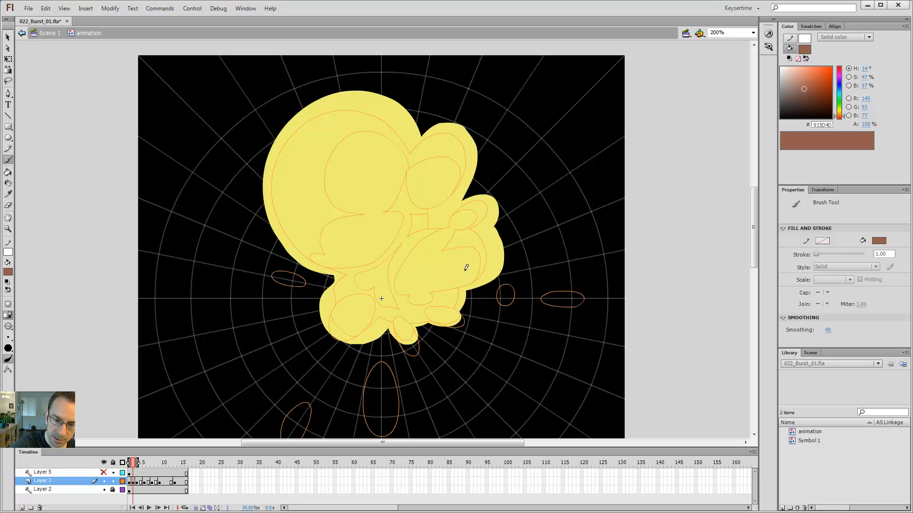
{"action": "key", "text": "y"}
{"action": "key", "text": "period"}
{"action": "key", "text": "comma"}
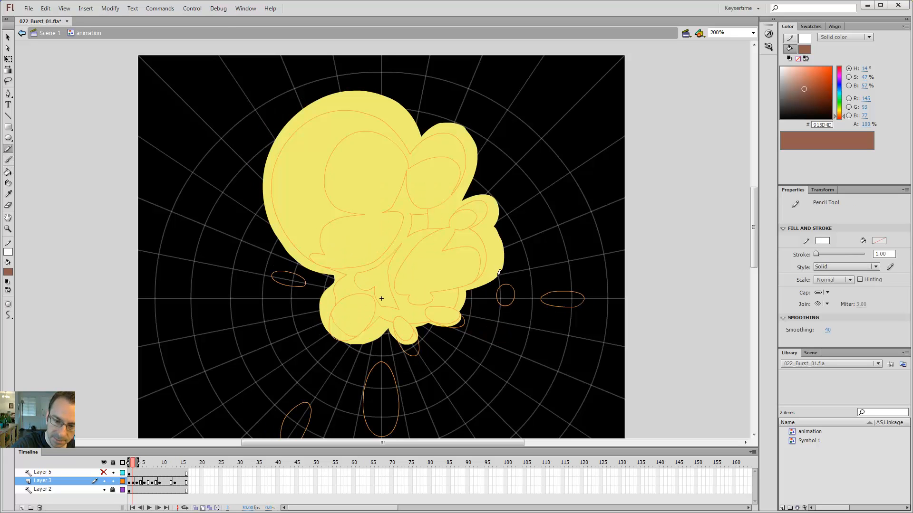
{"action": "mouse_move", "coordinate": [499, 273]}
{"action": "left_mouse_down"}
{"action": "mouse_move", "coordinate": [461, 291]}
{"action": "mouse_move", "coordinate": [410, 281]}
{"action": "mouse_move", "coordinate": [445, 244]}
{"action": "mouse_move", "coordinate": [503, 236]}
{"action": "left_mouse_up"}
{"action": "key", "text": "ctrl+z"}
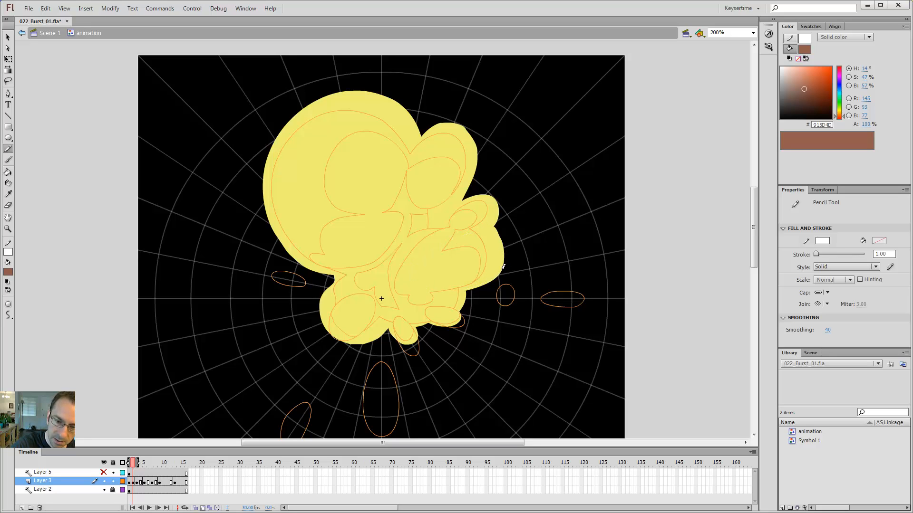
{"action": "left_click_drag", "start_coordinate": [434, 285], "coordinate": [419, 277]}
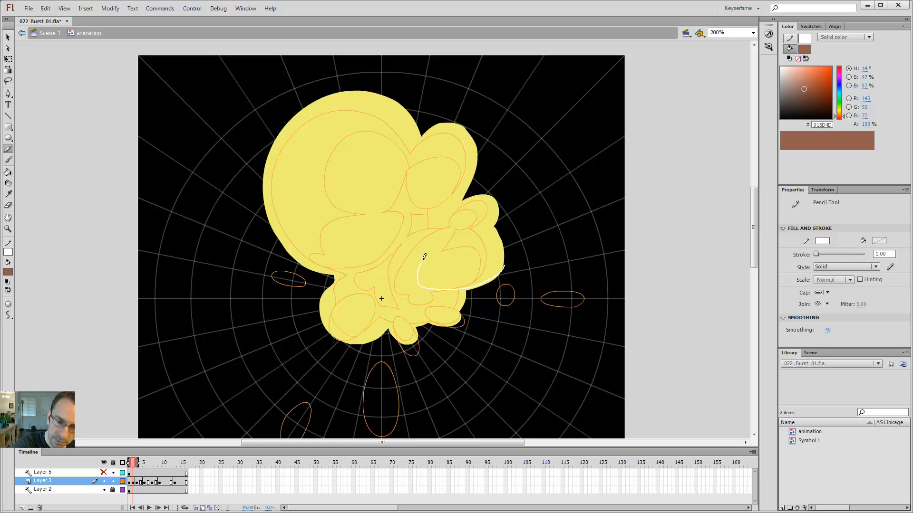
{"action": "left_click_drag", "start_coordinate": [511, 245], "coordinate": [514, 263]}
{"action": "key", "text": "comma"}
{"action": "key", "text": "period"}
{"action": "key", "text": "period"}
{"action": "key", "text": "comma"}
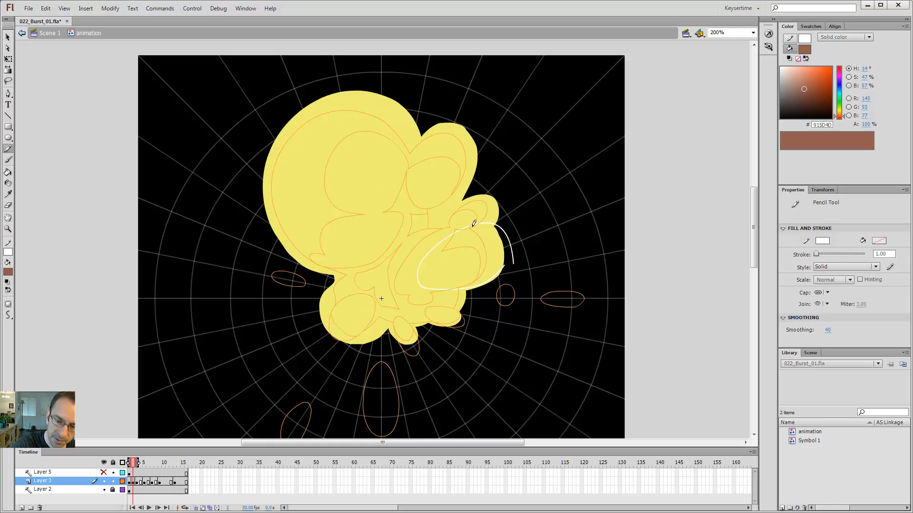
{"action": "key", "text": "v"}
{"action": "left_click", "coordinate": [499, 272]}
{"action": "key", "text": "Delete"}
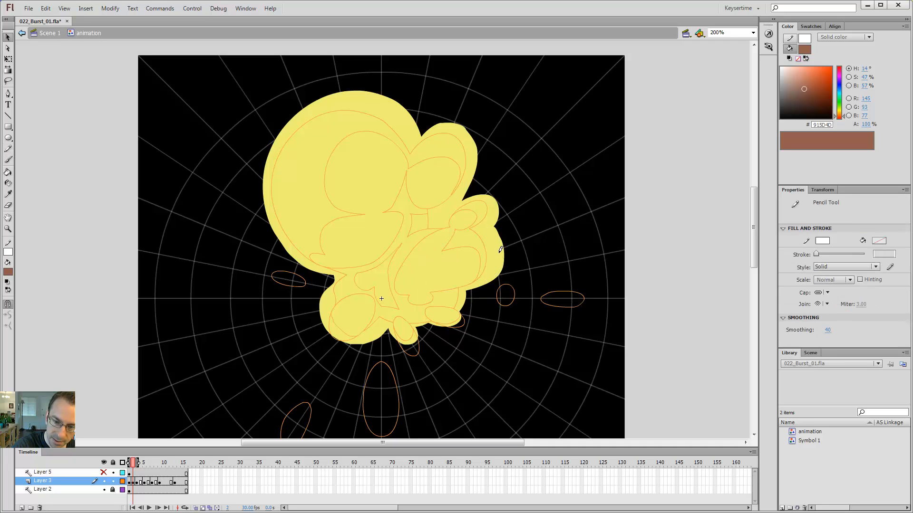
Pencil white smoke patch outlines on frame 2 in the three right-hand lobes, plus an oval near the top of the large lobe
{"action": "key", "text": "y"}
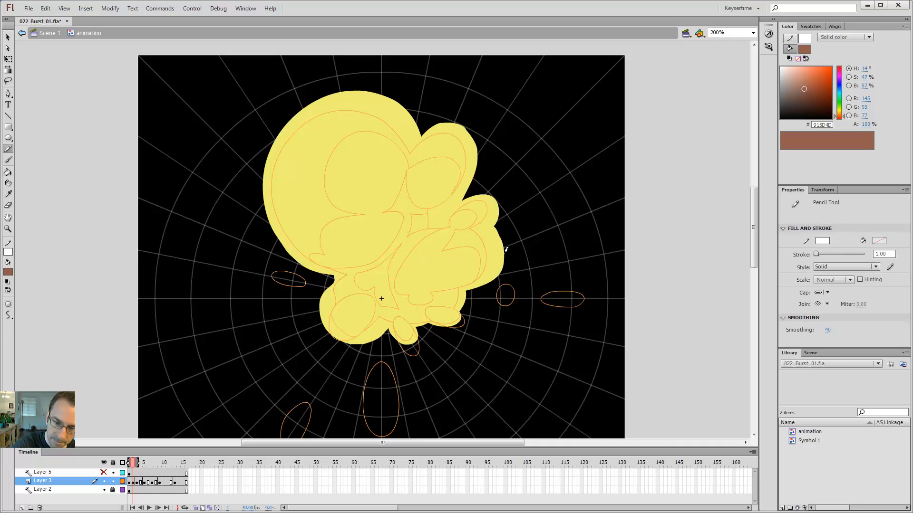
{"action": "left_click_drag", "start_coordinate": [473, 276], "coordinate": [456, 254]}
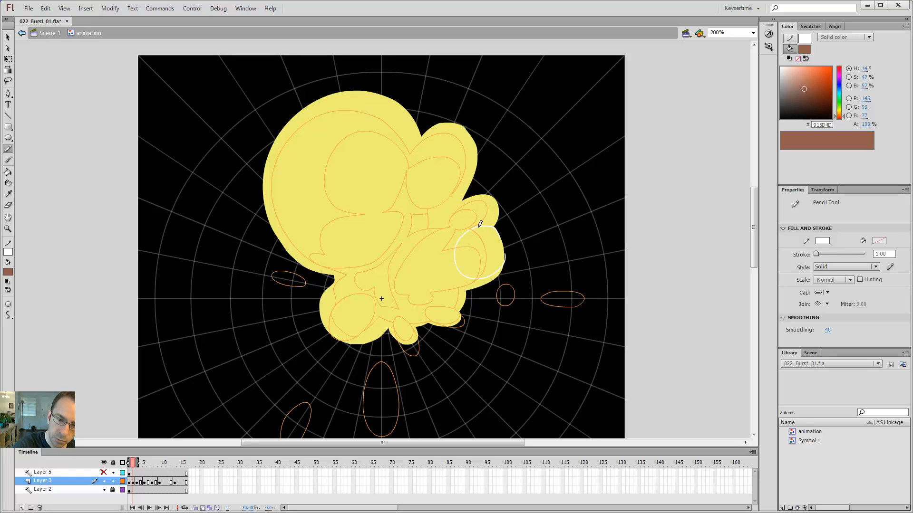
{"action": "mouse_move", "coordinate": [460, 214]}
{"action": "left_mouse_down"}
{"action": "mouse_move", "coordinate": [476, 189]}
{"action": "mouse_move", "coordinate": [433, 194]}
{"action": "mouse_move", "coordinate": [420, 143]}
{"action": "mouse_move", "coordinate": [474, 70]}
{"action": "mouse_move", "coordinate": [400, 116]}
{"action": "mouse_move", "coordinate": [405, 141]}
{"action": "mouse_move", "coordinate": [391, 156]}
{"action": "mouse_move", "coordinate": [362, 160]}
{"action": "mouse_move", "coordinate": [338, 148]}
{"action": "mouse_move", "coordinate": [333, 123]}
{"action": "mouse_move", "coordinate": [348, 109]}
{"action": "mouse_move", "coordinate": [389, 107]}
{"action": "left_mouse_up"}
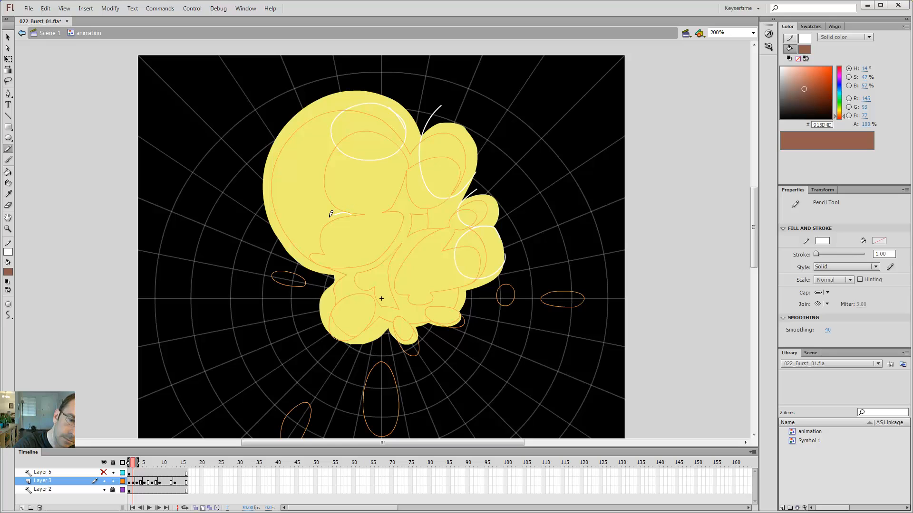
Move the oval in the large lobe slightly down and pencil a flatter oval in the lobe's lower part
{"action": "key", "text": "v"}
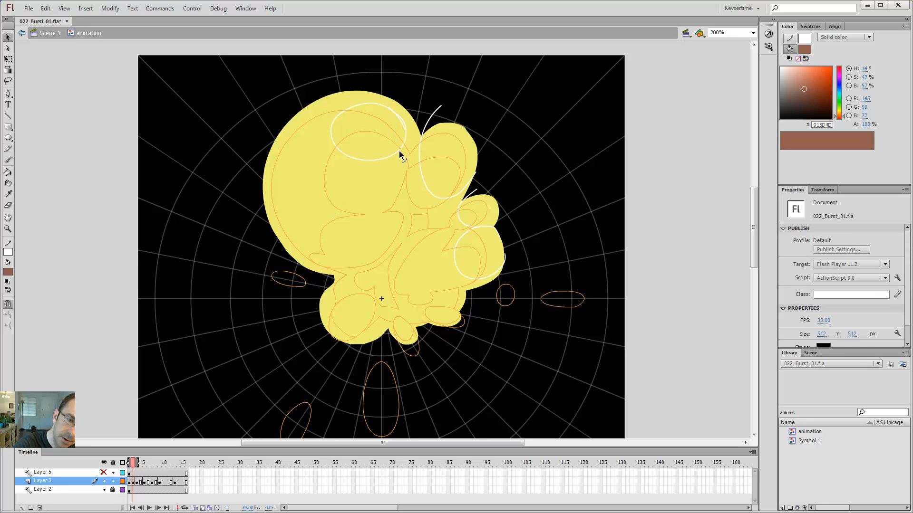
{"action": "double_click", "coordinate": [399, 150]}
{"action": "left_click_drag", "start_coordinate": [398, 150], "coordinate": [398, 176]}
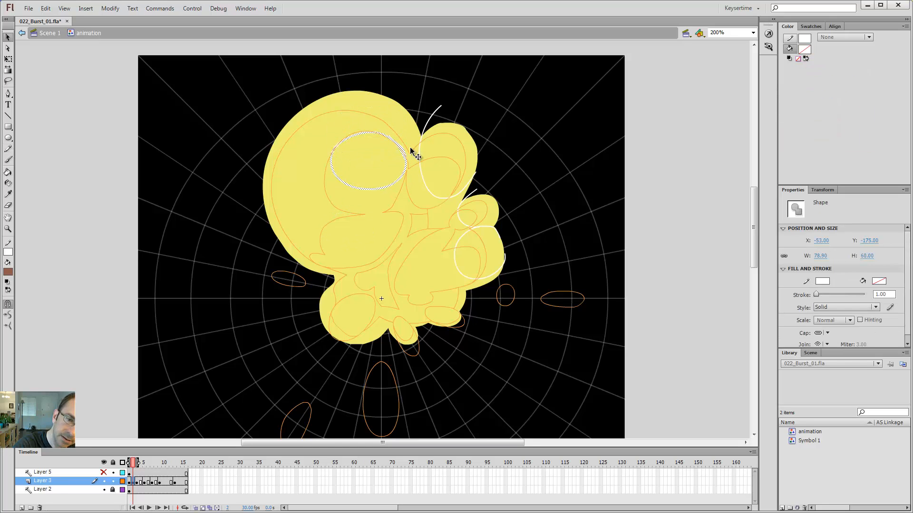
{"action": "left_click", "coordinate": [429, 88]}
{"action": "key", "text": "y"}
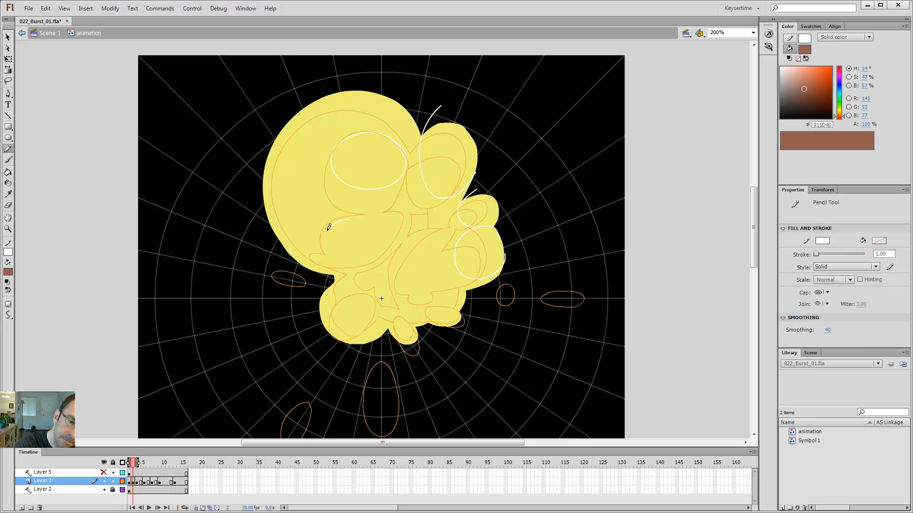
{"action": "left_click_drag", "start_coordinate": [359, 250], "coordinate": [389, 225]}
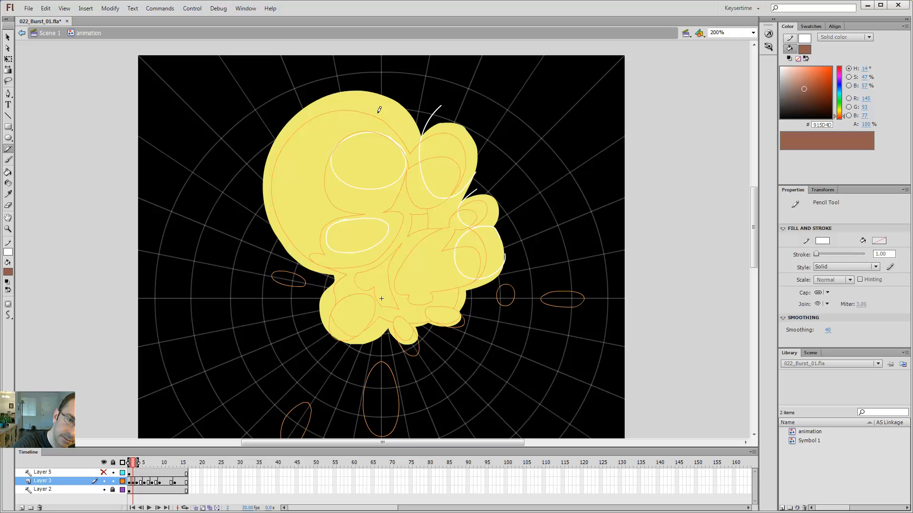
Enlarge the upper oval in the large lobe toward the lobe's upper-left edge
{"action": "key", "text": "v"}
{"action": "double_click", "coordinate": [382, 135]}
{"action": "key", "text": "q"}
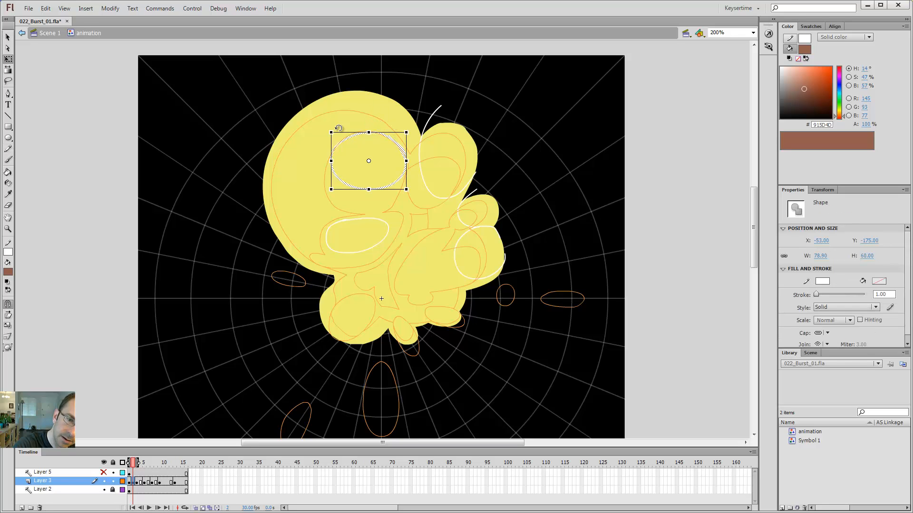
{"action": "left_click_drag", "start_coordinate": [325, 127], "coordinate": [294, 106]}
{"action": "key", "text": "Escape"}
Pencil patch outlines across the lower-left and small lower lobes, plus a tiny oval inside the burst to the right of its center
{"action": "key", "text": "y"}
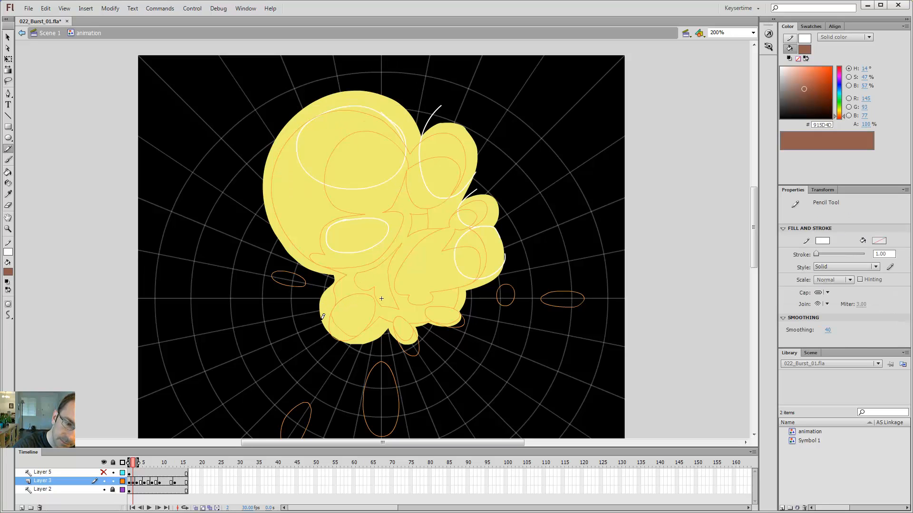
{"action": "mouse_move", "coordinate": [341, 296]}
{"action": "left_mouse_down"}
{"action": "mouse_move", "coordinate": [367, 314]}
{"action": "mouse_move", "coordinate": [358, 350]}
{"action": "left_mouse_up"}
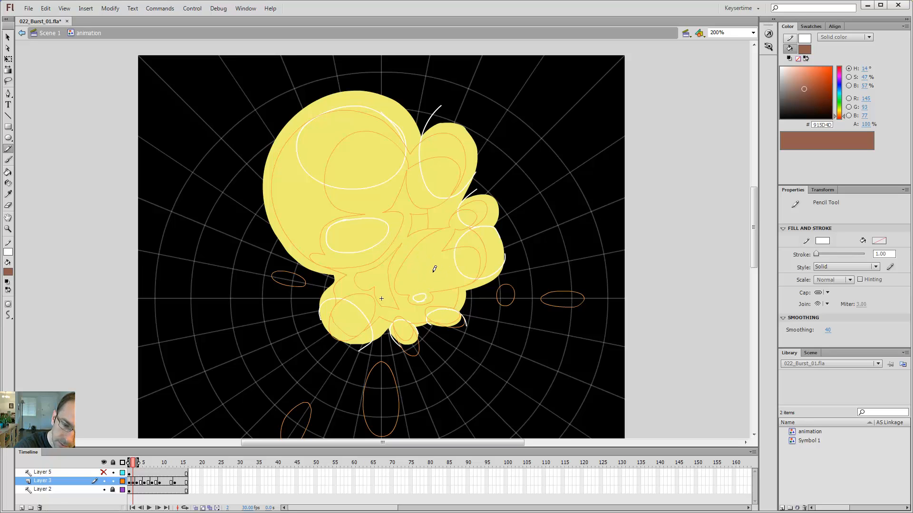
Fill the outlined patches in the right-hand lobes, the lower-right and lower-left lobes, the flat oval and the tiny oval with brown
{"action": "key", "text": "k"}
{"action": "left_click", "coordinate": [419, 297]}
{"action": "left_click", "coordinate": [443, 318]}
{"action": "left_click", "coordinate": [478, 253]}
{"action": "left_click", "coordinate": [475, 221]}
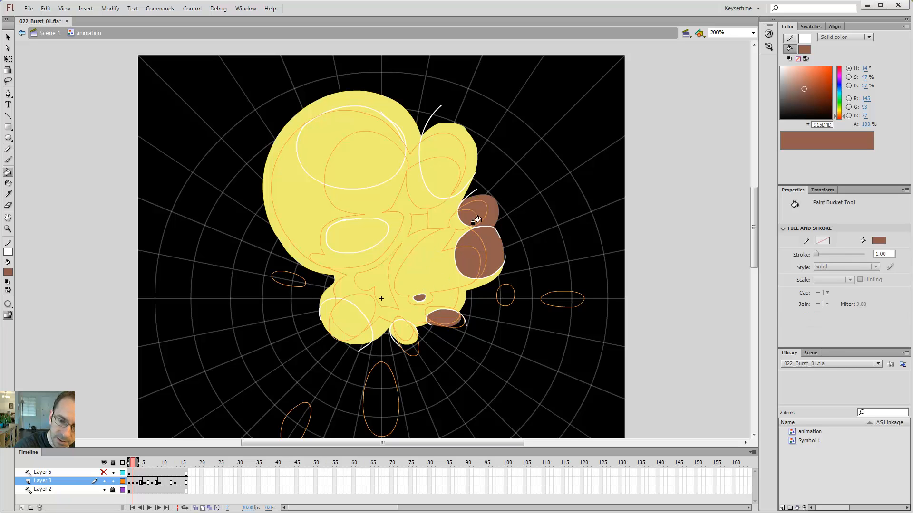
{"action": "left_click", "coordinate": [442, 159]}
{"action": "left_click", "coordinate": [369, 137]}
{"action": "key", "text": "ctrl+z"}
{"action": "left_click", "coordinate": [369, 233]}
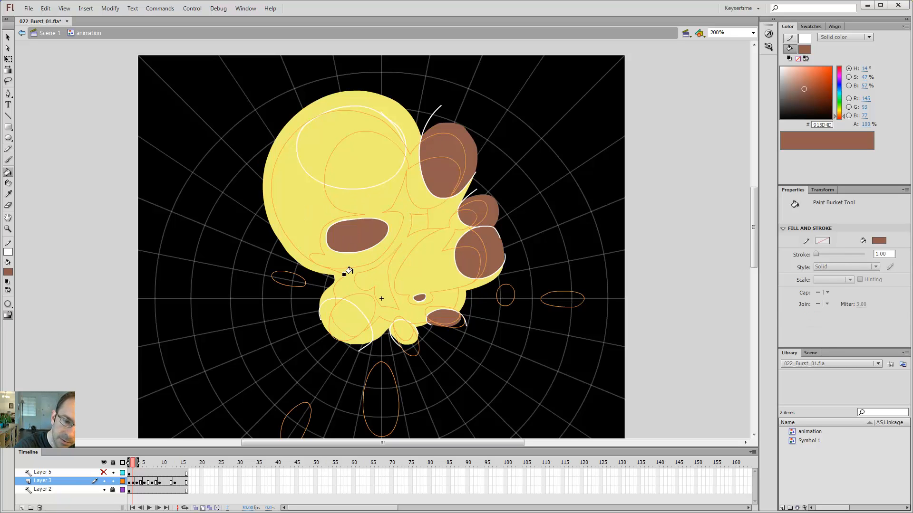
{"action": "left_click", "coordinate": [348, 318]}
Close the gap in the outline of the large lobe's upper oval and fill the oval brown
{"action": "key", "text": "z"}
{"action": "left_click", "coordinate": [386, 122]}
{"action": "key", "text": "v"}
{"action": "left_click_drag", "start_coordinate": [402, 254], "coordinate": [406, 252]}
{"action": "key", "text": "k"}
{"action": "left_click", "coordinate": [401, 255]}
Delete the upper oval's outline and set the stroke of the entire frame 2 drawing to none
{"action": "key", "text": "v"}
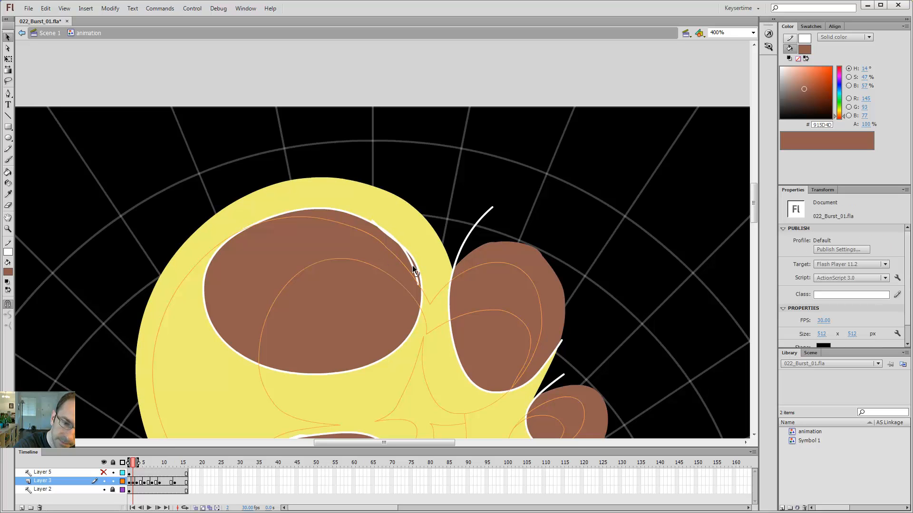
{"action": "double_click", "coordinate": [412, 265]}
{"action": "key", "text": "Delete"}
{"action": "key", "text": "ctrl+minus"}
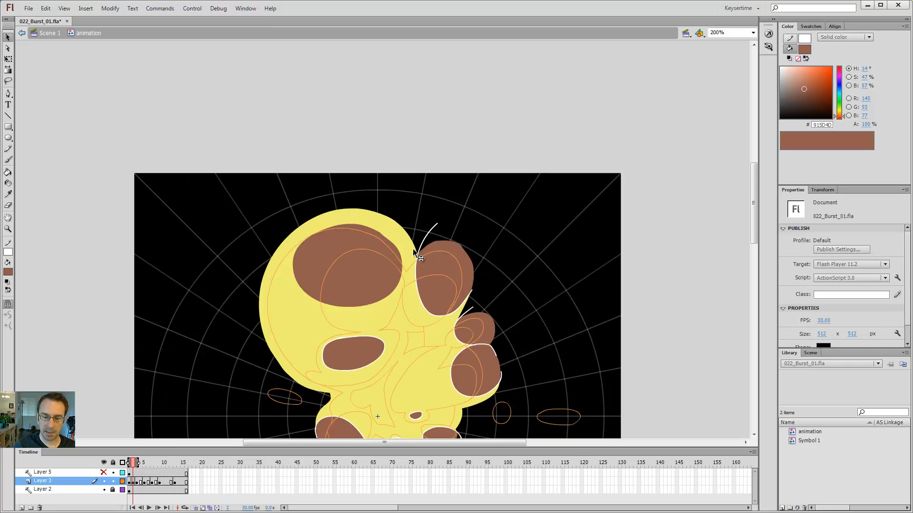
{"action": "key", "text": "ctrl+a"}
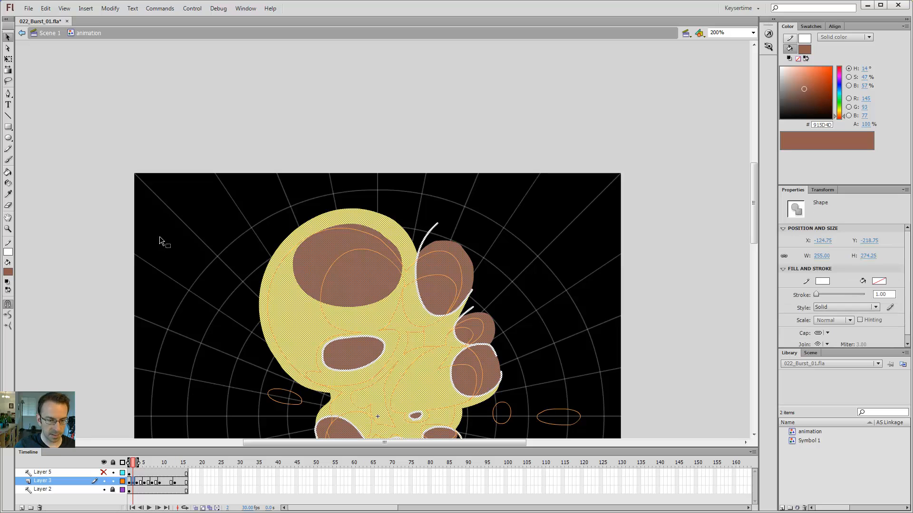
{"action": "left_click", "coordinate": [8, 251]}
{"action": "left_click", "coordinate": [143, 266]}
{"action": "left_click", "coordinate": [577, 265]}
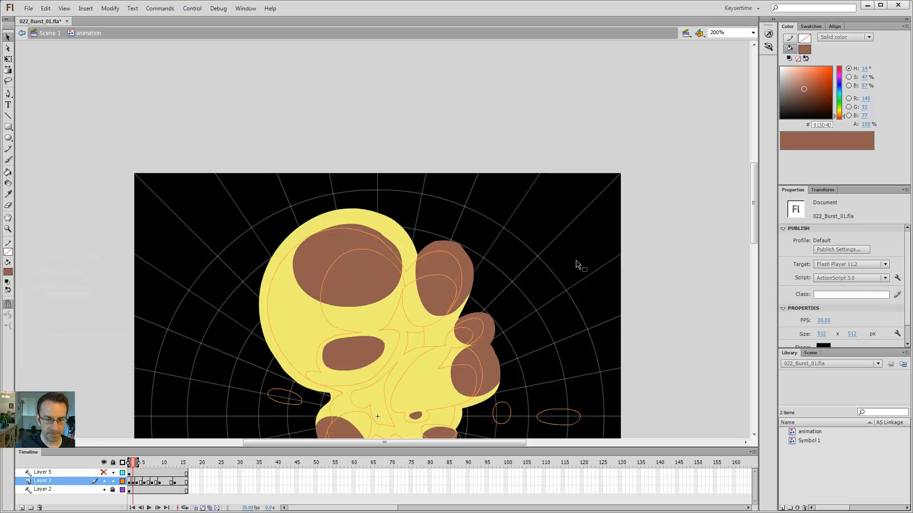
{"action": "left_click_drag", "start_coordinate": [602, 321], "coordinate": [627, 281]}
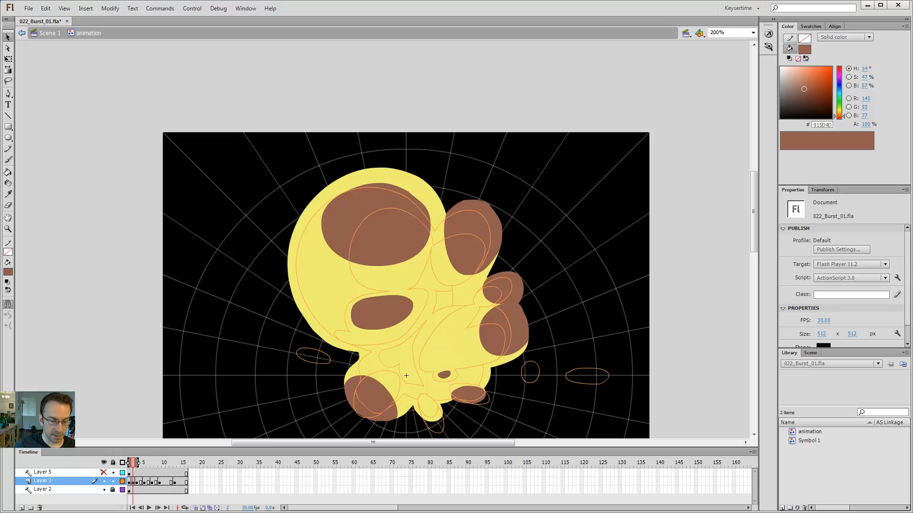
Turn off the onion-skin outlines and test the movie playback
{"action": "left_click", "coordinate": [203, 509]}
{"action": "key", "text": "ctrl+Return"}
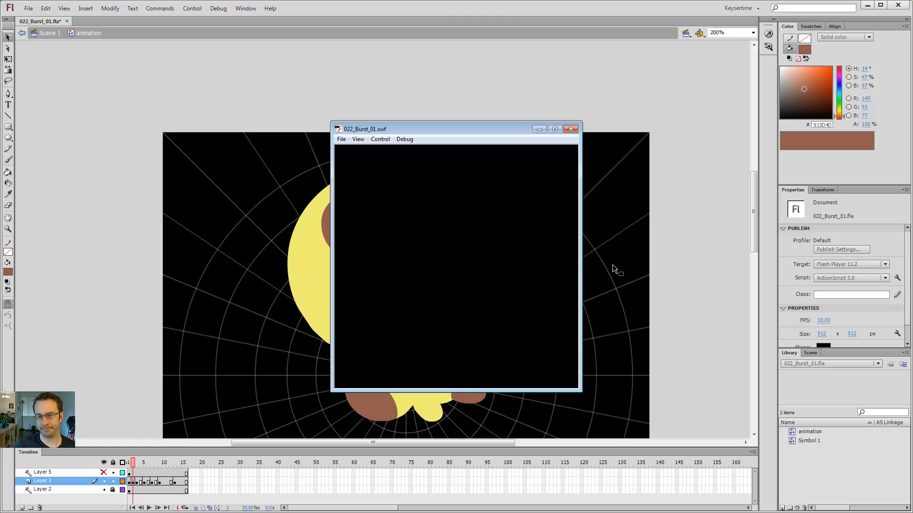
{"action": "key", "text": "ctrl+w"}
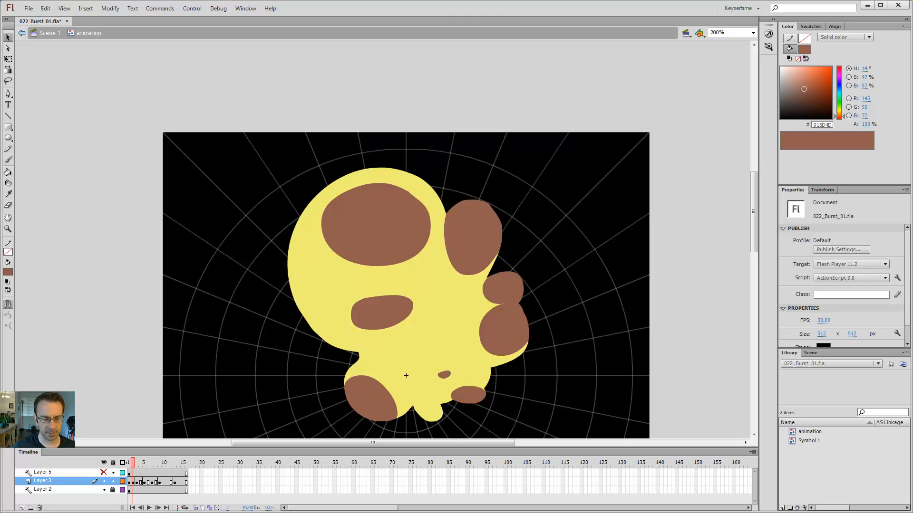
Play 022_Burst_01.swf from the Youtube_Tutorials 022 folder in a small player window to judge the burst at reduced size
{"action": "key", "text": "super+e"}
{"action": "left_click", "coordinate": [50, 234]}
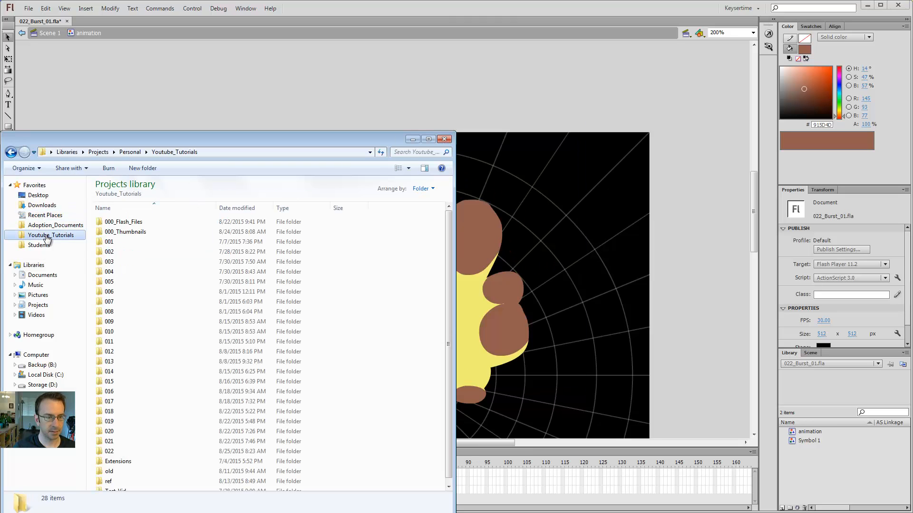
{"action": "double_click", "coordinate": [110, 452]}
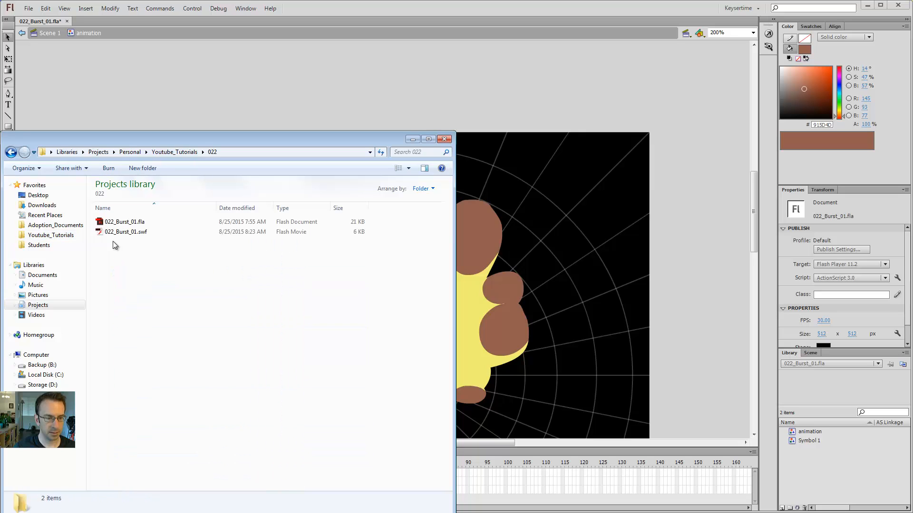
{"action": "double_click", "coordinate": [114, 233]}
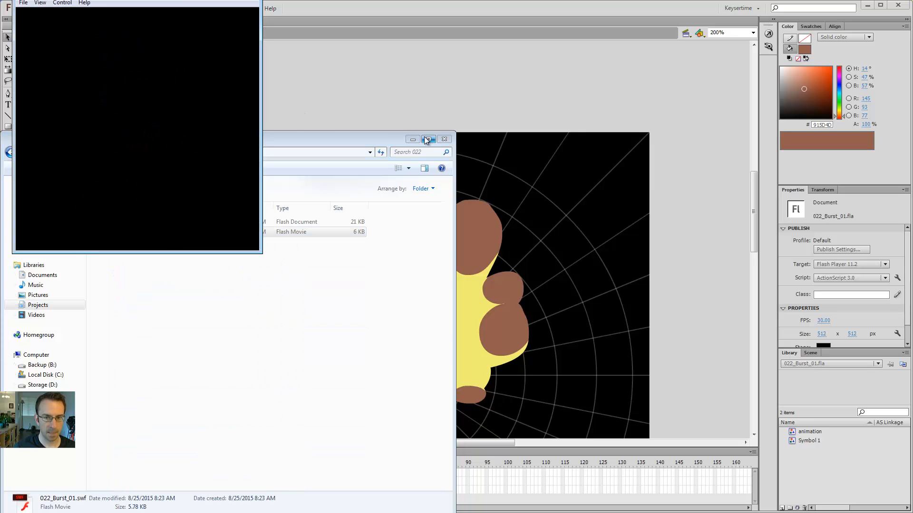
{"action": "left_click", "coordinate": [301, 81]}
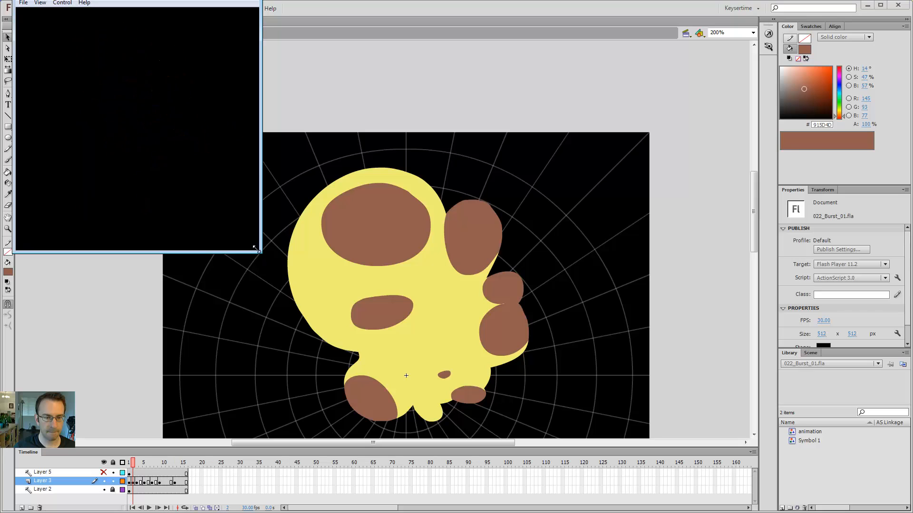
{"action": "left_click_drag", "start_coordinate": [260, 254], "coordinate": [100, 74]}
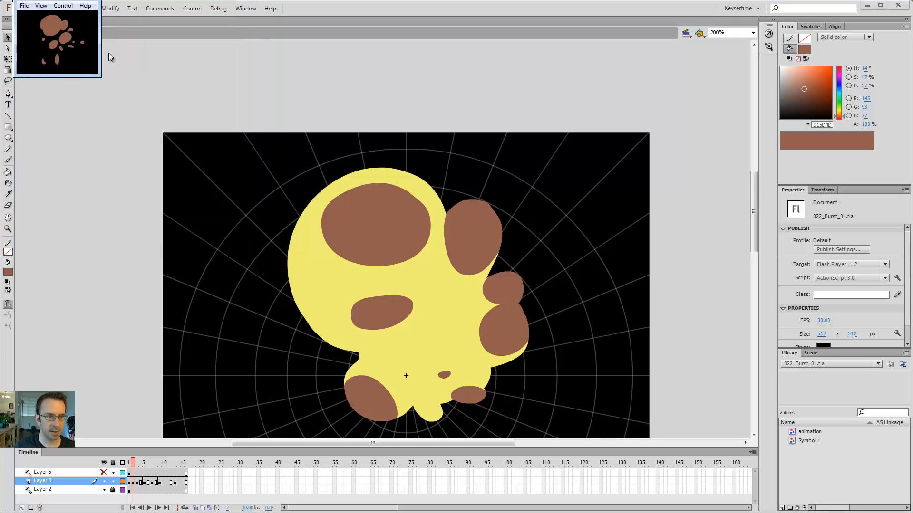
{"action": "left_click_drag", "start_coordinate": [39, 0], "coordinate": [332, 222]}
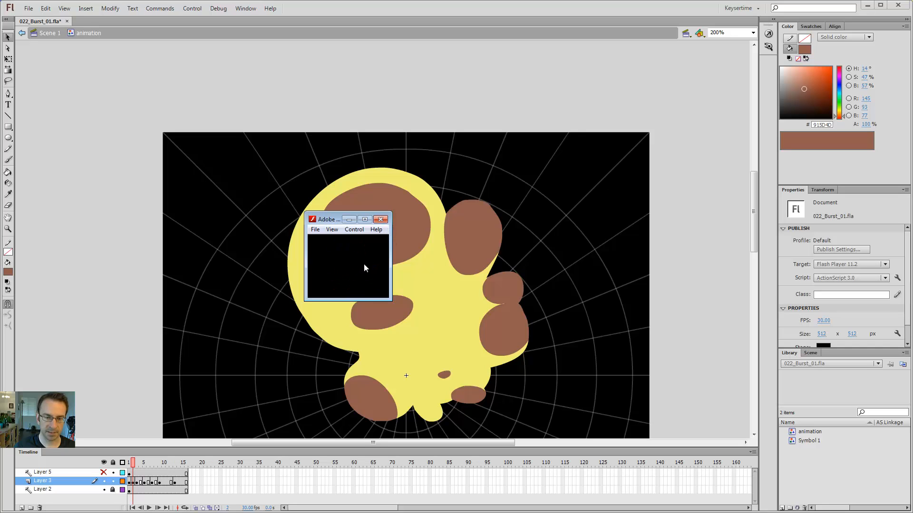
{"action": "left_click", "coordinate": [380, 219]}
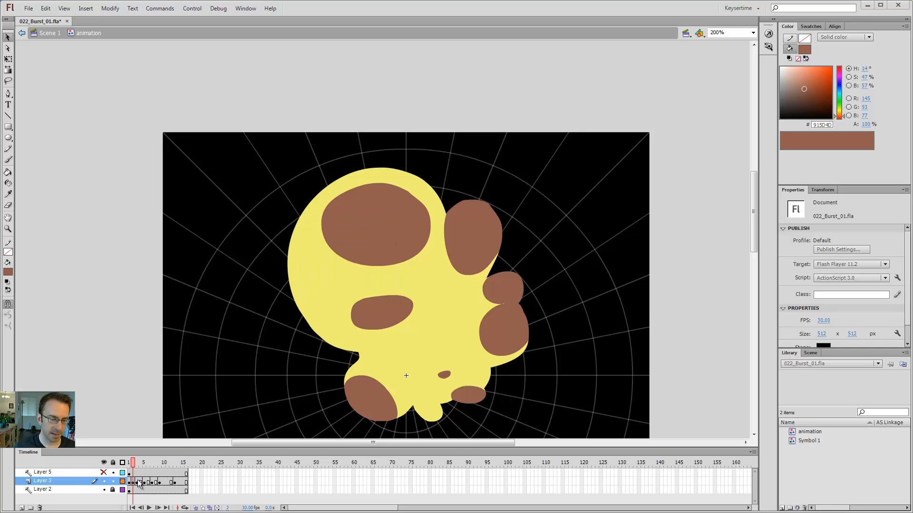
Shift the Layer 3 frames from frame 3 through 13 one frame earlier, replacing the frame 2 drawing, and test the movie
{"action": "left_click", "coordinate": [137, 482]}
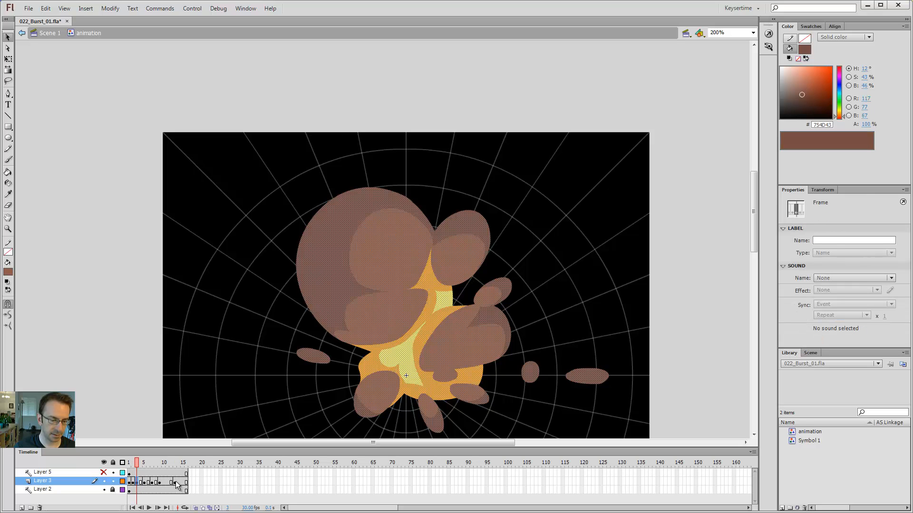
{"action": "left_click_drag", "start_coordinate": [176, 484], "coordinate": [130, 482]}
{"action": "key", "text": "ctrl+Return"}
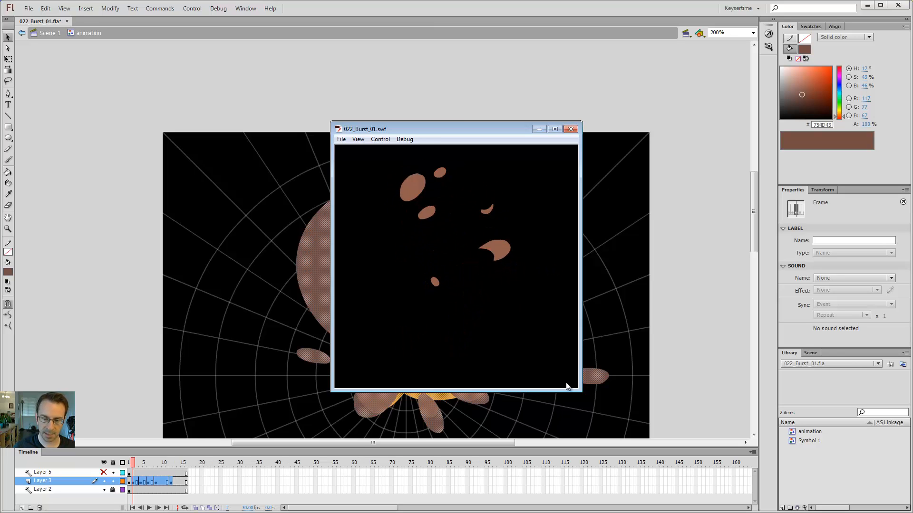
{"action": "left_click", "coordinate": [570, 129]}
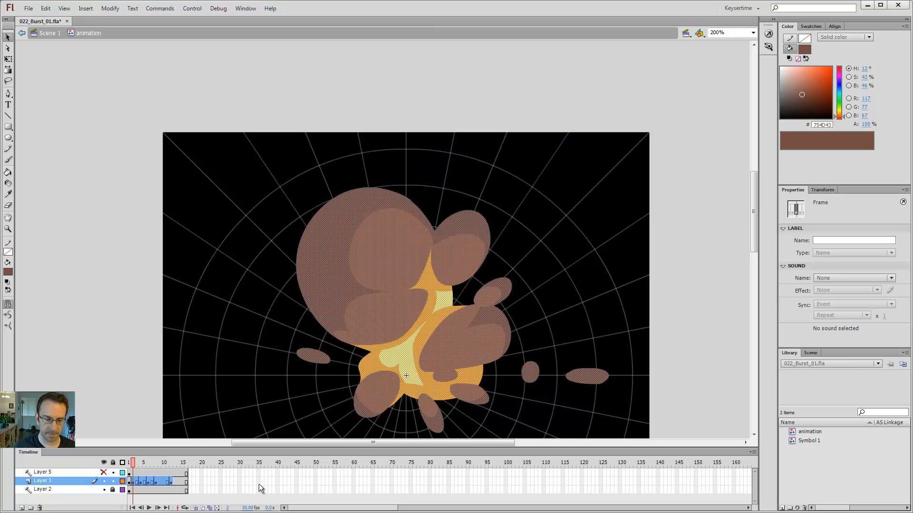
Replay the updated 022_Burst_01.swf in a shrunken player window to examine the burst without the replaced drawing
{"action": "left_click", "coordinate": [82, 512]}
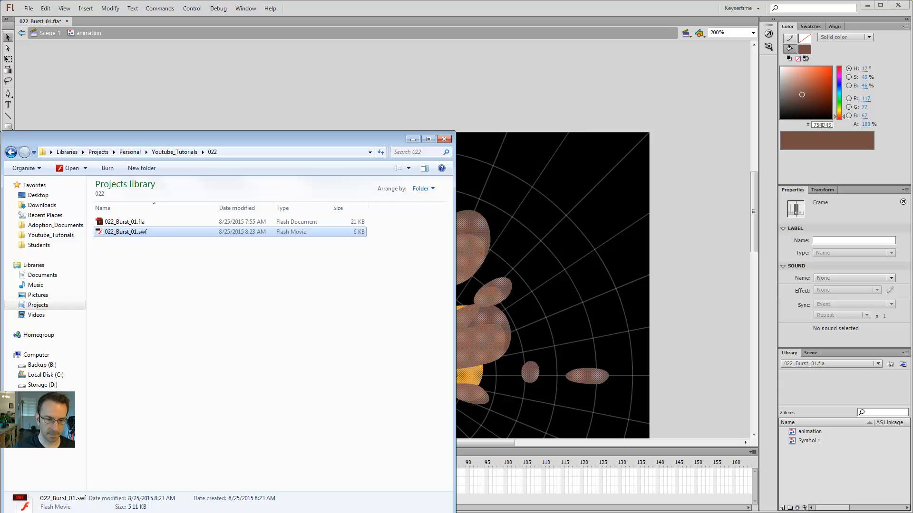
{"action": "double_click", "coordinate": [126, 231]}
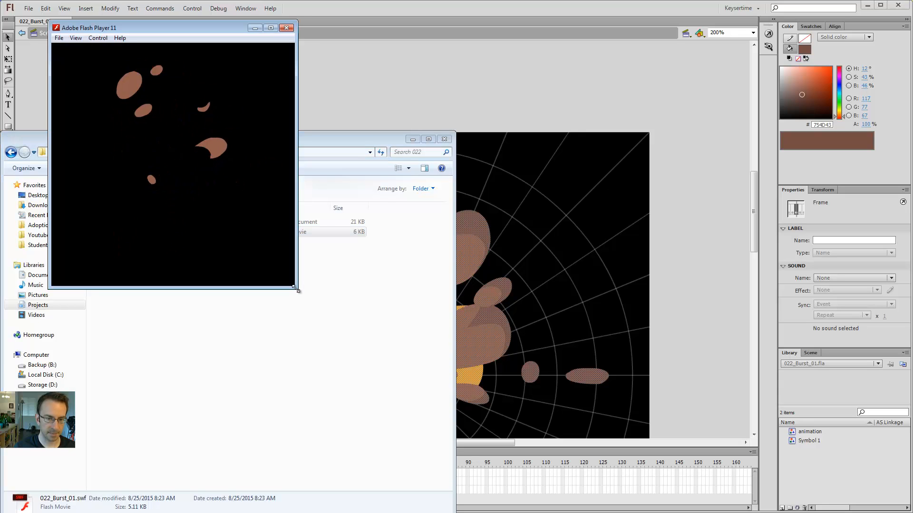
{"action": "left_click_drag", "start_coordinate": [296, 287], "coordinate": [154, 113]}
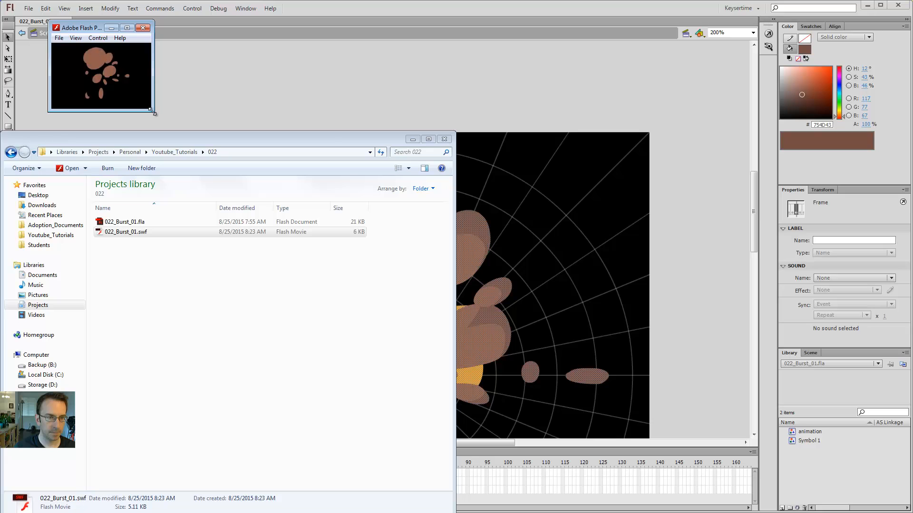
{"action": "left_click", "coordinate": [378, 138]}
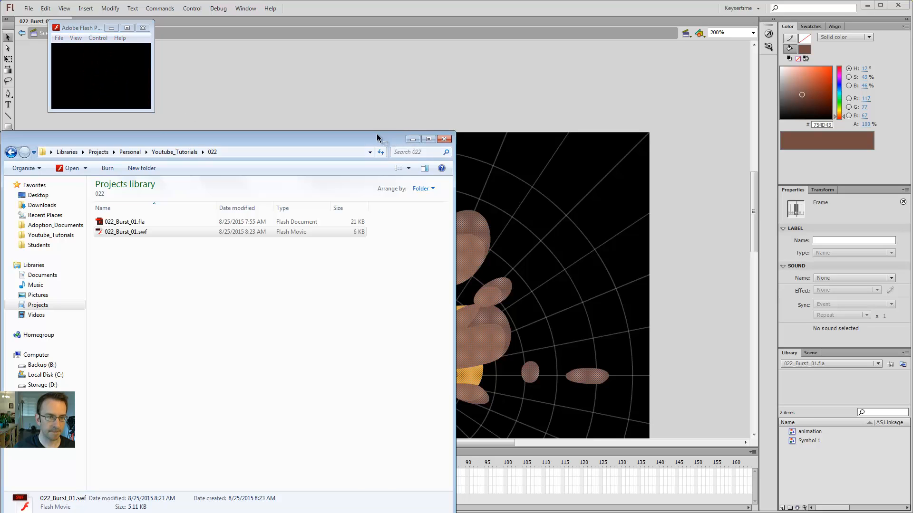
{"action": "left_click", "coordinate": [412, 139]}
{"action": "left_click_drag", "start_coordinate": [87, 29], "coordinate": [239, 235]}
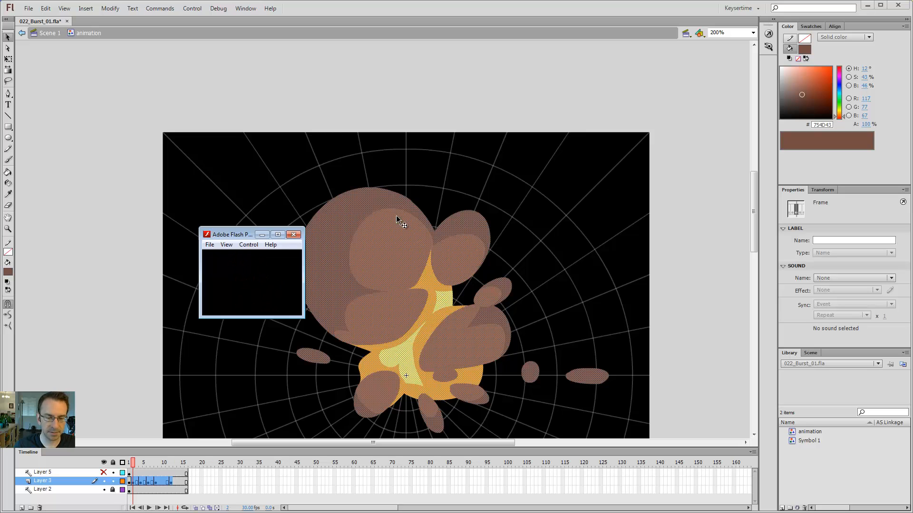
{"action": "left_click", "coordinate": [292, 237]}
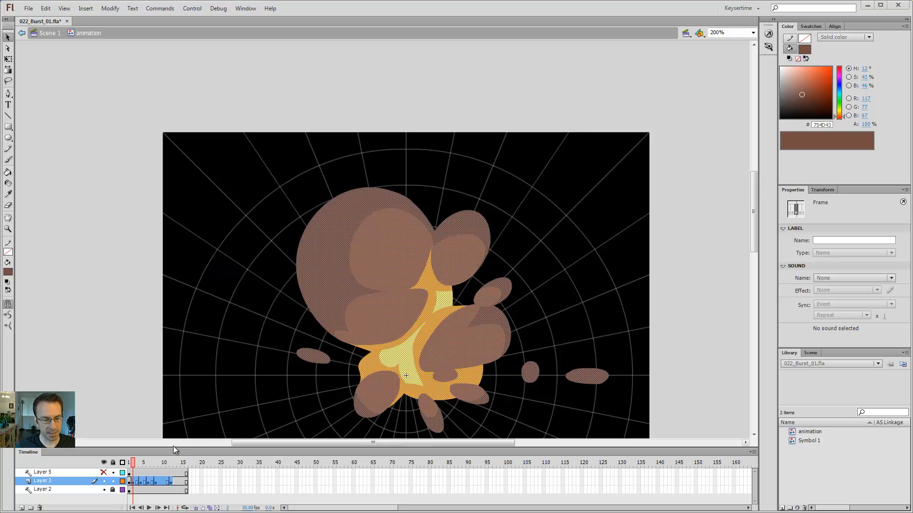
Deselect the frames and flip between frames 1 and 2 to compare the yellow flash with the smoke burst
{"action": "left_click", "coordinate": [135, 380]}
{"action": "key", "text": "comma"}
{"action": "key", "text": "period"}
{"action": "key", "text": "comma"}
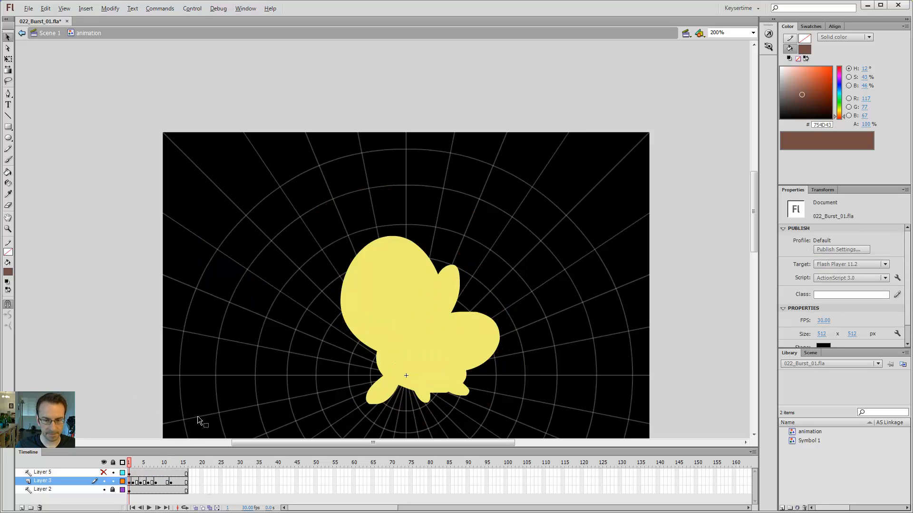
{"action": "key", "text": "period"}
{"action": "key", "text": "comma"}
{"action": "key", "text": "period"}
{"action": "key", "text": "comma"}
{"action": "key", "text": "period"}
Outline the upper part of frame 1's large yellow lobe in pencil and fill it with orange E9A235 sampled from frame 2
{"action": "key", "text": "i"}
{"action": "left_click", "coordinate": [434, 316]}
{"action": "key", "text": "comma"}
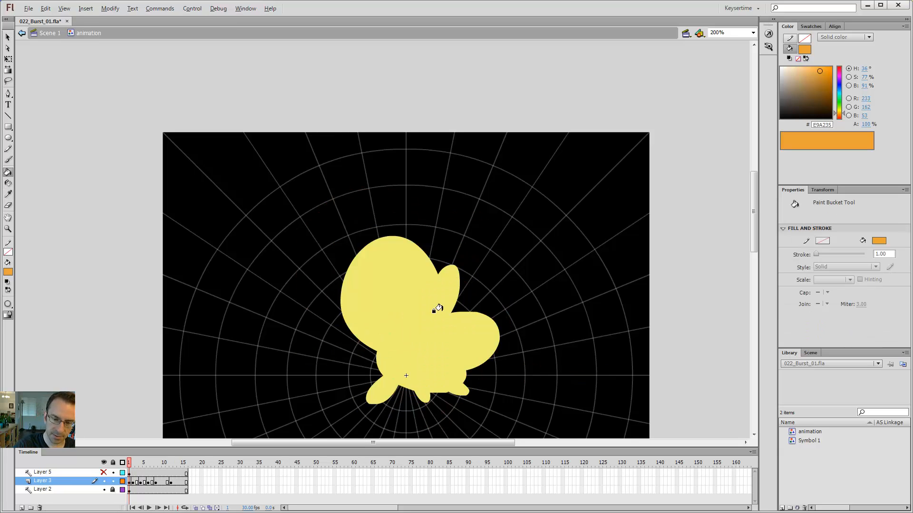
{"action": "key", "text": "period"}
{"action": "key", "text": "comma"}
{"action": "key", "text": "period"}
{"action": "key", "text": "comma"}
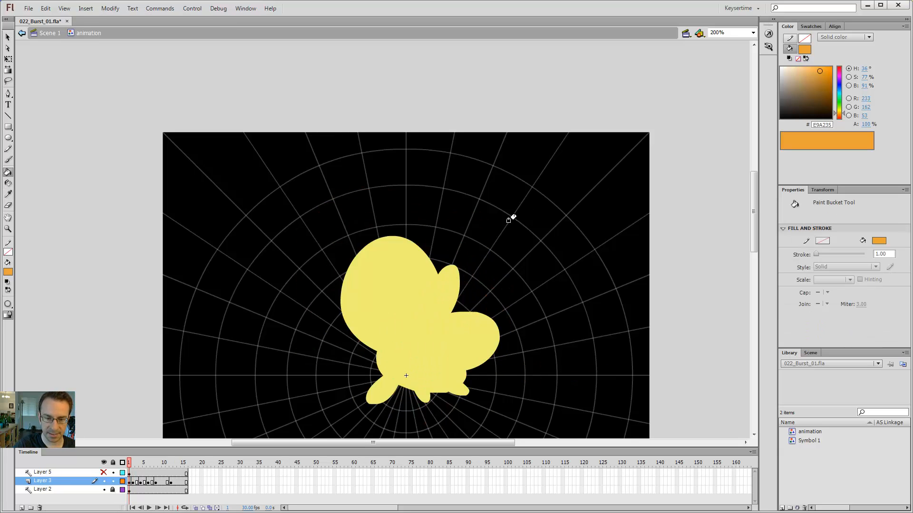
{"action": "key", "text": "period"}
{"action": "key", "text": "y"}
{"action": "key", "text": "comma"}
{"action": "key", "text": "period"}
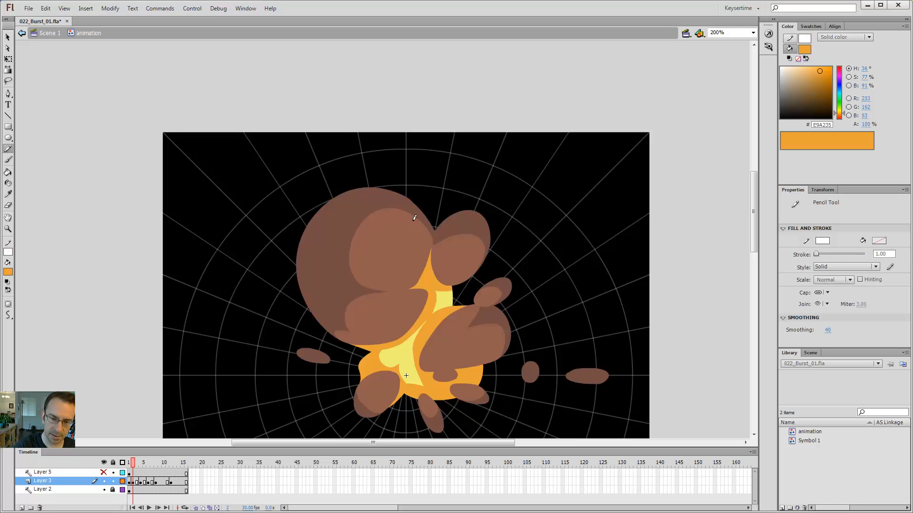
{"action": "key", "text": "comma"}
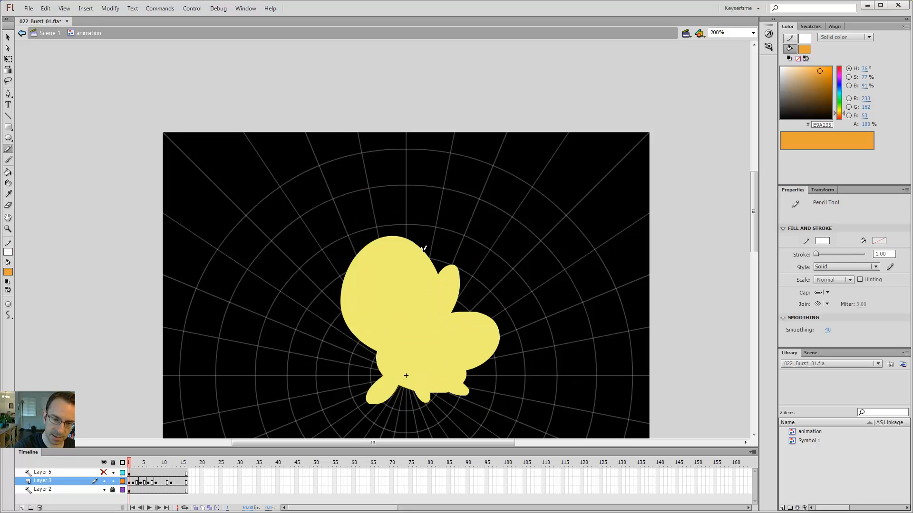
{"action": "mouse_move", "coordinate": [391, 312]}
{"action": "left_mouse_down"}
{"action": "mouse_move", "coordinate": [364, 323]}
{"action": "mouse_move", "coordinate": [375, 237]}
{"action": "left_mouse_up"}
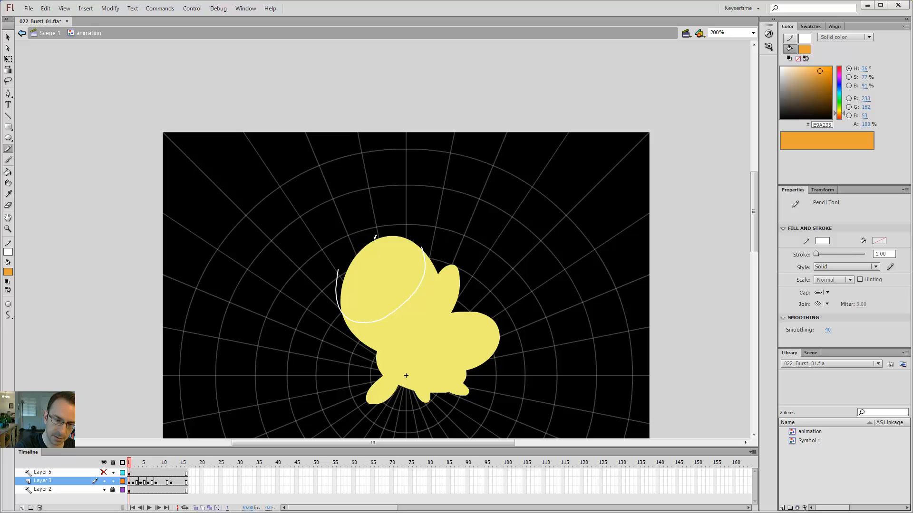
{"action": "key", "text": "period"}
{"action": "key", "text": "comma"}
{"action": "key", "text": "k"}
{"action": "left_click", "coordinate": [390, 279]}
Pencil a small lobe patch below the large orange area on frame 1, fill it orange, and delete the white outlines
{"action": "key", "text": "period"}
{"action": "key", "text": "comma"}
{"action": "key", "text": "period"}
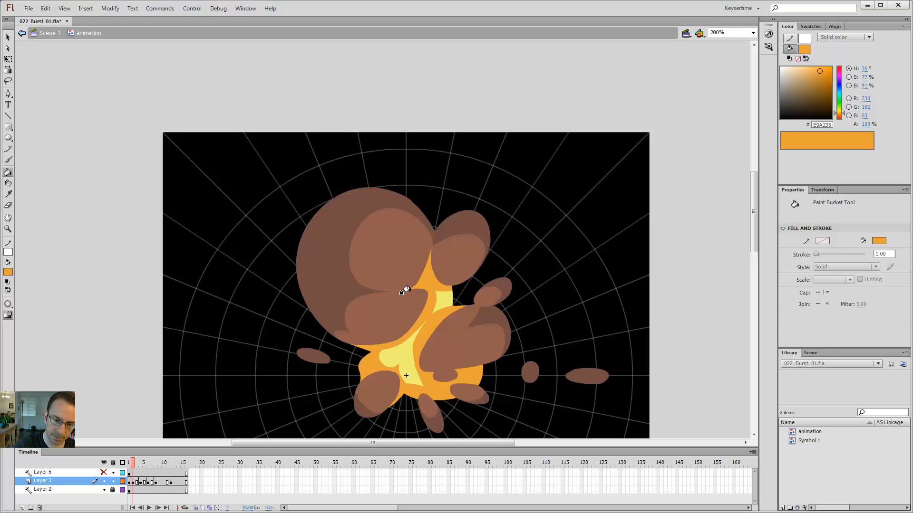
{"action": "key", "text": "comma"}
{"action": "key", "text": "y"}
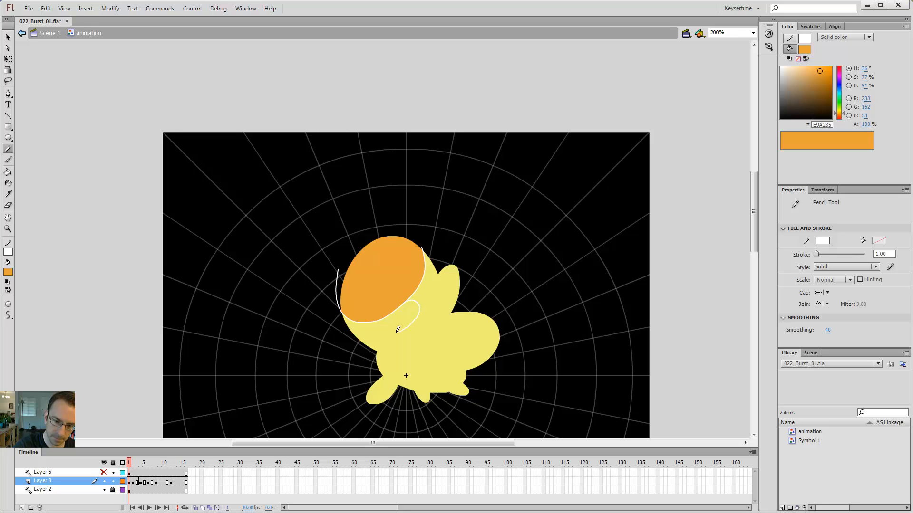
{"action": "key", "text": "k"}
{"action": "left_click", "coordinate": [403, 301]}
{"action": "key", "text": "v"}
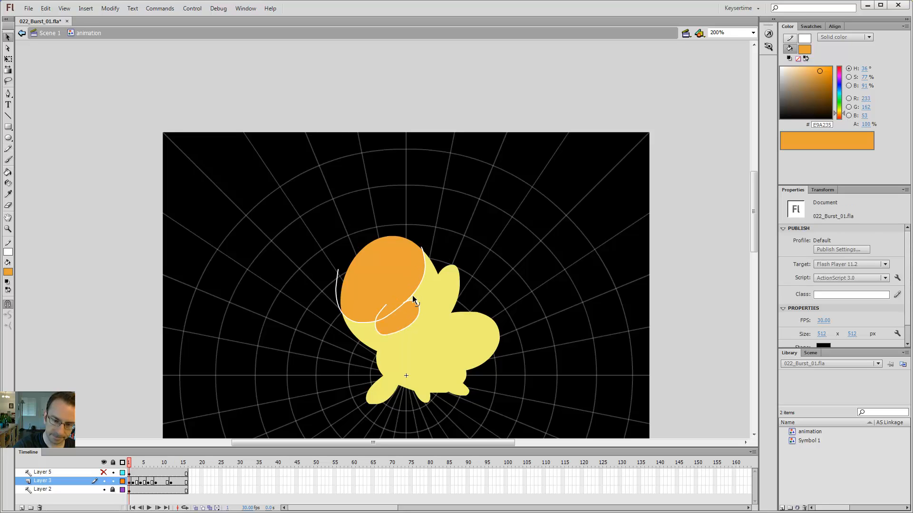
{"action": "double_click", "coordinate": [412, 293]}
{"action": "key", "text": "Delete"}
Flip between frames 1 and 2 to compare the large lobe's orange shading with the smoke shapes
{"action": "key", "text": "period"}
{"action": "key", "text": "comma"}
{"action": "key", "text": "period"}
{"action": "key", "text": "comma"}
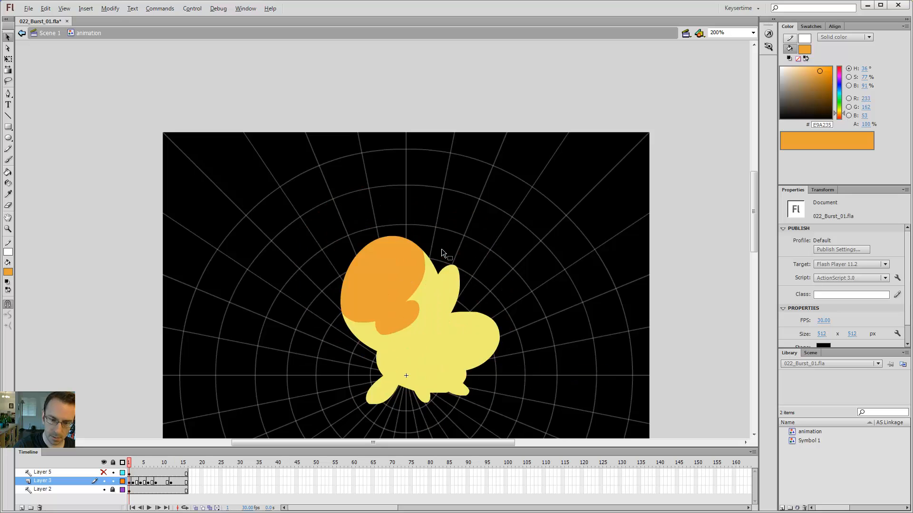
{"action": "key", "text": "period"}
{"action": "key", "text": "comma"}
{"action": "key", "text": "period"}
{"action": "key", "text": "comma"}
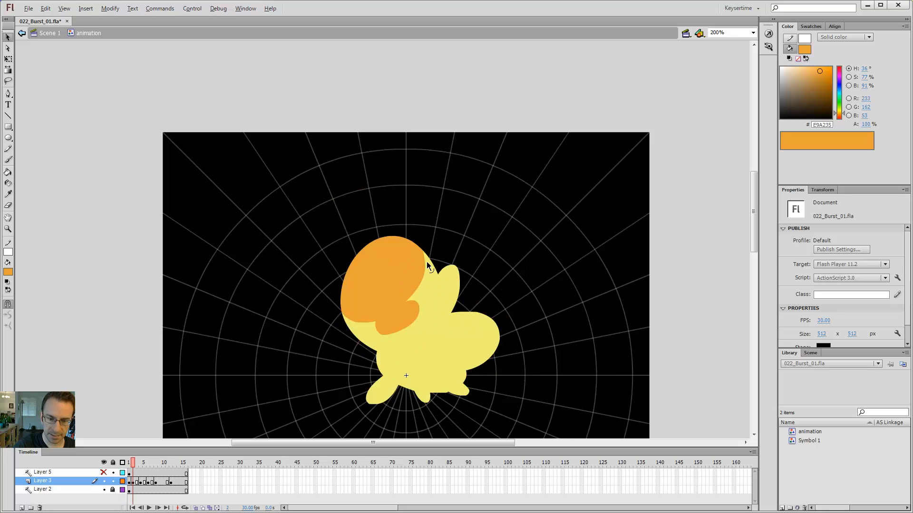
{"action": "key", "text": "period"}
{"action": "key", "text": "comma"}
{"action": "key", "text": "period"}
{"action": "key", "text": "comma"}
{"action": "key", "text": "period"}
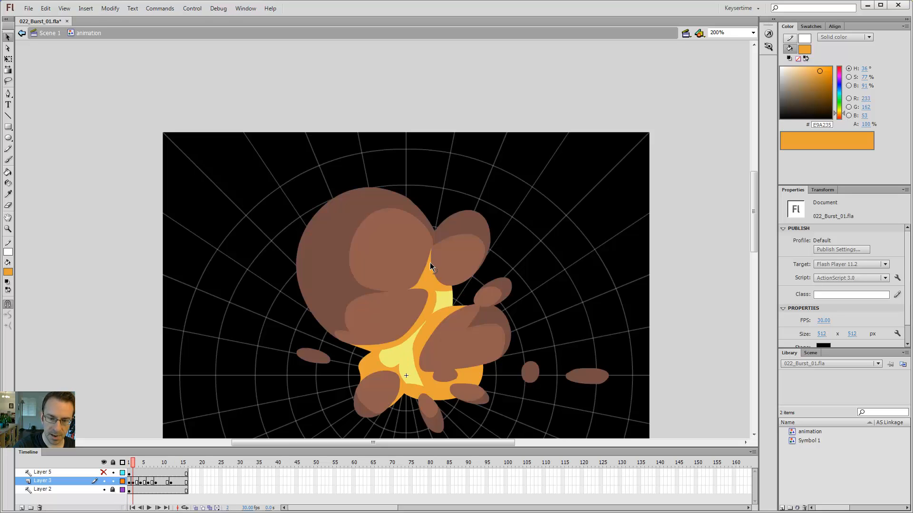
{"action": "key", "text": "comma"}
{"action": "key", "text": "period"}
{"action": "key", "text": "comma"}
{"action": "key", "text": "period"}
Pencil off the tip of frame 1's small upper-right lobe, fill it orange, and delete the outline
{"action": "key", "text": "y"}
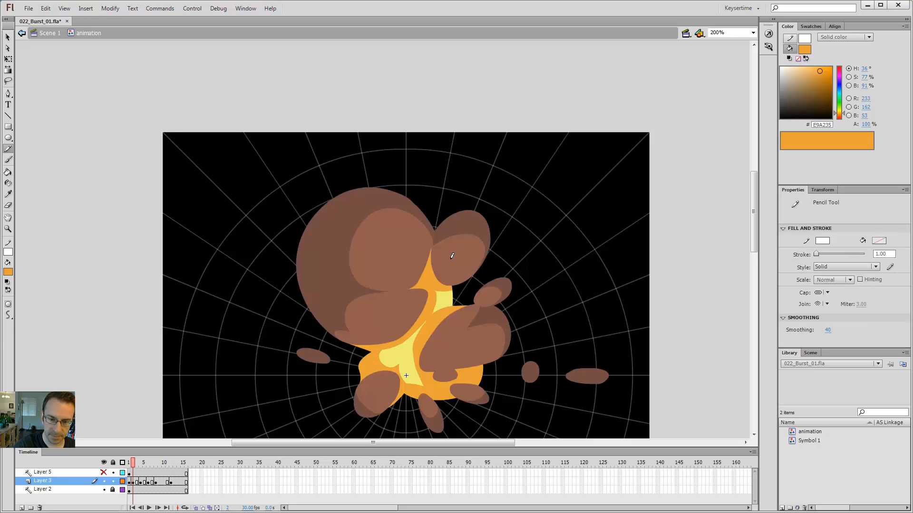
{"action": "key", "text": "comma"}
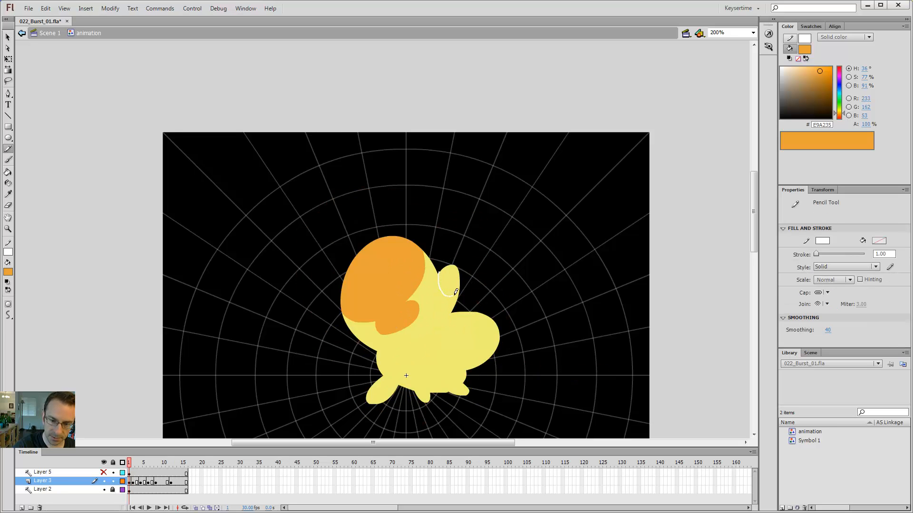
{"action": "left_click_drag", "start_coordinate": [454, 295], "coordinate": [461, 275]}
{"action": "key", "text": "k"}
{"action": "left_click", "coordinate": [450, 272]}
{"action": "key", "text": "v"}
{"action": "double_click", "coordinate": [460, 283]}
{"action": "key", "text": "Delete"}
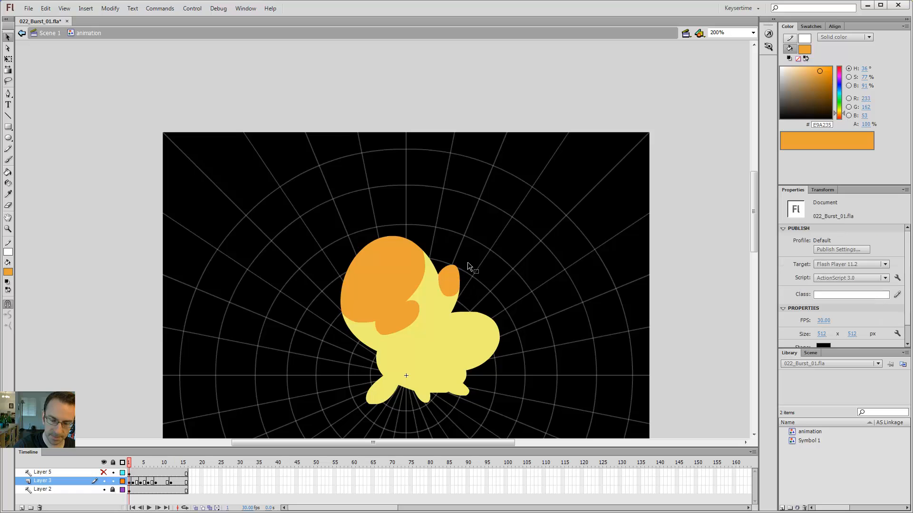
Flip between frames 1 and 2 to check the small upper-right lobe's orange tip against the smoke
{"action": "key", "text": "period"}
{"action": "key", "text": "comma"}
{"action": "key", "text": "period"}
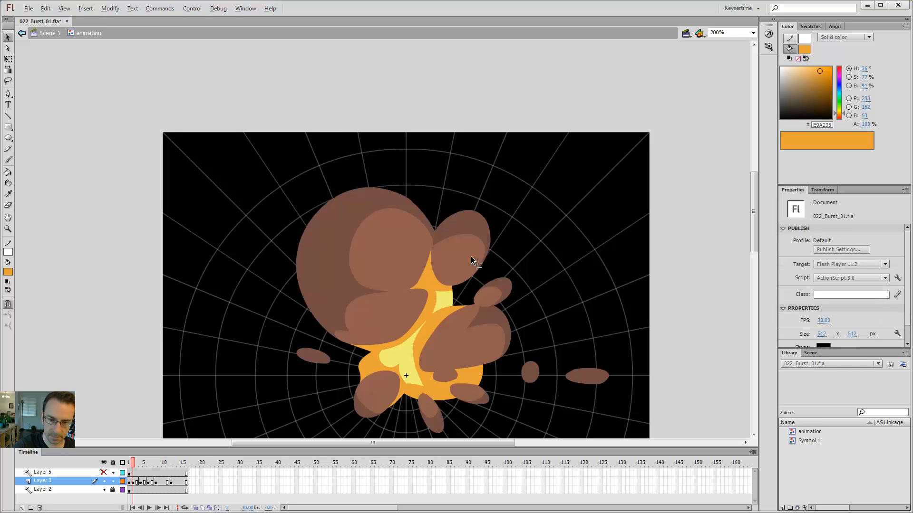
{"action": "key", "text": "comma"}
{"action": "key", "text": "period"}
{"action": "key", "text": "comma"}
{"action": "key", "text": "period"}
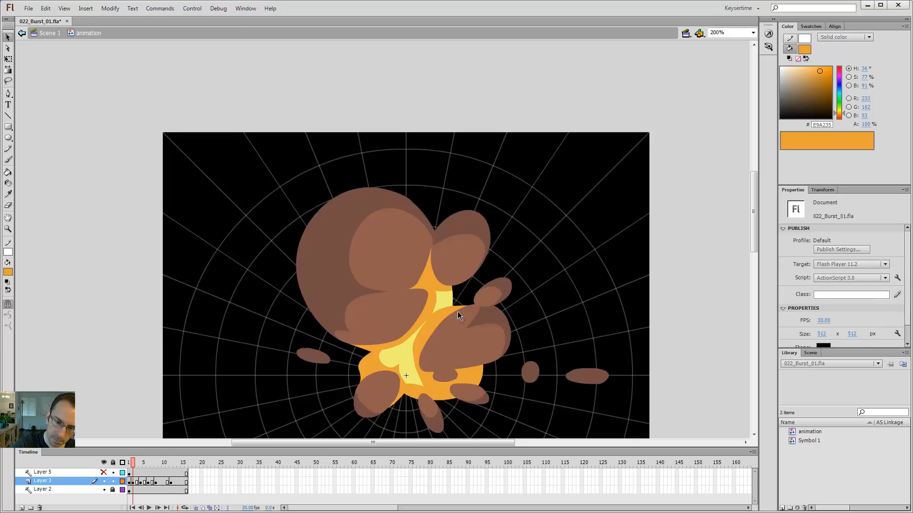
Pencil off the large right lobe on frame 1, fill it orange, and delete the white outline
{"action": "key", "text": "comma"}
{"action": "key", "text": "y"}
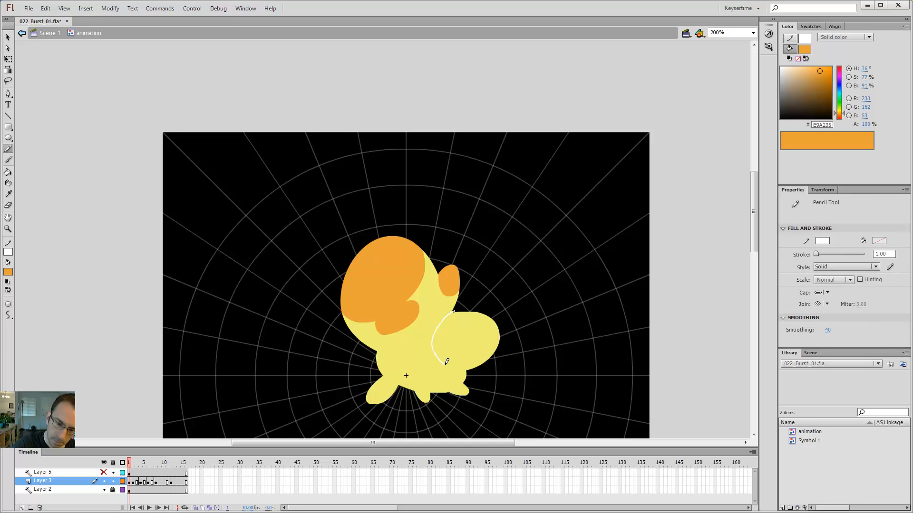
{"action": "left_click_drag", "start_coordinate": [485, 365], "coordinate": [484, 364]}
{"action": "key", "text": "period"}
{"action": "key", "text": "v"}
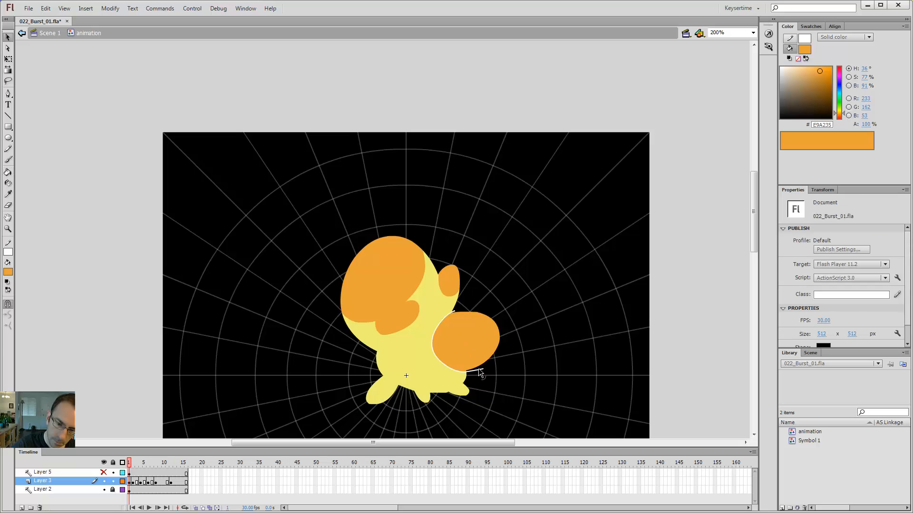
{"action": "key", "text": "comma"}
{"action": "key", "text": "period"}
{"action": "key", "text": "comma"}
{"action": "key", "text": "period"}
{"action": "key", "text": "comma"}
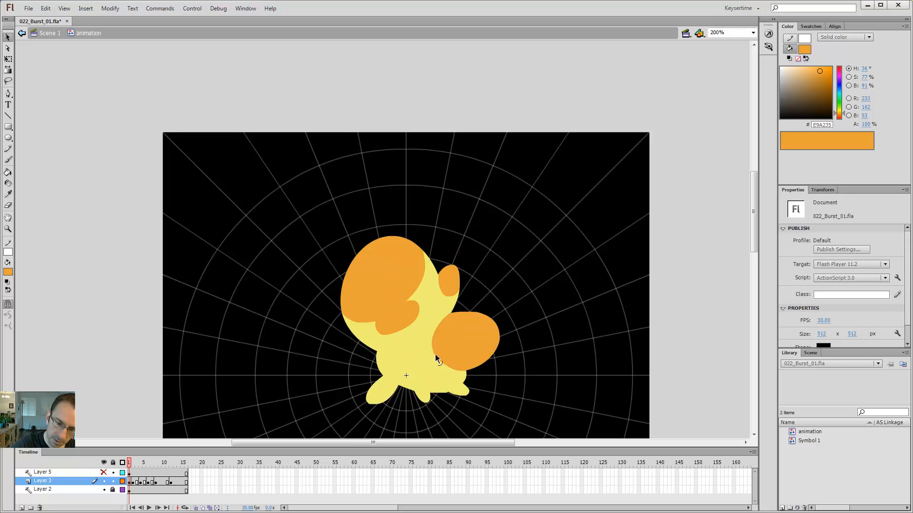
Reshape the right lobe's orange patch on frame 1 by pulling its inner edge slightly toward the burst's centre
{"action": "left_click_drag", "start_coordinate": [436, 358], "coordinate": [428, 357]}
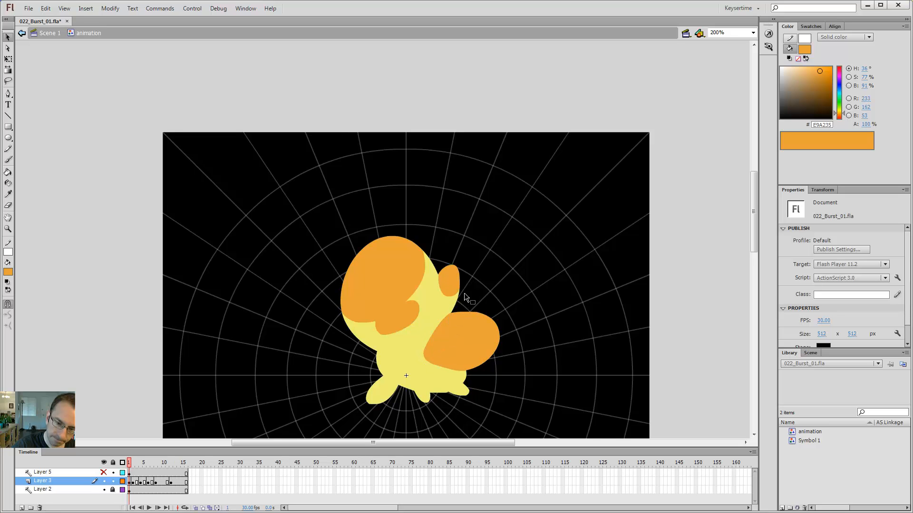
{"action": "key", "text": "period"}
{"action": "key", "text": "comma"}
{"action": "key", "text": "period"}
{"action": "key", "text": "comma"}
{"action": "key", "text": "period"}
{"action": "key", "text": "comma"}
{"action": "left_click_drag", "start_coordinate": [437, 330], "coordinate": [434, 328]}
Flip between frames 1 and 2 to compare the right lobe's reshaped orange patch with the smoke shapes
{"action": "key", "text": "period"}
{"action": "key", "text": "comma"}
{"action": "key", "text": "period"}
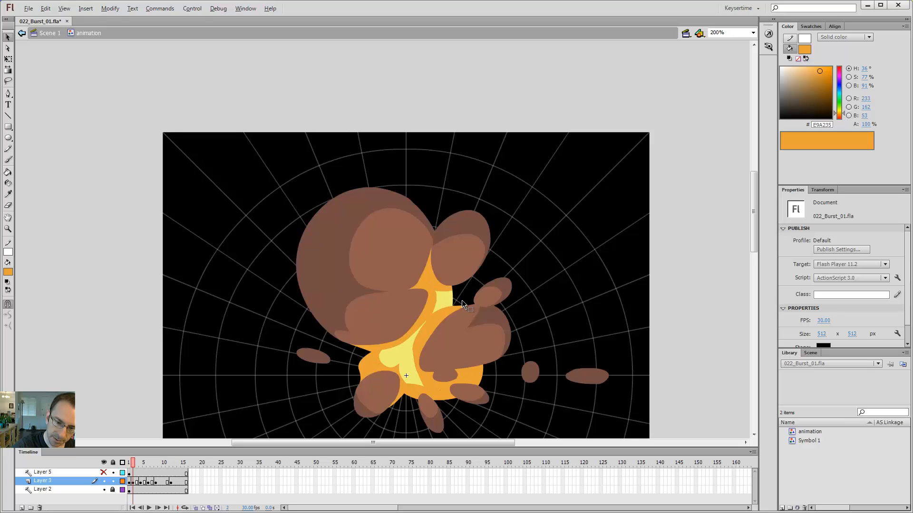
{"action": "key", "text": "comma"}
{"action": "key", "text": "period"}
{"action": "key", "text": "comma"}
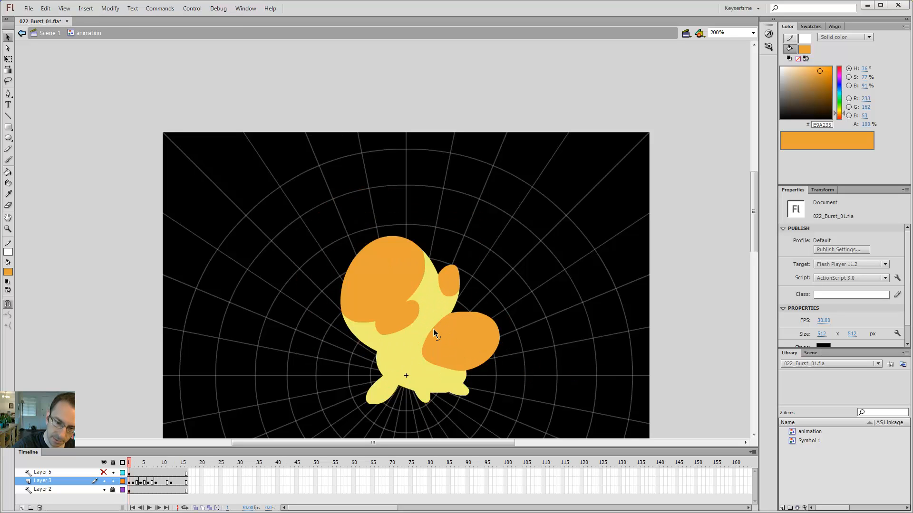
{"action": "key", "text": "period"}
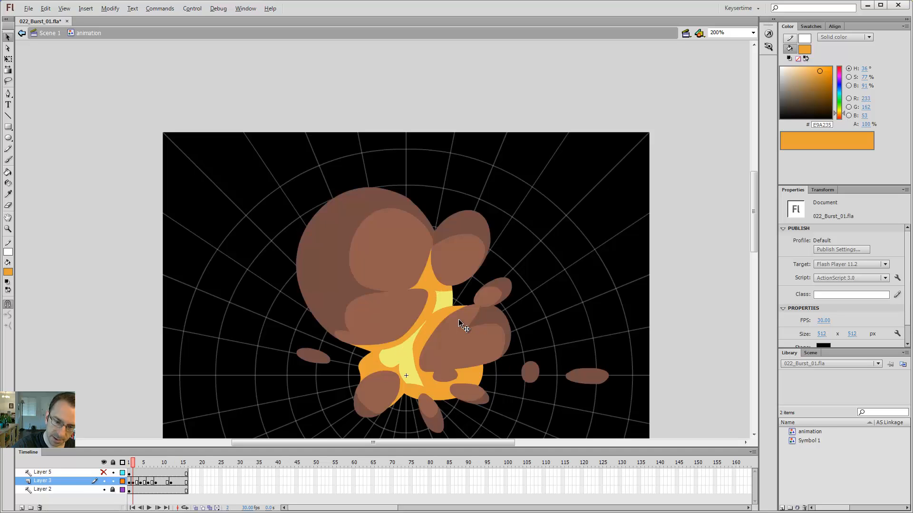
{"action": "key", "text": "comma"}
{"action": "key", "text": "period"}
{"action": "key", "text": "comma"}
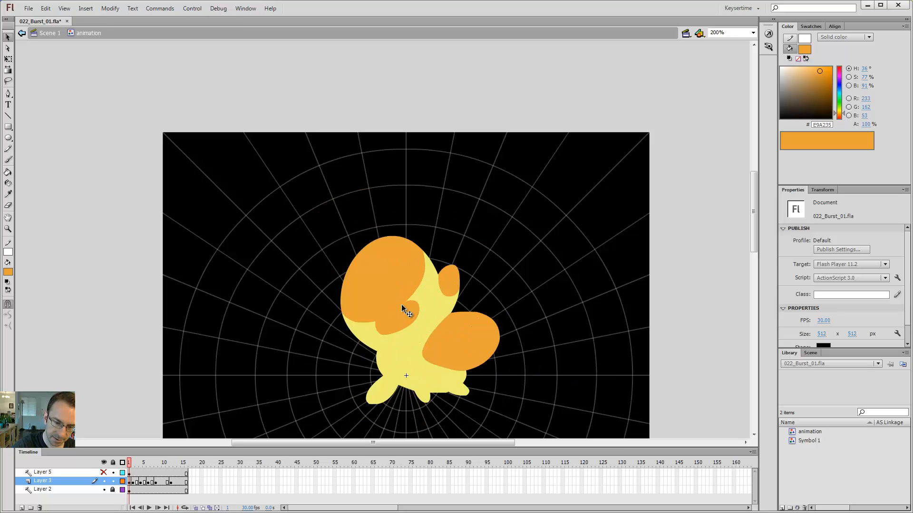
{"action": "key", "text": "period"}
{"action": "key", "text": "comma"}
Pencil off the lower-left lobe on frame 1, fill it orange, and delete the outline
{"action": "key", "text": "y"}
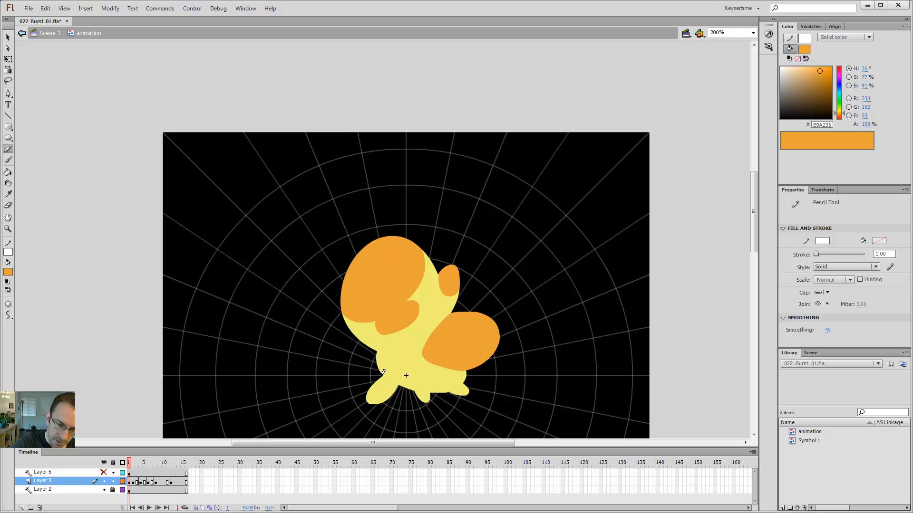
{"action": "left_click_drag", "start_coordinate": [399, 386], "coordinate": [399, 384]}
{"action": "key", "text": "v"}
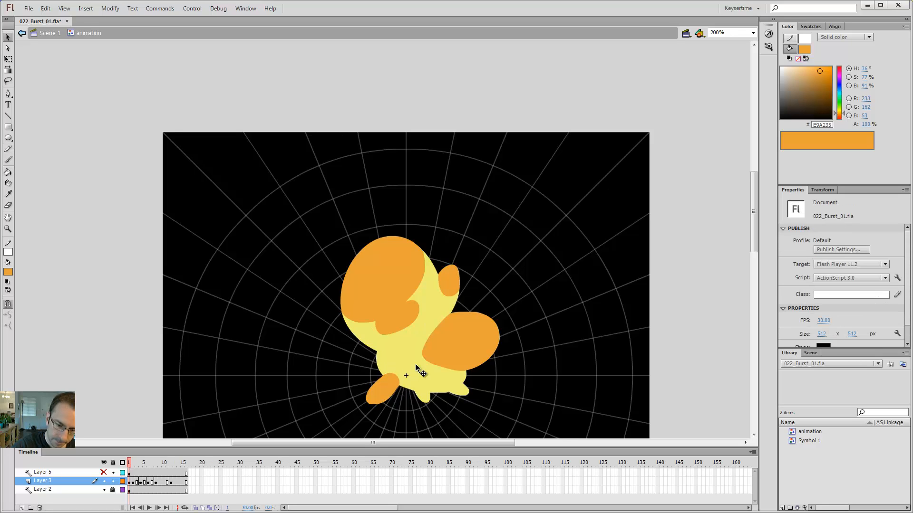
Pencil off the two small lobes along the flash's lower edge on frame 1 and fill both orange
{"action": "key", "text": "y"}
{"action": "key", "text": "comma"}
{"action": "key", "text": "period"}
{"action": "key", "text": "period"}
{"action": "key", "text": "comma"}
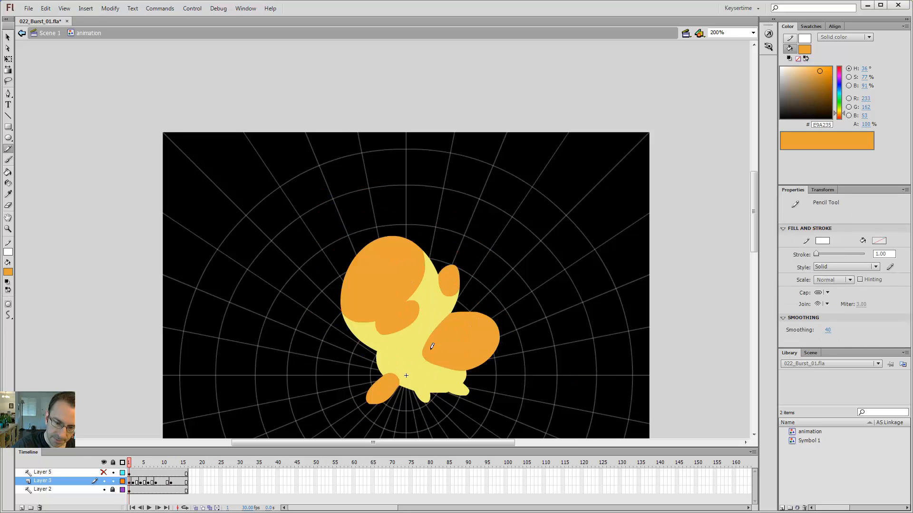
{"action": "key", "text": "period"}
{"action": "key", "text": "comma"}
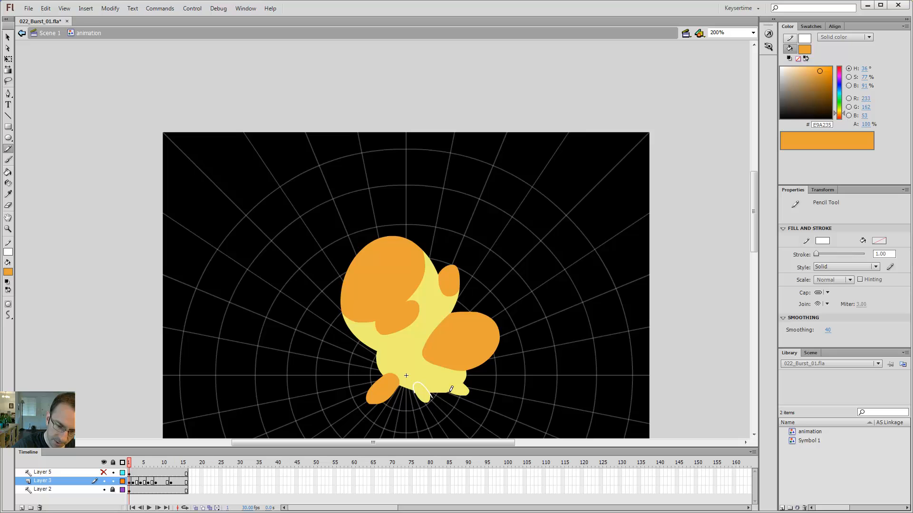
{"action": "left_click_drag", "start_coordinate": [465, 384], "coordinate": [469, 391]}
{"action": "key", "text": "k"}
{"action": "left_click", "coordinate": [451, 387]}
{"action": "left_click", "coordinate": [421, 393]}
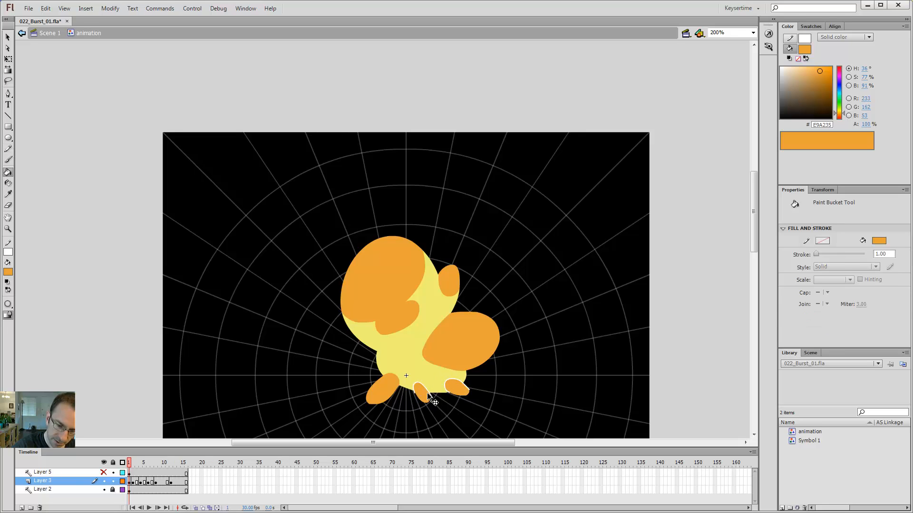
Delete the white outlines around the two small bottom lobes
{"action": "key", "text": "v"}
{"action": "double_click", "coordinate": [431, 396]}
{"action": "key", "text": "Delete"}
{"action": "double_click", "coordinate": [465, 391]}
{"action": "key", "text": "Delete"}
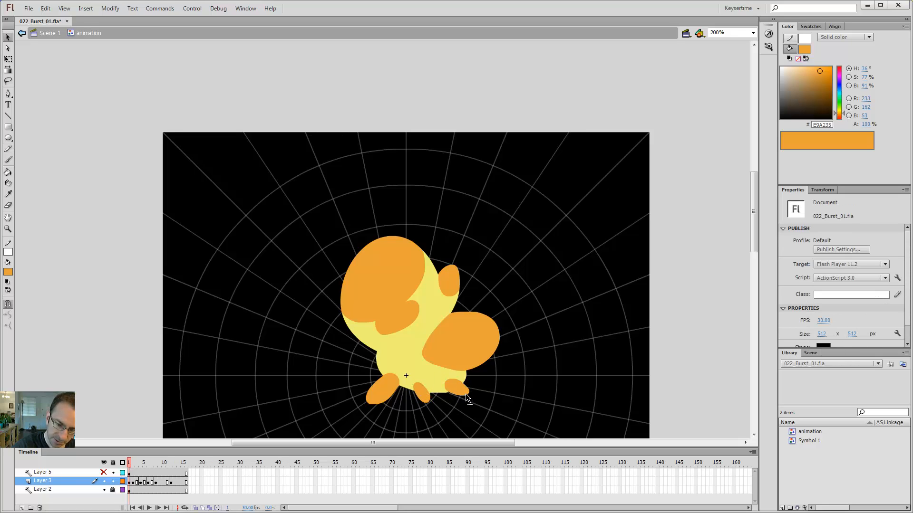
Flip between frames 1 and 2 to check how the orange-tipped lobes lead into the smoke
{"action": "key", "text": "period"}
{"action": "key", "text": "comma"}
{"action": "key", "text": "period"}
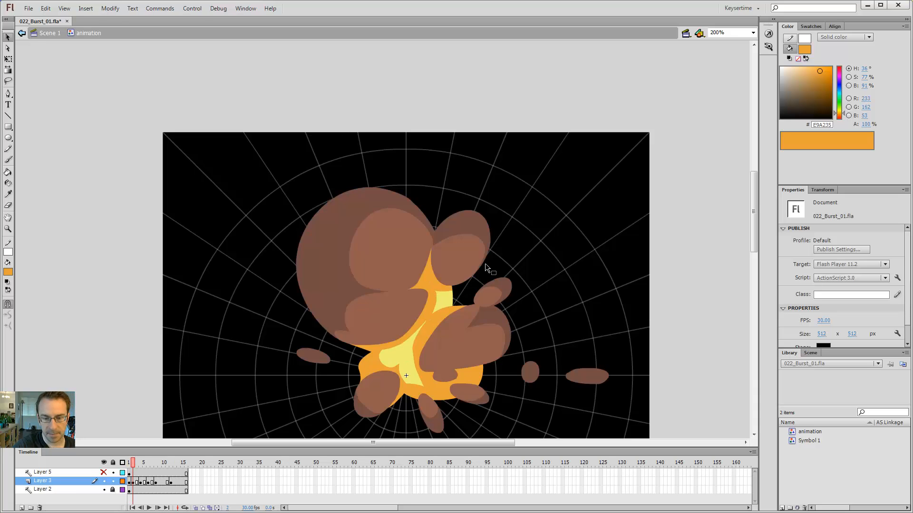
{"action": "key", "text": "comma"}
{"action": "key", "text": "period"}
{"action": "left_click_drag", "start_coordinate": [475, 289], "coordinate": [484, 196]}
{"action": "key", "text": "comma"}
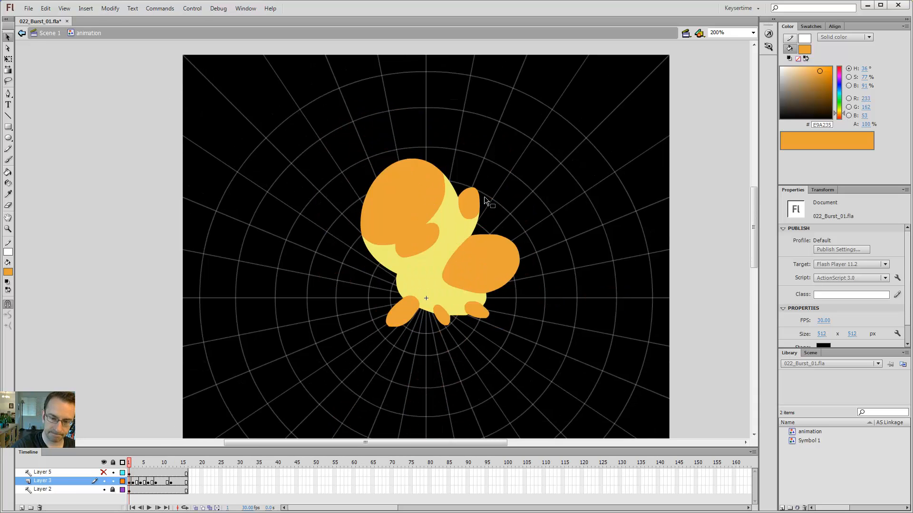
{"action": "key", "text": "period"}
{"action": "key", "text": "comma"}
{"action": "key", "text": "period"}
Test-play the movie to check the burst's shading, and return to frame 1
{"action": "key", "text": "ctrl+Return"}
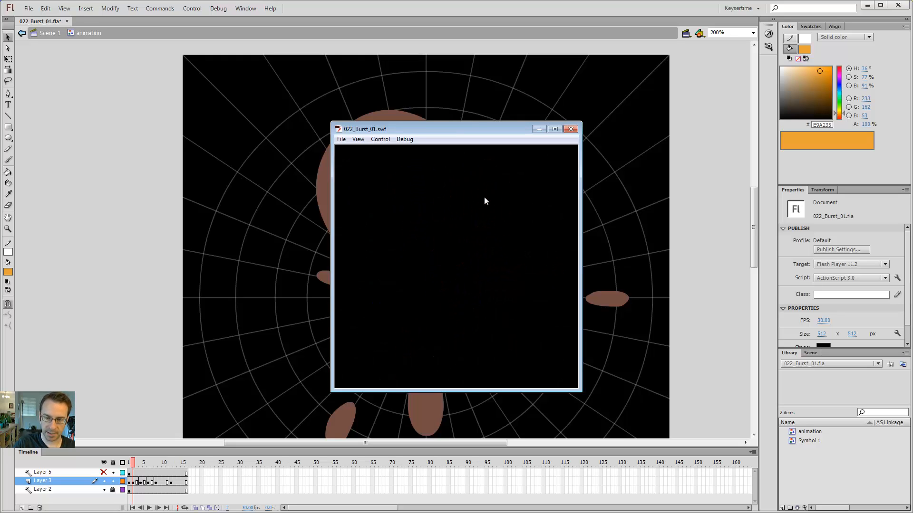
{"action": "left_click", "coordinate": [575, 132]}
{"action": "key", "text": "comma"}
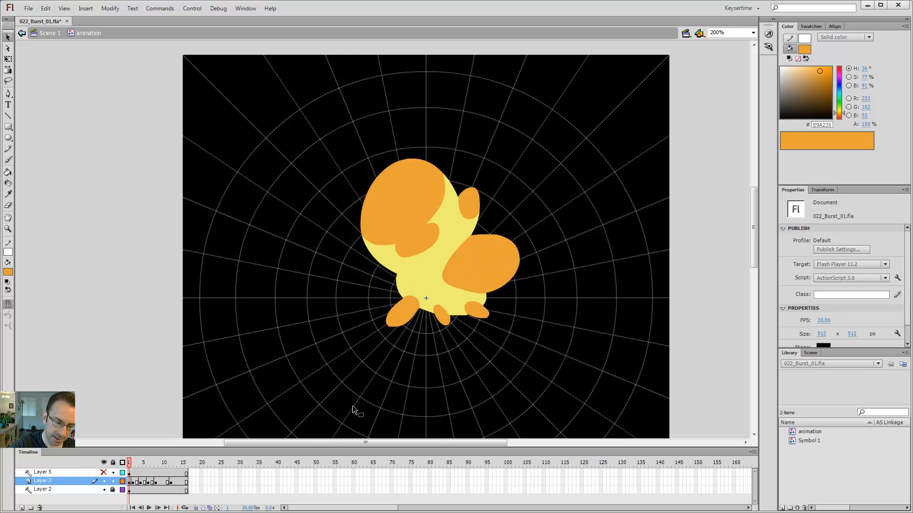
With onion skinning on, pencil a long thin streak right of the flash on frame 1, fill it orange, and delete its outline
{"action": "left_click", "coordinate": [196, 508]}
{"action": "left_click_drag", "start_coordinate": [573, 251], "coordinate": [510, 247]}
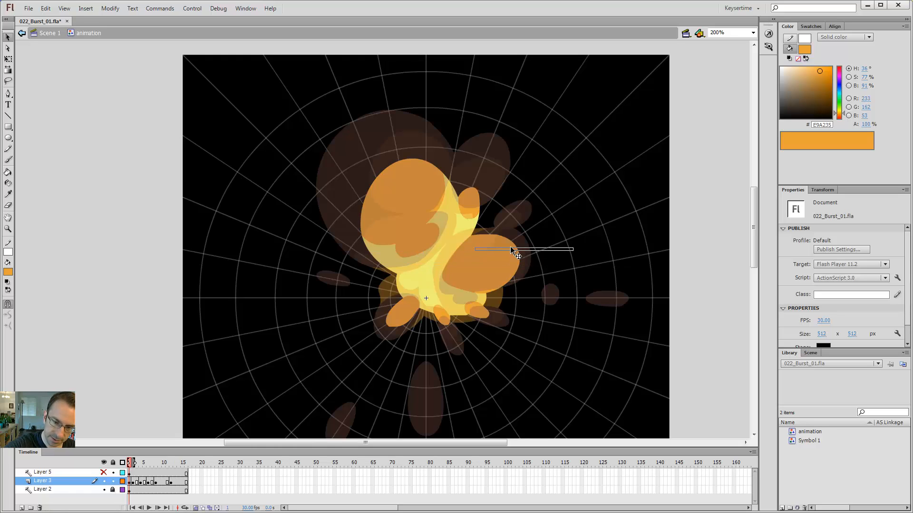
{"action": "left_click_drag", "start_coordinate": [577, 253], "coordinate": [470, 263]}
{"action": "key", "text": "y"}
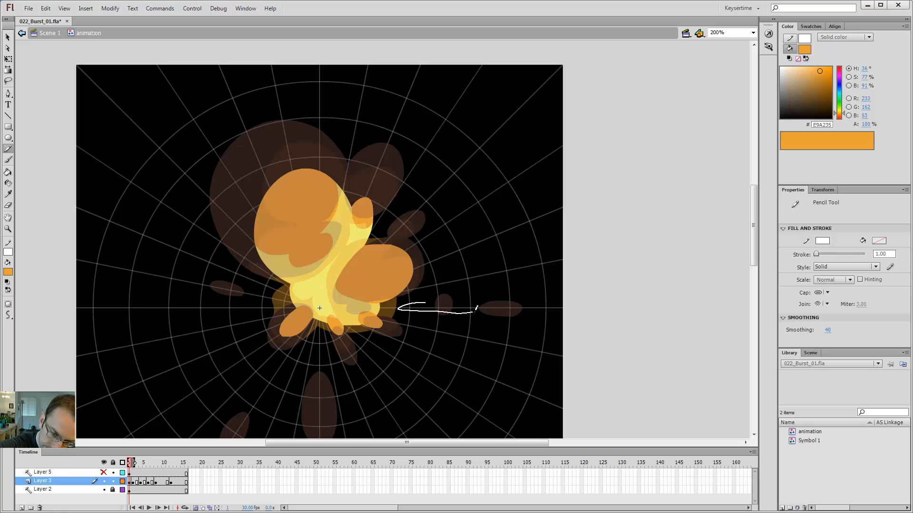
{"action": "left_click_drag", "start_coordinate": [440, 301], "coordinate": [421, 303]}
{"action": "key", "text": "k"}
{"action": "key", "text": "v"}
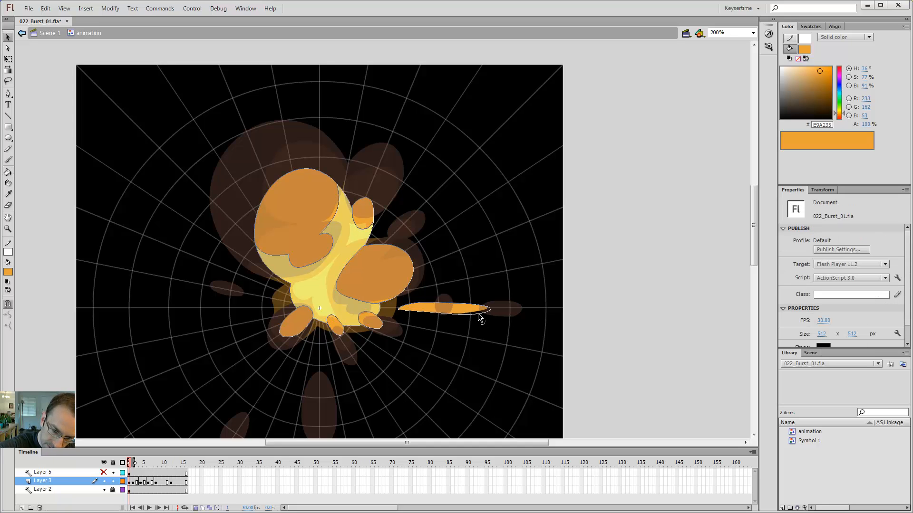
{"action": "left_click_drag", "start_coordinate": [476, 312], "coordinate": [477, 313]}
Pencil a short thin streak left of the flash on frame 1, fill it orange, and delete its outline
{"action": "key", "text": "y"}
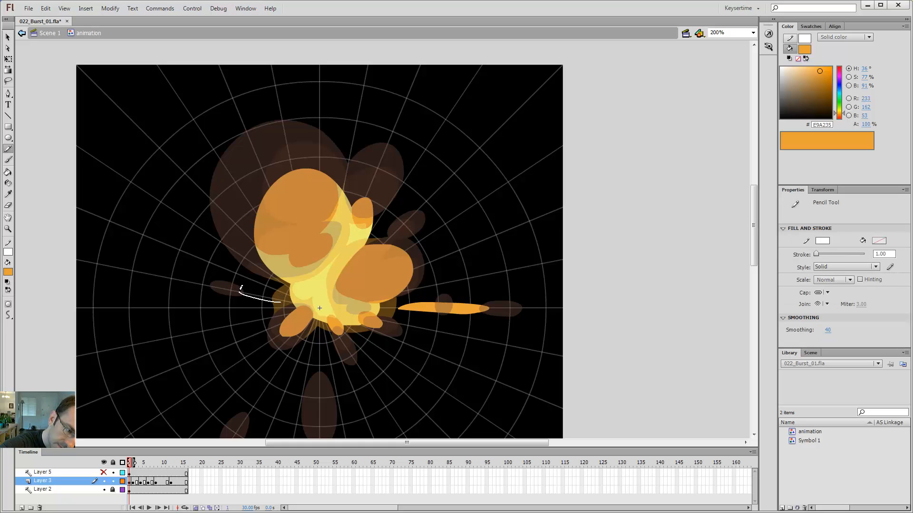
{"action": "left_click_drag", "start_coordinate": [288, 298], "coordinate": [287, 299]}
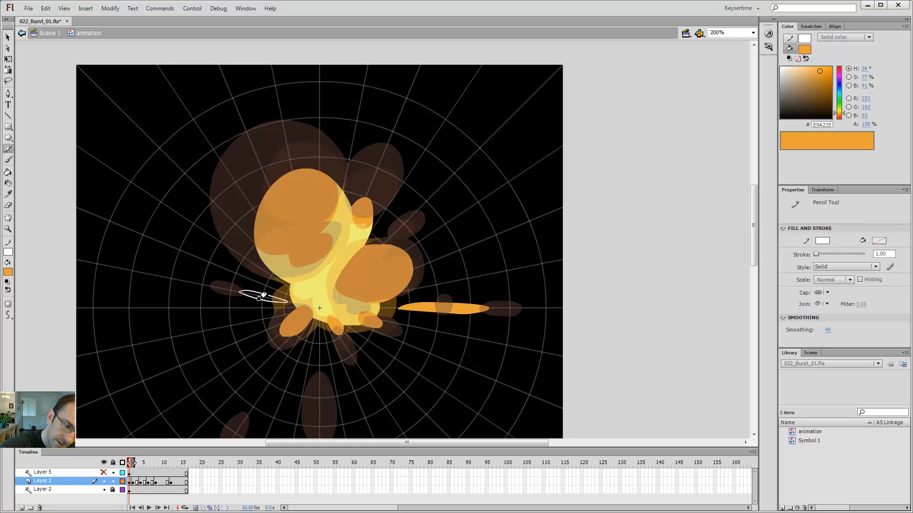
{"action": "key", "text": "v"}
{"action": "scroll", "coordinate": [287, 300], "scroll_direction": "down", "scroll_amount": 4}
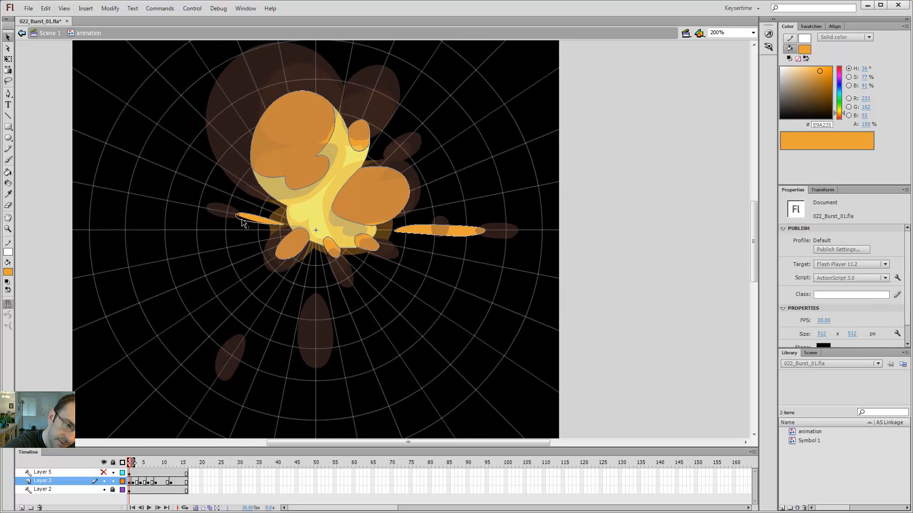
{"action": "left_click_drag", "start_coordinate": [241, 218], "coordinate": [243, 211]}
Pencil a long vertical streak directly below the flash on frame 1, fill it orange, and delete its outline
{"action": "left_click_drag", "start_coordinate": [361, 286], "coordinate": [416, 247]}
{"action": "key", "text": "y"}
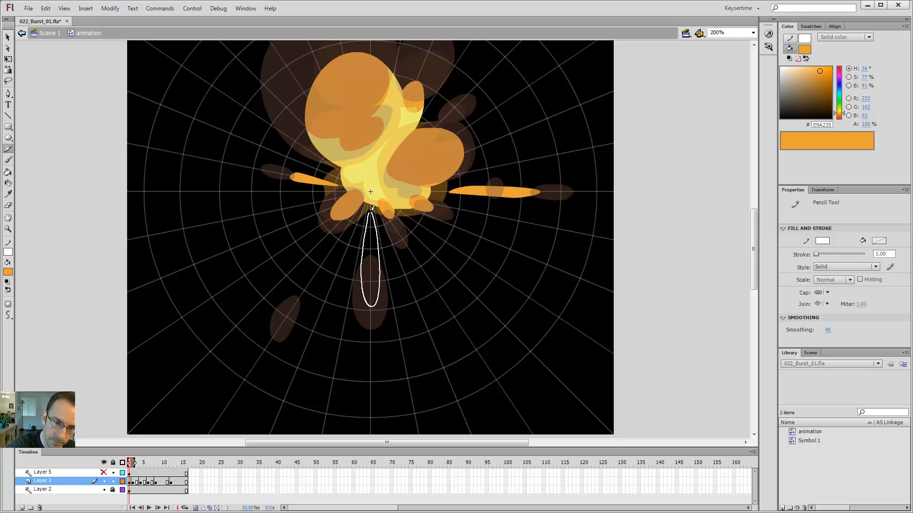
{"action": "left_click_drag", "start_coordinate": [371, 212], "coordinate": [369, 212]}
{"action": "key", "text": "k"}
{"action": "left_click", "coordinate": [370, 223]}
{"action": "key", "text": "v"}
{"action": "double_click", "coordinate": [375, 224]}
{"action": "key", "text": "Delete"}
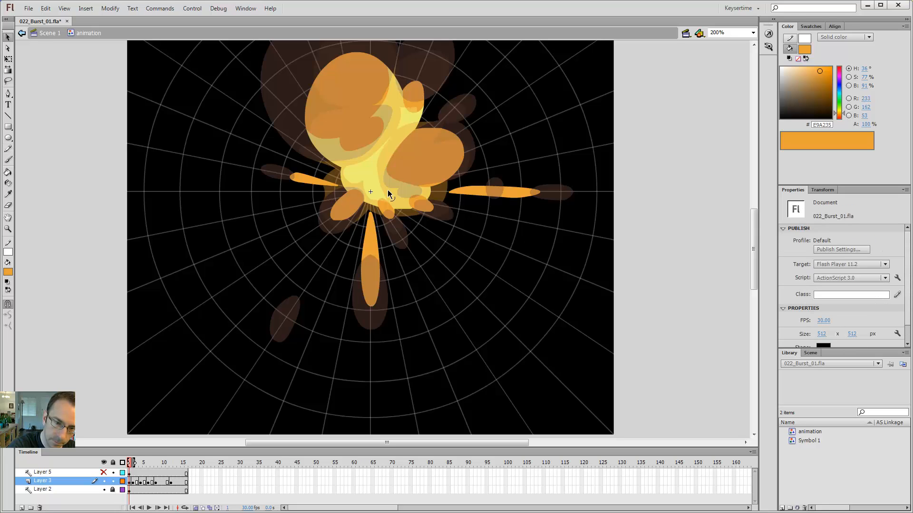
Pencil a thin diagonal streak toward the lower-left debris on frame 1, fill it orange, and delete its outline
{"action": "key", "text": "y"}
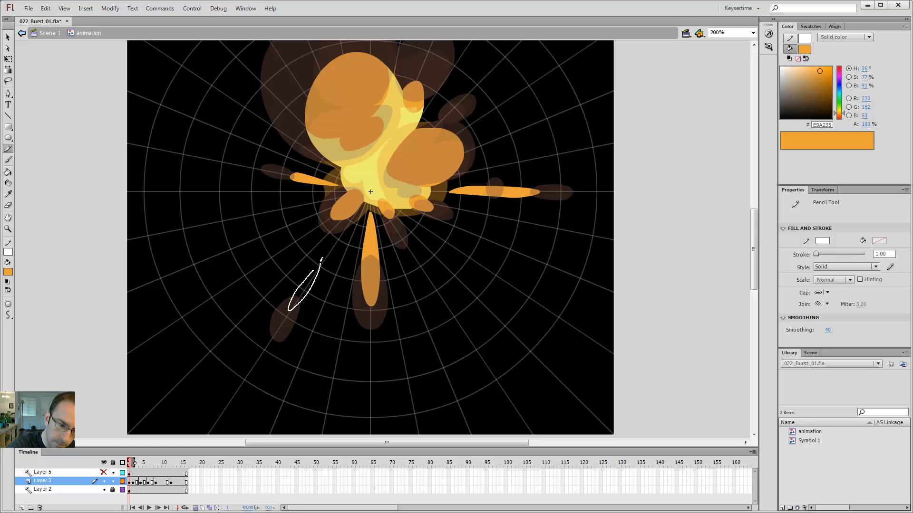
{"action": "left_click_drag", "start_coordinate": [322, 259], "coordinate": [321, 261]}
{"action": "key", "text": "k"}
{"action": "left_click", "coordinate": [315, 279]}
{"action": "key", "text": "v"}
{"action": "double_click", "coordinate": [323, 257]}
{"action": "key", "text": "Delete"}
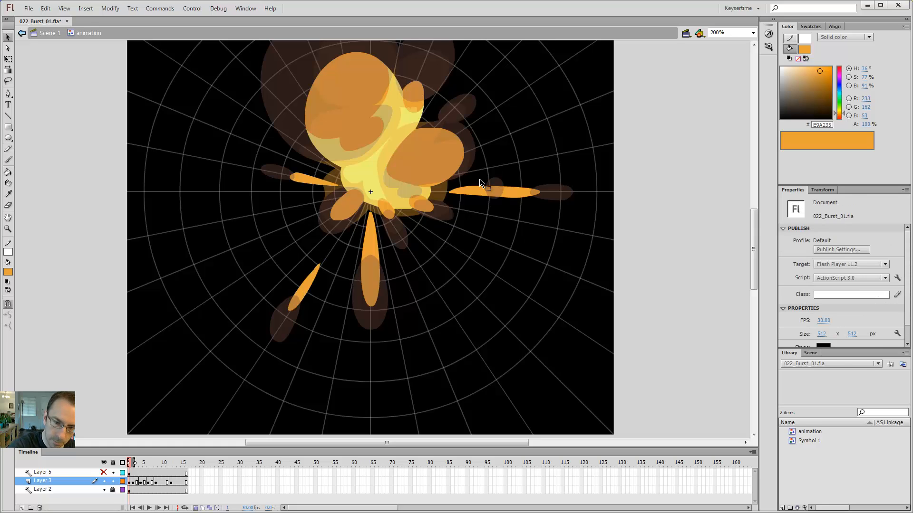
Add a small orange bump on the upper edge of the large right lobe on frame 1
{"action": "key", "text": "space"}
{"action": "left_click_drag", "start_coordinate": [537, 81], "coordinate": [527, 153]}
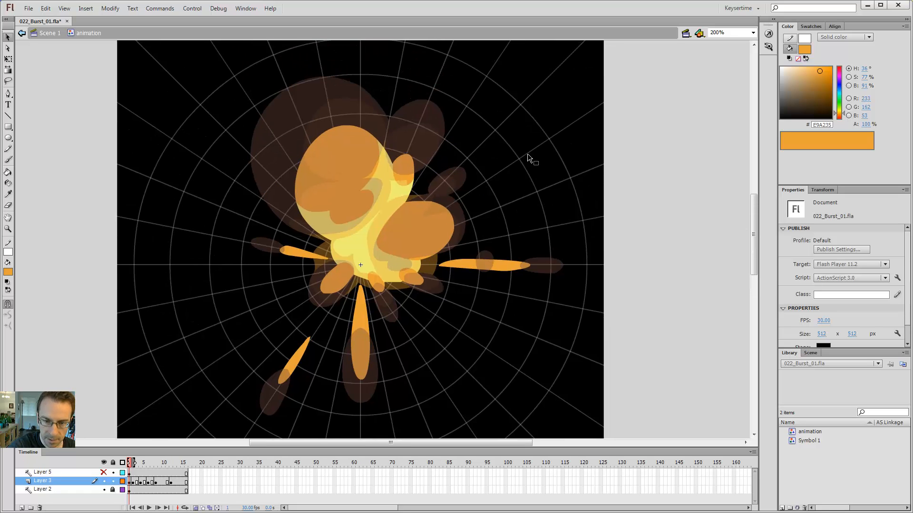
{"action": "key", "text": "y"}
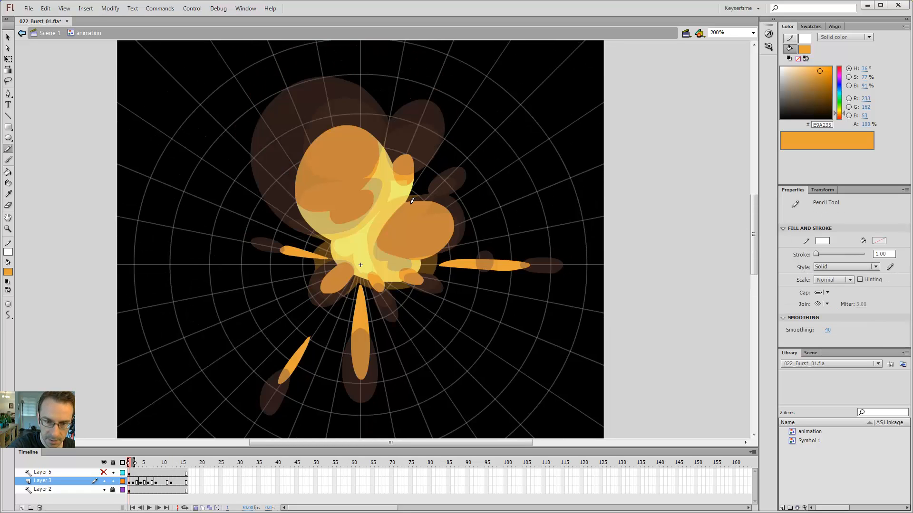
{"action": "left_click", "coordinate": [417, 197]}
{"action": "key", "text": "v"}
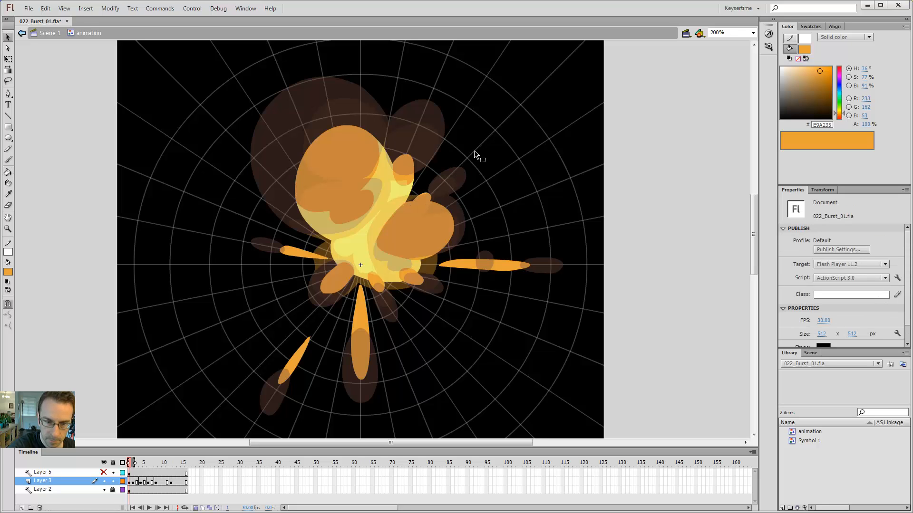
Turn off onion skinning and flip between frames 1 and 2 at 100% zoom to check the new orange streaks
{"action": "left_click", "coordinate": [196, 508]}
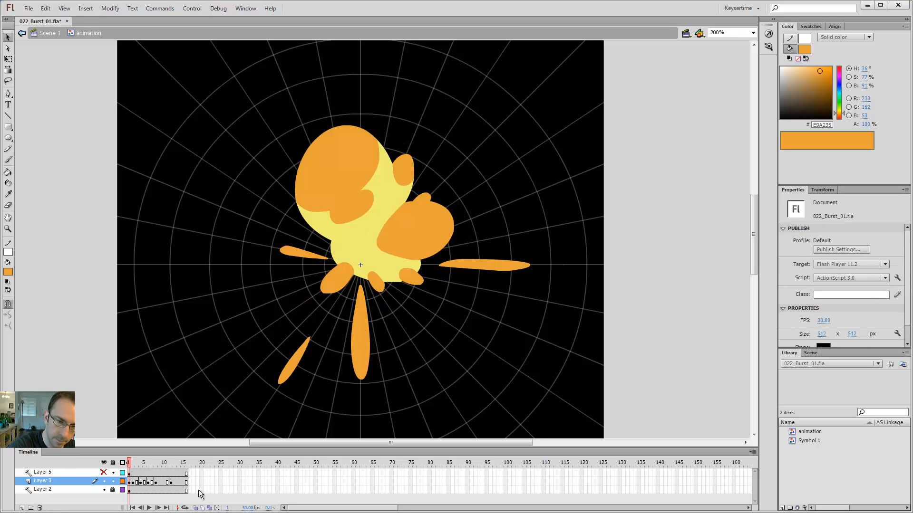
{"action": "key", "text": "ctrl+1"}
{"action": "key", "text": "period"}
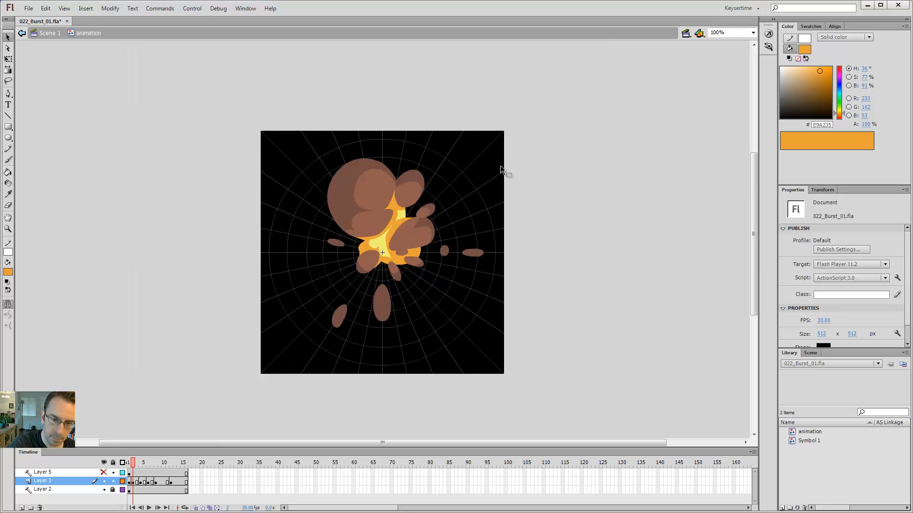
{"action": "key", "text": "comma"}
{"action": "key", "text": "period"}
{"action": "key", "text": "comma"}
{"action": "key", "text": "period"}
{"action": "key", "text": "comma"}
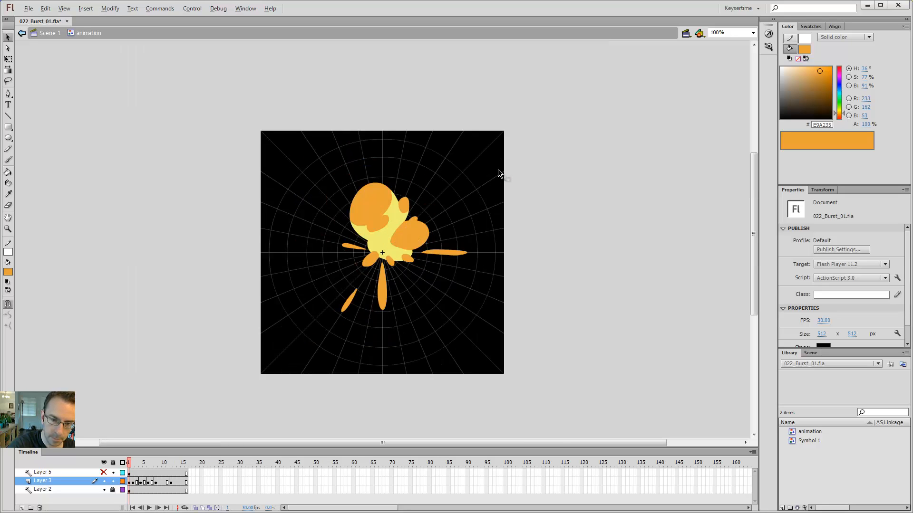
{"action": "key", "text": "period"}
Test-play the movie to check the burst with its new streaks
{"action": "key", "text": "ctrl+Return"}
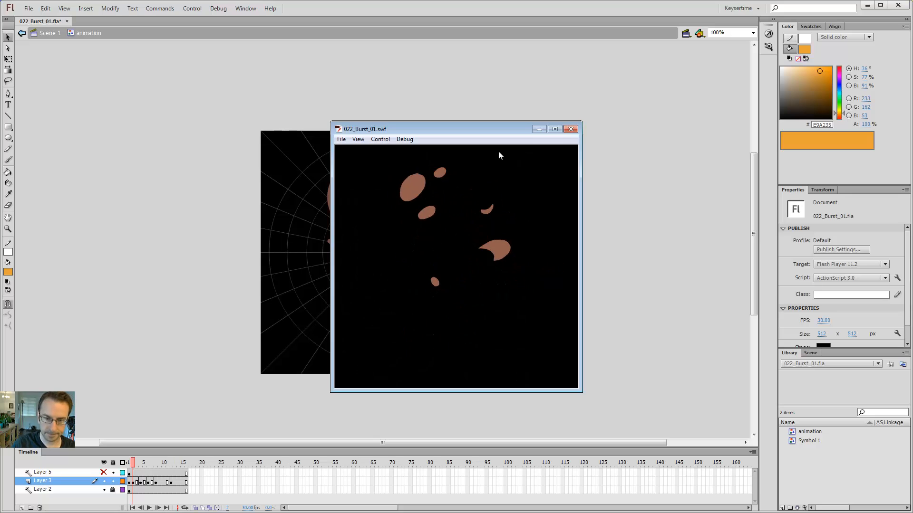
{"action": "left_click", "coordinate": [571, 129]}
Switch to Windows Explorer, open 022_Burst_01.swf from the 022 folder in Flash Player, and shrink the player window
{"action": "key", "text": "alt+Tab"}
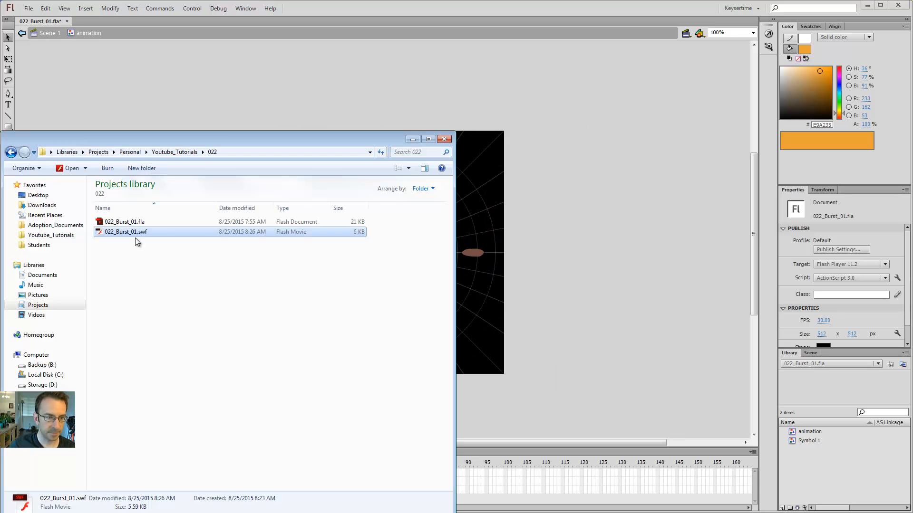
{"action": "double_click", "coordinate": [135, 233]}
{"action": "left_click", "coordinate": [413, 139]}
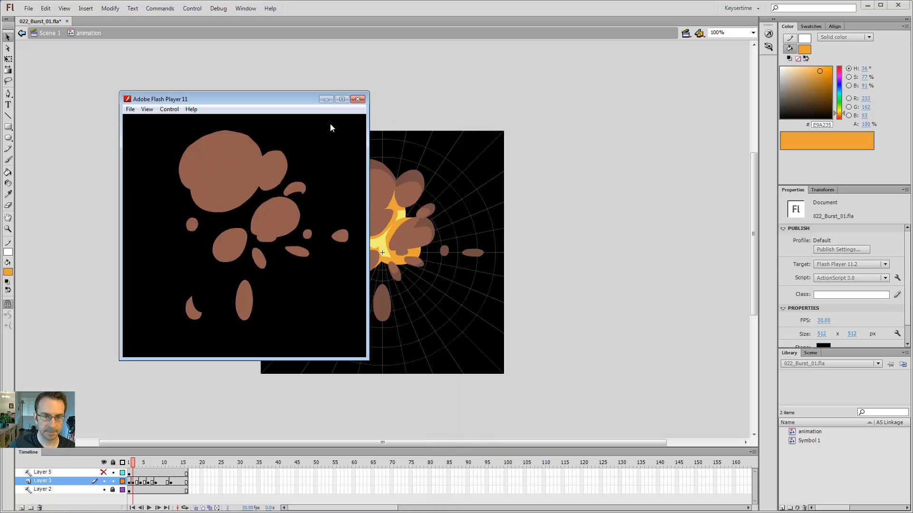
{"action": "left_click_drag", "start_coordinate": [367, 360], "coordinate": [209, 192]}
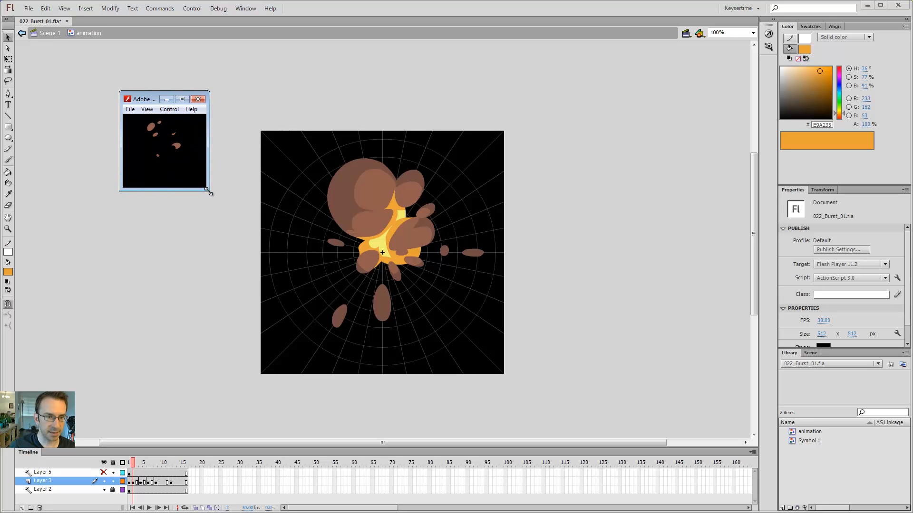